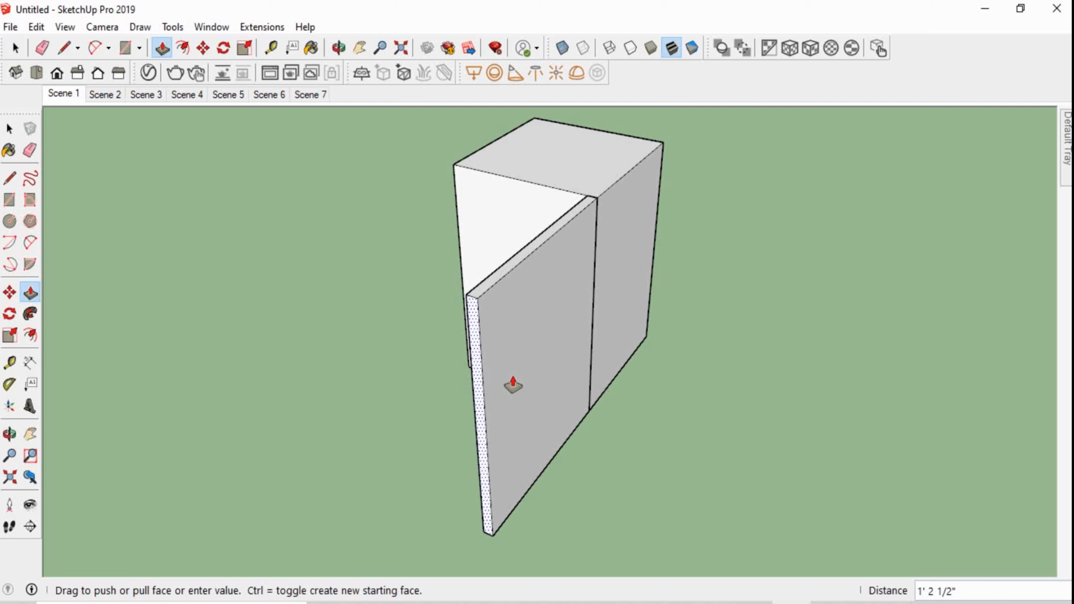
# Pull the panel's narrow end face out 1' from the box and make the panel a group
pyautogui.press('Return')
pyautogui.moveTo(654, 306); pyautogui.dragTo(693, 310, button='middle')
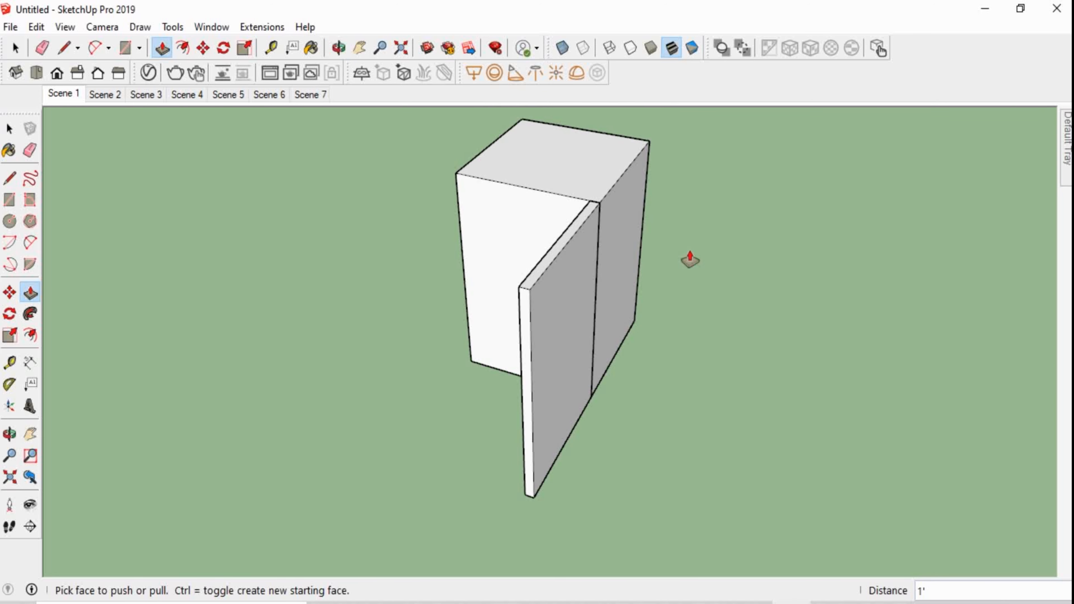
pyautogui.press('space')
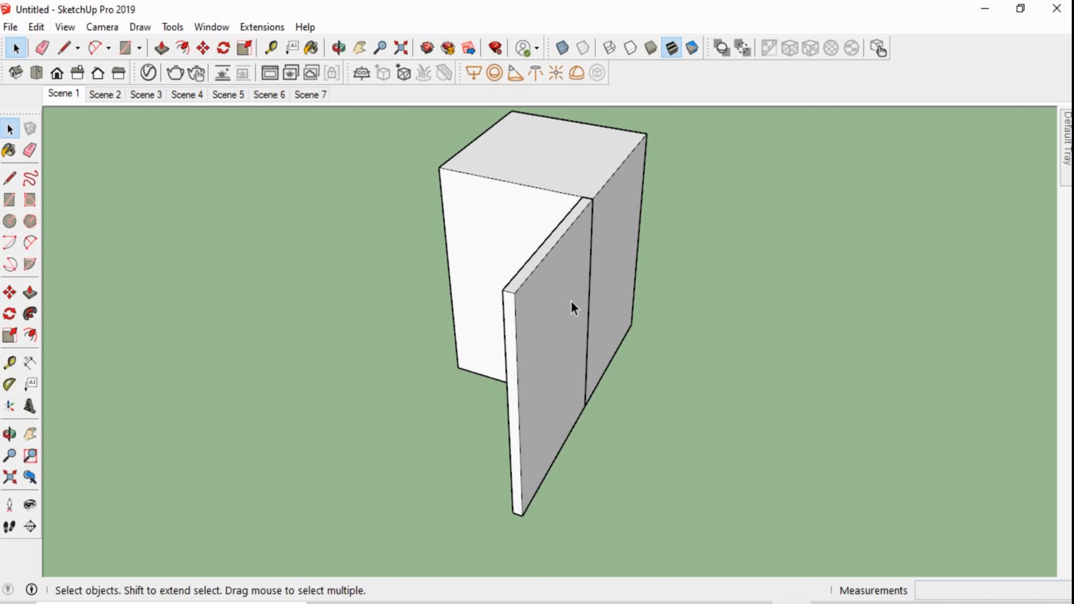
pyautogui.tripleClick(571, 301)
pyautogui.rightClick(571, 301)
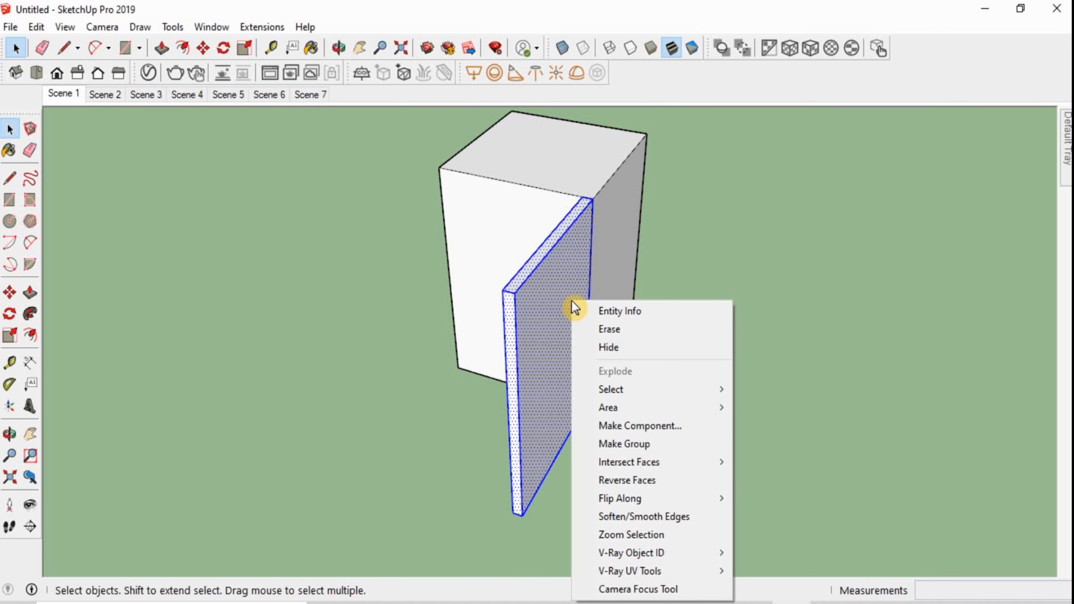
pyautogui.click(648, 446)
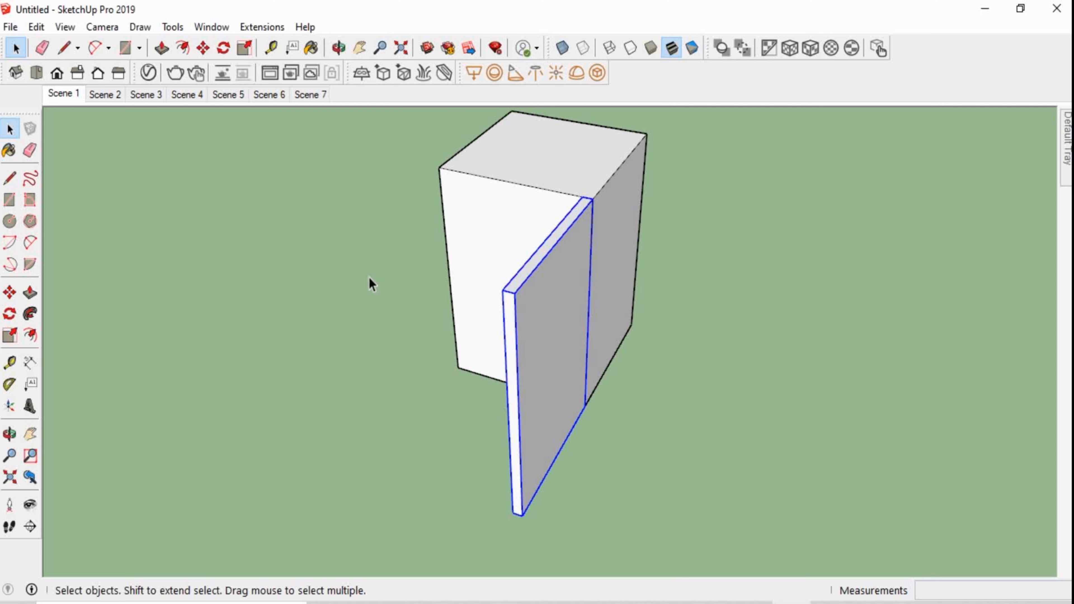
# Rotate a copy of the panel about its outer top corner until it stands perpendicular to the original
pyautogui.click(218, 48)
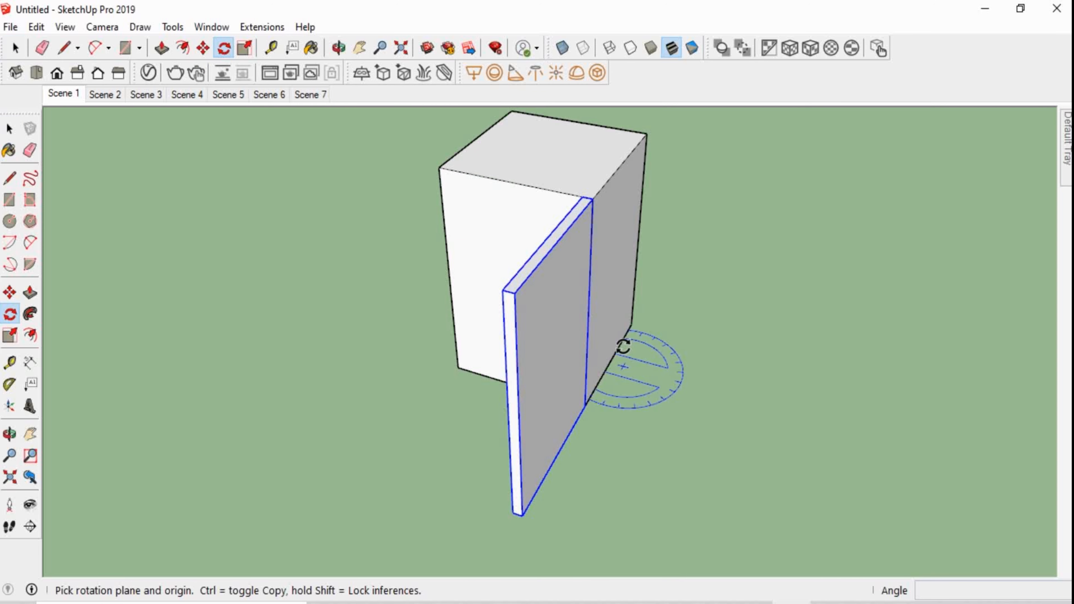
pyautogui.scroll(3, 527, 254)
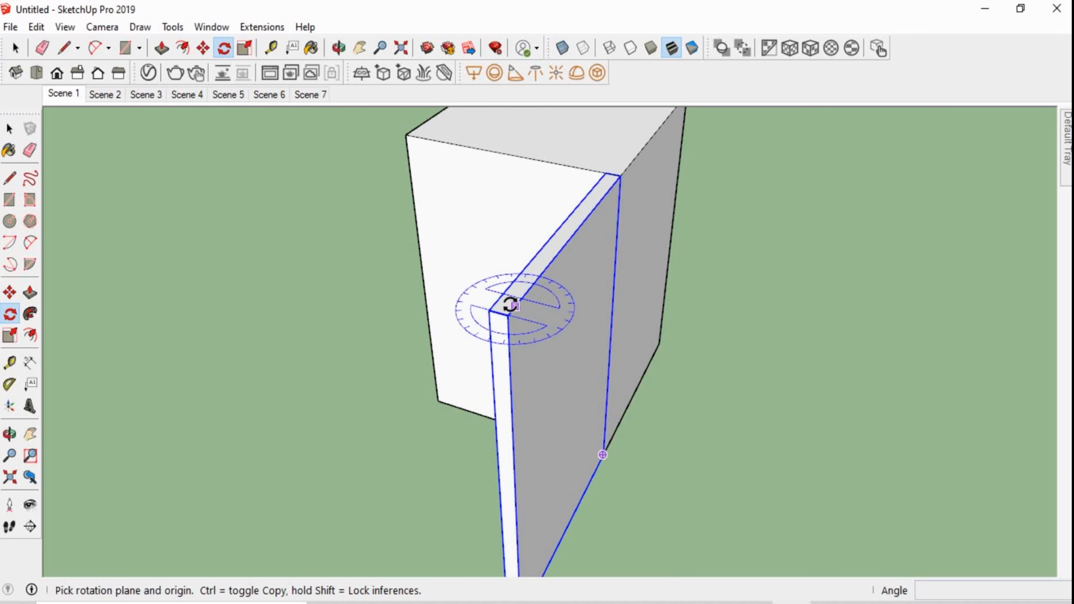
pyautogui.click(489, 310)
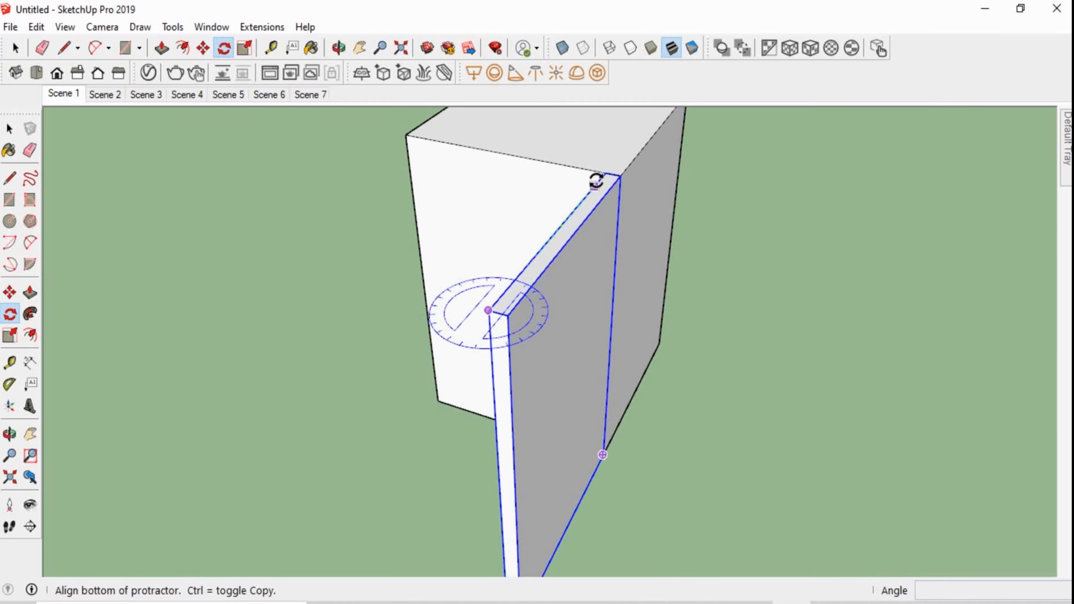
pyautogui.click(605, 172)
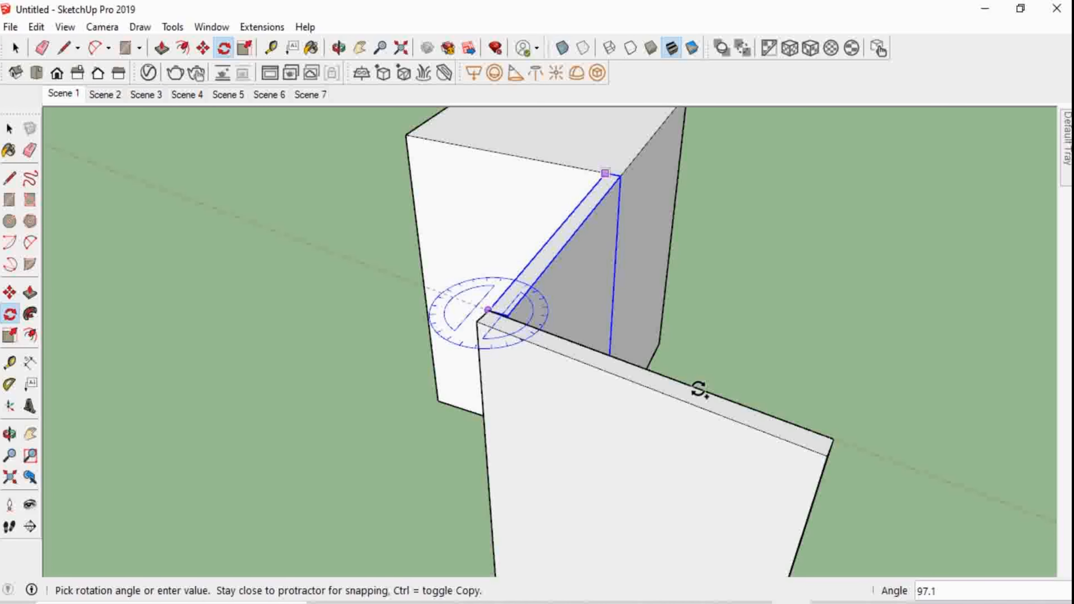
pyautogui.click(679, 365)
pyautogui.moveTo(678, 365); pyautogui.dragTo(724, 309, button='middle')
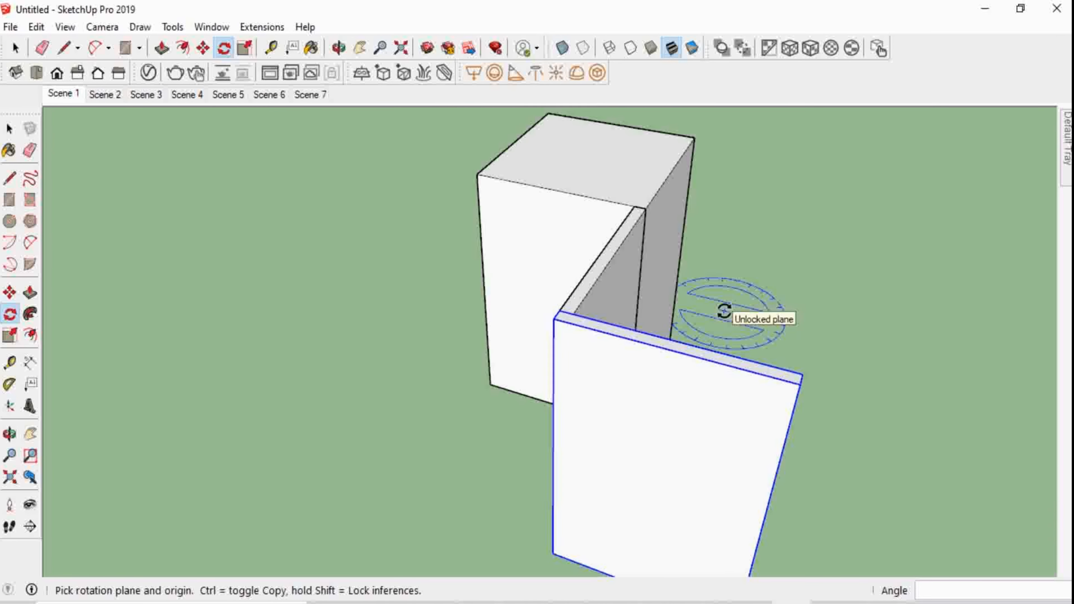
# Copy the rotated panel by its far top corner to the free top corner of the box's front face
pyautogui.click(203, 48)
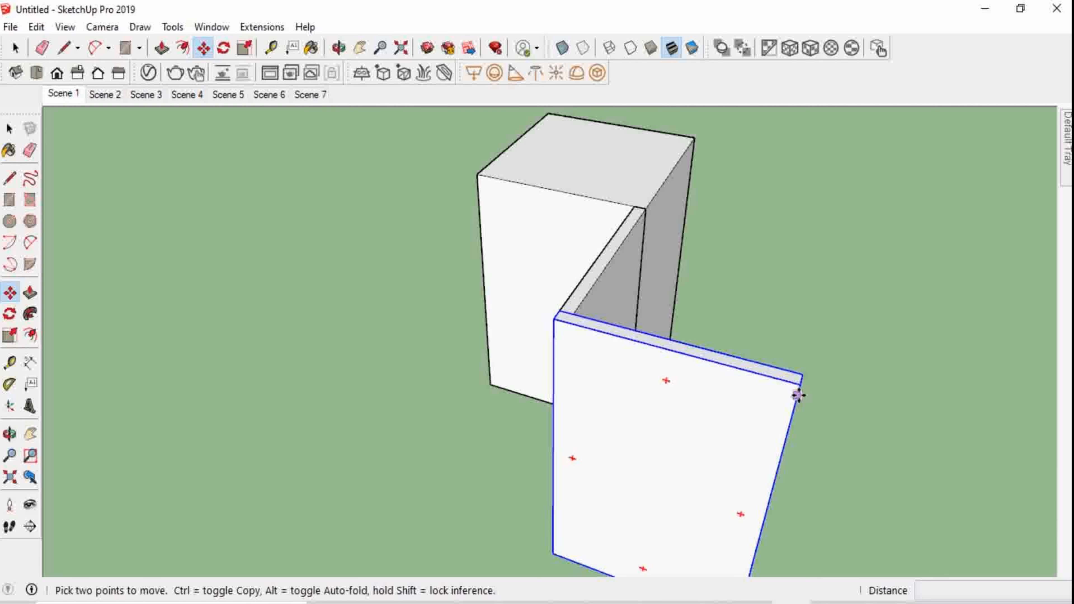
pyautogui.click(799, 383)
pyautogui.press('ctrl')
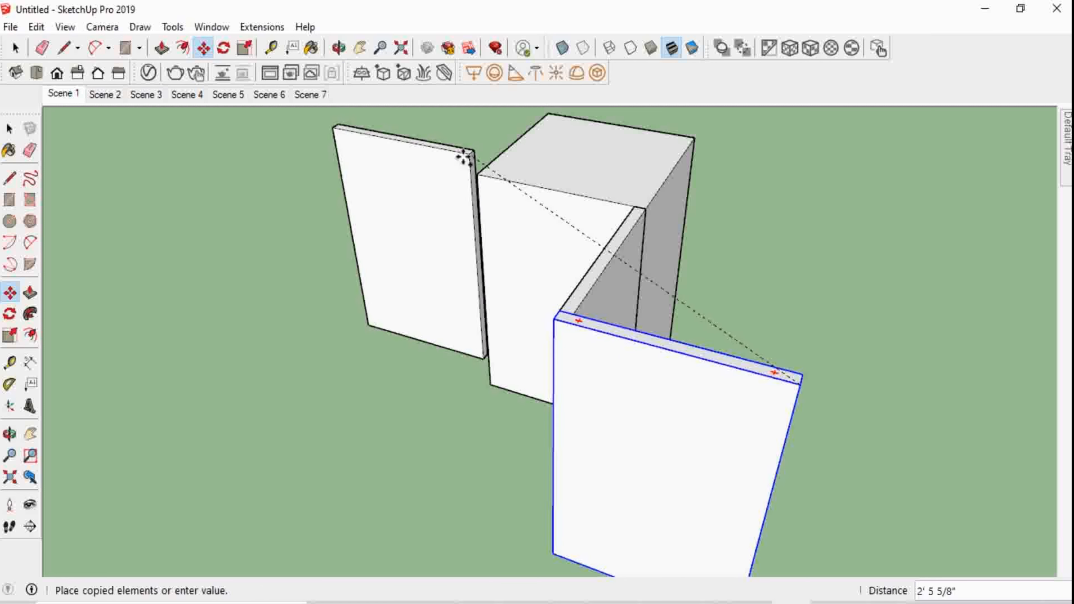
pyautogui.click(476, 173)
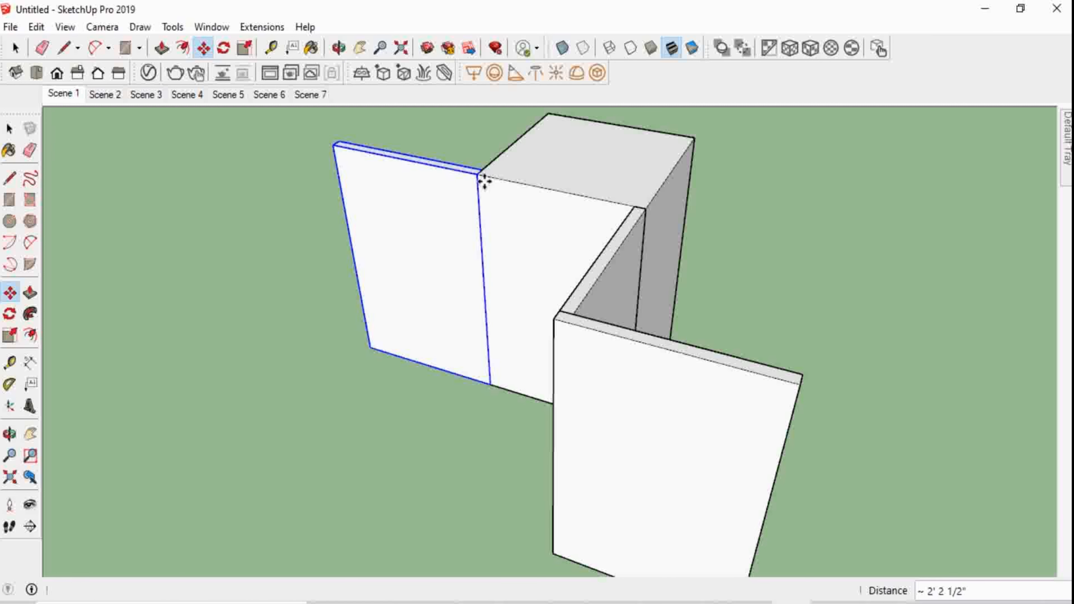
# Rotate a copy of the second attached panel by 90° about its outer top corner, along the green axis
pyautogui.moveTo(683, 425); pyautogui.dragTo(685, 380, button='middle')
pyautogui.moveTo(471, 250); pyautogui.dragTo(491, 431, button='middle')
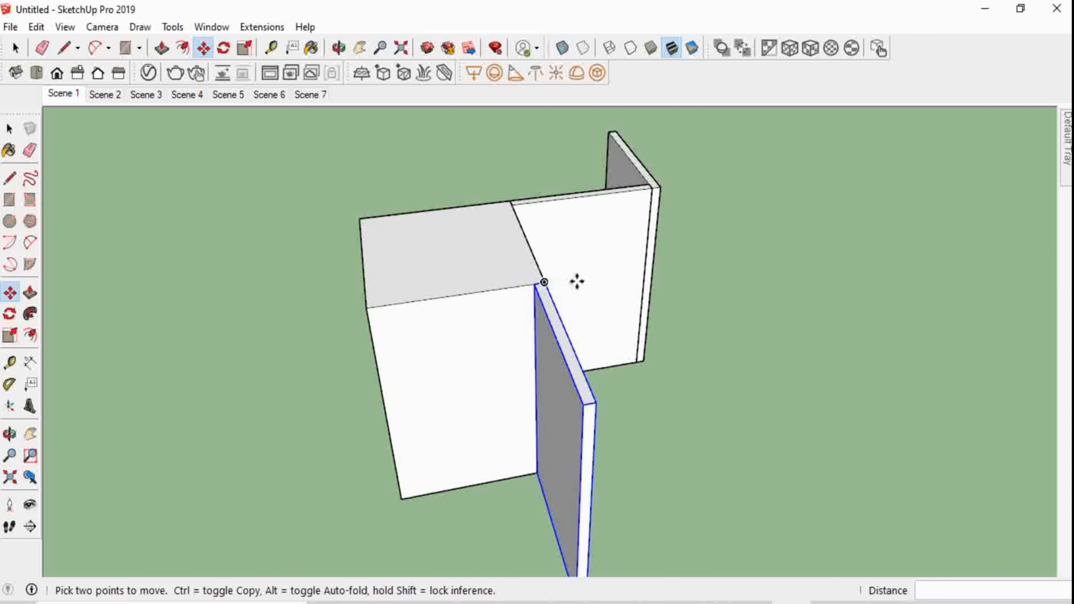
pyautogui.press('space')
pyautogui.click(225, 50)
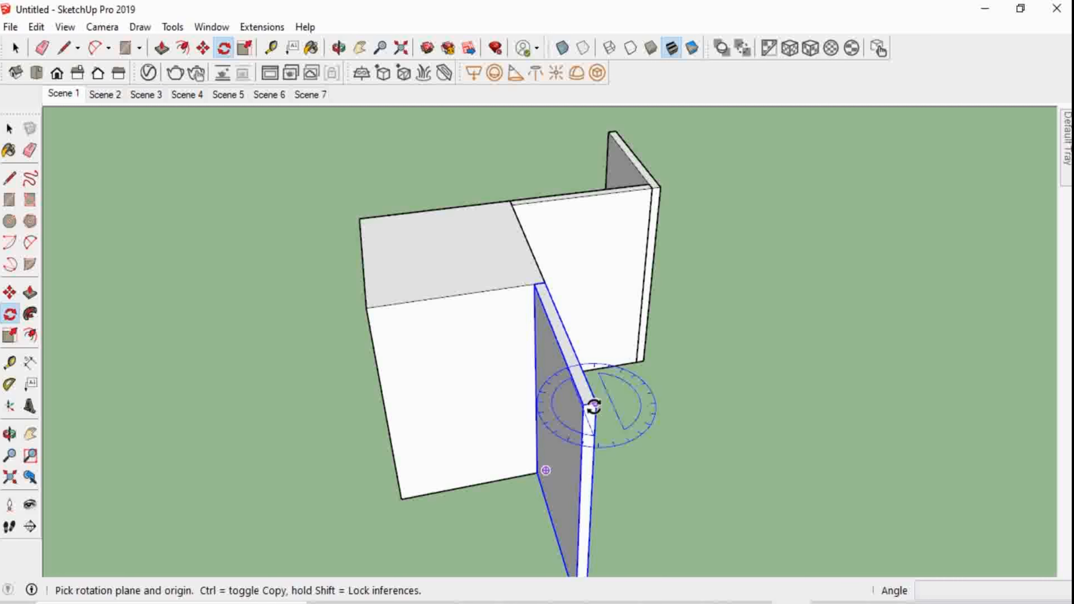
pyautogui.click(583, 404)
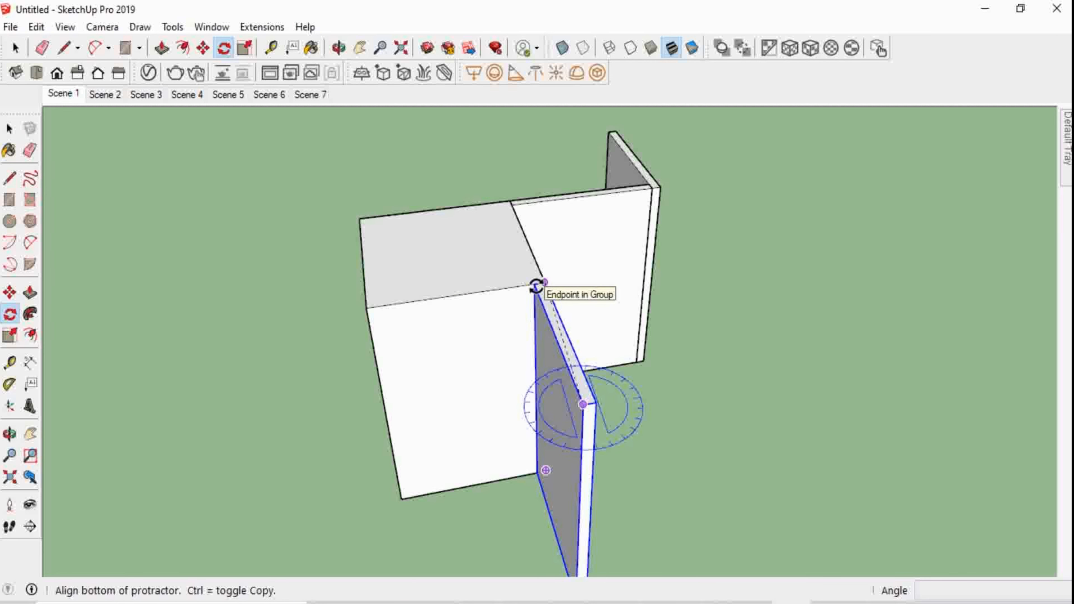
pyautogui.click(533, 284)
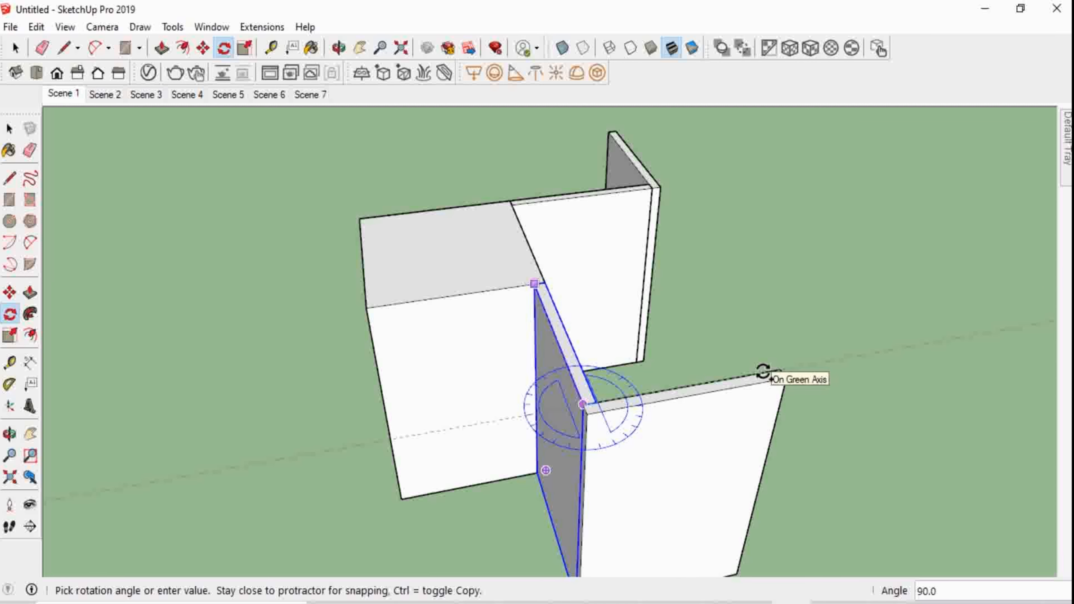
pyautogui.click(762, 371)
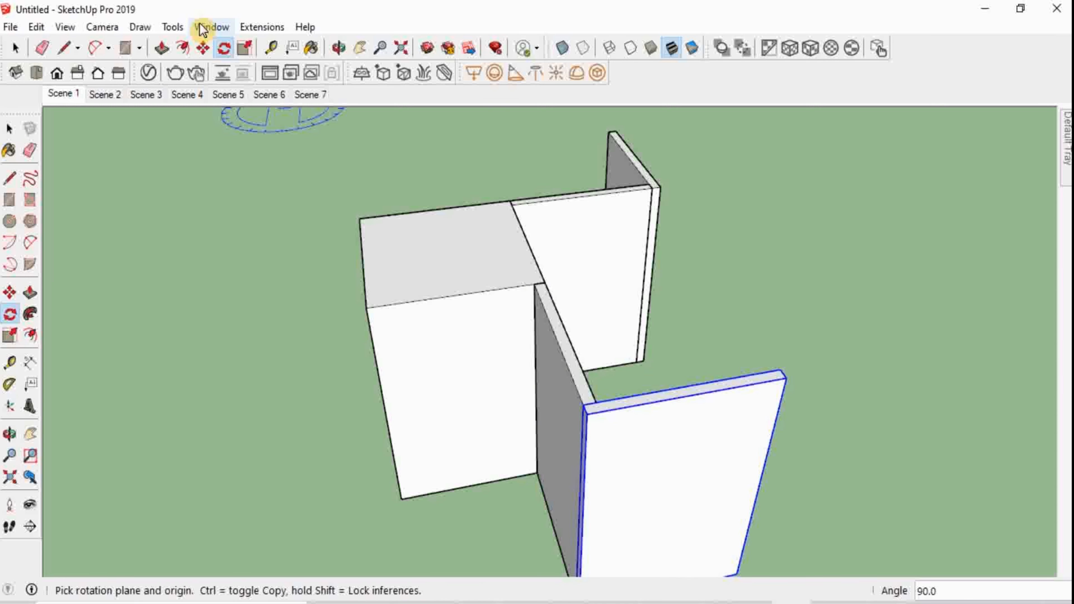
# Move the newly rotated panel by its far top corner to the box's next free top corner
pyautogui.click(204, 47)
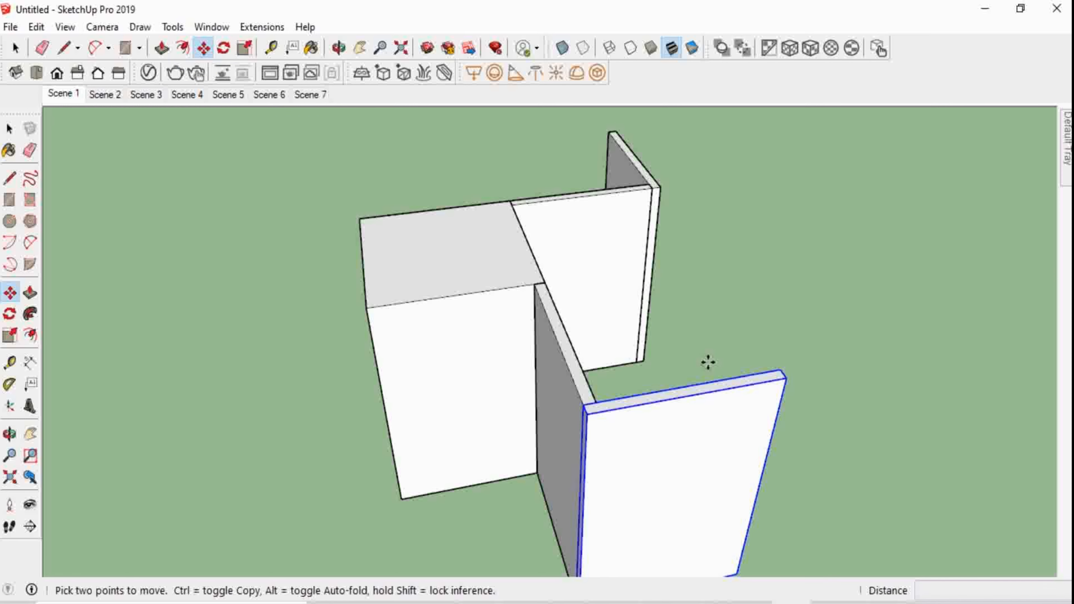
pyautogui.click(786, 377)
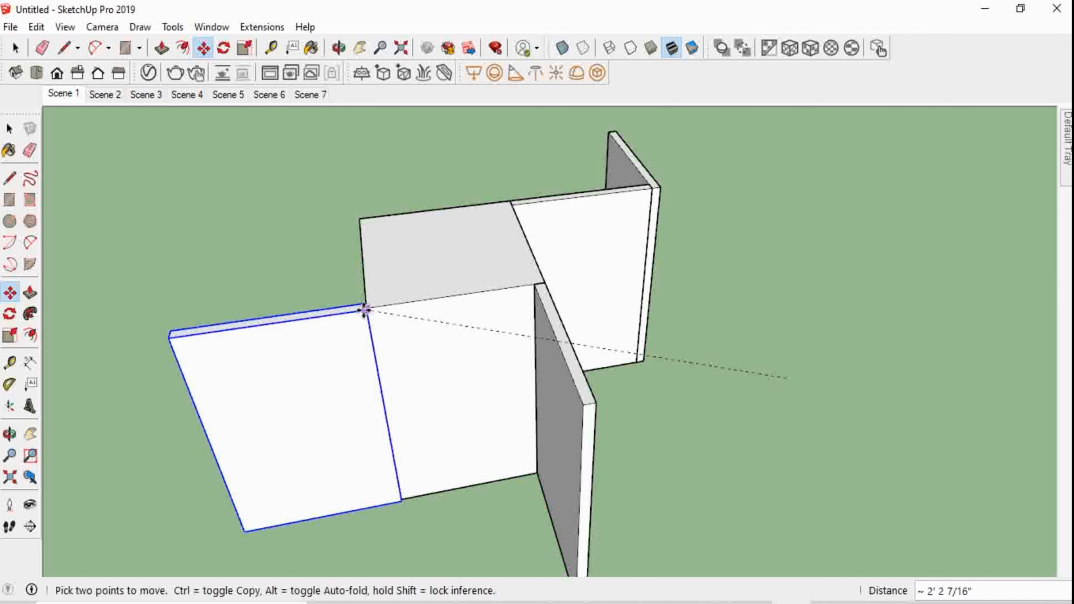
pyautogui.click(483, 301)
# Rotate a copy of the third attached panel by 90° about the midpoint of its outer top edge
pyautogui.scroll(-1, 483, 301)
pyautogui.moveTo(130, 322); pyautogui.dragTo(135, 325, button='middle')
pyautogui.scroll(-1, 135, 325)
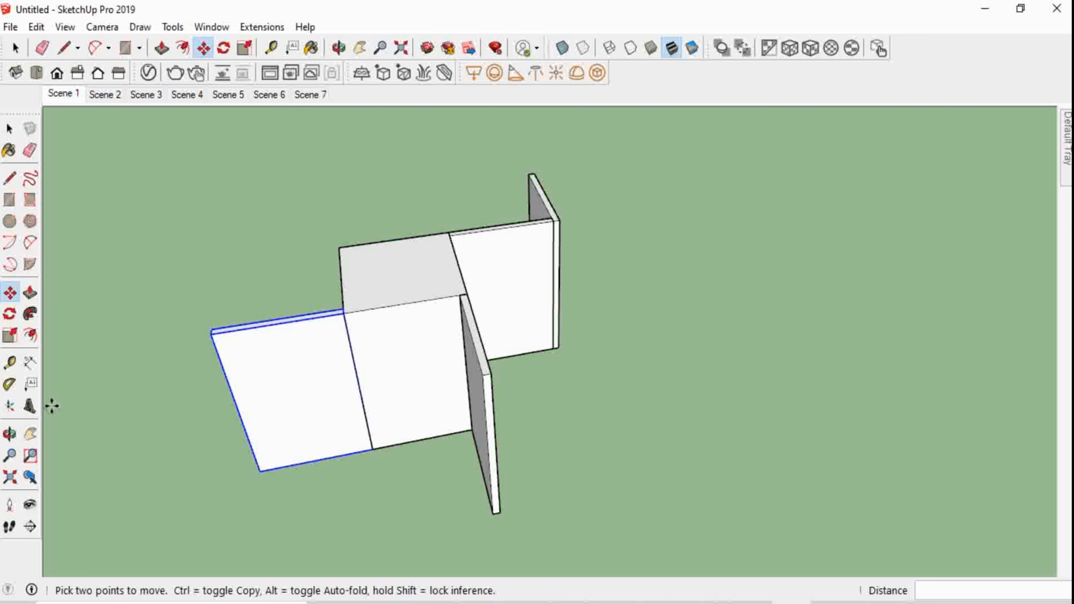
pyautogui.moveTo(52, 406); pyautogui.dragTo(453, 280, button='middle')
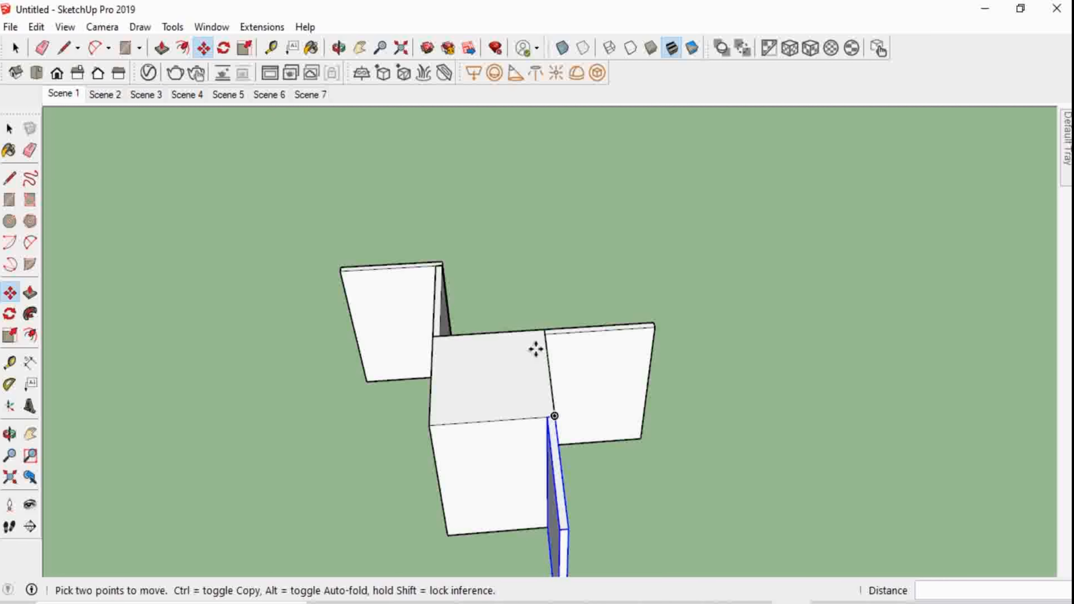
pyautogui.click(229, 46)
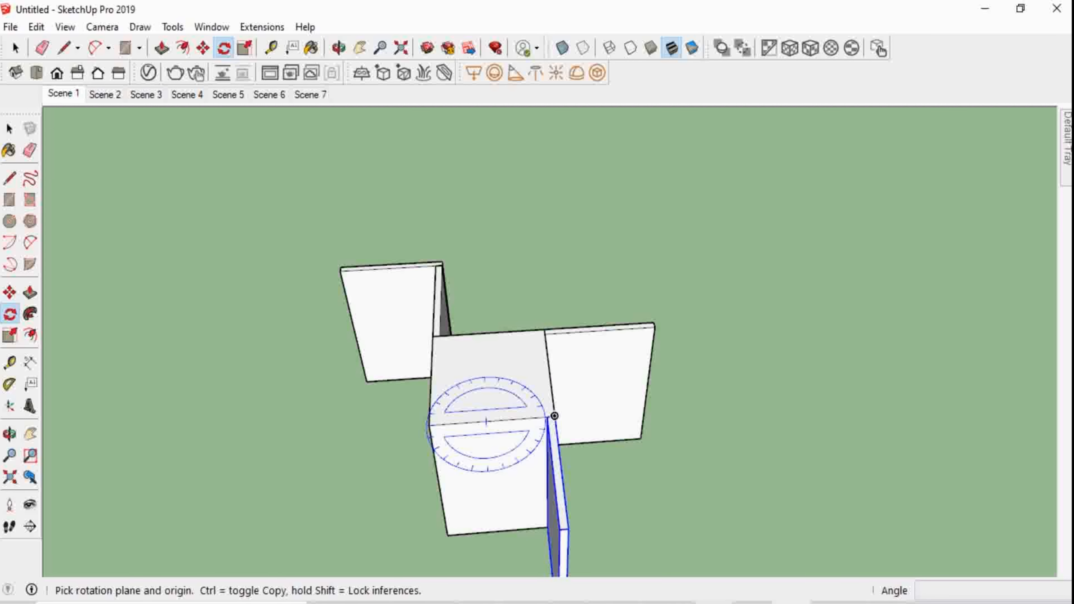
pyautogui.scroll(3, 648, 564)
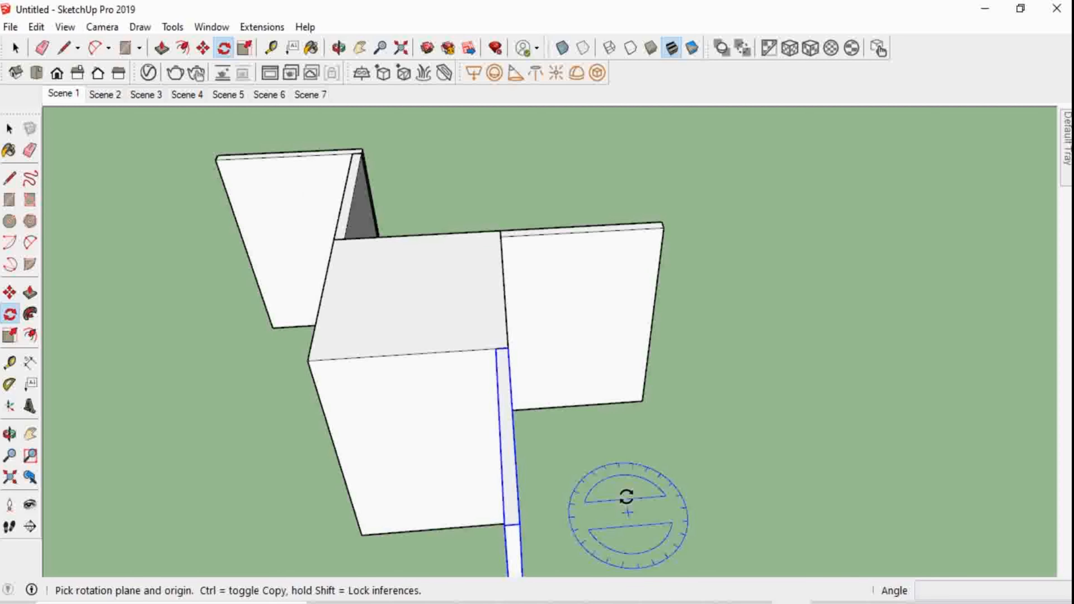
pyautogui.scroll(2, 613, 474)
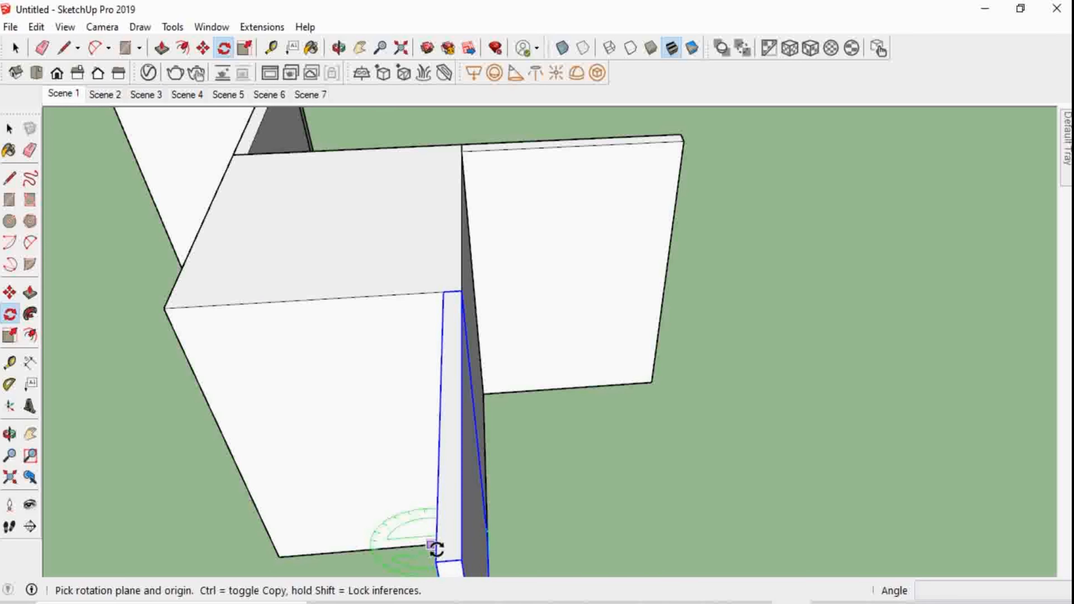
pyautogui.click(447, 560)
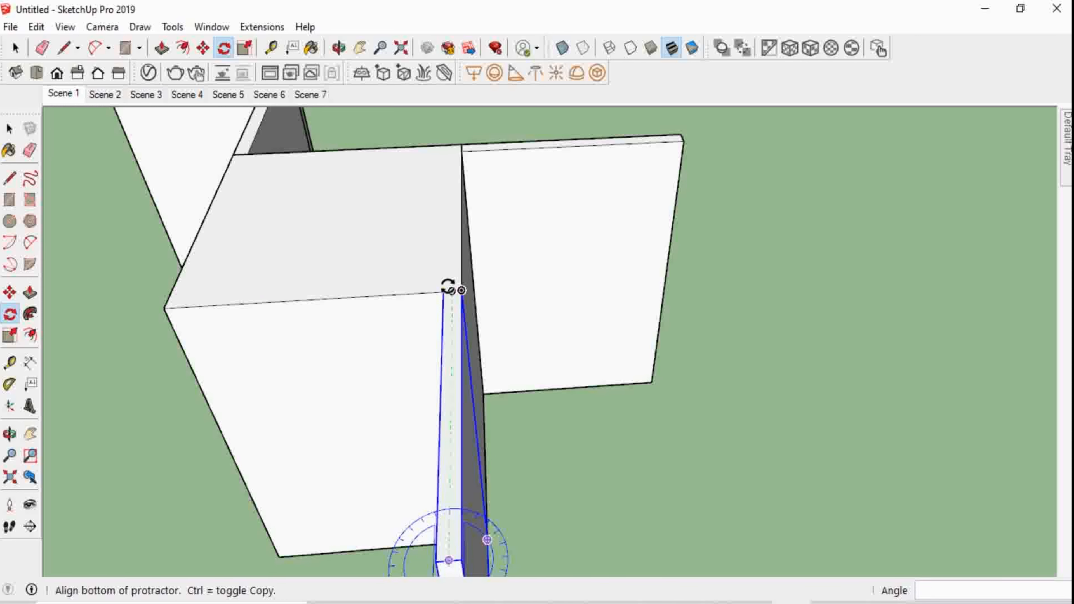
pyautogui.click(451, 291)
pyautogui.click(605, 546)
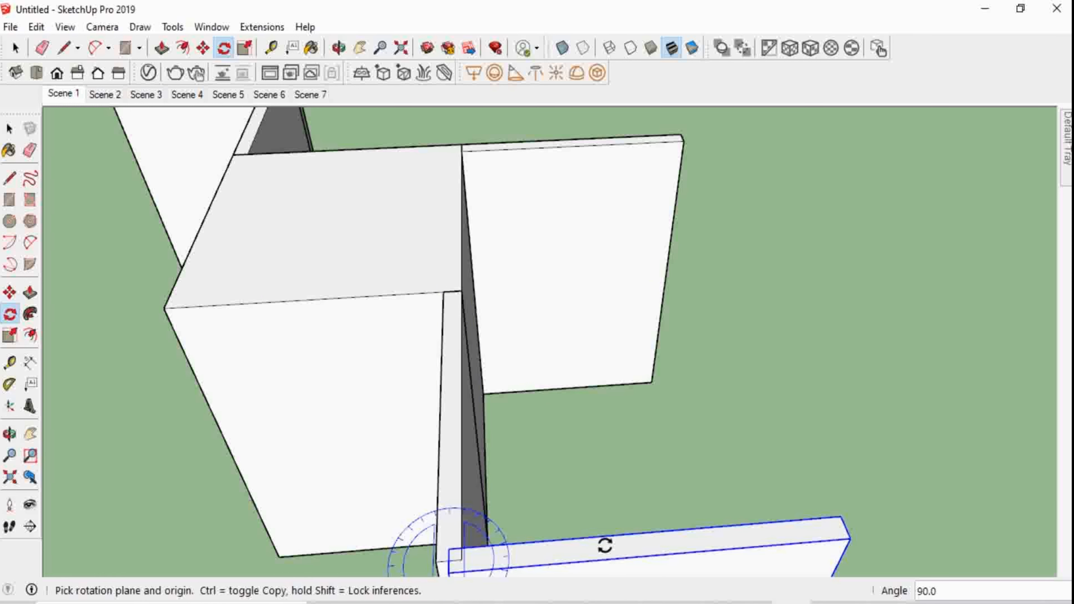
pyautogui.scroll(-3, 533, 280)
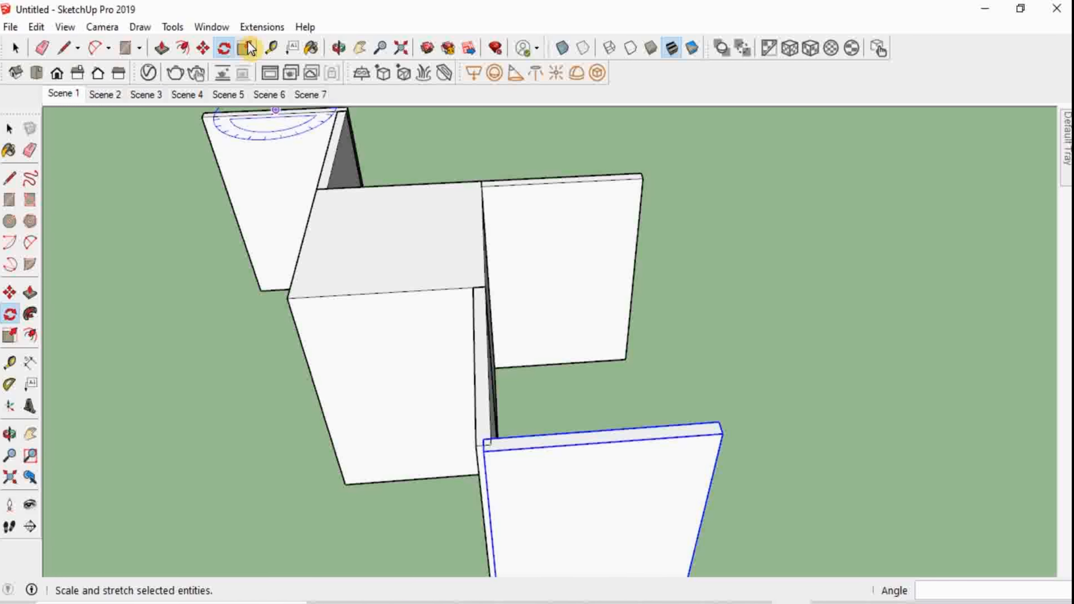
# Move the fourth panel by its far top corner to the last free top corner of the box
pyautogui.click(204, 48)
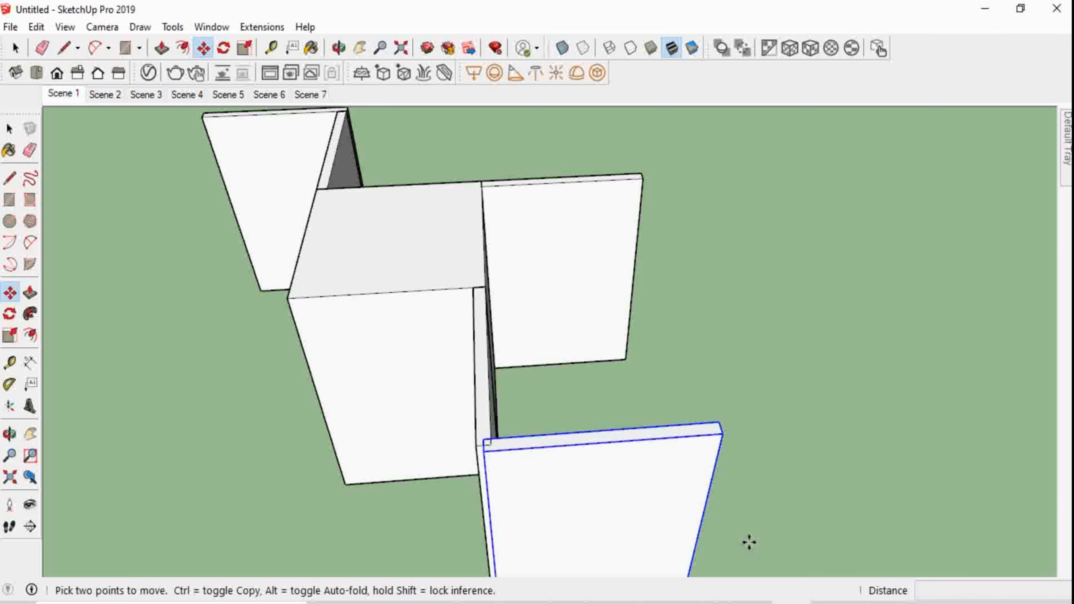
pyautogui.click(723, 434)
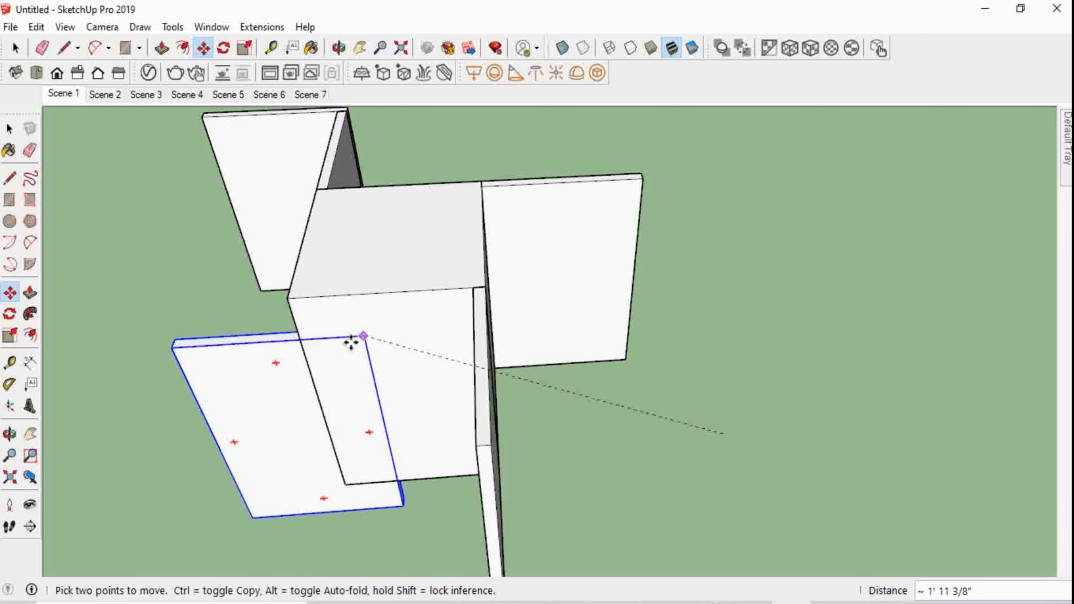
pyautogui.moveTo(426, 292); pyautogui.dragTo(273, 408, button='middle')
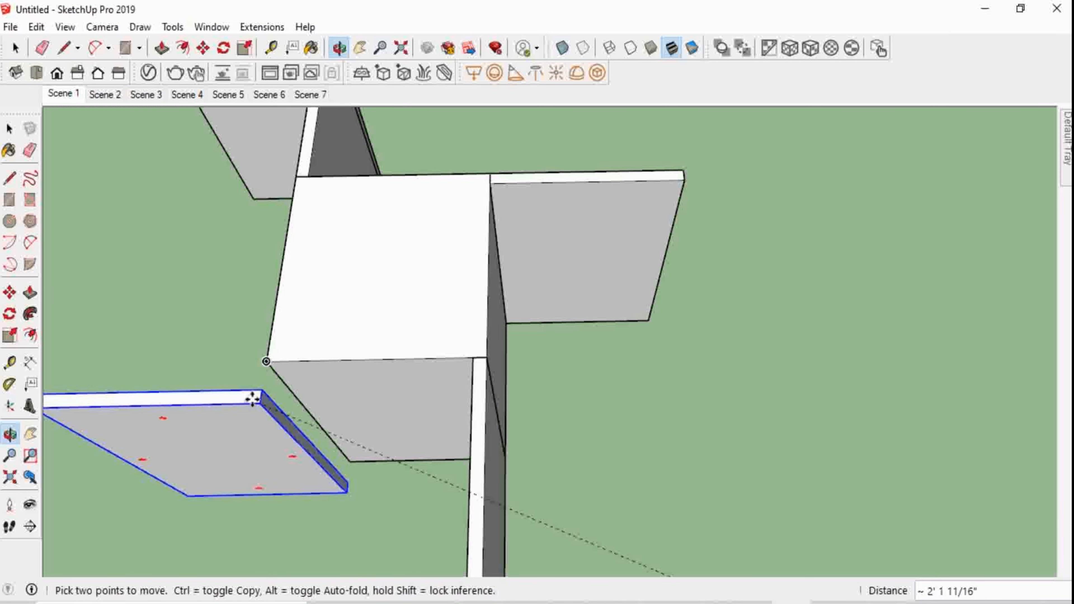
pyautogui.click(266, 360)
# Delete the leftover rotated panel standing at the outer end of the first attached panel
pyautogui.scroll(-3, 412, 247)
pyautogui.press('space')
pyautogui.click(370, 142)
pyautogui.press('Delete')
# Draw a horizontal rectangle between two adjacent panels, from one panel's outer top corner to the other's, covering the bay between them
pyautogui.press('o')
pyautogui.moveTo(518, 283); pyautogui.dragTo(502, 208, button='middle')
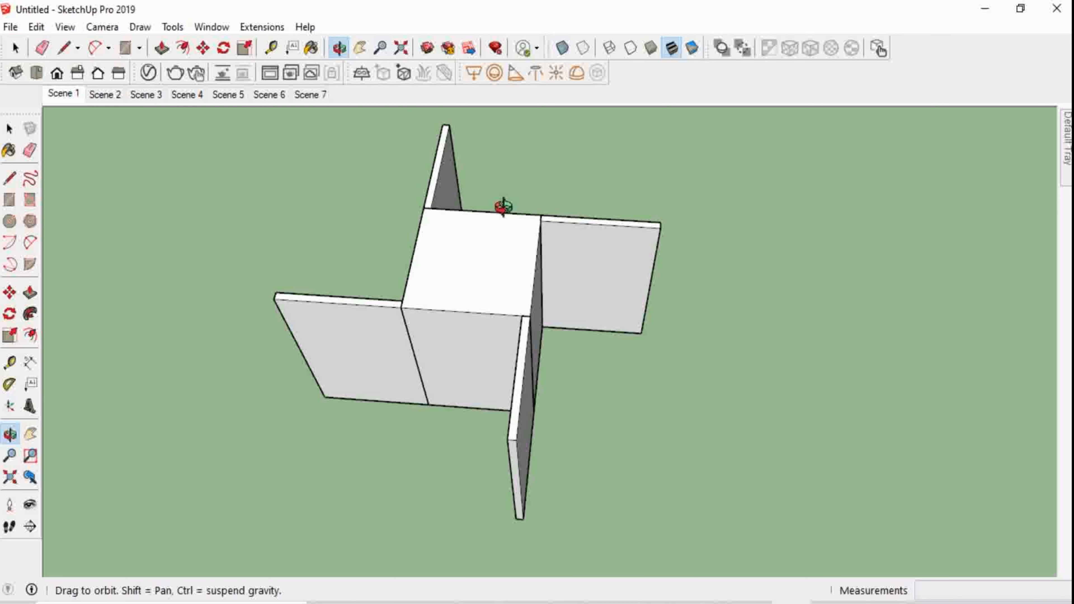
pyautogui.scroll(3, 529, 127)
pyautogui.scroll(-4, 529, 126)
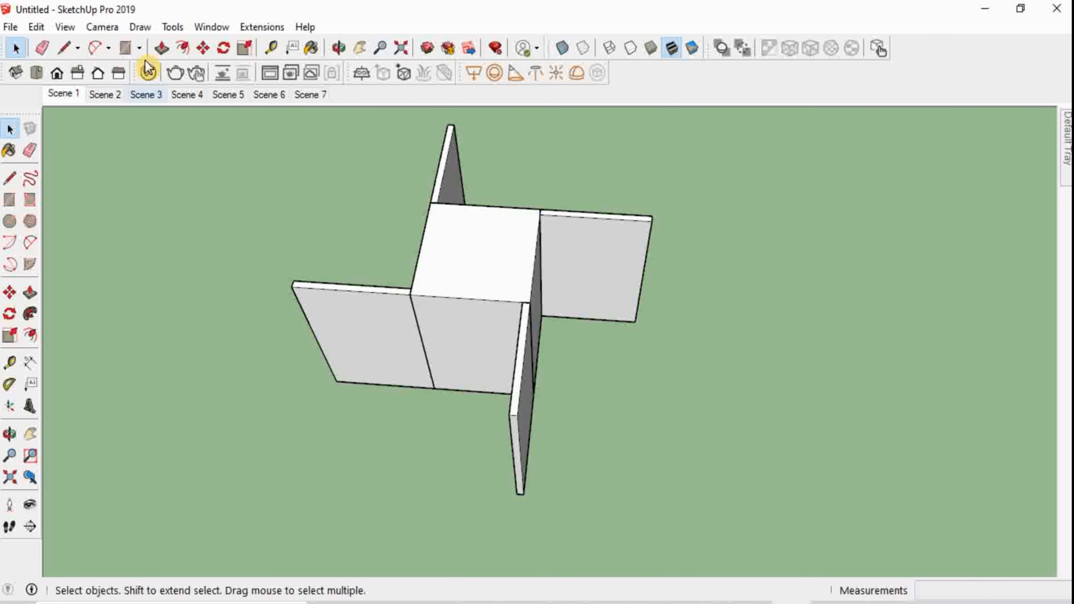
pyautogui.click(125, 47)
pyautogui.scroll(2, 386, 381)
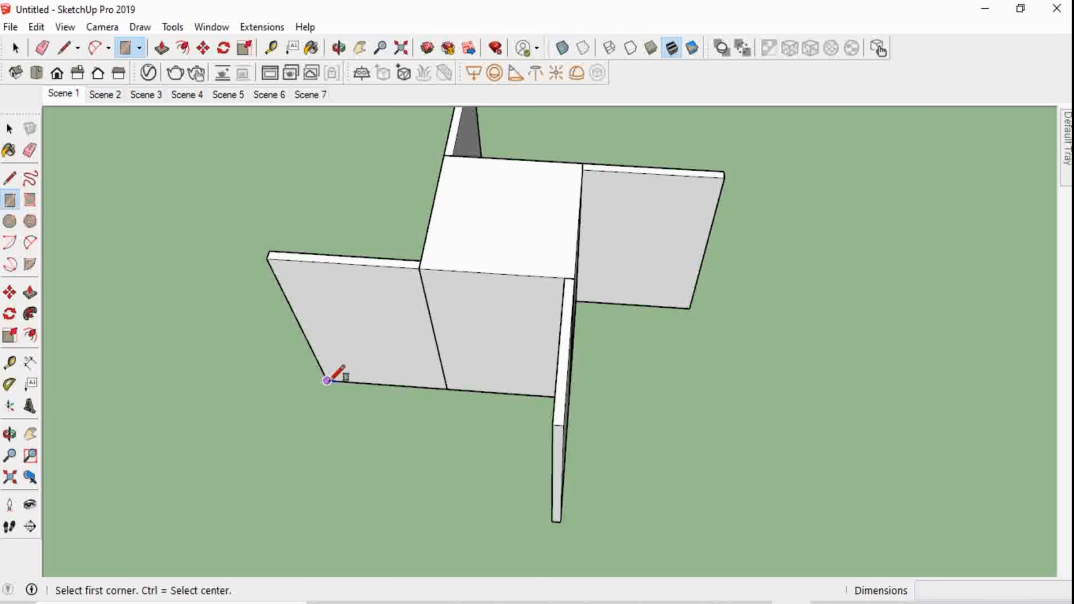
pyautogui.scroll(1, 326, 380)
pyautogui.click(249, 223)
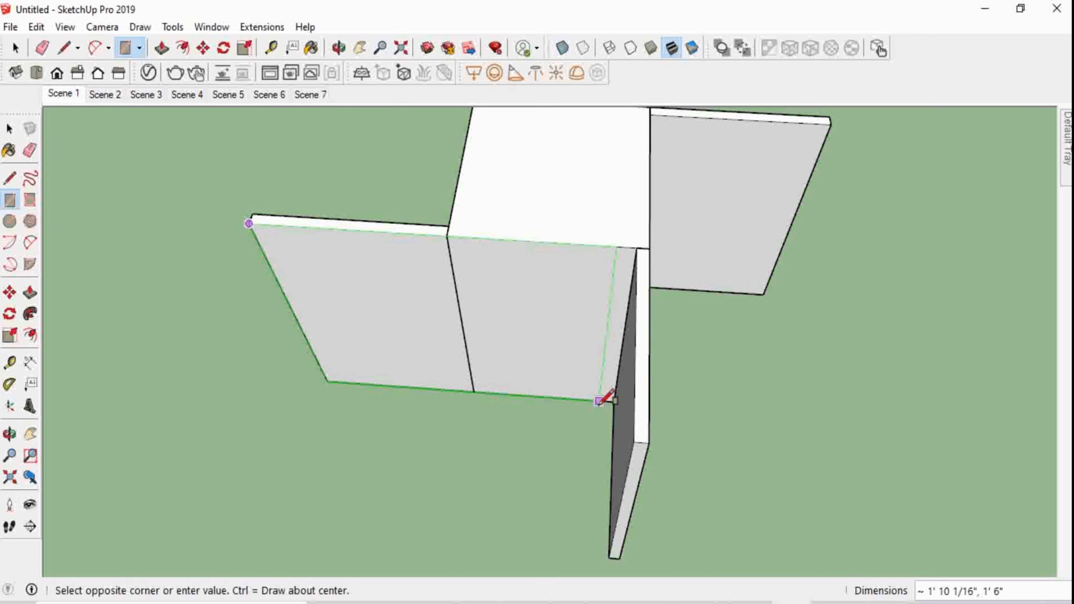
pyautogui.click(633, 442)
pyautogui.scroll(-1, 724, 363)
pyautogui.press('space')
pyautogui.moveTo(606, 365); pyautogui.dragTo(521, 164, button='middle')
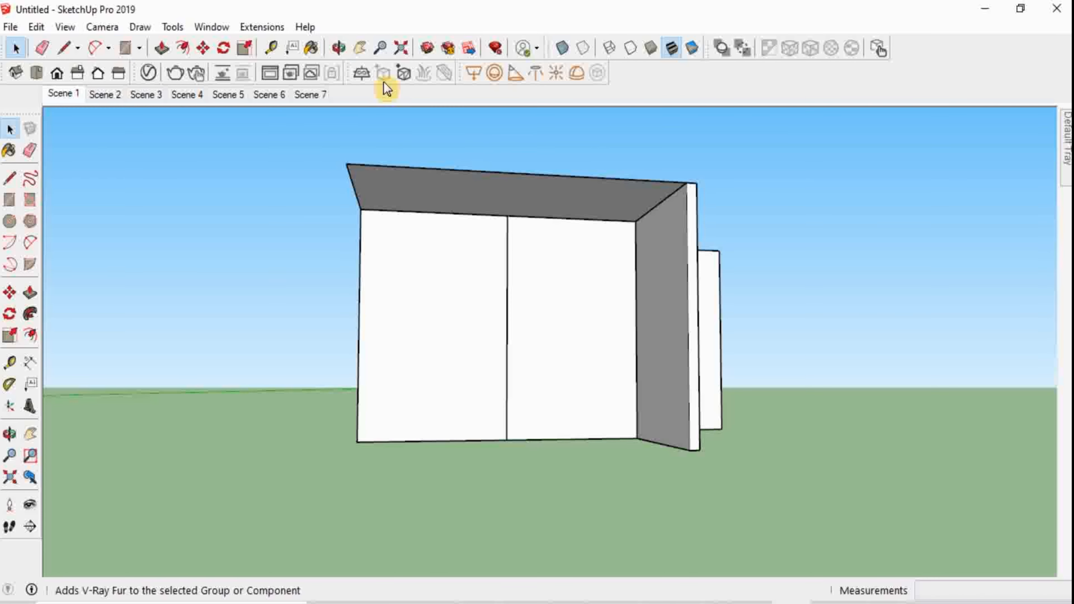
# Push/Pull the rectangle covering the bay between the two panels downward by .75 to give it thickness
pyautogui.click(162, 48)
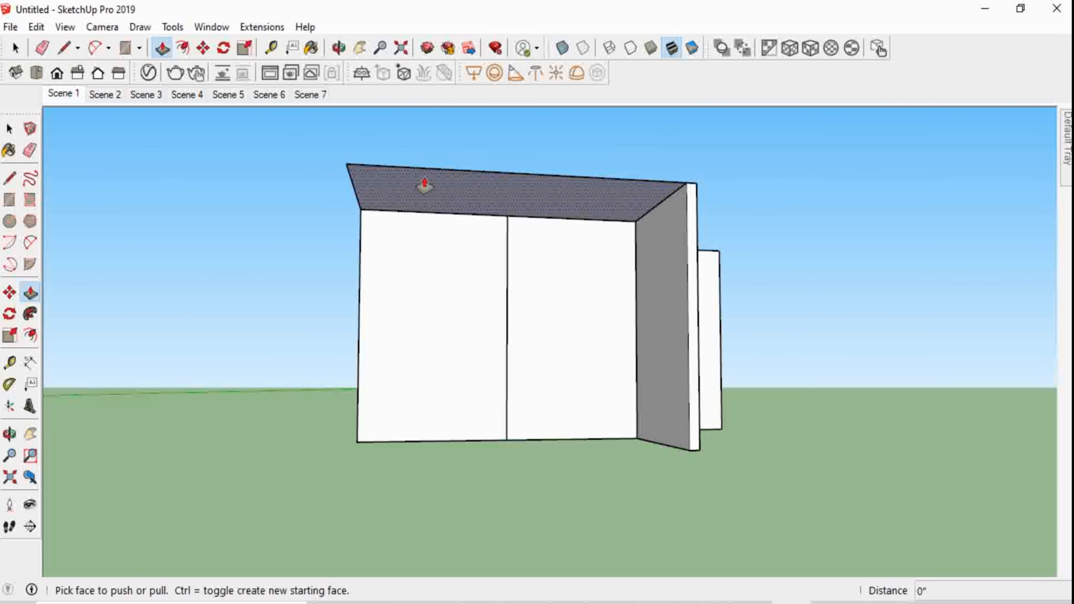
pyautogui.click(425, 185)
pyautogui.write('.')
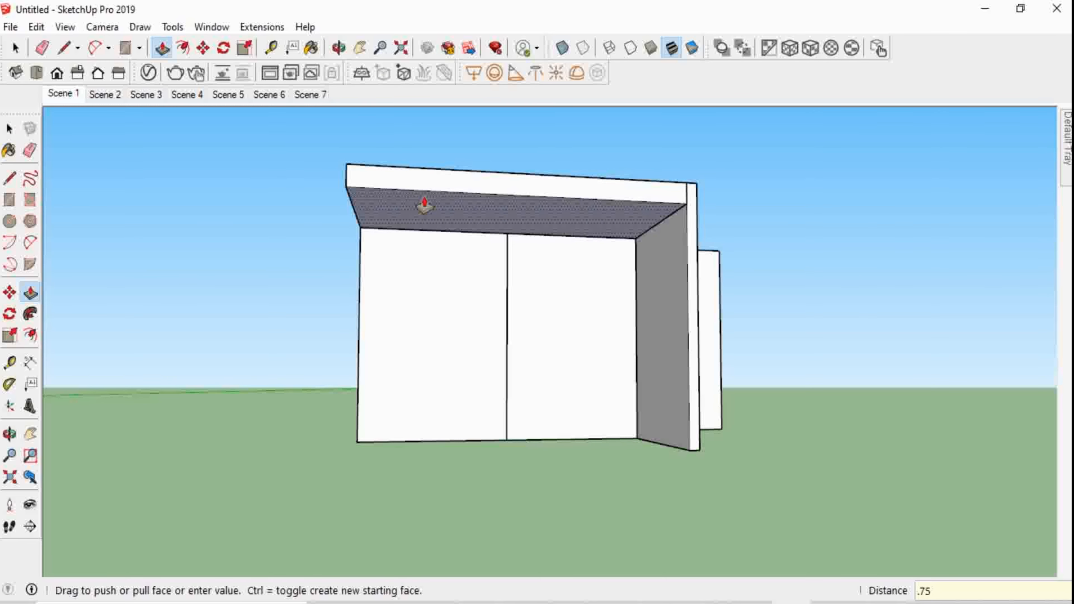
pyautogui.write('75')
pyautogui.press('Return')
# Make a group from the thickened cover panel's connected faces and edges
pyautogui.moveTo(424, 206); pyautogui.dragTo(359, 417, button='middle')
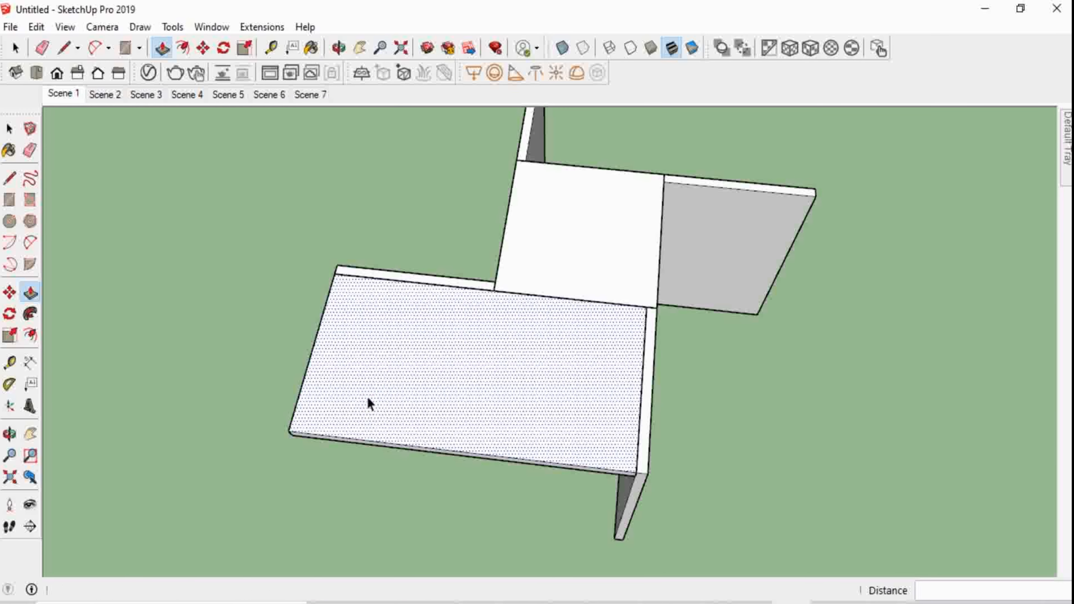
pyautogui.press('space')
pyautogui.click(389, 392)
pyautogui.rightClick(389, 394)
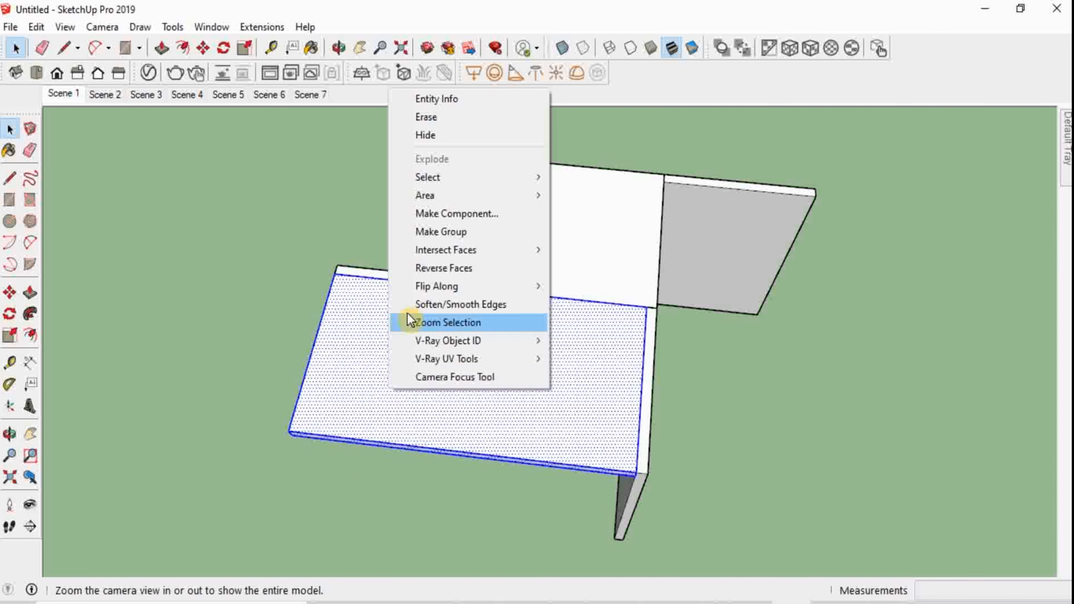
pyautogui.click(431, 233)
pyautogui.scroll(-2, 547, 451)
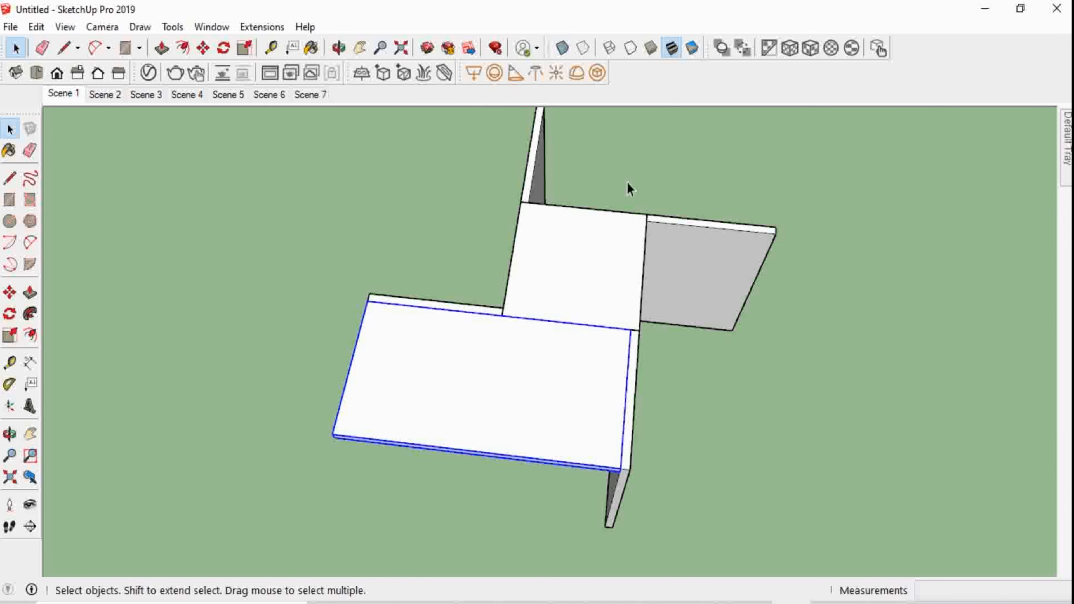
pyautogui.scroll(1, 629, 182)
pyautogui.scroll(-1, 629, 167)
pyautogui.scroll(1, 655, 113)
pyautogui.scroll(-1, 655, 118)
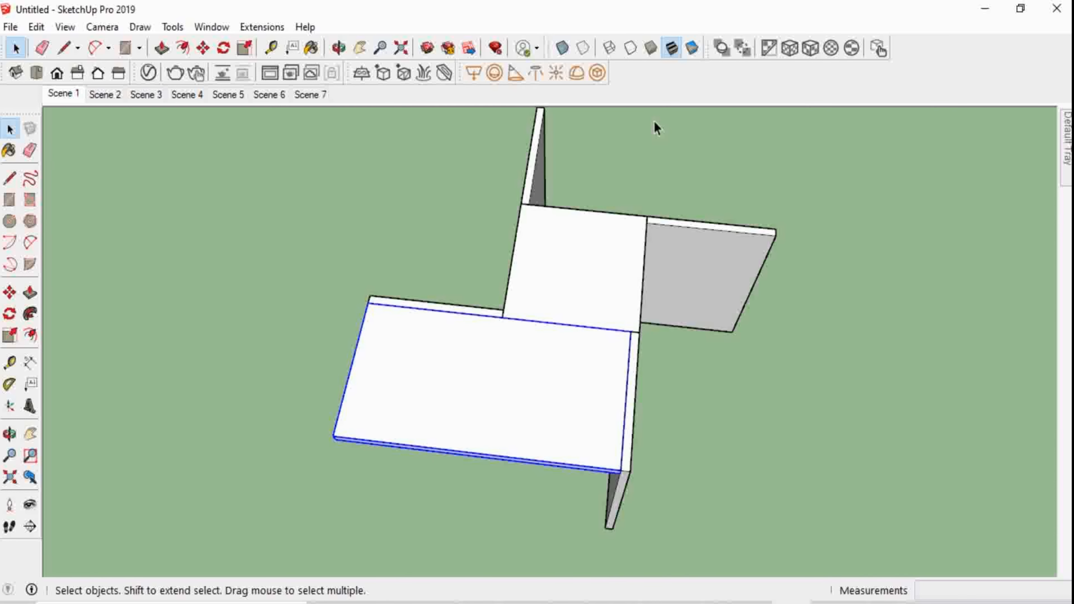
pyautogui.scroll(-2, 661, 98)
pyautogui.scroll(2, 662, 115)
pyautogui.scroll(-2, 657, 129)
pyautogui.scroll(-2, 694, 137)
pyautogui.scroll(3, 702, 123)
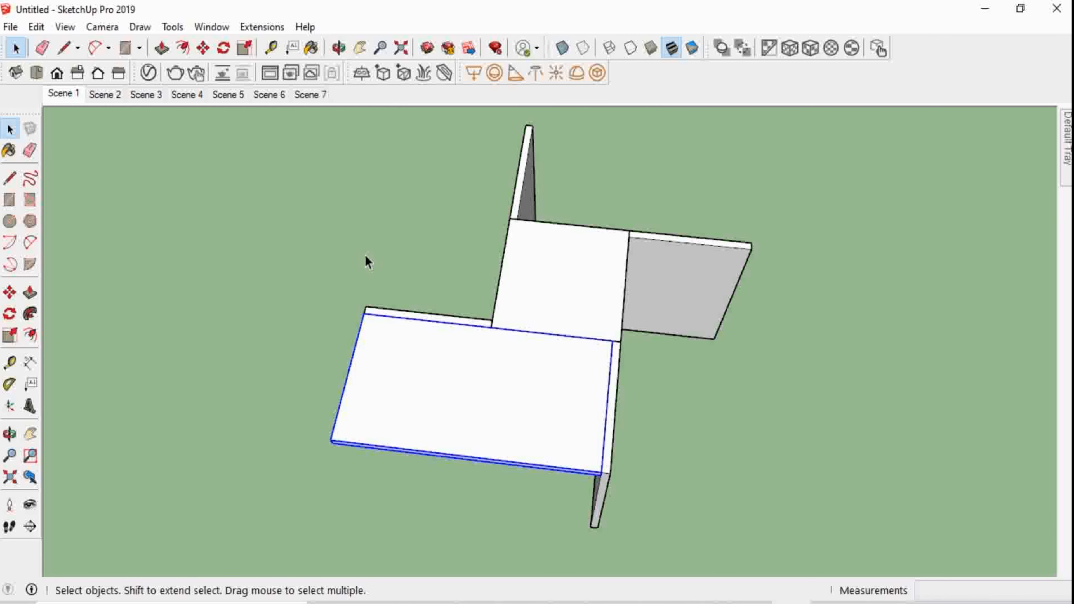
# Rotate a copy of the cover panel by 90° about the midpoint of its outer long edge
pyautogui.click(224, 48)
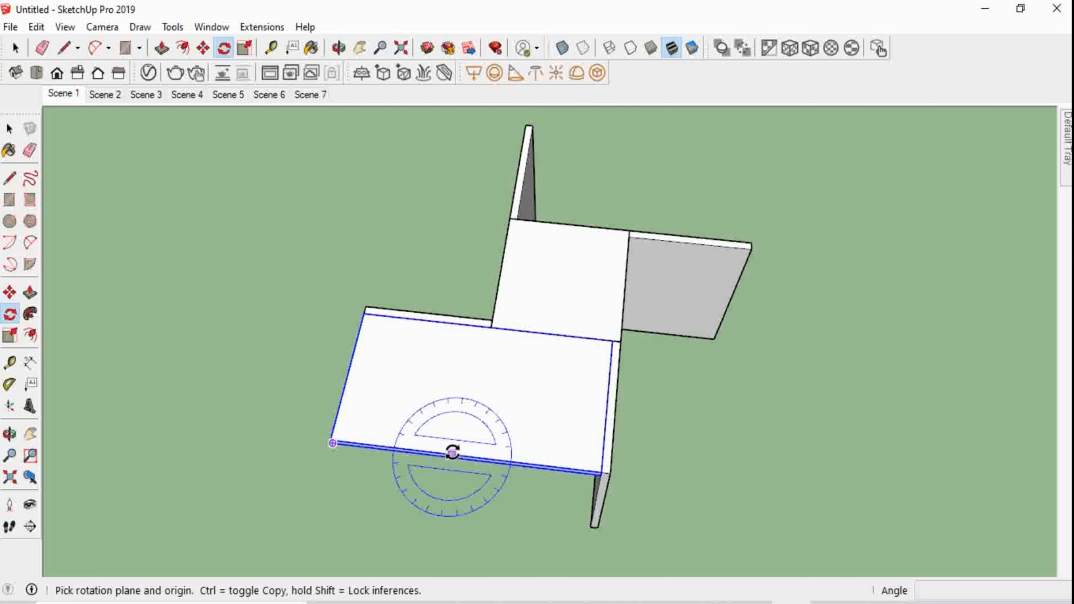
pyautogui.click(452, 453)
pyautogui.click(475, 325)
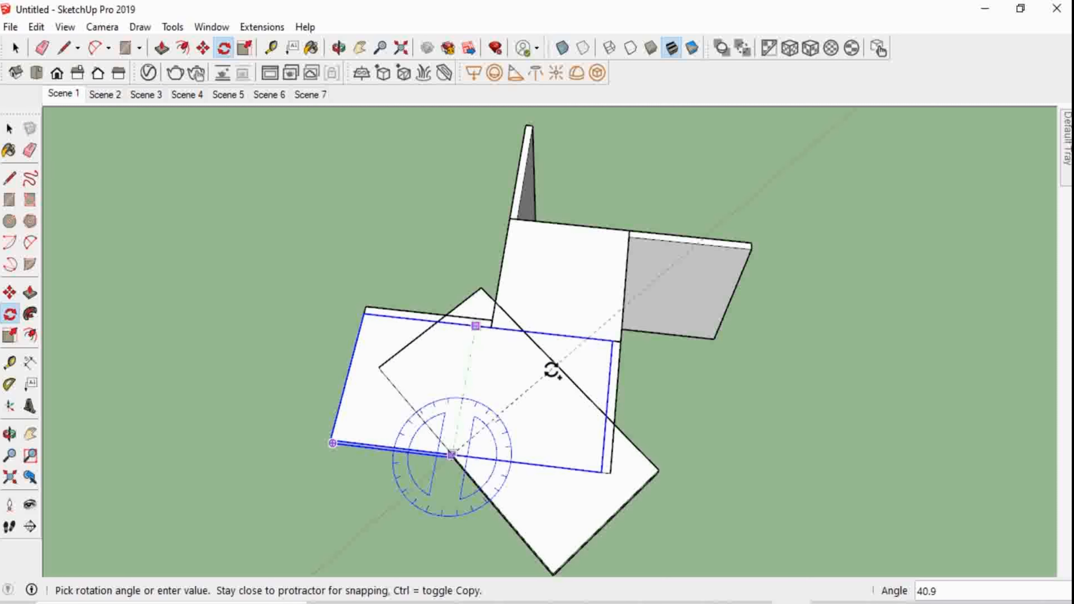
pyautogui.click(551, 465)
pyautogui.scroll(-2, 554, 376)
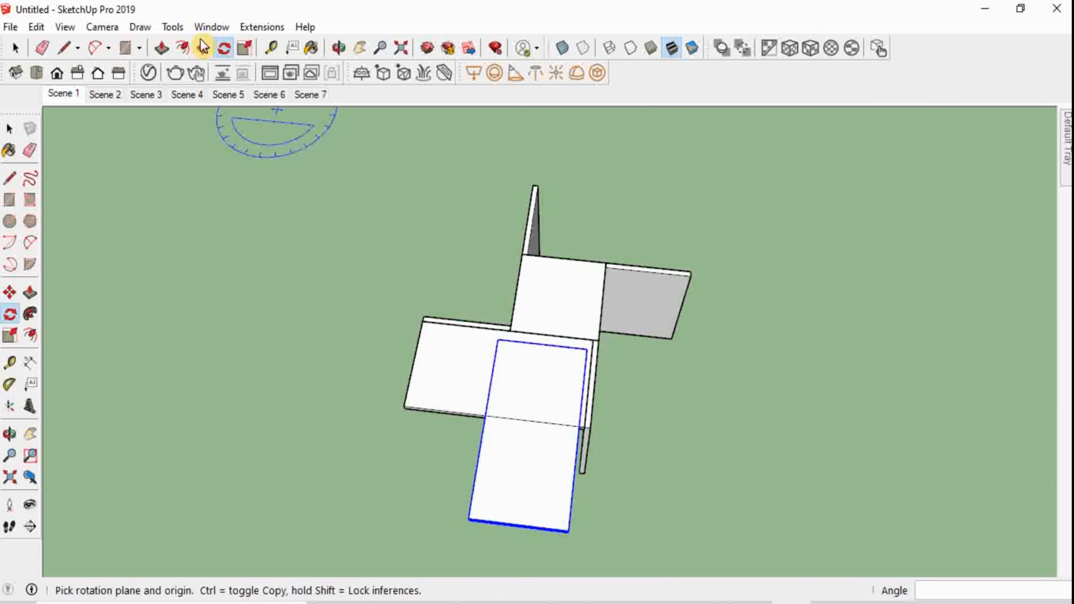
# Move the rotated cover panel by its near inner corner into the adjacent bay, against the central box's corner
pyautogui.click(204, 47)
pyautogui.scroll(2, 569, 530)
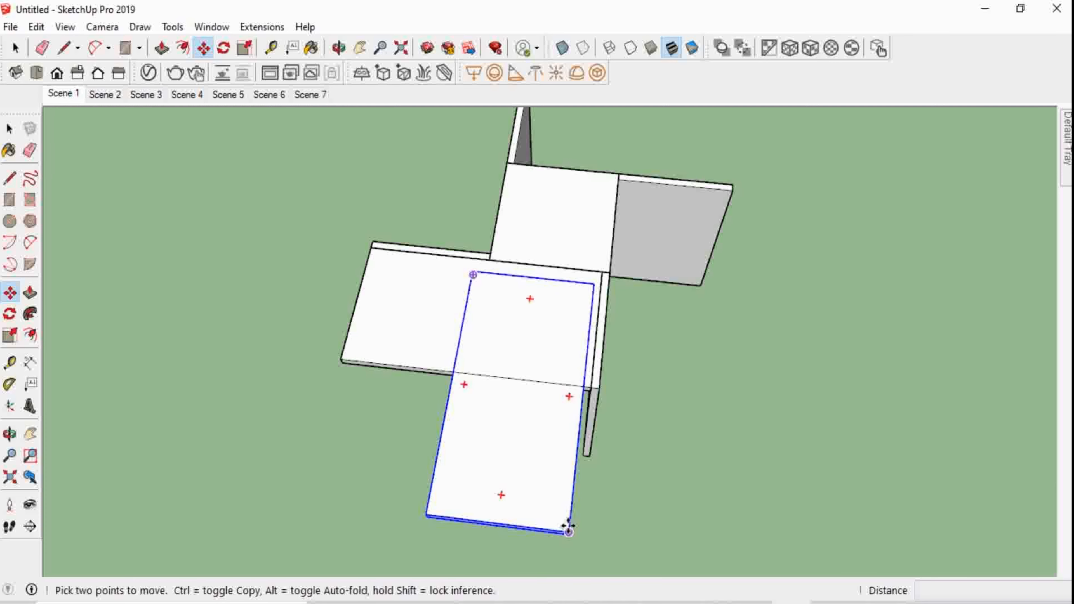
pyautogui.scroll(3, 571, 535)
pyautogui.click(571, 528)
pyautogui.scroll(-4, 565, 525)
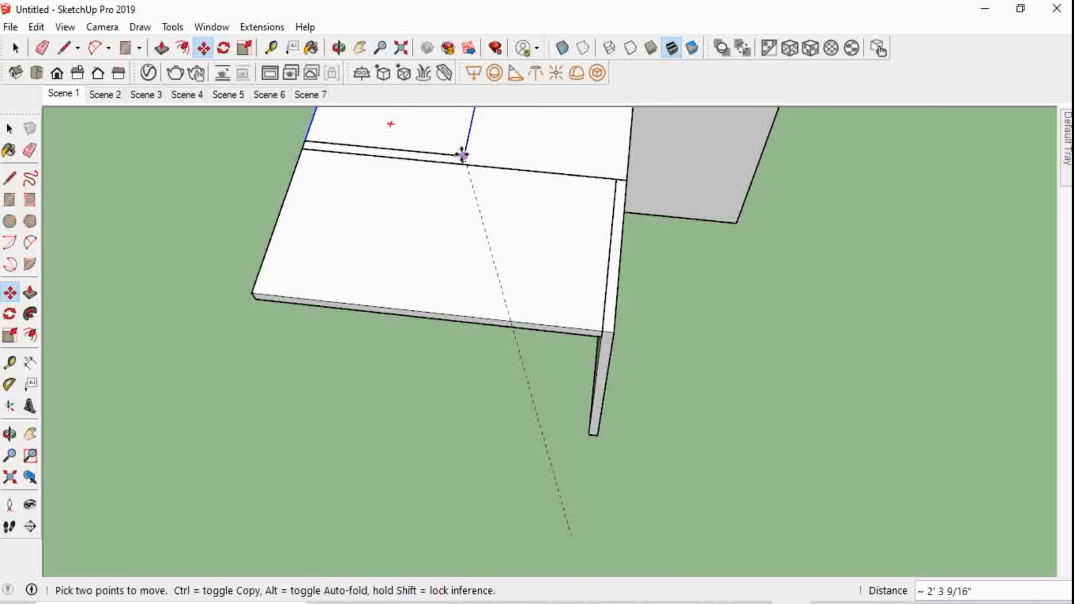
pyautogui.click(462, 157)
pyautogui.scroll(-2, 515, 449)
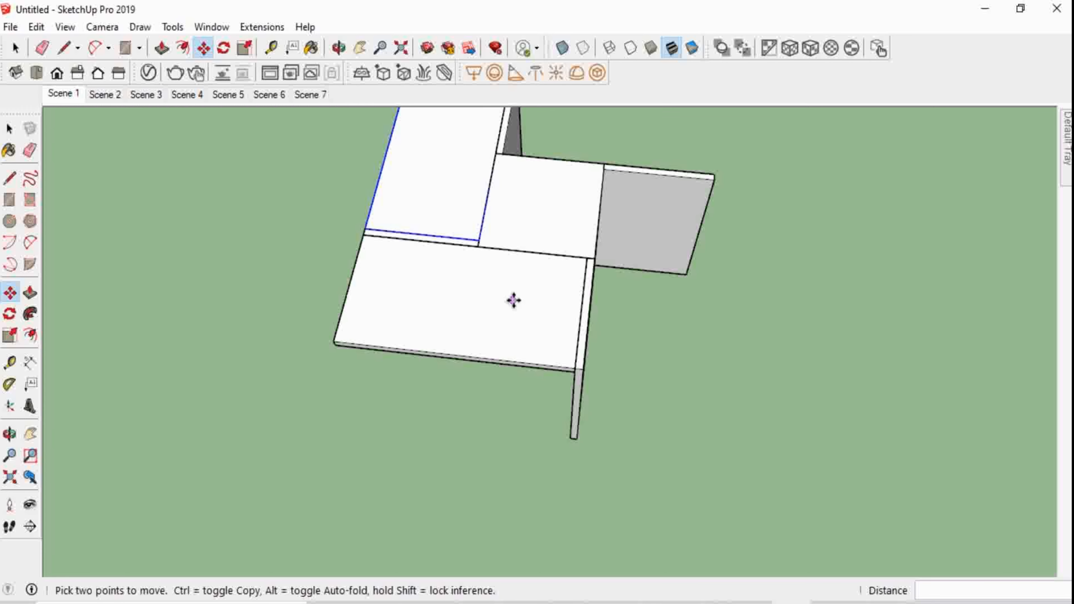
# Copy the second cover panel by its far outer corner into the bay on the opposite side of the box
pyautogui.scroll(-1, 513, 300)
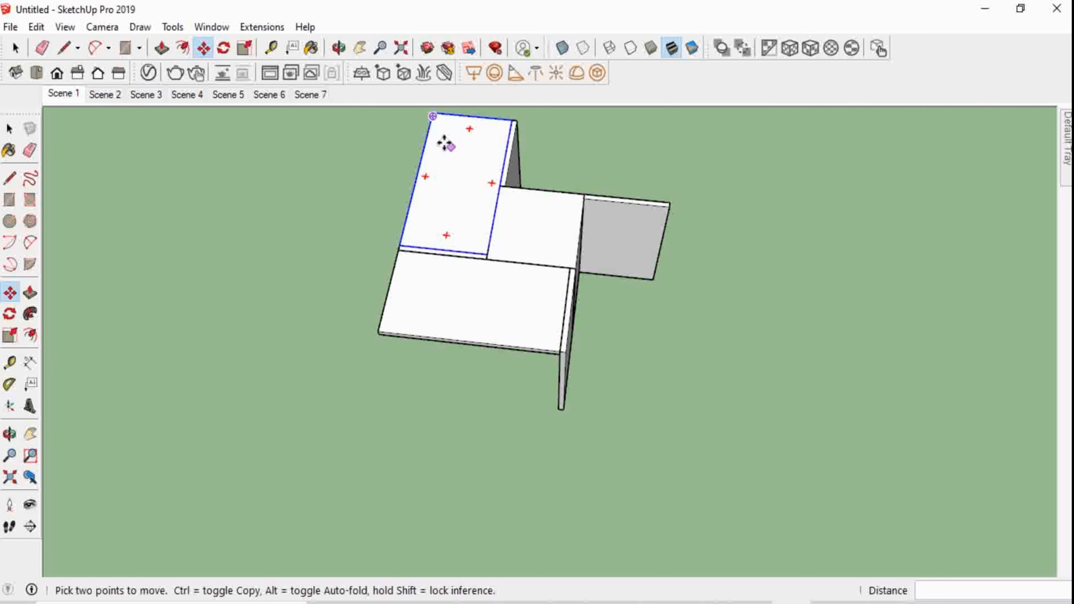
pyautogui.scroll(3, 440, 102)
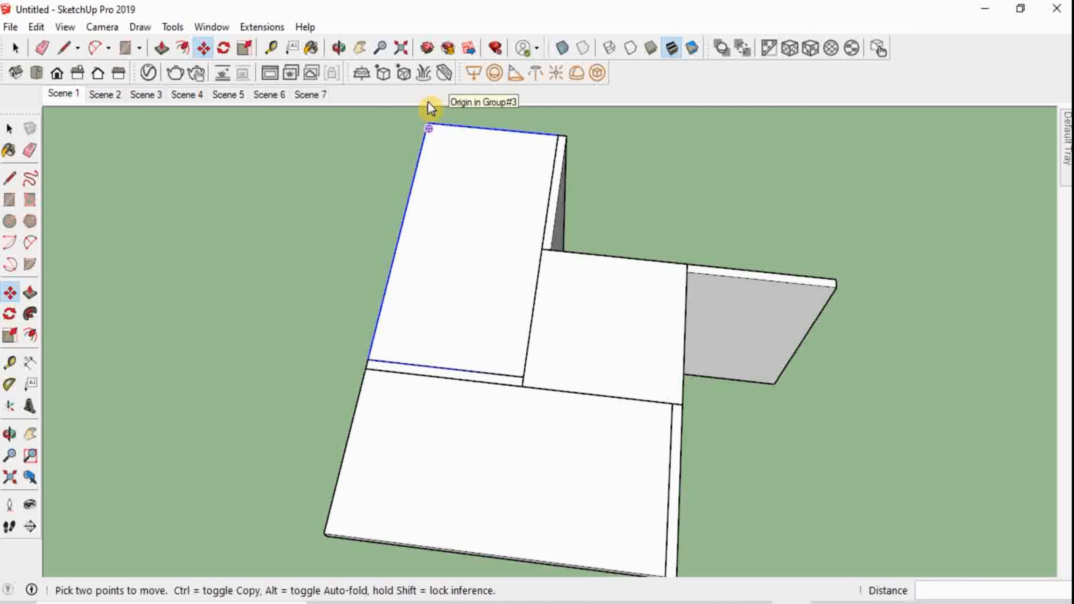
pyautogui.scroll(2, 427, 118)
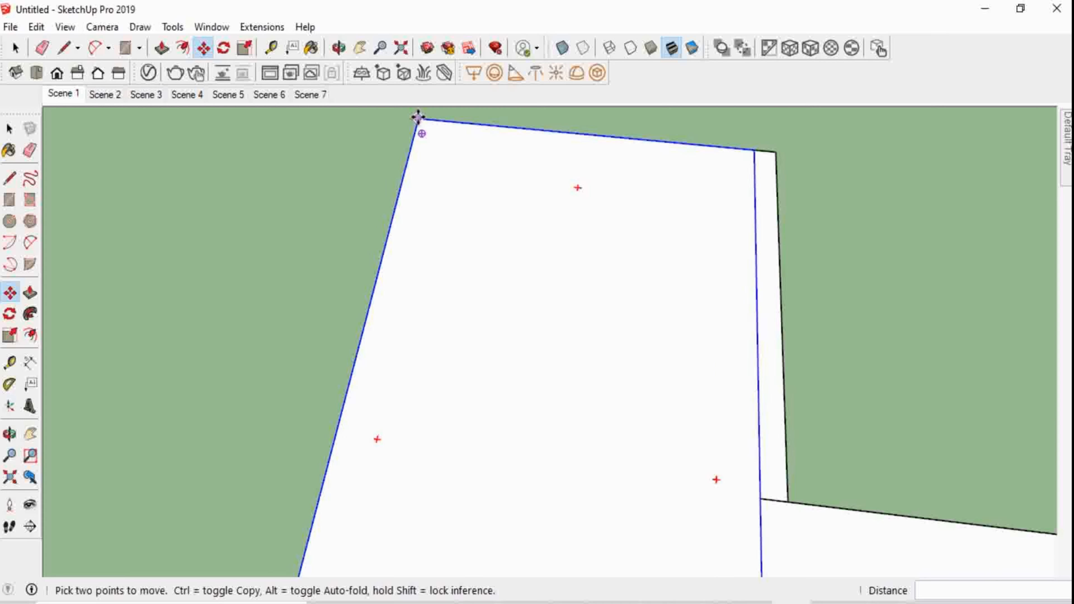
pyautogui.click(419, 120)
pyautogui.press('ctrl')
pyautogui.scroll(-4, 525, 228)
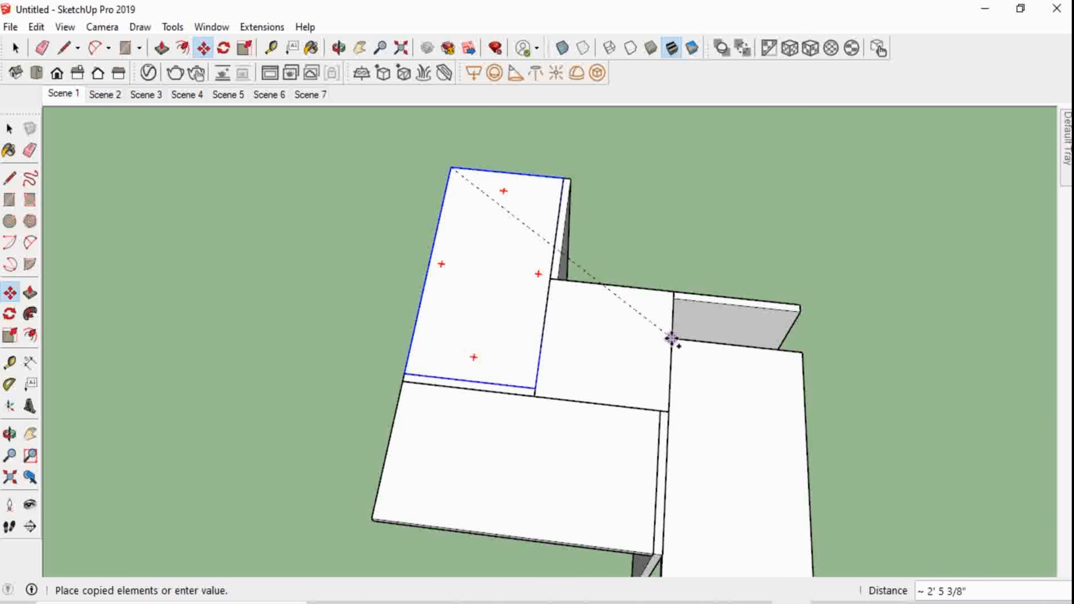
pyautogui.click(674, 298)
pyautogui.press('Escape')
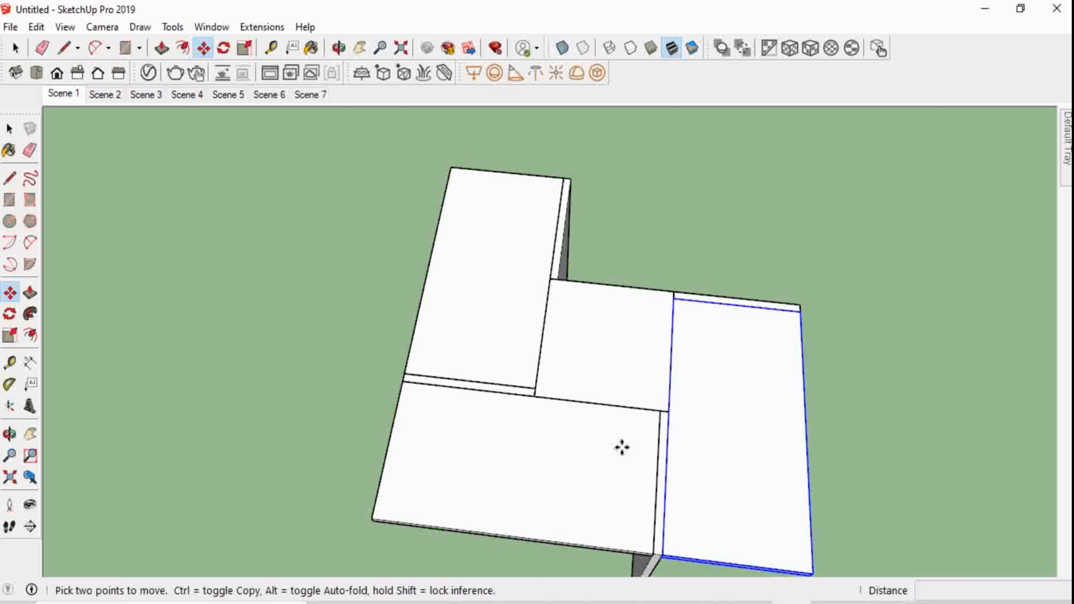
# Copy the first cover panel by its outer corner into the last open bay, across the box, and clear the selection
pyautogui.press('space')
pyautogui.click(623, 451)
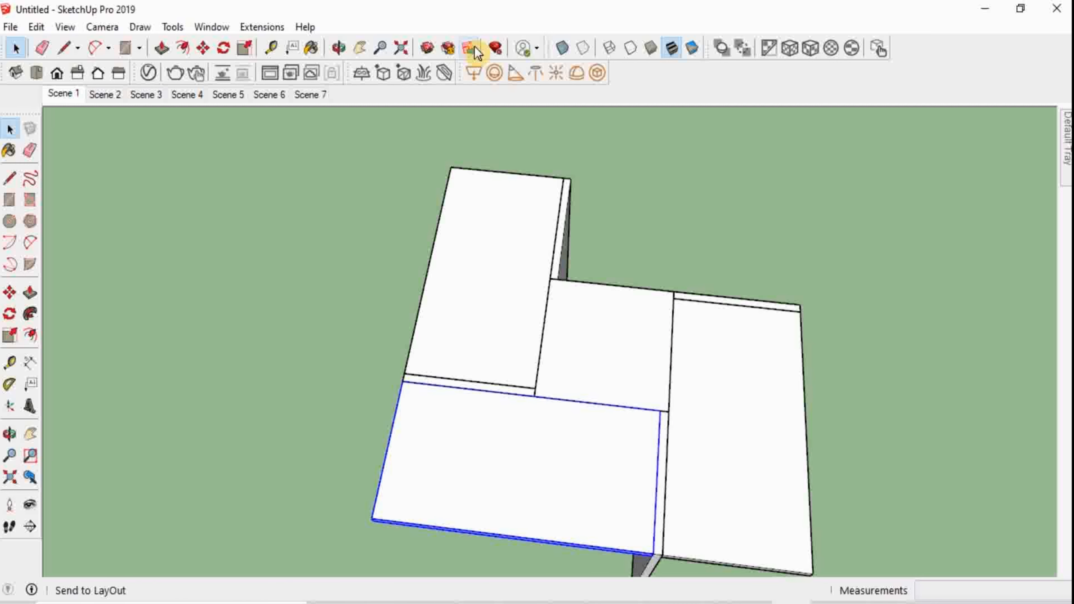
pyautogui.click(204, 48)
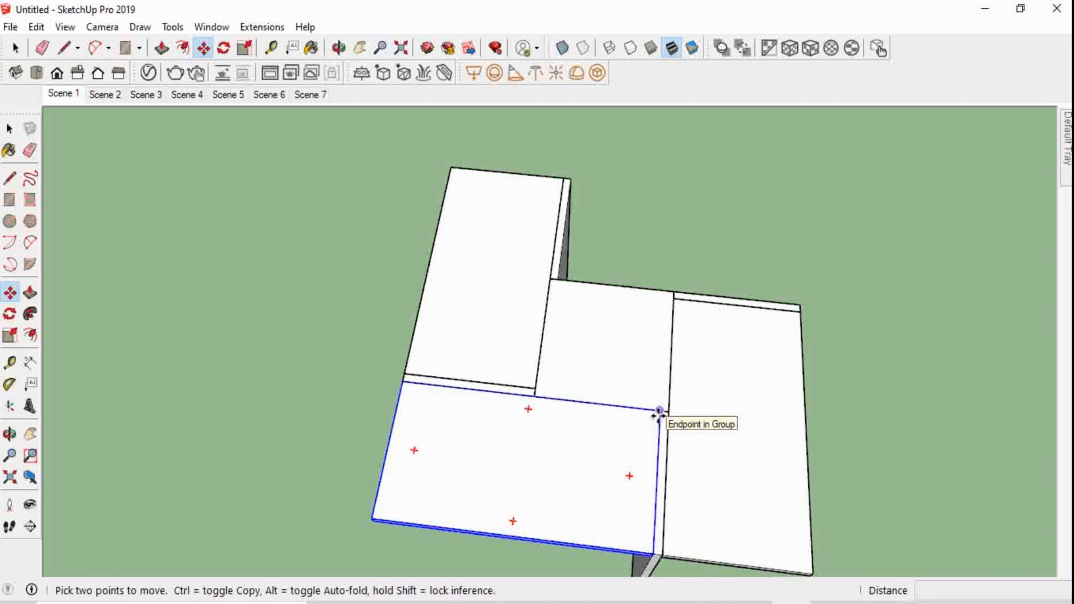
pyautogui.moveTo(373, 520)
pyautogui.mouseDown(button='middle')
pyautogui.moveTo(399, 466)
pyautogui.moveTo(384, 520)
pyautogui.mouseUp(button='middle')
pyautogui.scroll(4, 386, 513)
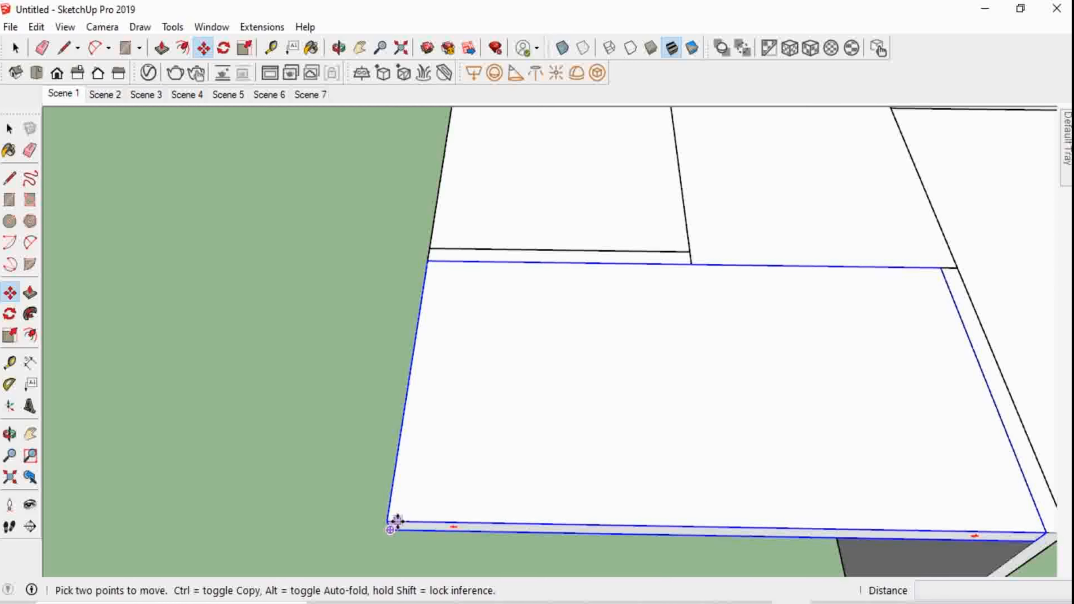
pyautogui.click(387, 521)
pyautogui.press('ctrl')
pyautogui.scroll(-3, 460, 480)
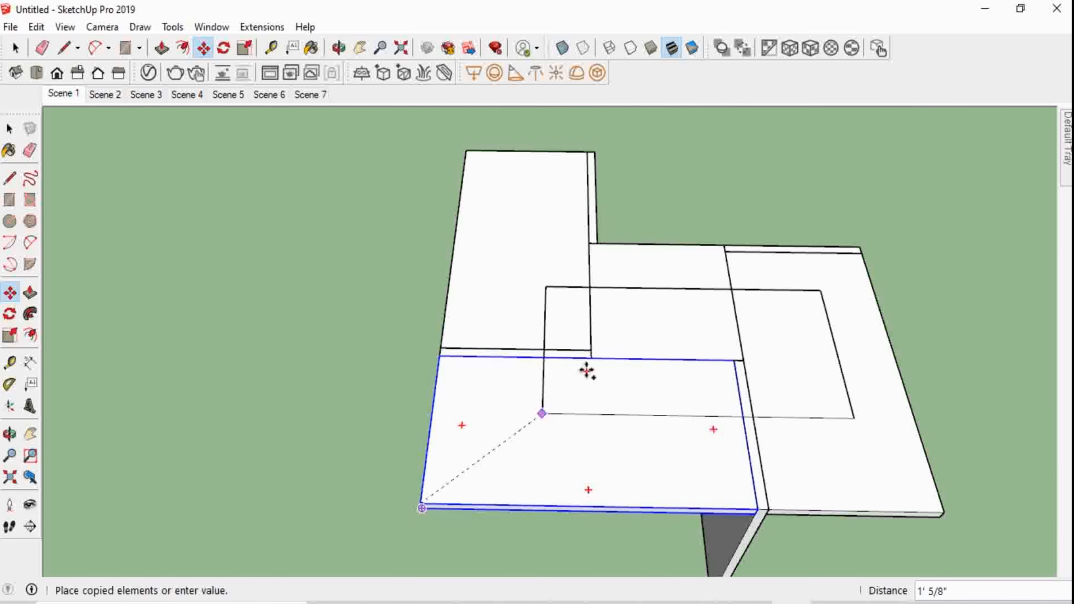
pyautogui.scroll(5, 597, 240)
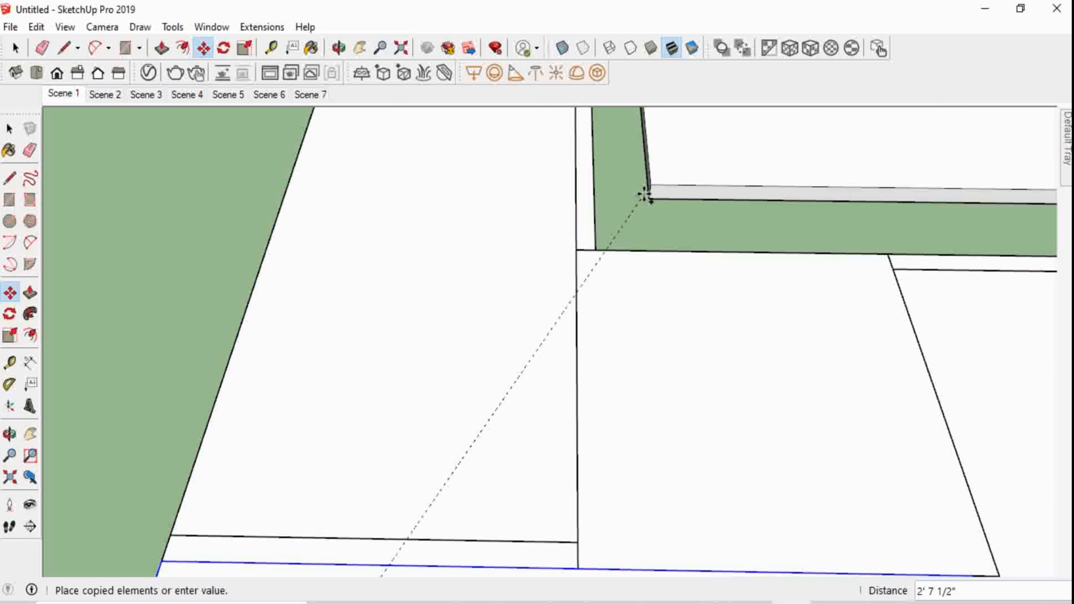
pyautogui.click(593, 252)
pyautogui.scroll(-8, 511, 314)
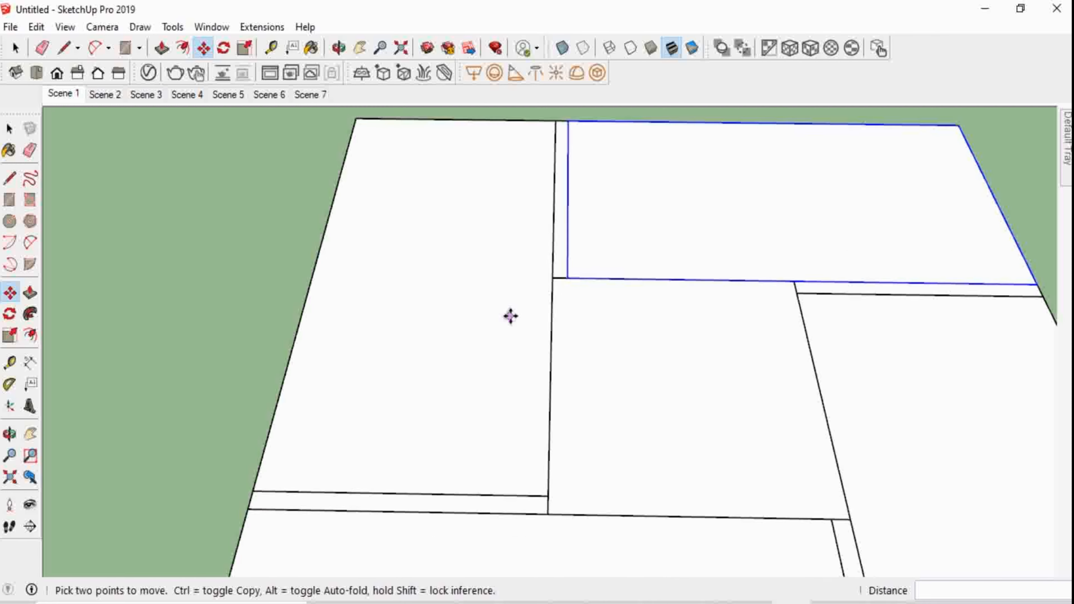
pyautogui.moveTo(578, 432); pyautogui.dragTo(554, 355, button='middle')
pyautogui.press('space')
pyautogui.click(869, 346)
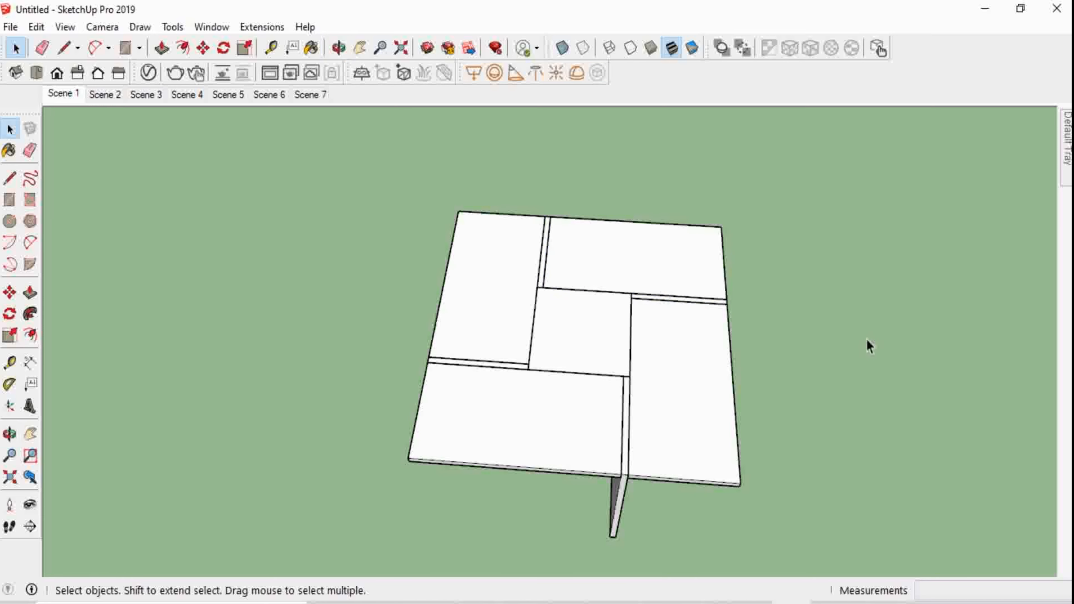
# Open the V-Ray Asset Editor and show the Wood & Laminate material library
pyautogui.moveTo(728, 487); pyautogui.dragTo(684, 480, button='middle')
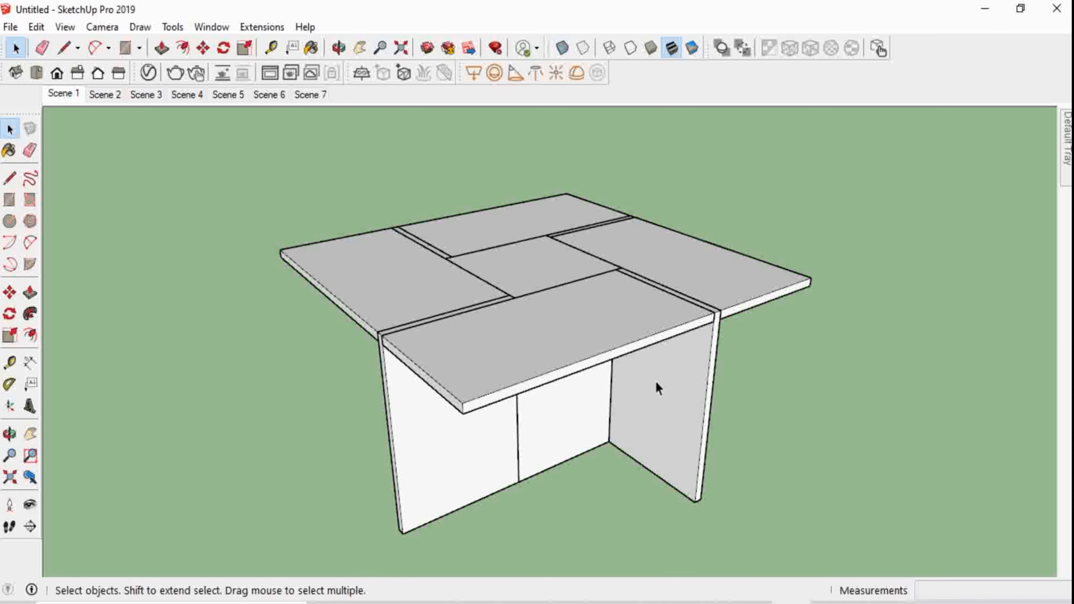
pyautogui.click(146, 75)
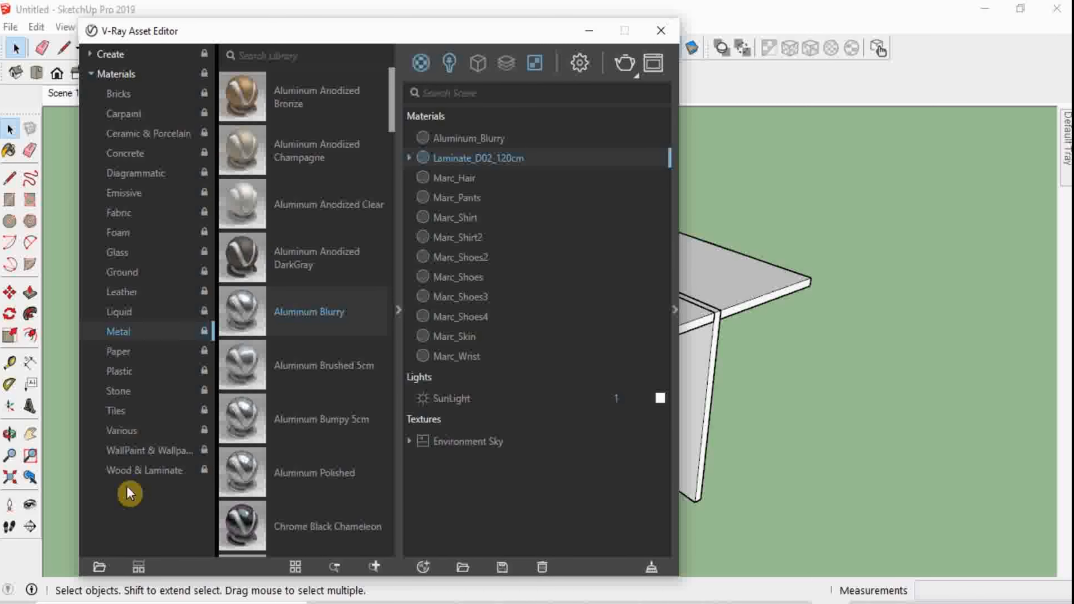
pyautogui.click(132, 472)
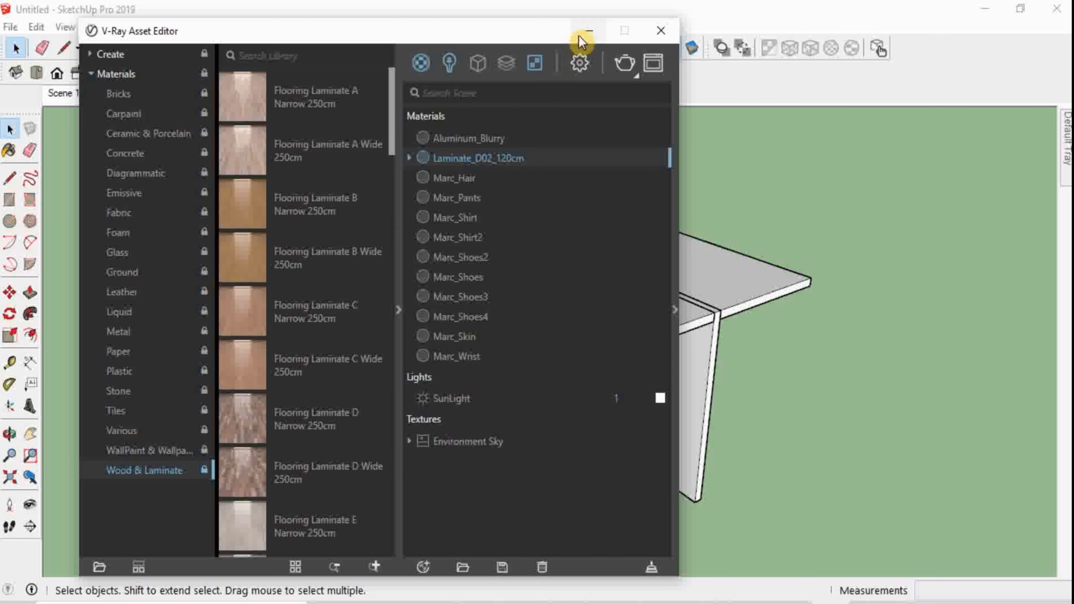
pyautogui.click(589, 31)
pyautogui.click(530, 322)
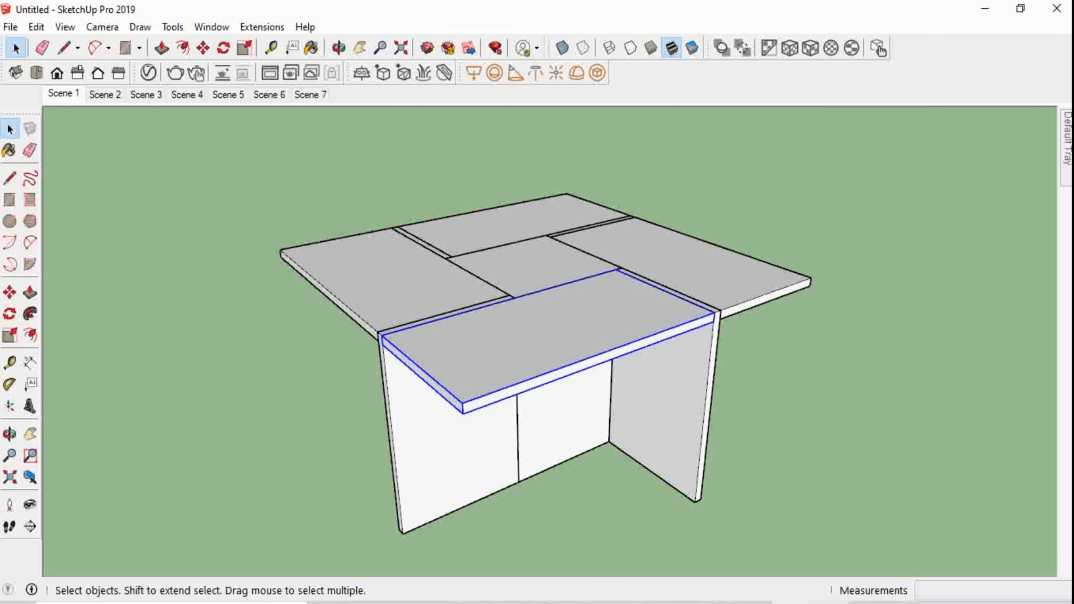
pyautogui.click(832, 563)
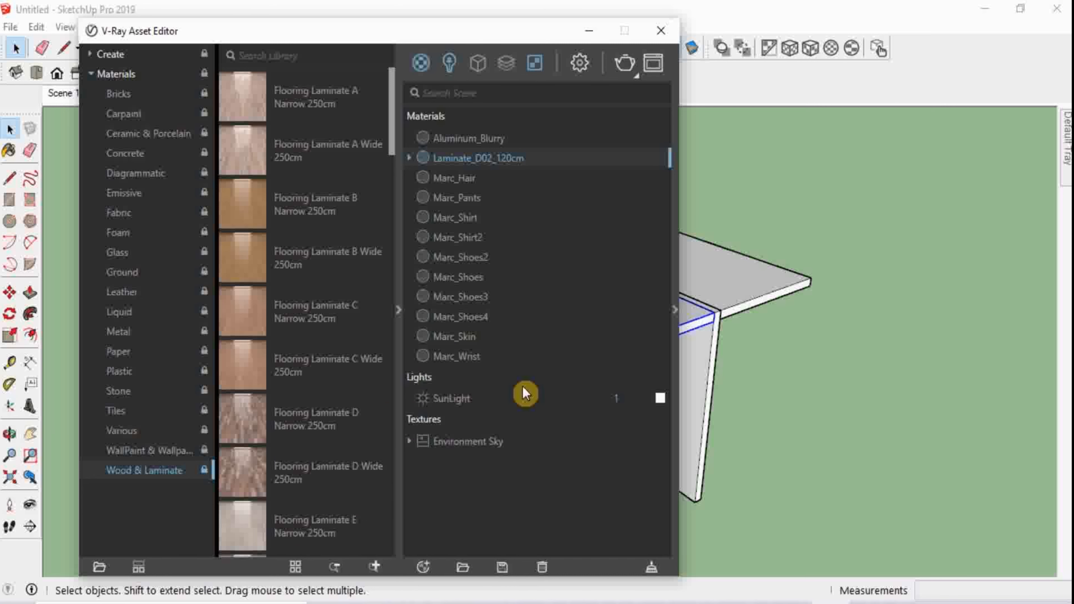
pyautogui.click(757, 362)
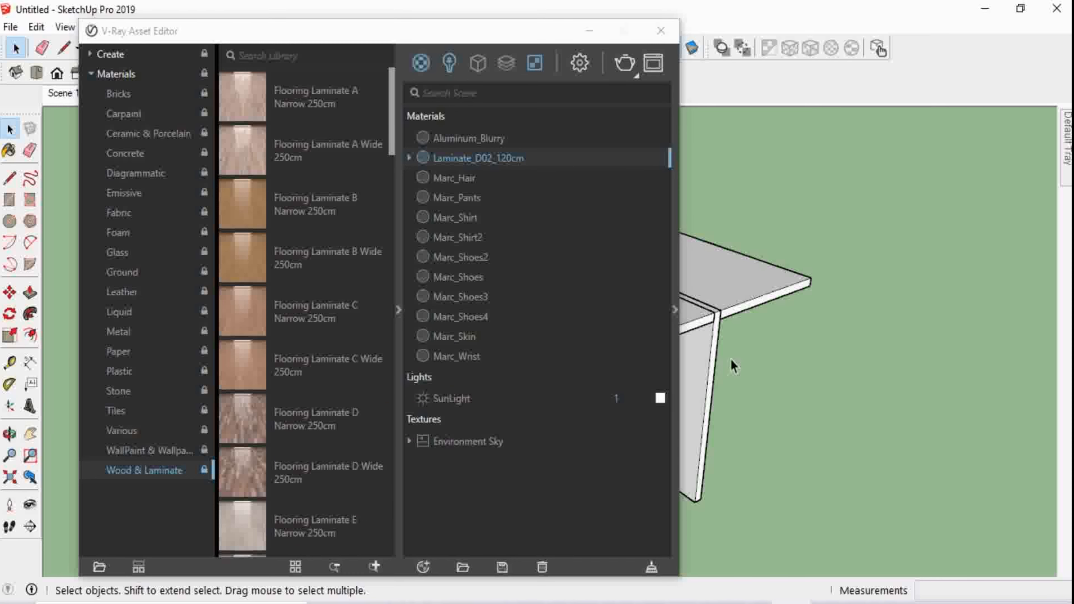
# Apply the Laminate D02 120cm library material to the upright panel beside the box and put the Asset Editor away
pyautogui.click(697, 364)
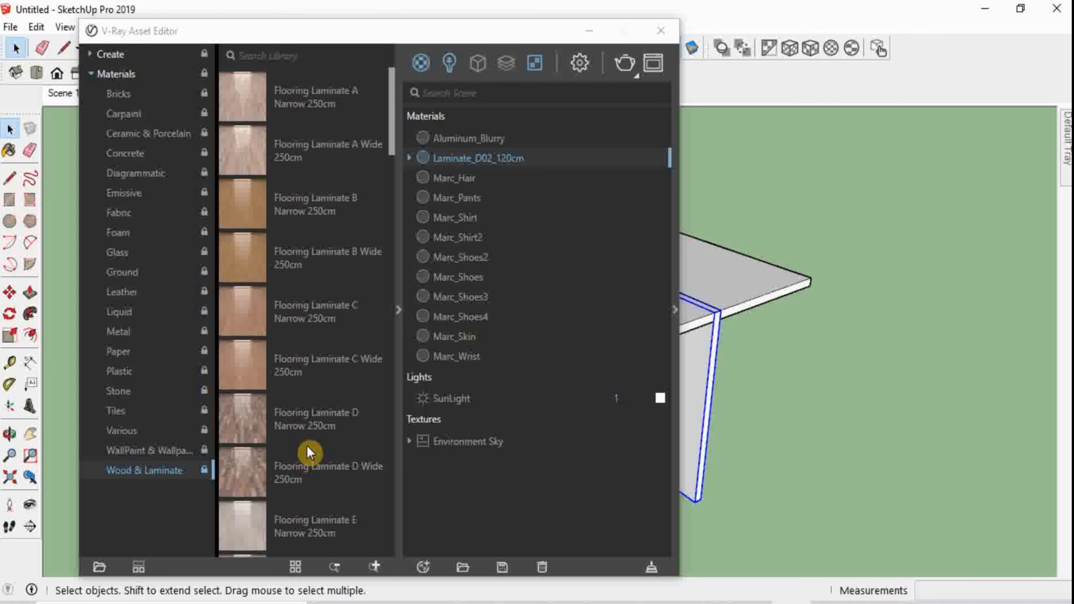
pyautogui.scroll(-1, 332, 387)
pyautogui.scroll(1, 357, 415)
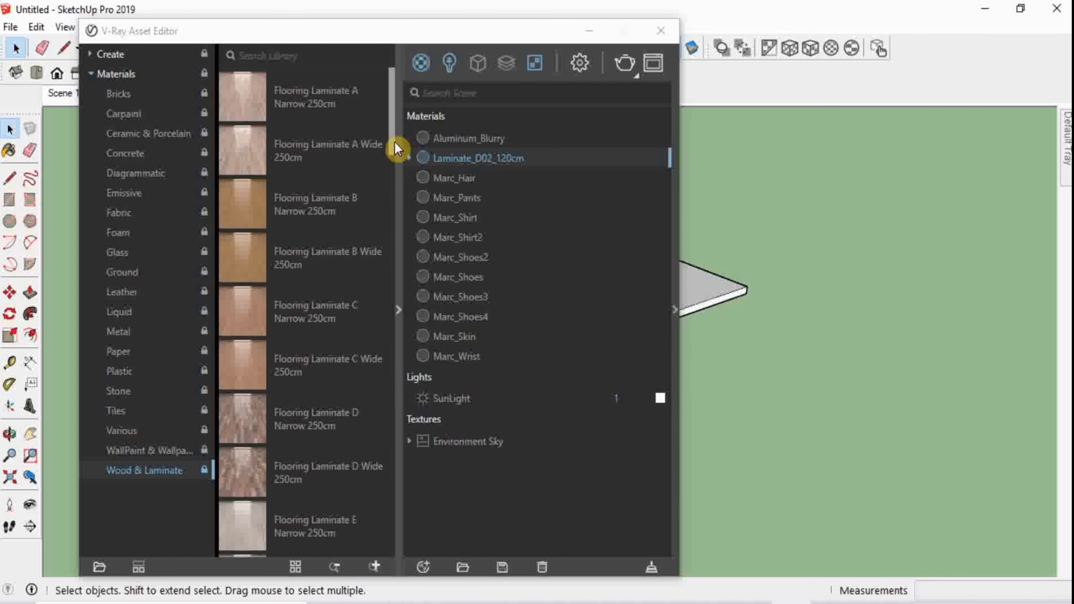
pyautogui.moveTo(393, 142); pyautogui.dragTo(392, 444)
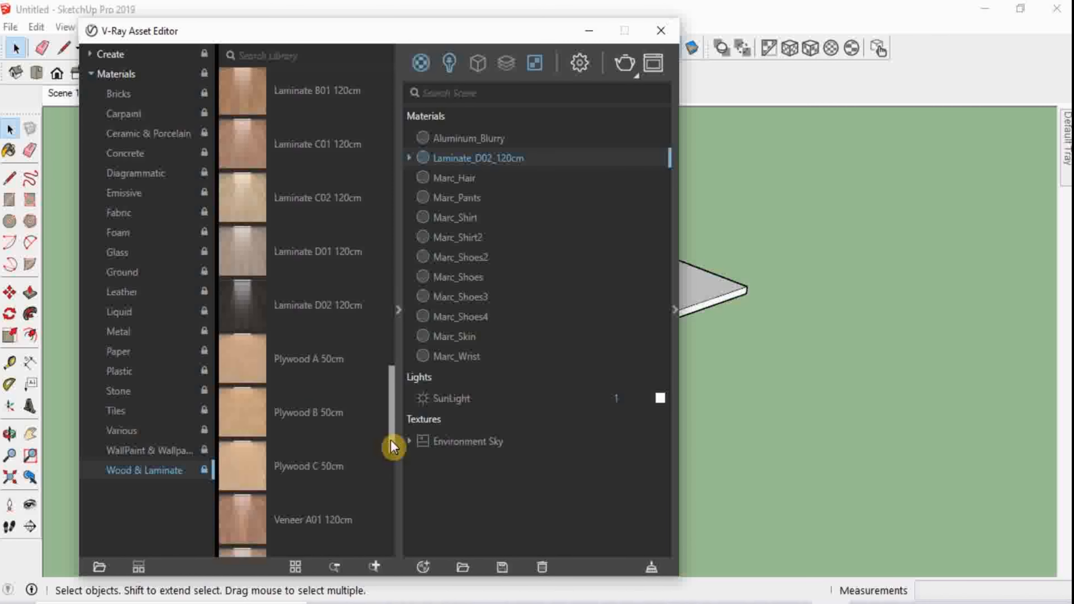
pyautogui.rightClick(260, 308)
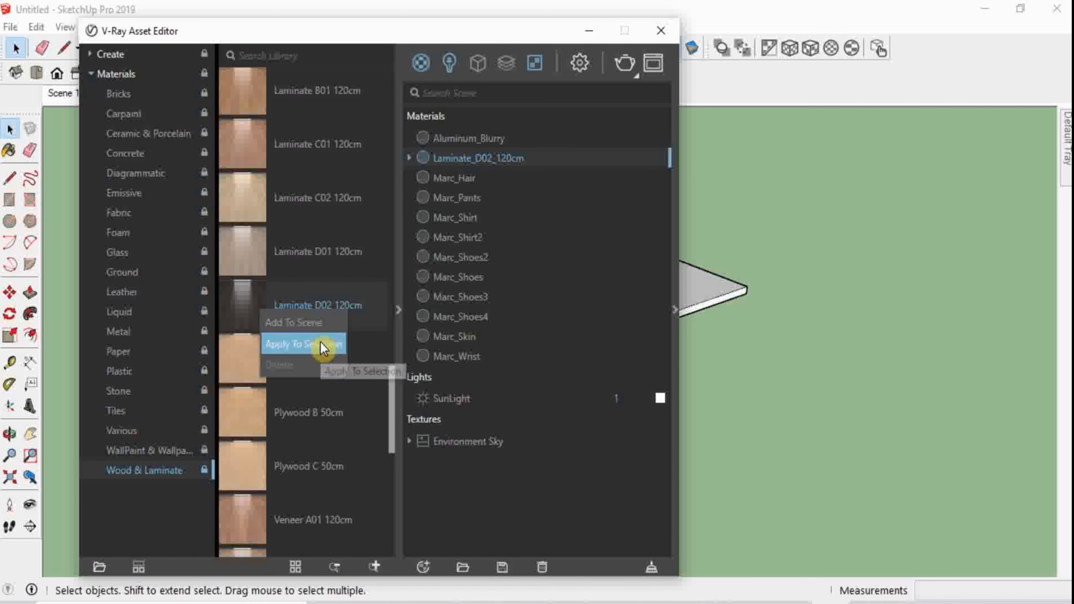
pyautogui.click(320, 342)
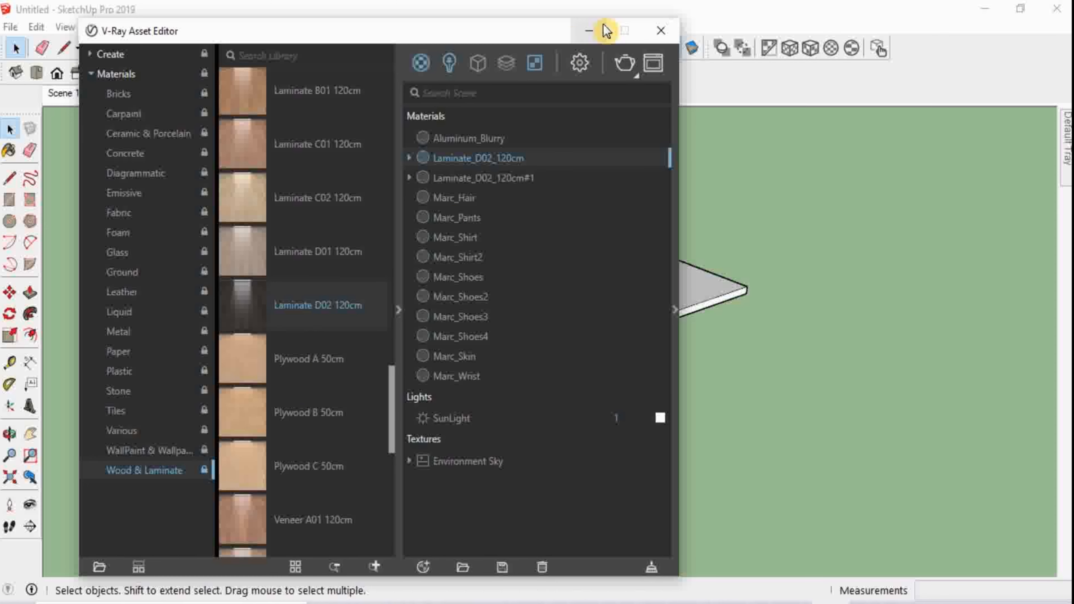
pyautogui.click(596, 30)
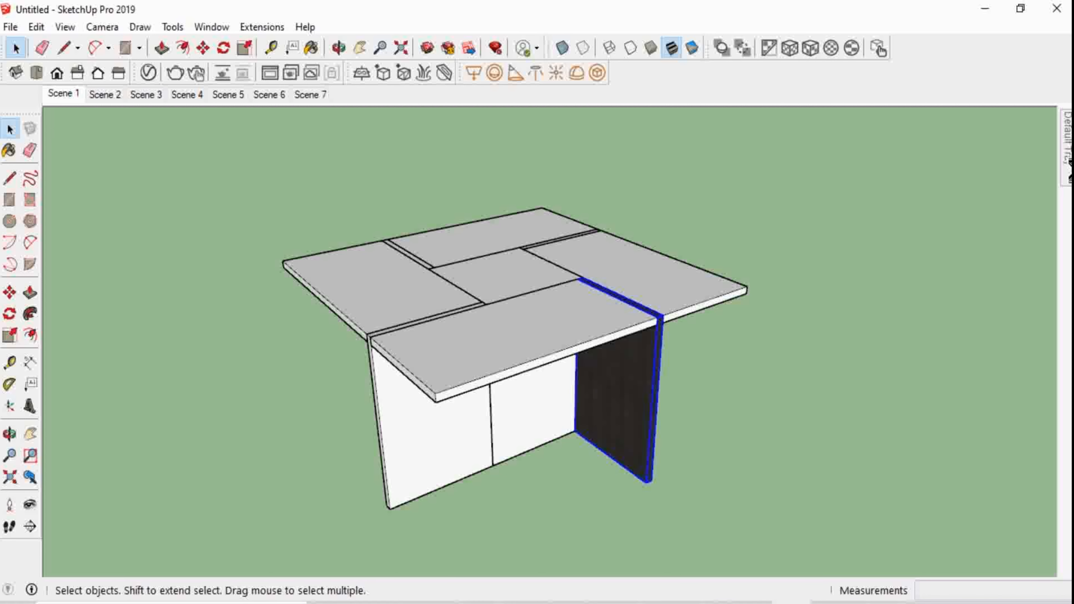
# Take the dark Laminate D02 material from the scene materials and paint another upright panel and the central box with it
pyautogui.moveTo(1069, 163)
pyautogui.click(1037, 240)
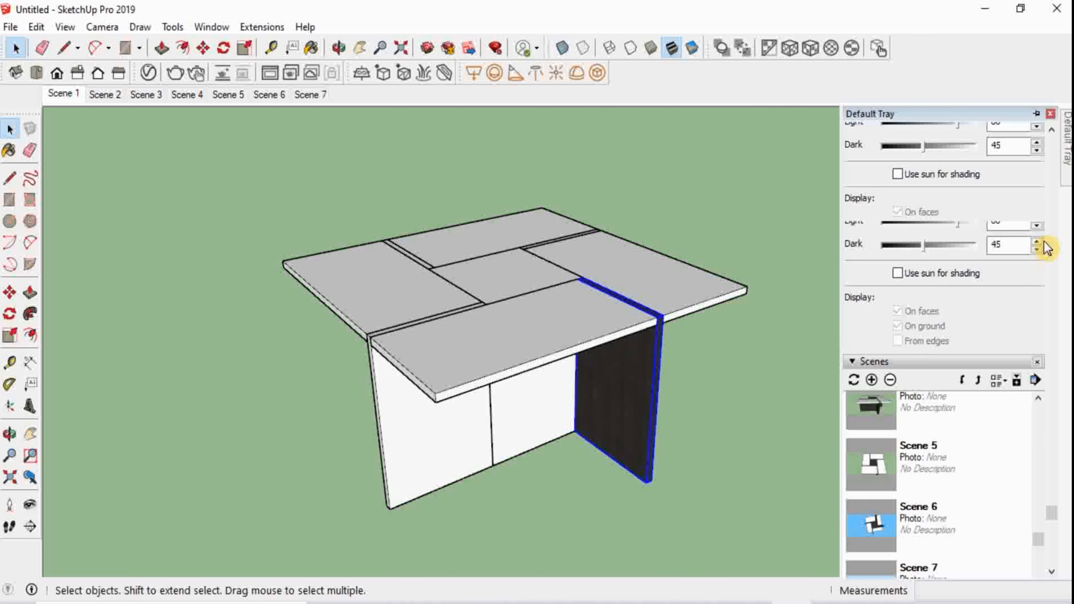
pyautogui.scroll(10, 1038, 237)
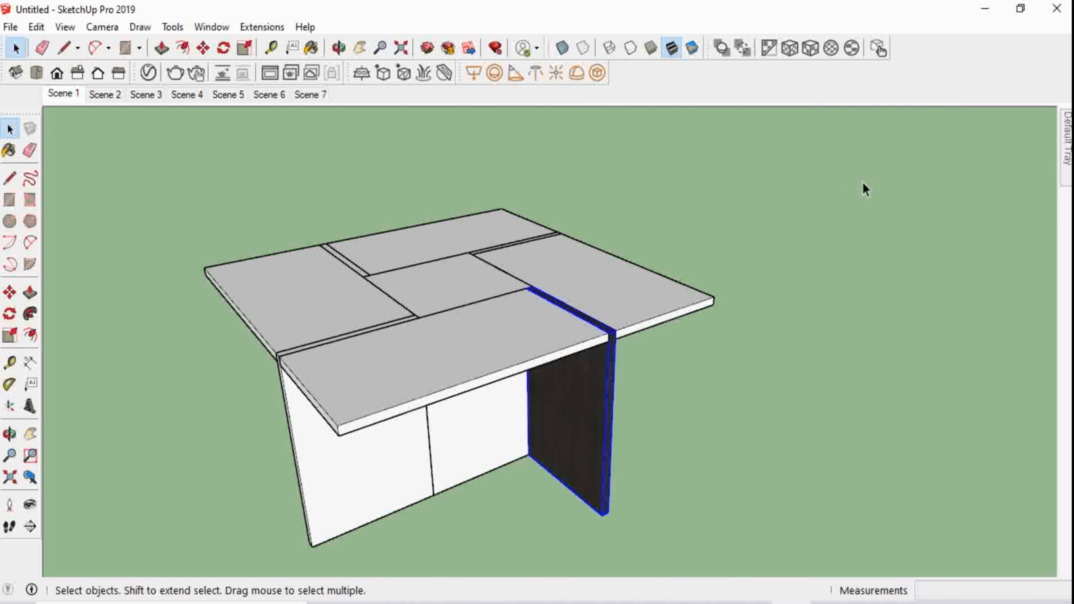
pyautogui.moveTo(1068, 135)
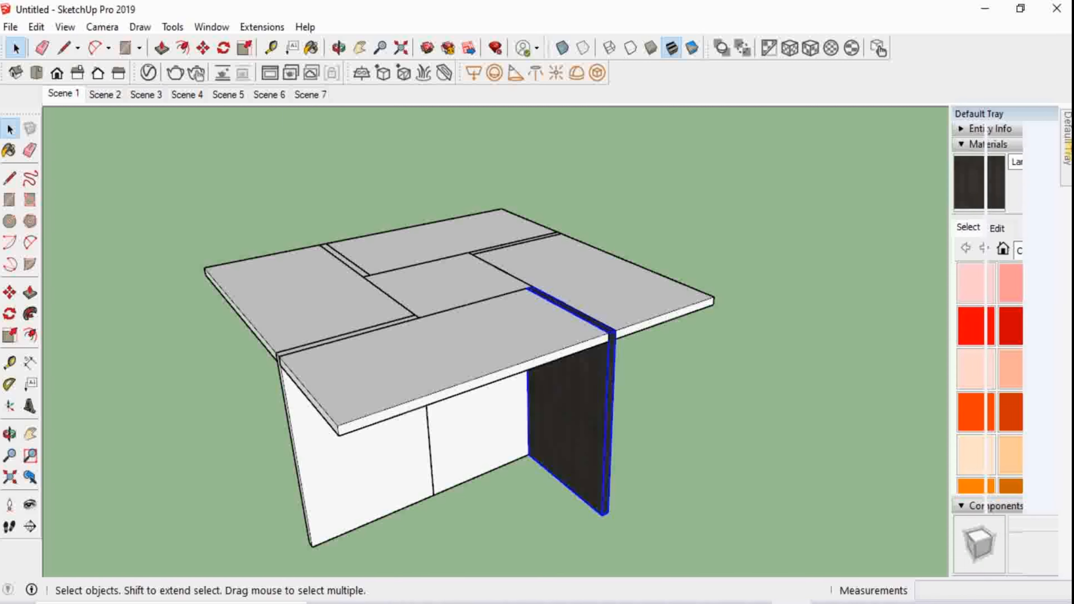
pyautogui.click(867, 177)
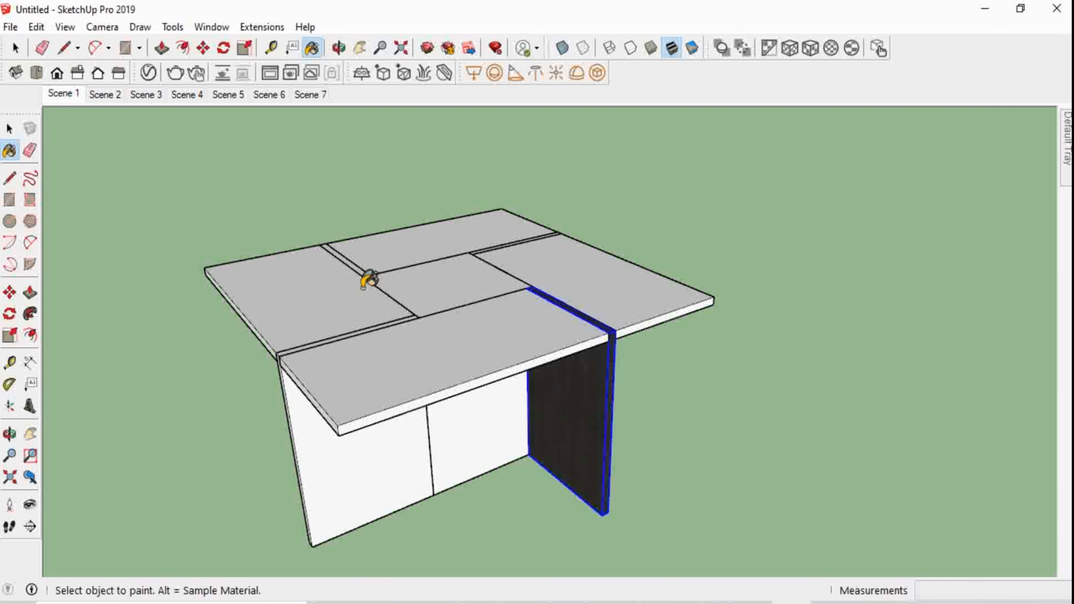
pyautogui.click(339, 472)
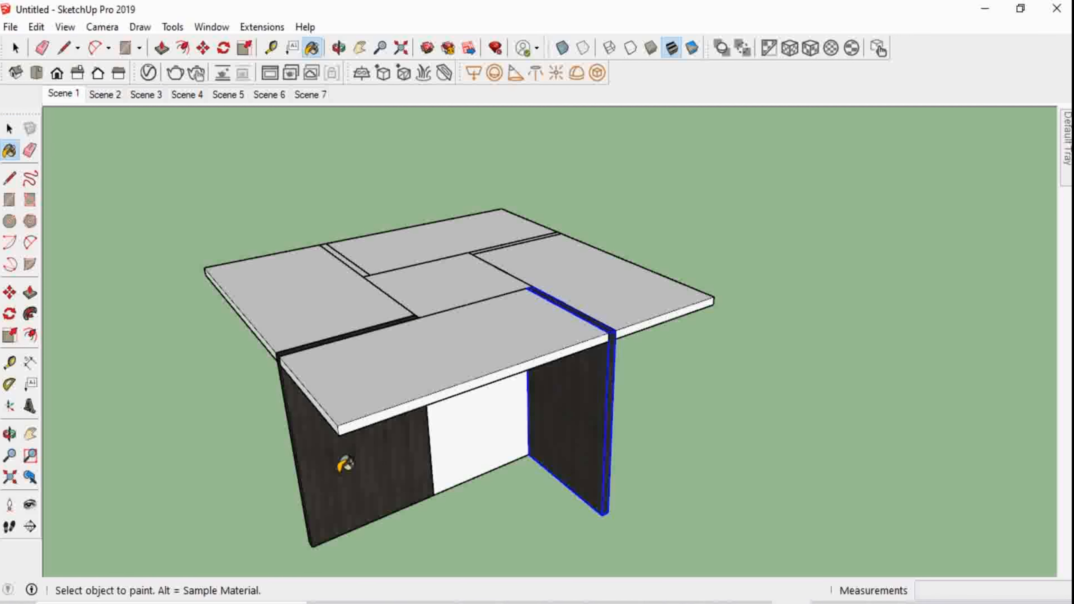
pyautogui.click(449, 273)
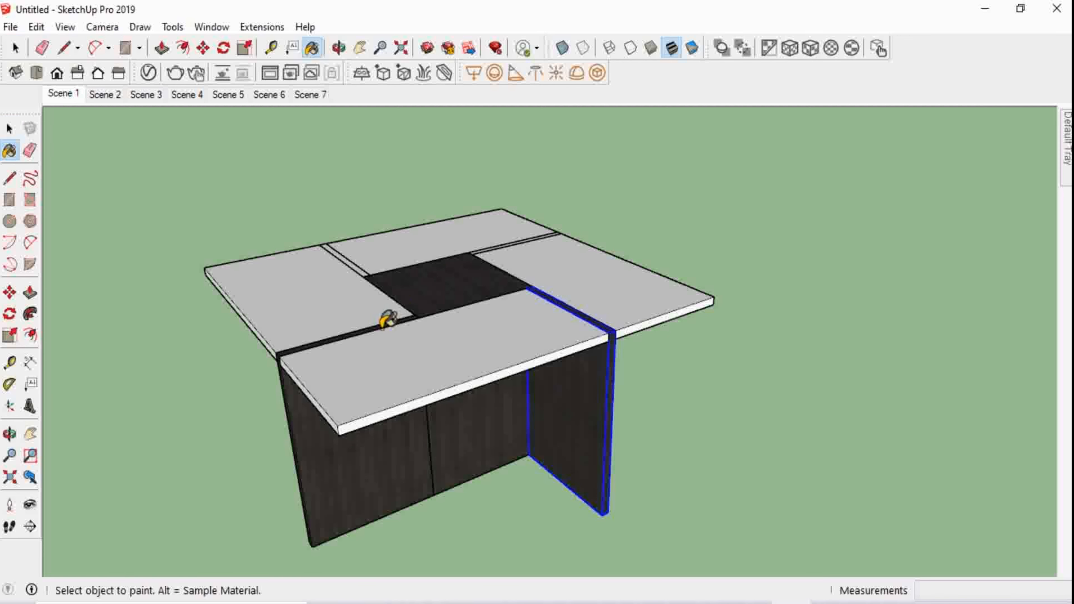
# Paint the two remaining upright panels around the box with the same dark laminate and clear the selection
pyautogui.moveTo(253, 339)
pyautogui.mouseDown(button='middle')
pyautogui.moveTo(192, 403)
pyautogui.moveTo(484, 338)
pyautogui.mouseUp(button='middle')
pyautogui.click(283, 408)
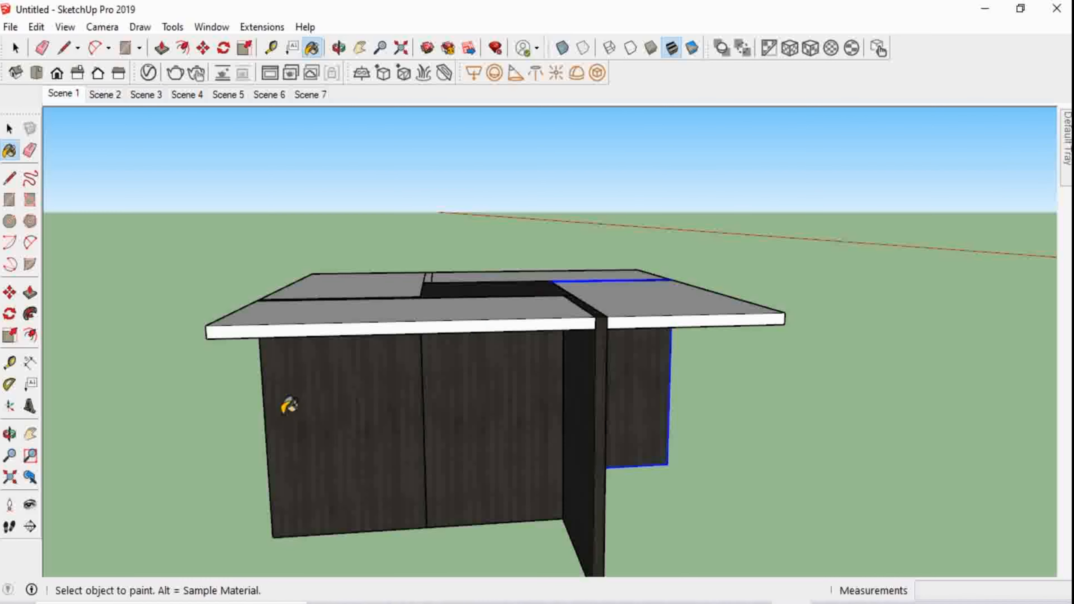
pyautogui.moveTo(283, 408)
pyautogui.mouseDown(button='middle')
pyautogui.moveTo(590, 398)
pyautogui.moveTo(608, 359)
pyautogui.mouseUp(button='middle')
pyautogui.click(388, 382)
pyautogui.moveTo(389, 382)
pyautogui.mouseDown(button='middle')
pyautogui.moveTo(521, 338)
pyautogui.moveTo(511, 512)
pyautogui.moveTo(643, 344)
pyautogui.moveTo(343, 372)
pyautogui.moveTo(583, 343)
pyautogui.moveTo(588, 497)
pyautogui.moveTo(582, 482)
pyautogui.mouseUp(button='middle')
pyautogui.scroll(2, 588, 496)
pyautogui.scroll(-2, 586, 492)
pyautogui.press('space')
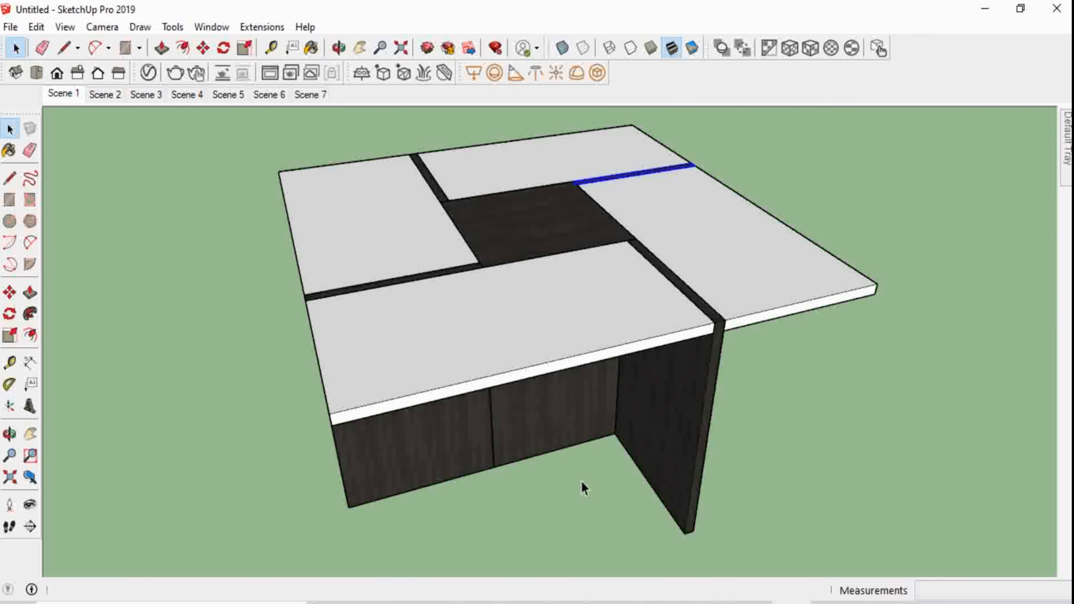
pyautogui.click(748, 450)
# Place a horizontal guide just below the top edge of the central box's exposed front face
pyautogui.moveTo(748, 451); pyautogui.dragTo(534, 359, button='middle')
pyautogui.scroll(5, 580, 412)
pyautogui.scroll(2, 597, 318)
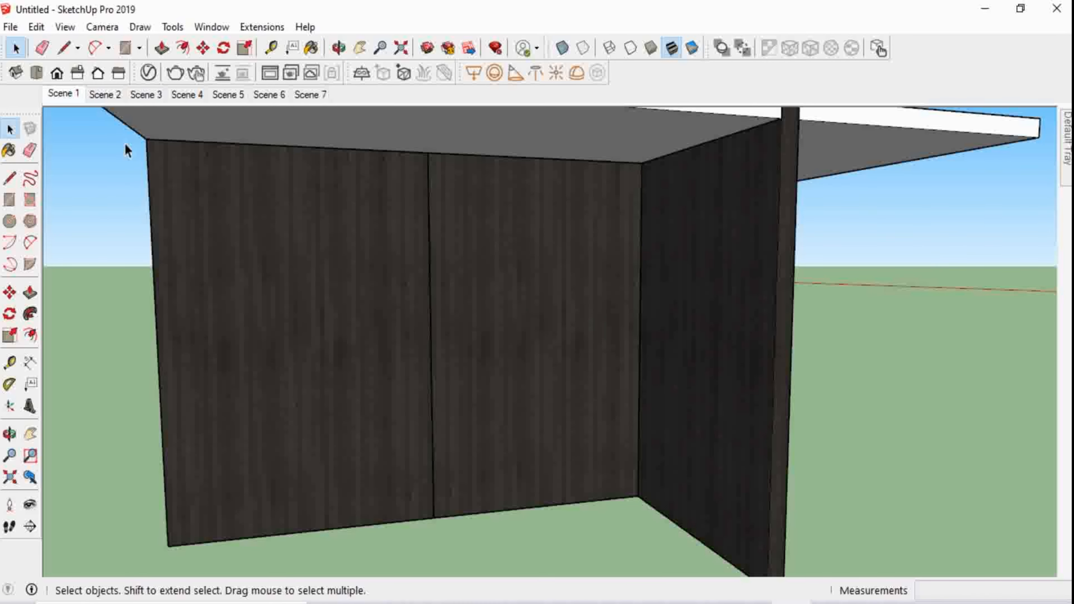
pyautogui.moveTo(308, 178); pyautogui.dragTo(520, 214, button='middle')
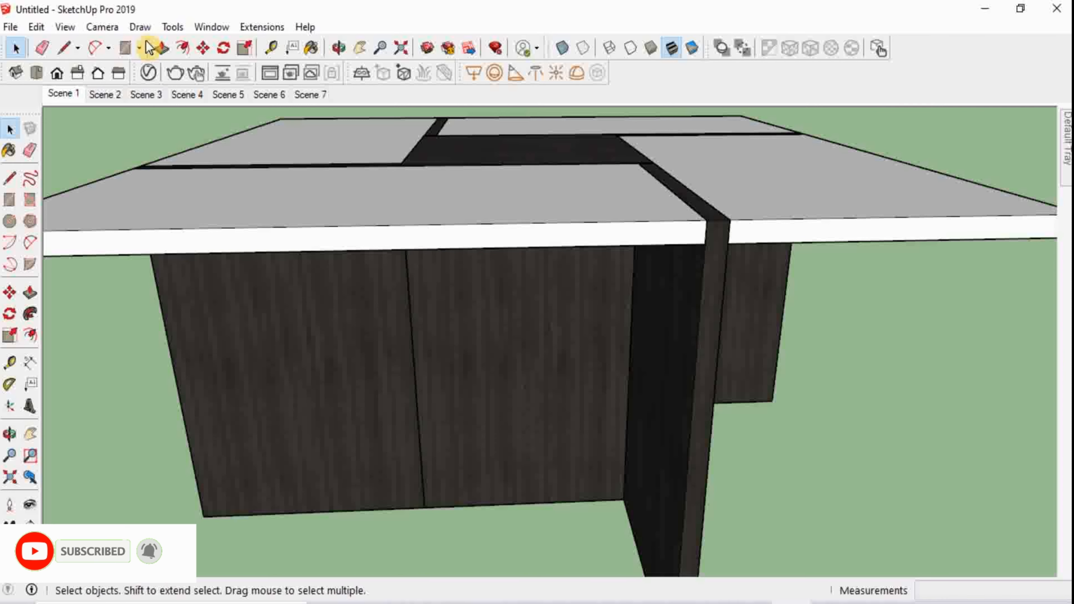
pyautogui.click(271, 47)
pyautogui.moveTo(427, 478); pyautogui.dragTo(539, 148, button='middle')
pyautogui.scroll(2, 541, 165)
pyautogui.click(536, 182)
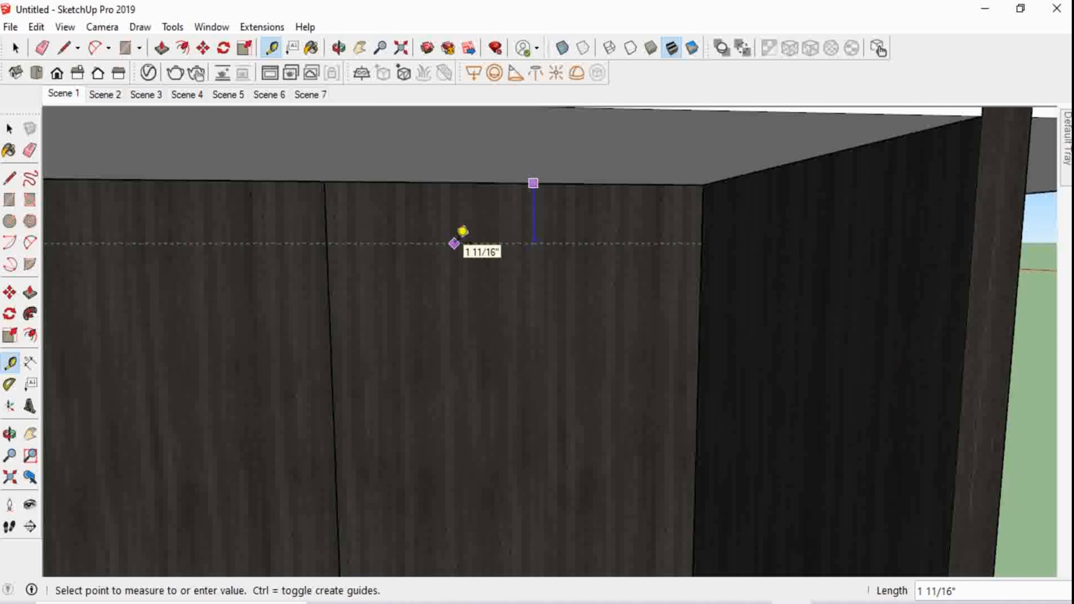
pyautogui.press('Return')
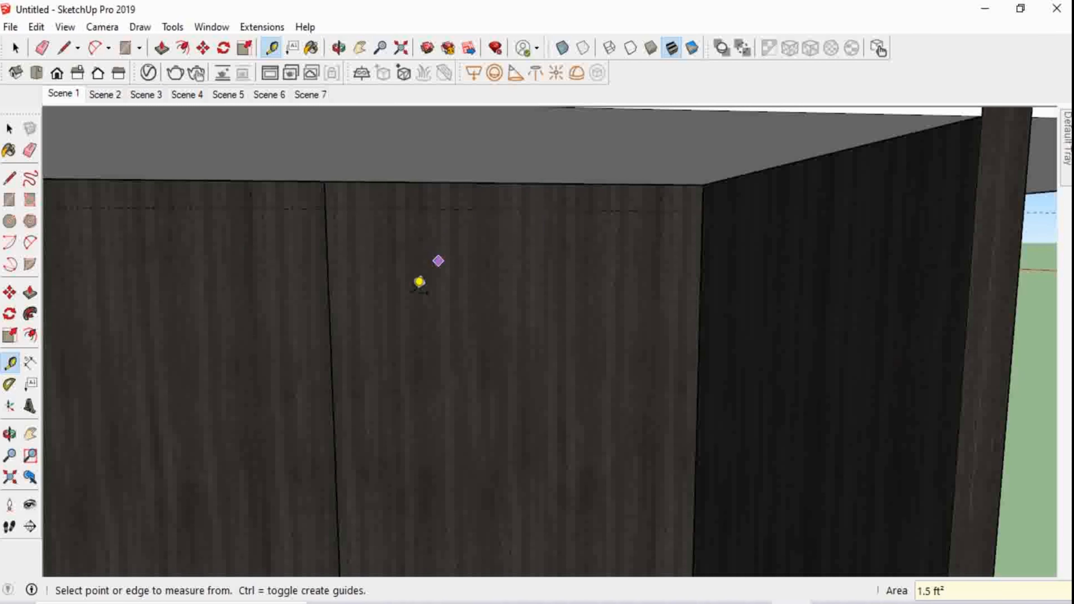
# Place vertical guides 0.75" inside both side edges of the box's exposed face
pyautogui.click(330, 319)
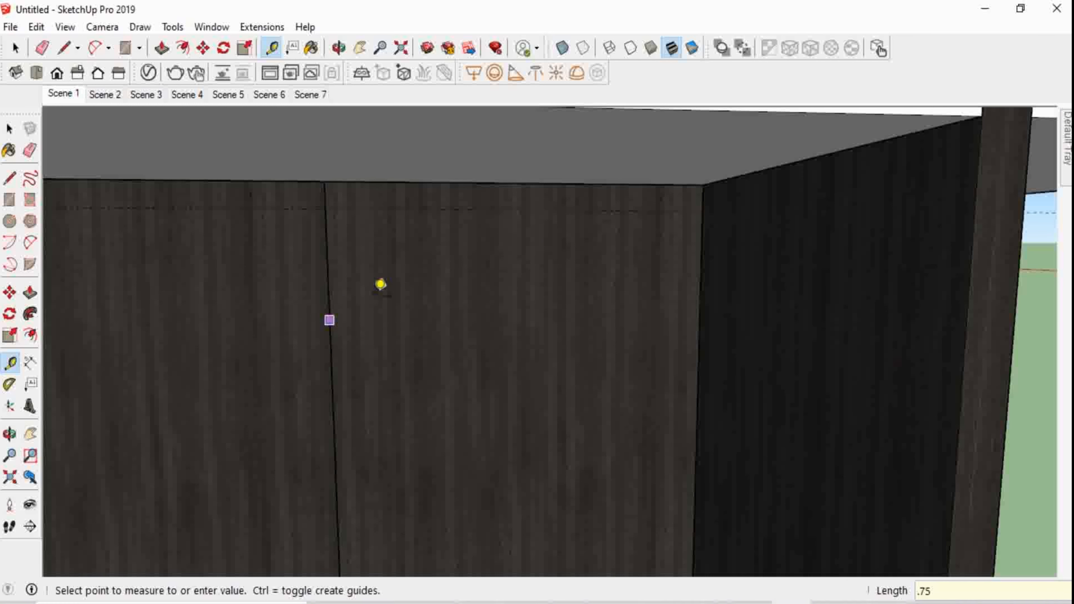
pyautogui.press('Escape')
pyautogui.click(329, 268)
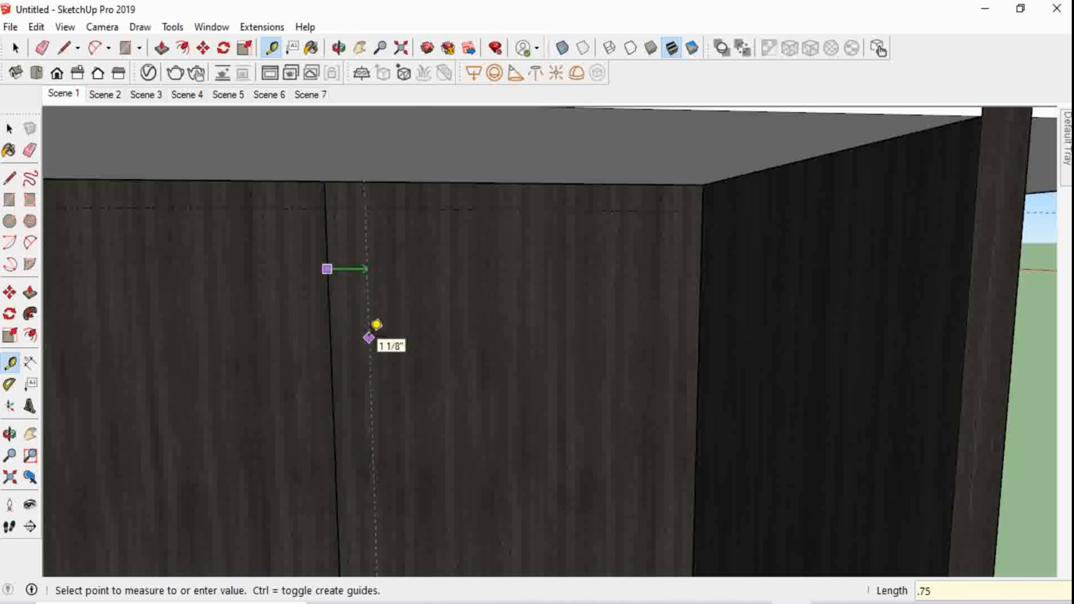
pyautogui.write('.75')
pyautogui.press('Return')
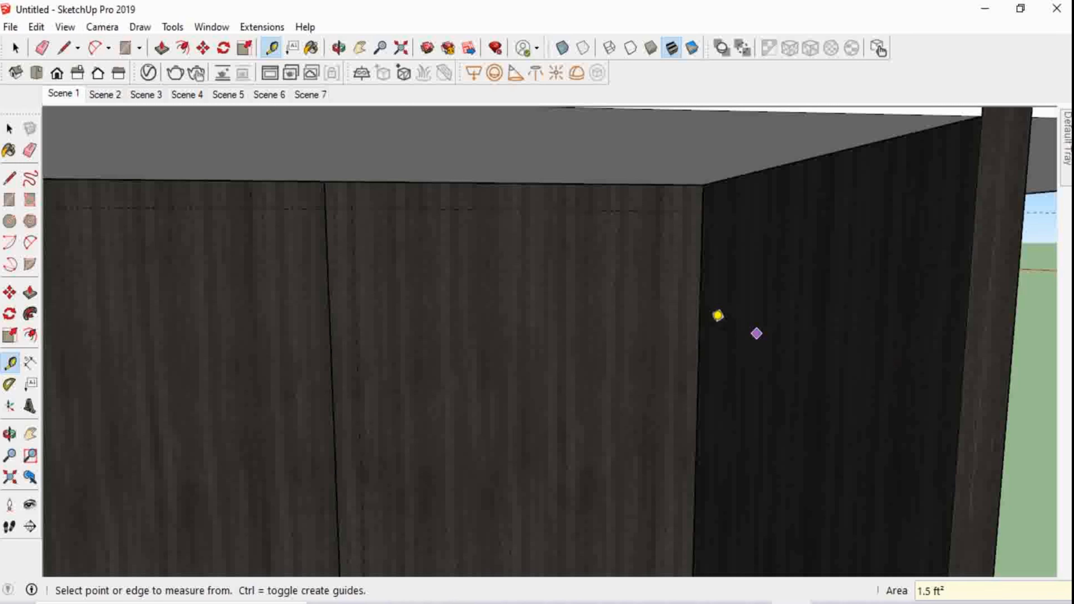
pyautogui.click(700, 305)
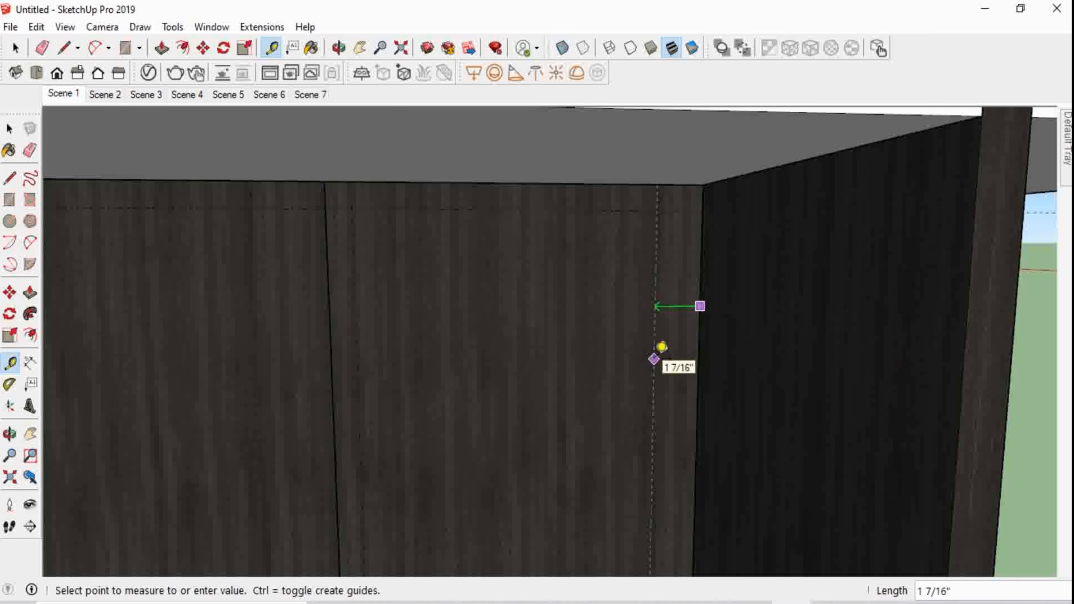
pyautogui.write('.75')
pyautogui.press('Return')
# Place a horizontal guide 0.75" above the bottom edge of the box's exposed face
pyautogui.scroll(-2, 631, 303)
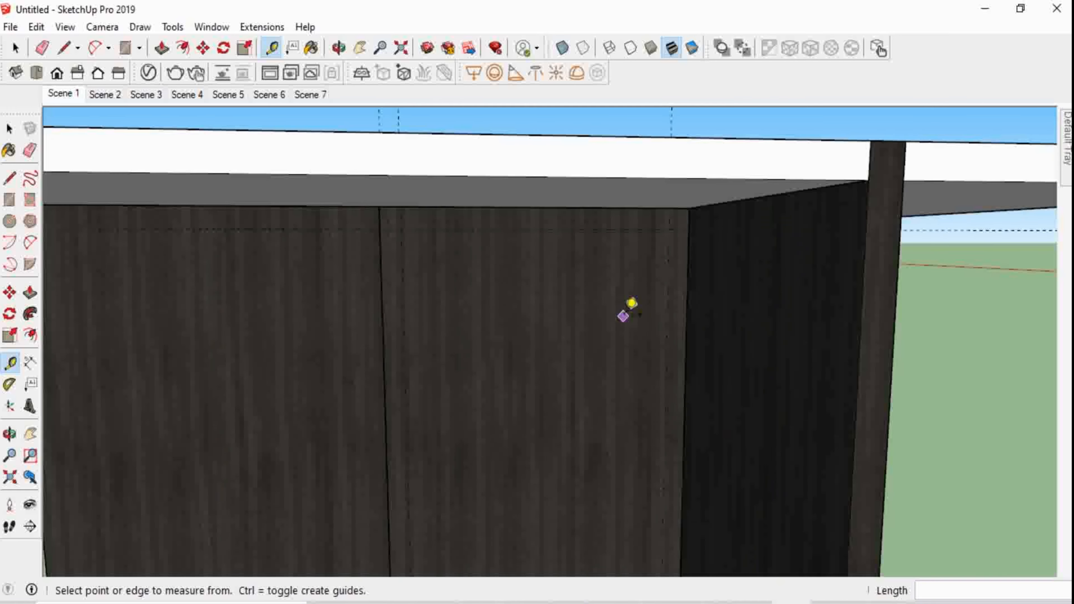
pyautogui.scroll(-3, 631, 303)
pyautogui.scroll(5, 590, 523)
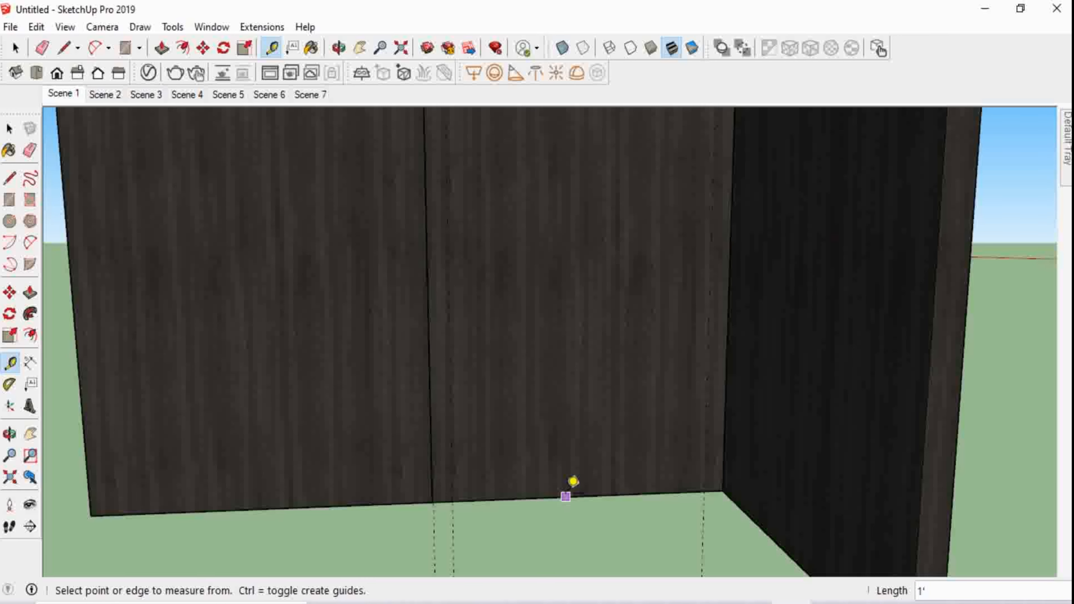
pyautogui.click(573, 481)
pyautogui.write('.7')
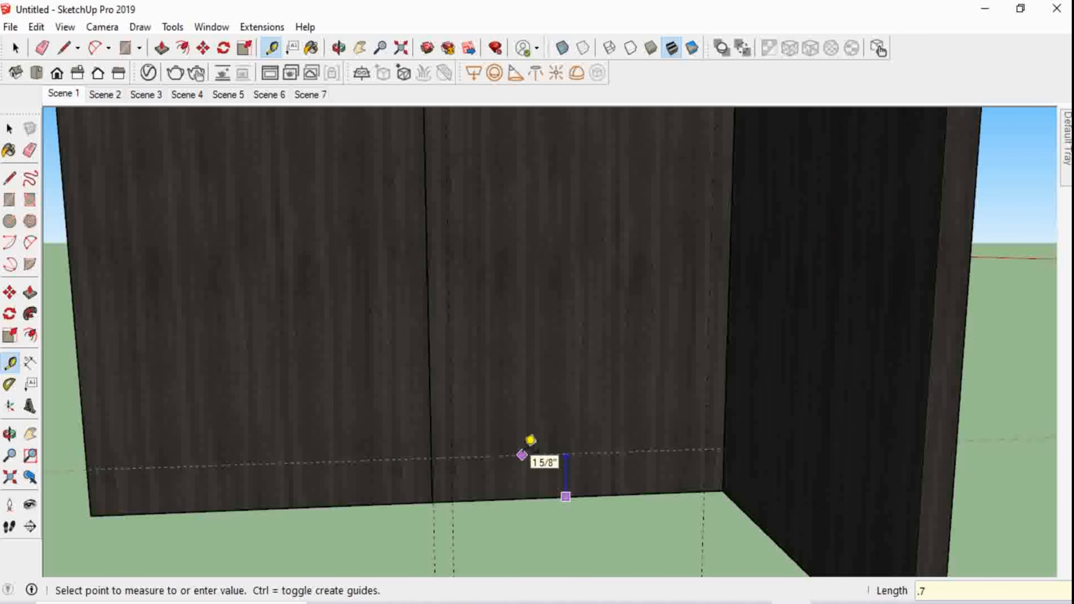
pyautogui.write('5')
pyautogui.press('Return')
pyautogui.scroll(-3, 525, 448)
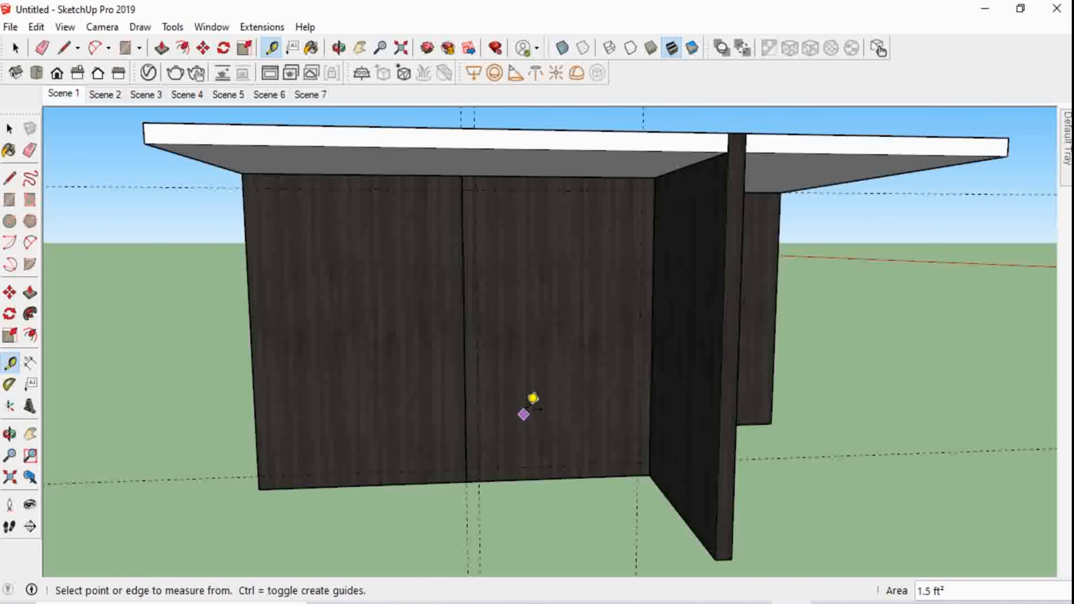
# Open the central box for editing and draw a rectangle of about 1' 3 3/4" by 9 3/4" between the guide intersections on its face
pyautogui.press('space')
pyautogui.doubleClick(532, 367)
pyautogui.doubleClick(532, 367)
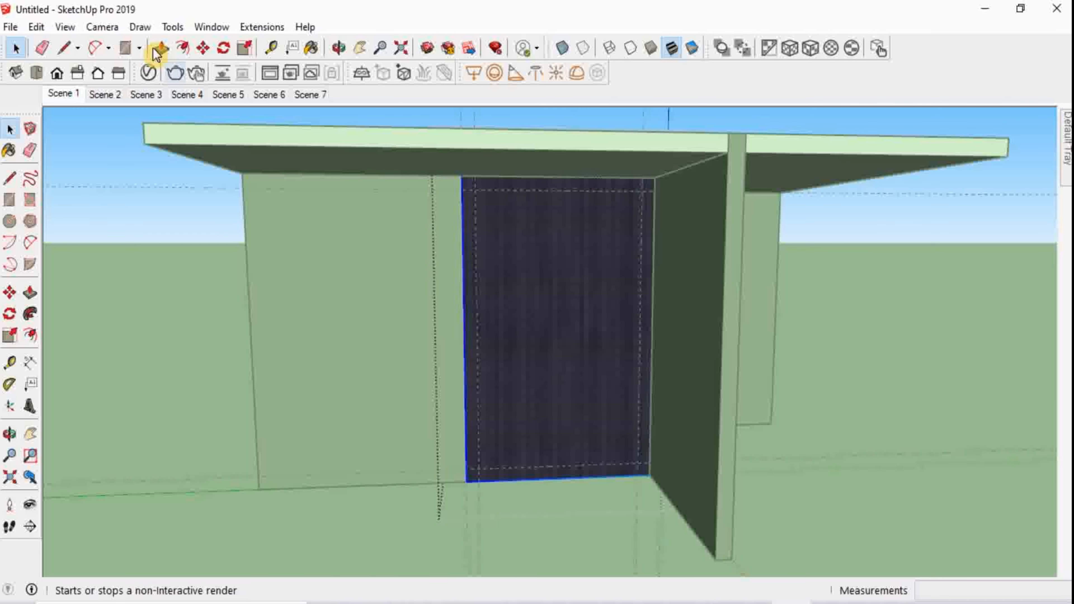
pyautogui.click(125, 47)
pyautogui.scroll(1, 502, 148)
pyautogui.scroll(3, 503, 148)
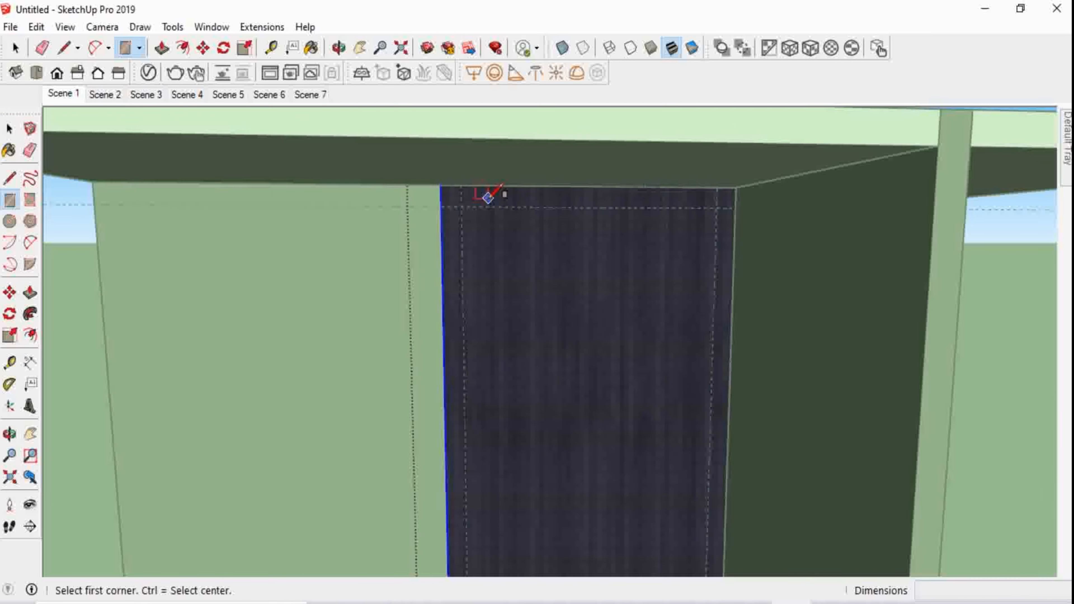
pyautogui.click(458, 207)
pyautogui.scroll(-1, 601, 381)
pyautogui.scroll(-3, 609, 406)
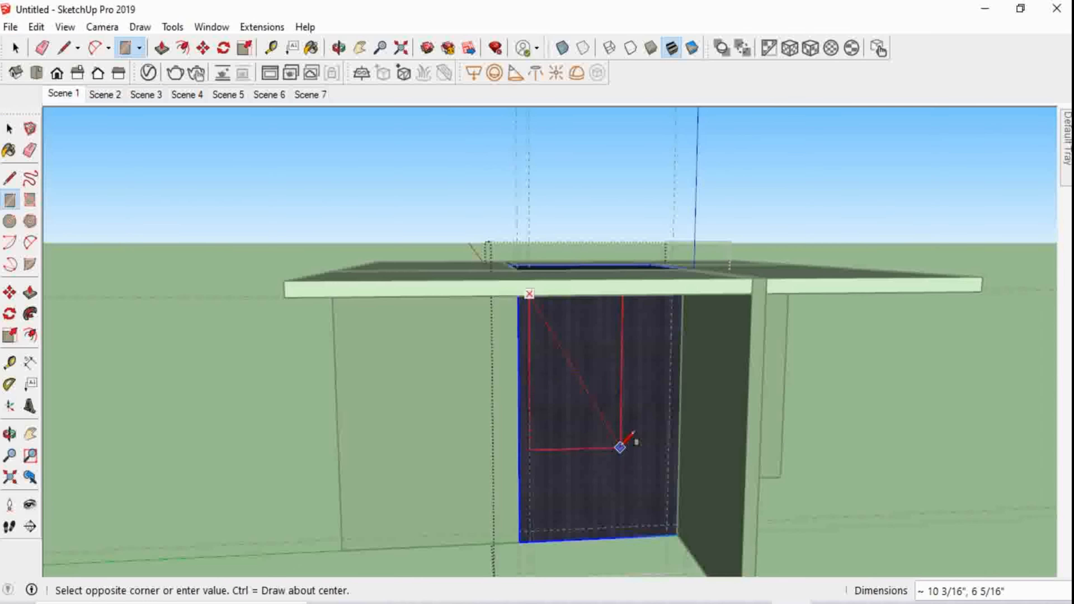
pyautogui.scroll(2, 698, 546)
pyautogui.scroll(2, 673, 531)
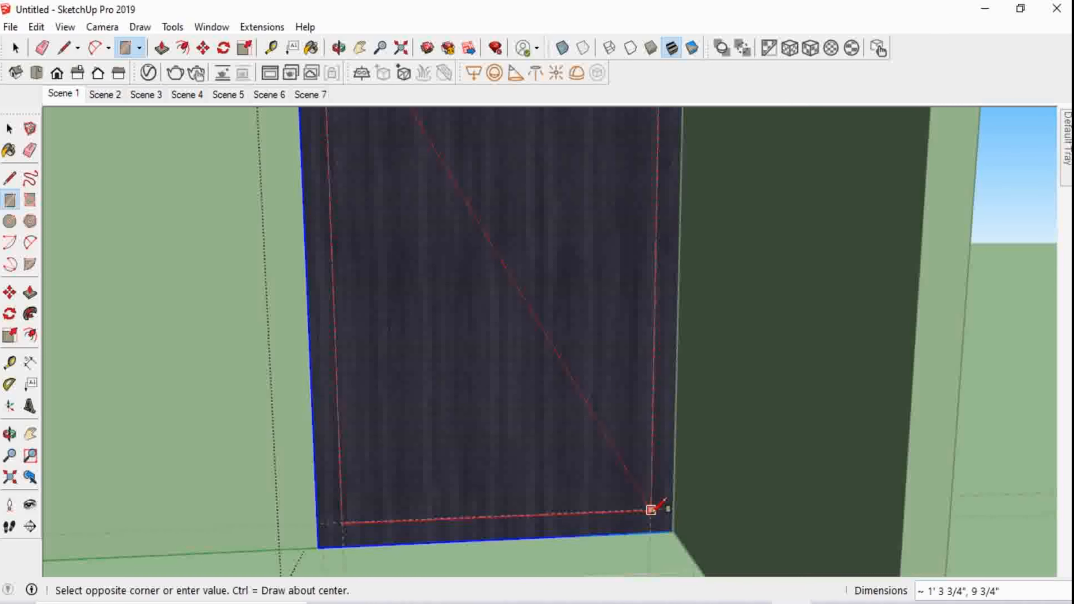
pyautogui.click(650, 507)
pyautogui.press('space')
# Push the inner rectangle 10" into the box to hollow out a compartment
pyautogui.moveTo(646, 511); pyautogui.dragTo(416, 386, button='middle')
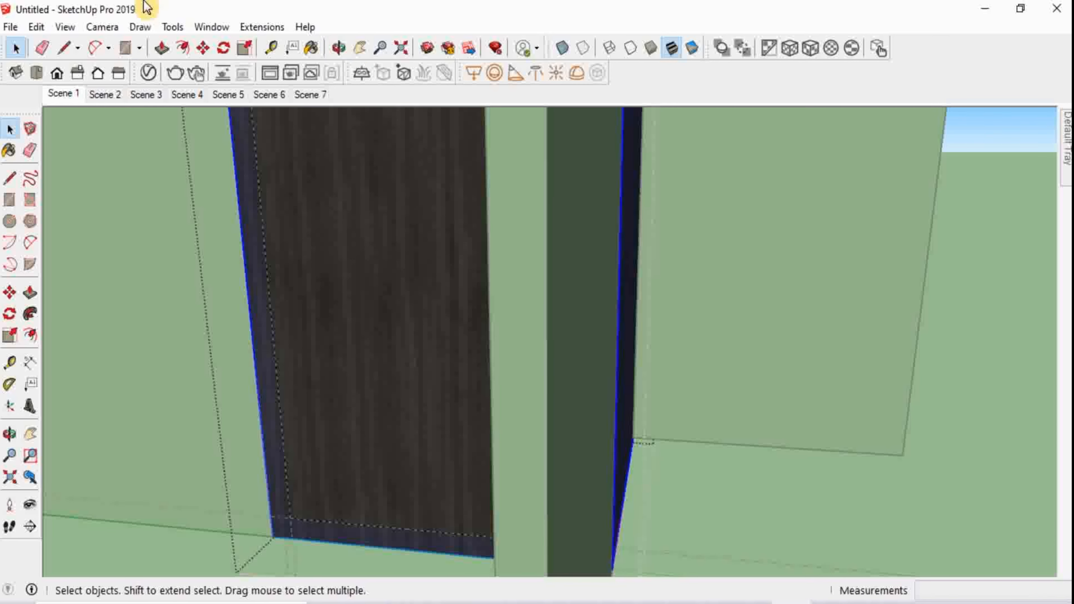
pyautogui.click(160, 48)
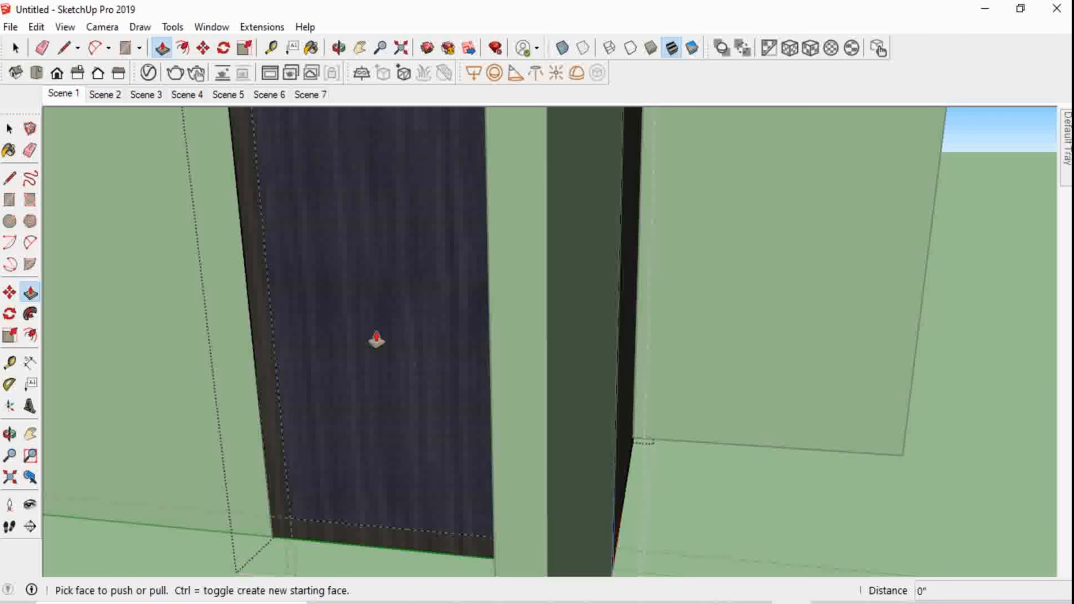
pyautogui.click(377, 339)
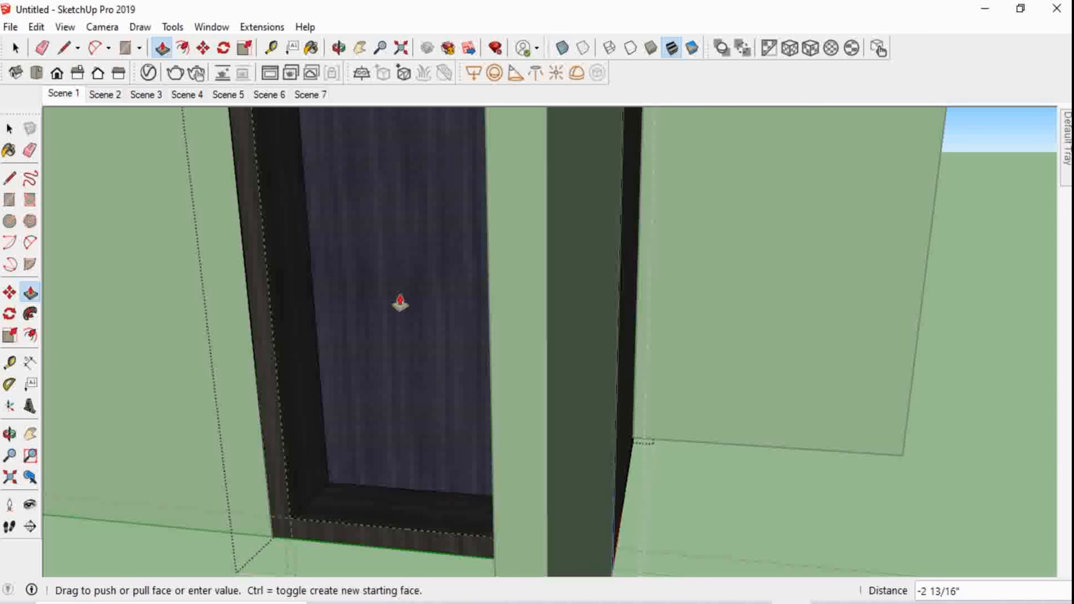
pyautogui.press('Return')
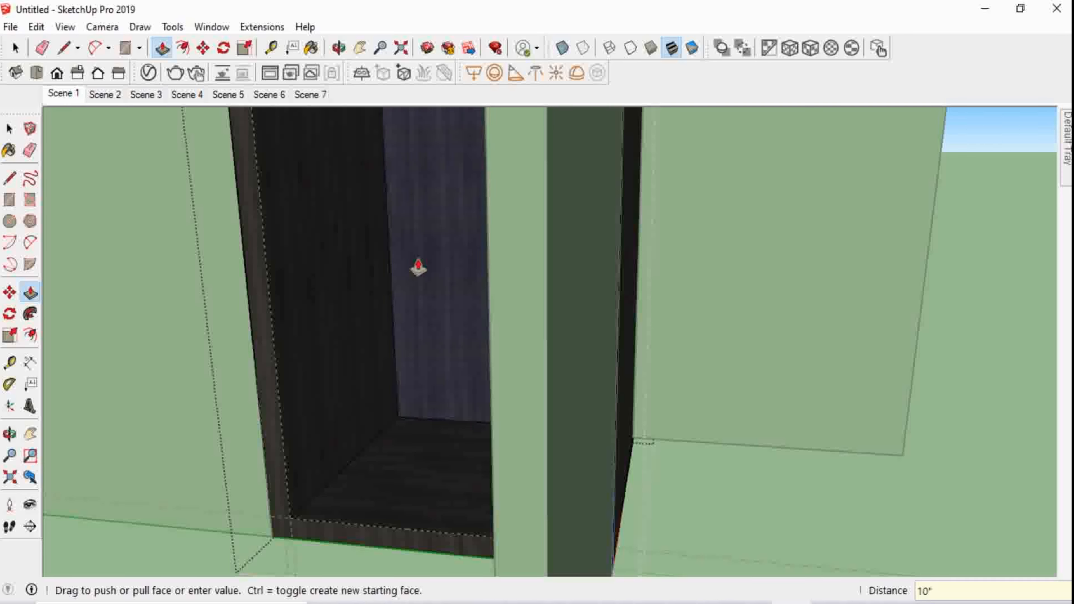
pyautogui.press('space')
pyautogui.scroll(-5, 420, 263)
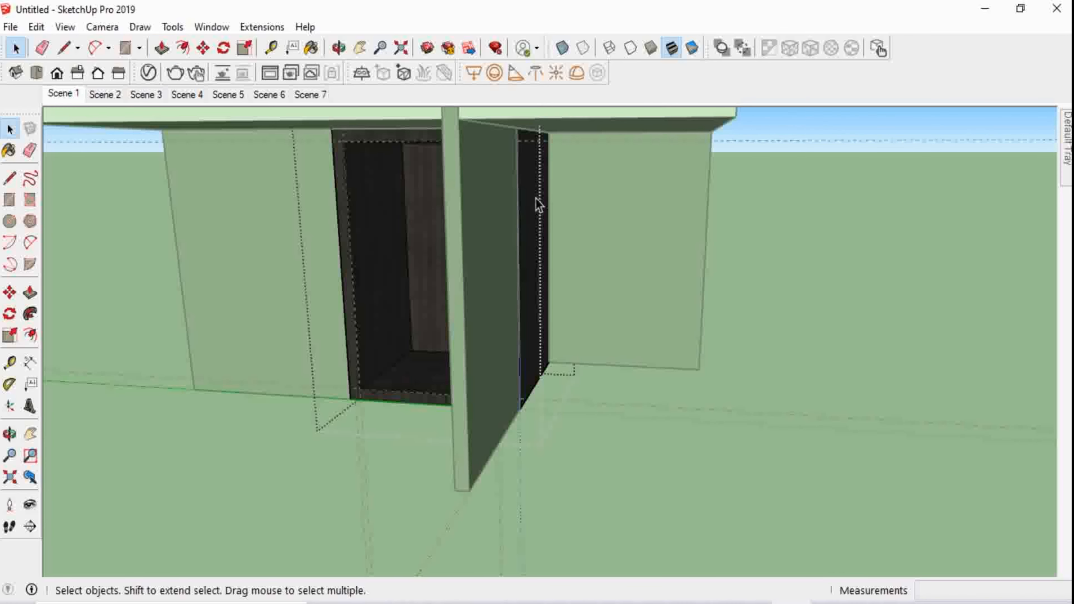
# Finish editing the central box and draw a rectangle of 1' 3 3/4" by 9 3/4" across the compartment opening
pyautogui.click(820, 305)
pyautogui.moveTo(310, 431); pyautogui.dragTo(402, 330, button='middle')
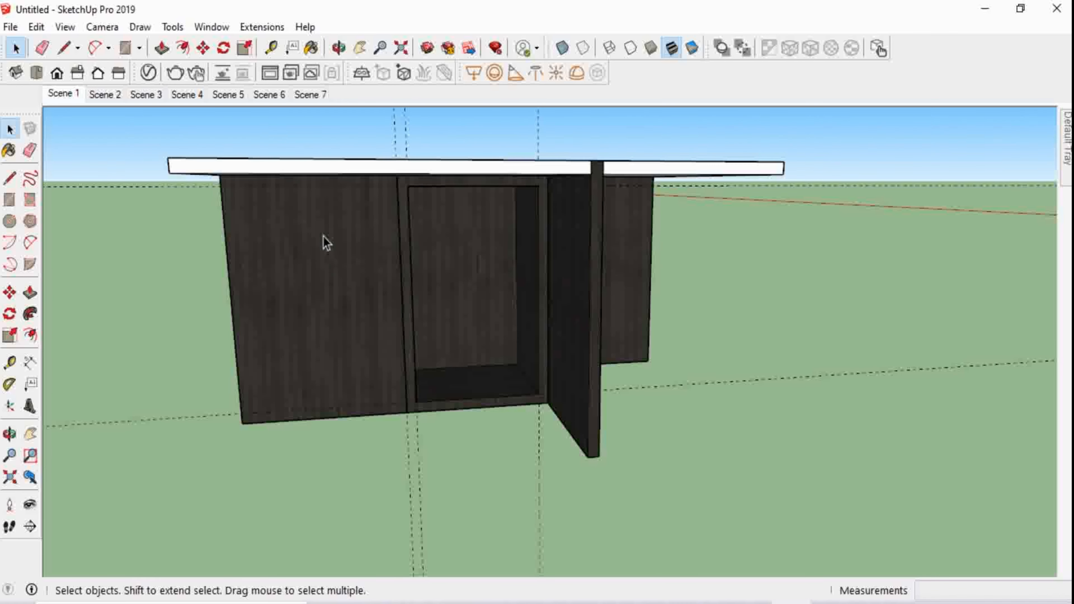
pyautogui.scroll(2, 326, 240)
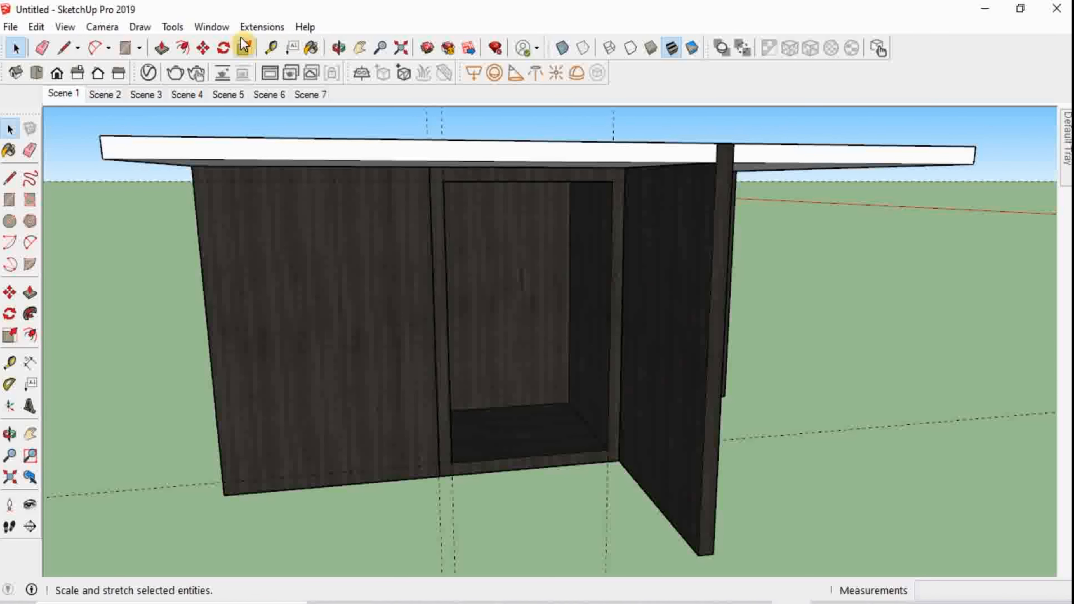
pyautogui.click(125, 48)
pyautogui.scroll(2, 530, 368)
pyautogui.scroll(-3, 522, 355)
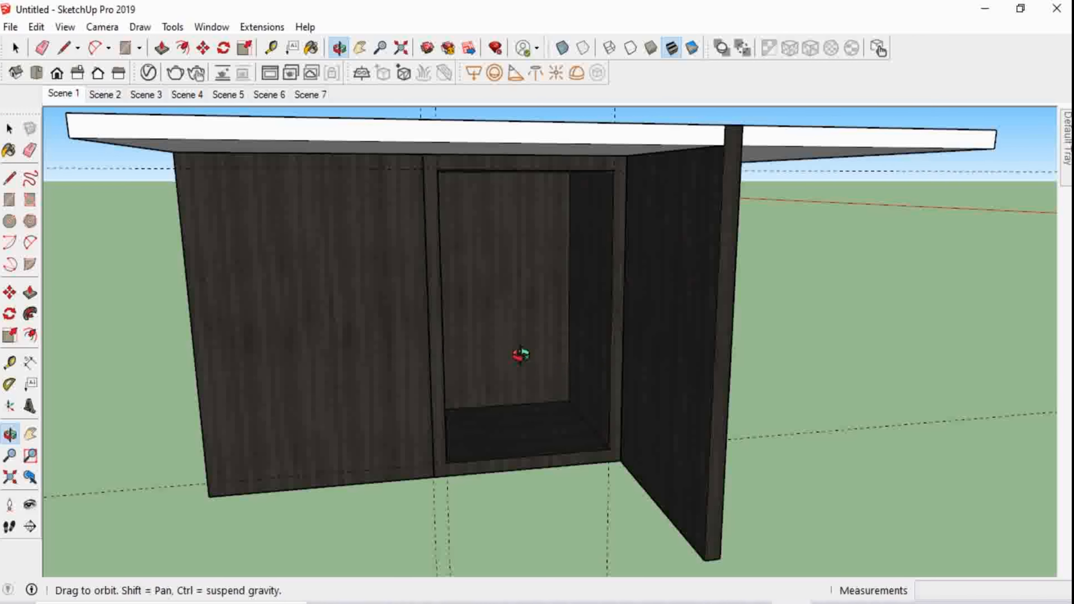
pyautogui.moveTo(523, 355); pyautogui.dragTo(479, 355, button='middle')
pyautogui.scroll(2, 414, 204)
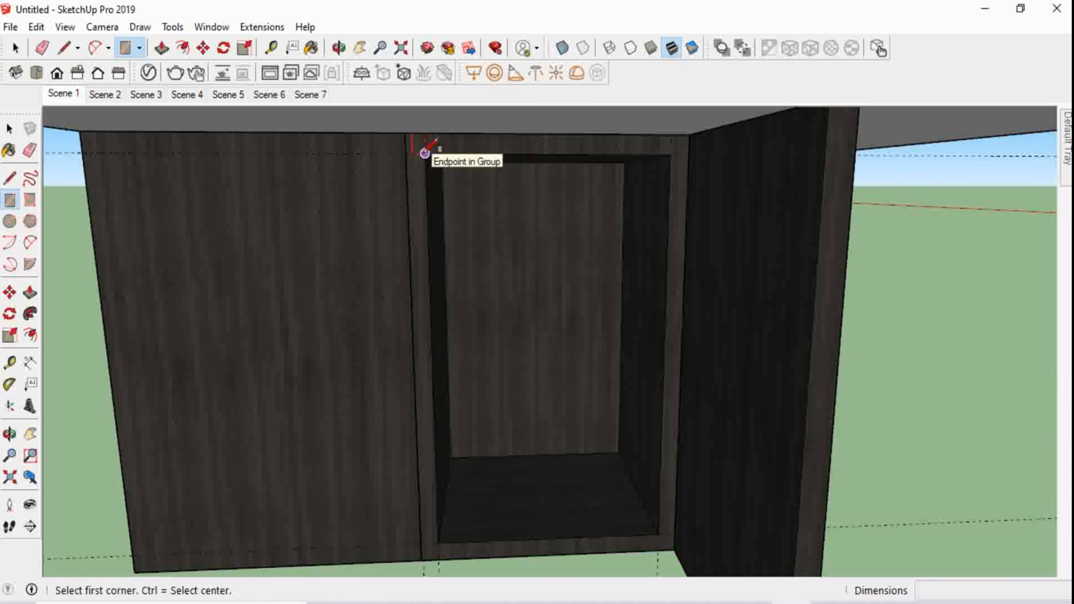
pyautogui.click(424, 153)
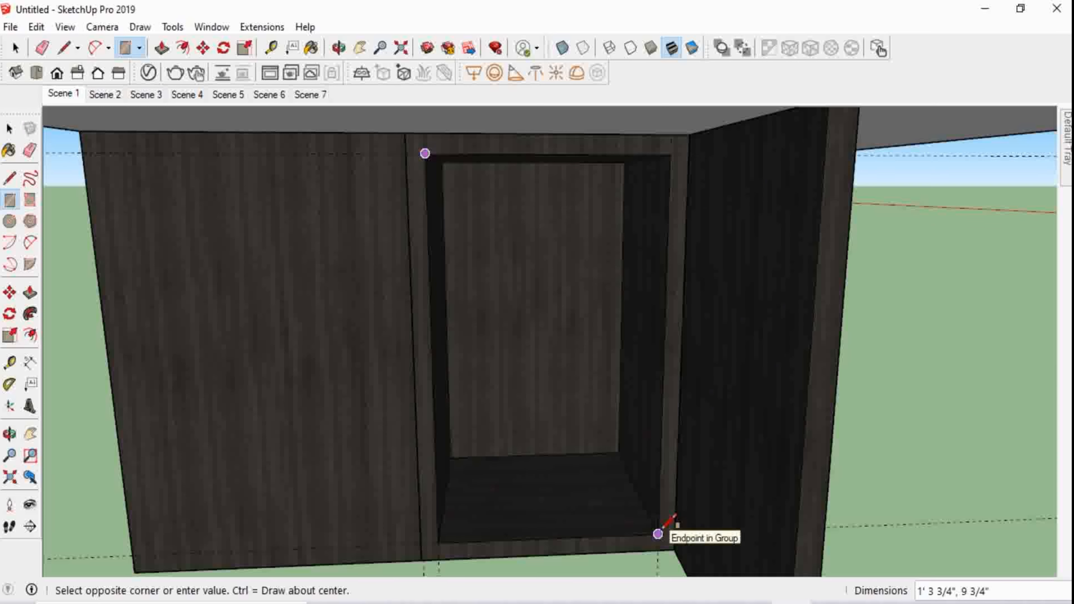
pyautogui.click(659, 532)
pyautogui.press('space')
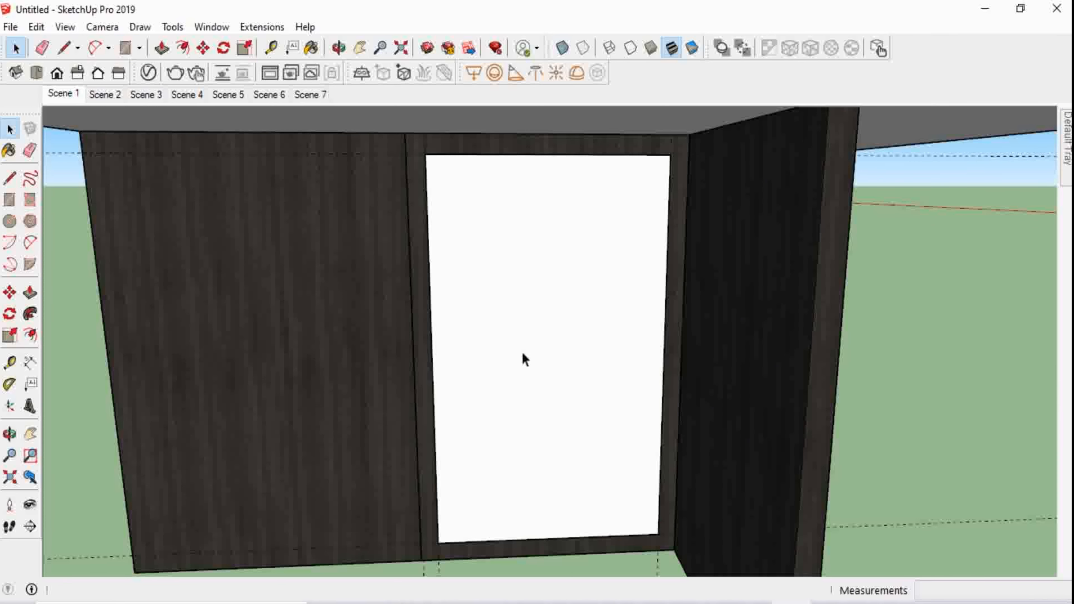
# Pull the rectangle covering the compartment opening outward by 3/4" to form a door panel
pyautogui.click(158, 52)
pyautogui.moveTo(630, 450); pyautogui.dragTo(554, 455, button='middle')
pyautogui.click(463, 434)
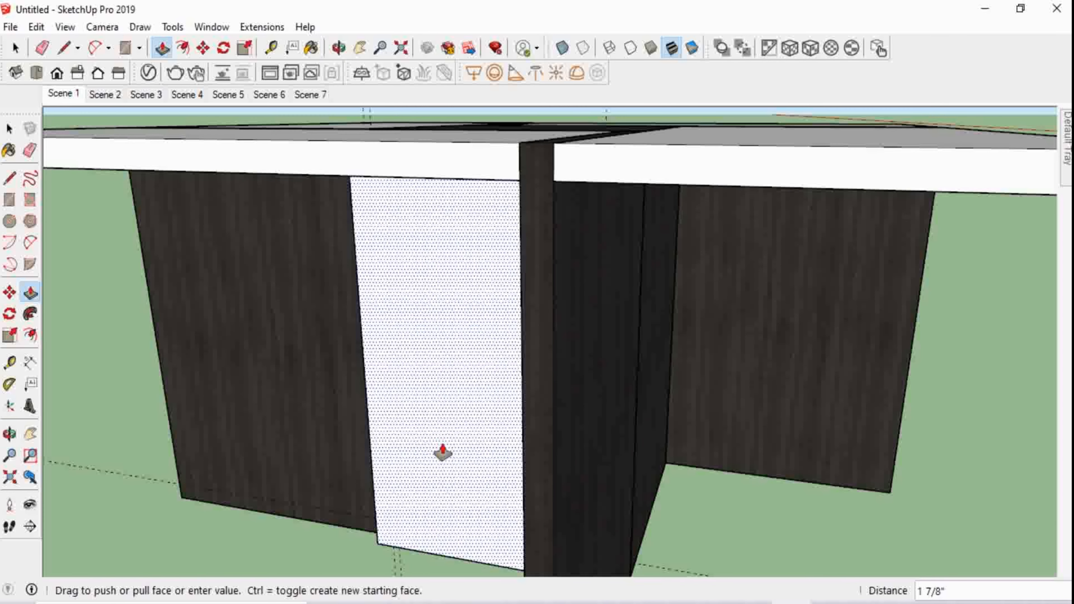
pyautogui.write('5/8')
pyautogui.press('Return')
# Select the whole door panel with all its faces and edges and make it a group
pyautogui.moveTo(456, 420); pyautogui.dragTo(693, 361, button='middle')
pyautogui.press('space')
pyautogui.doubleClick(599, 338)
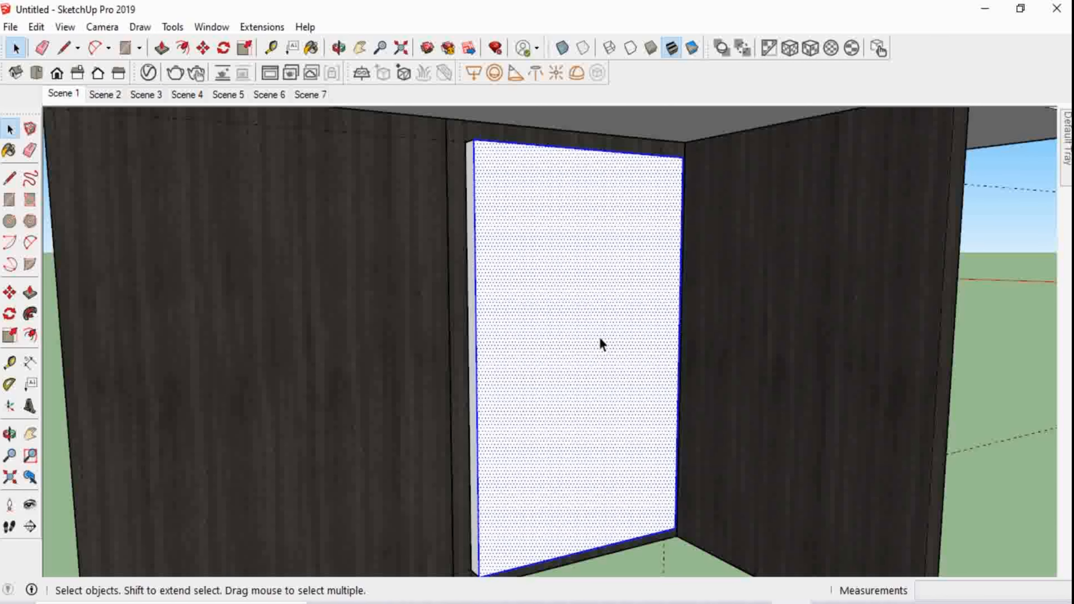
pyautogui.rightClick(601, 335)
pyautogui.click(654, 178)
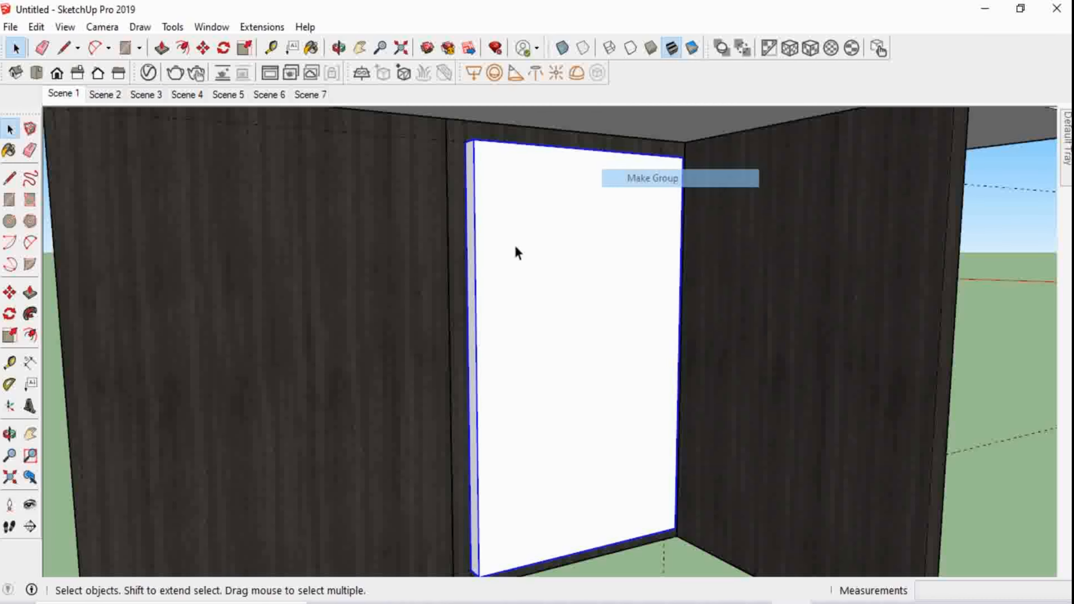
# Move the door group 3/4" back into the compartment opening so its front sits flush with the box face
pyautogui.moveTo(516, 249); pyautogui.dragTo(386, 161, button='middle')
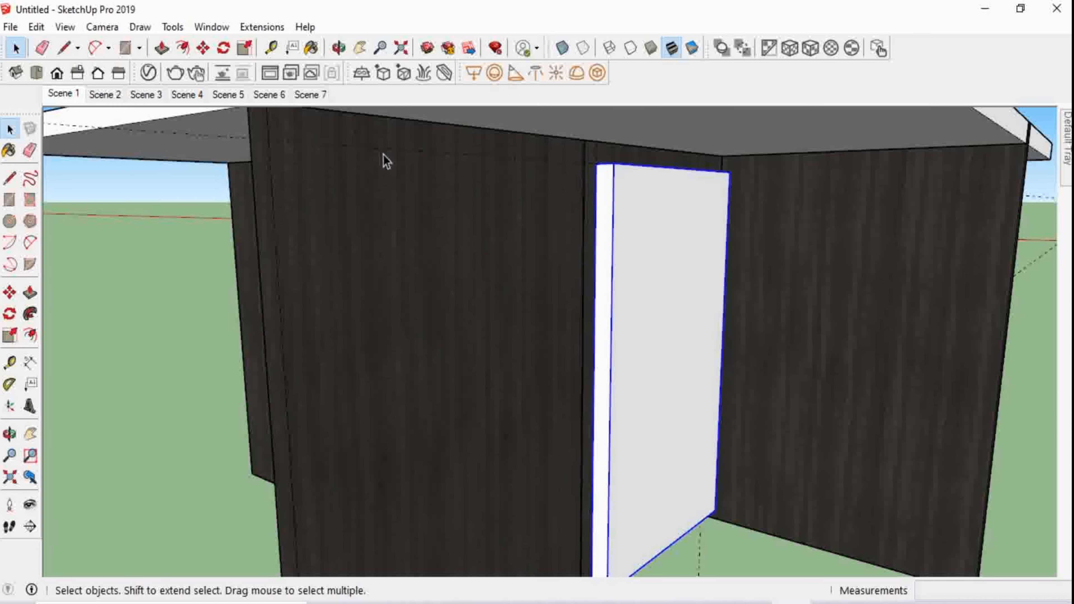
pyautogui.click(203, 48)
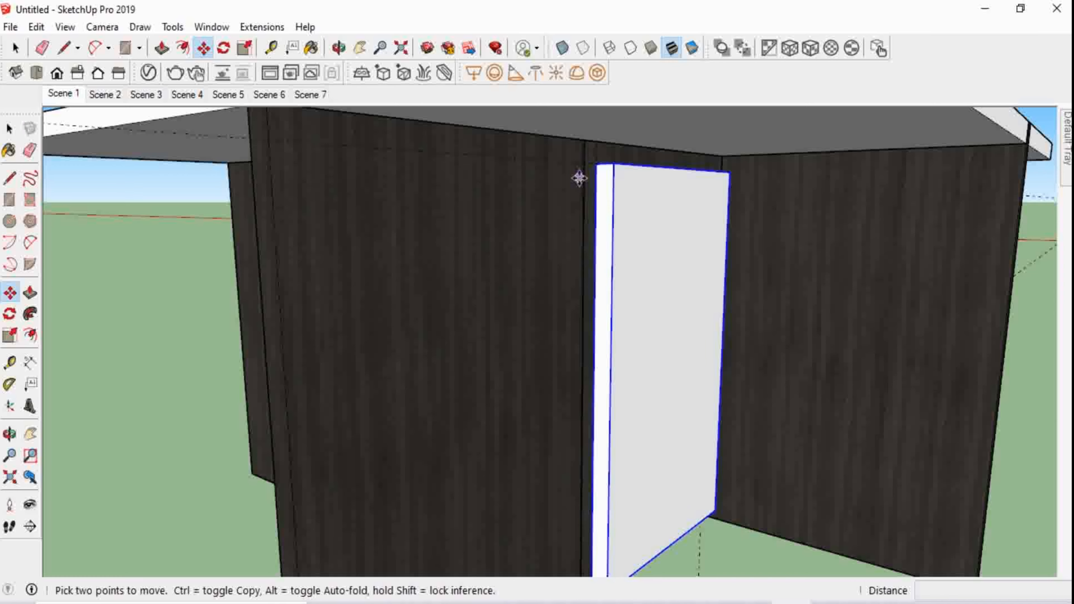
pyautogui.scroll(2, 579, 177)
pyautogui.moveTo(649, 153)
pyautogui.mouseDown(button='middle')
pyautogui.moveTo(602, 144)
pyautogui.moveTo(648, 140)
pyautogui.mouseUp(button='middle')
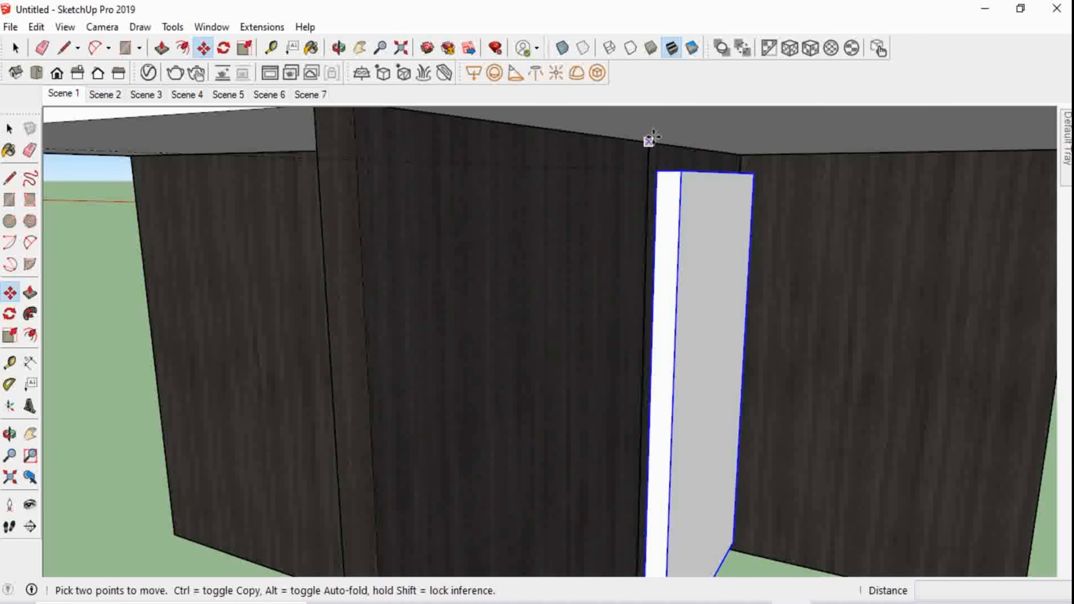
pyautogui.click(682, 171)
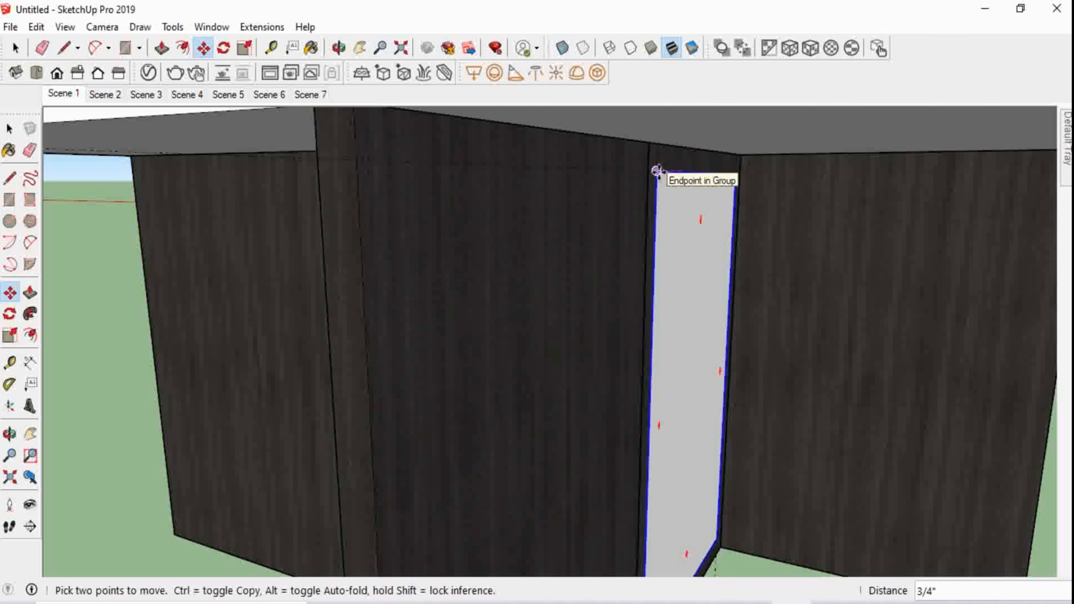
pyautogui.click(657, 170)
pyautogui.moveTo(683, 283); pyautogui.dragTo(291, 289, button='middle')
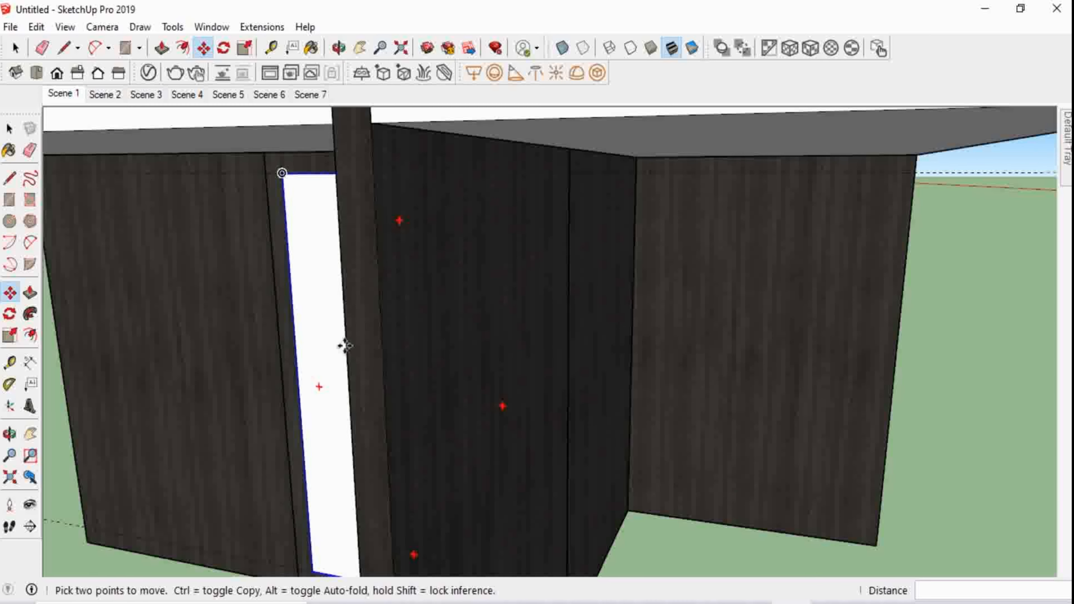
pyautogui.moveTo(343, 343); pyautogui.dragTo(875, 389, button='middle')
pyautogui.press('space')
pyautogui.scroll(-6, 921, 418)
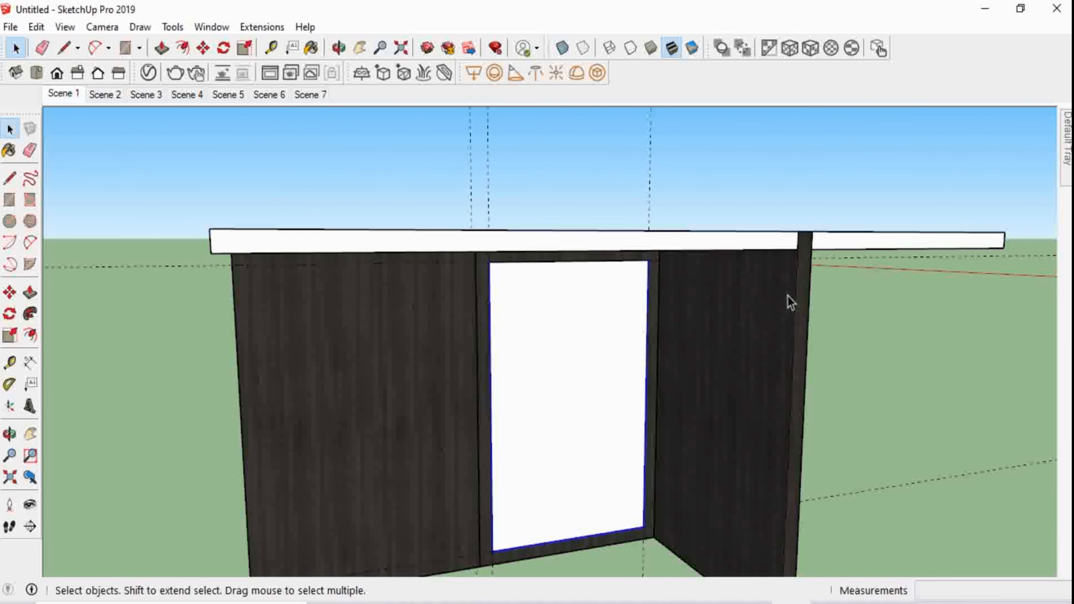
pyautogui.scroll(-2, 791, 303)
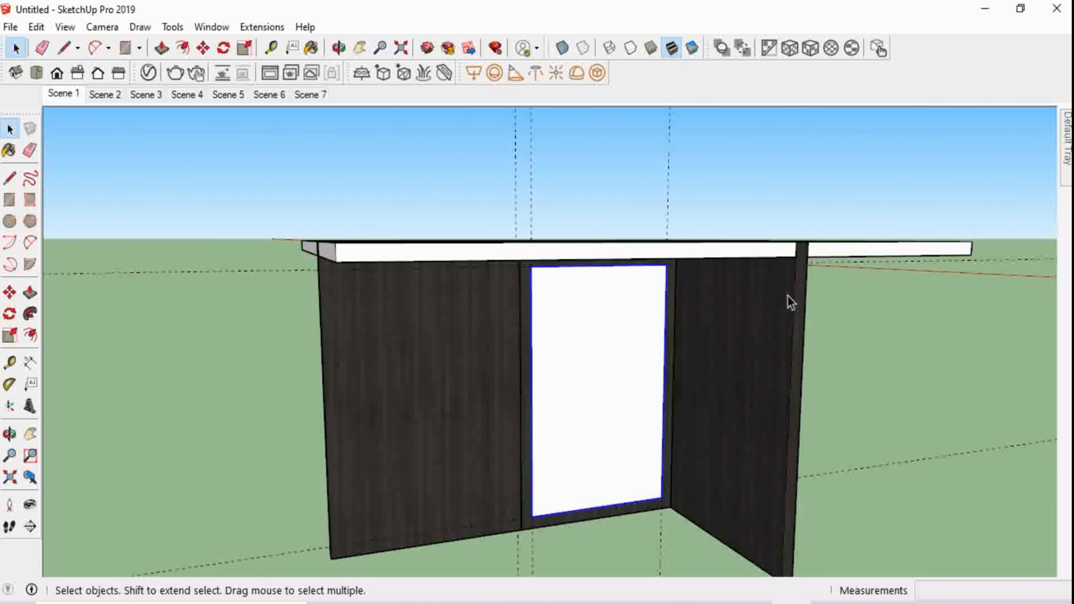
pyautogui.scroll(4, 788, 295)
pyautogui.scroll(-5, 788, 296)
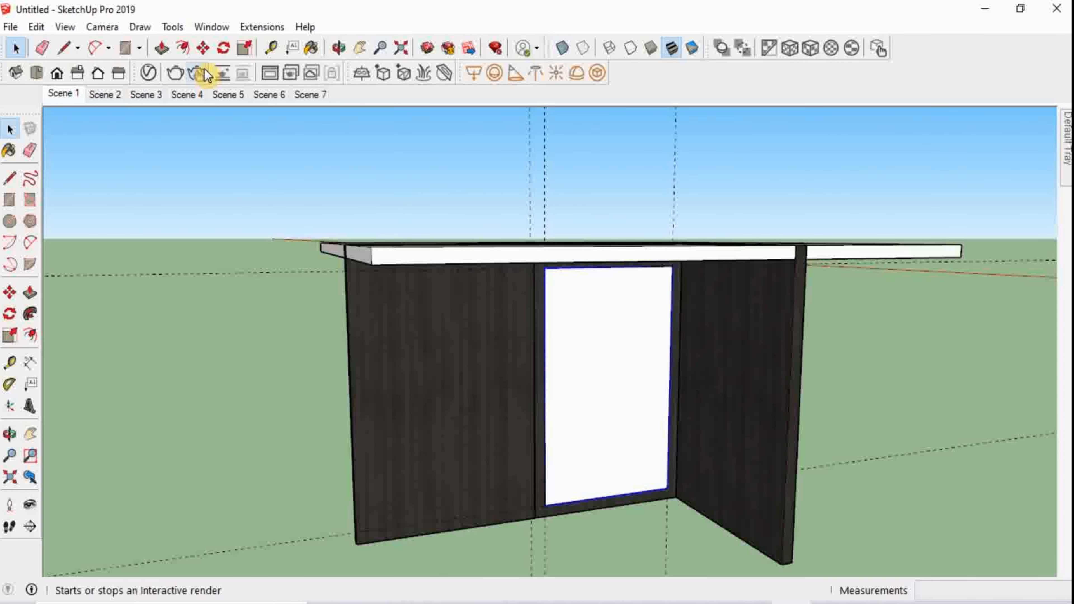
# Draw a two-point arc with a bulge of about 1" on the top of one white cover panel
pyautogui.click(96, 47)
pyautogui.moveTo(328, 372); pyautogui.dragTo(535, 434, button='middle')
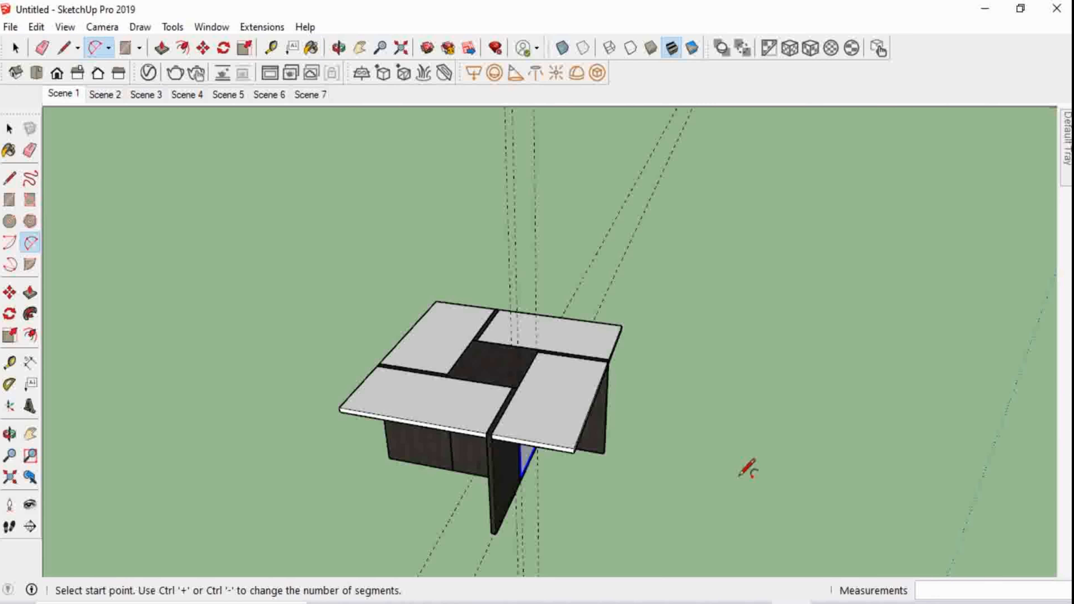
pyautogui.scroll(4, 669, 469)
pyautogui.click(658, 458)
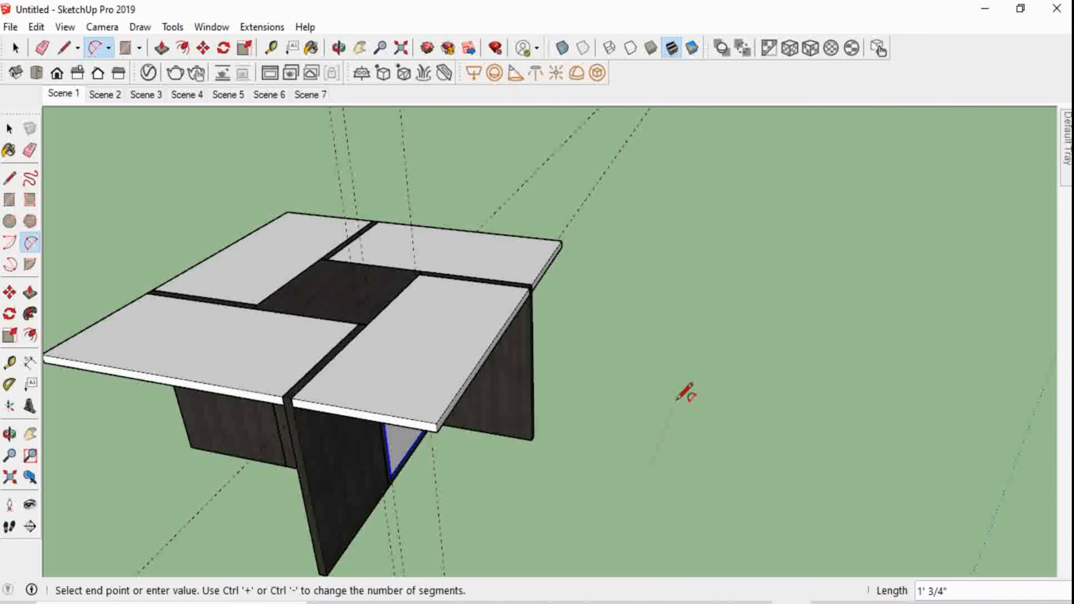
pyautogui.press('Escape')
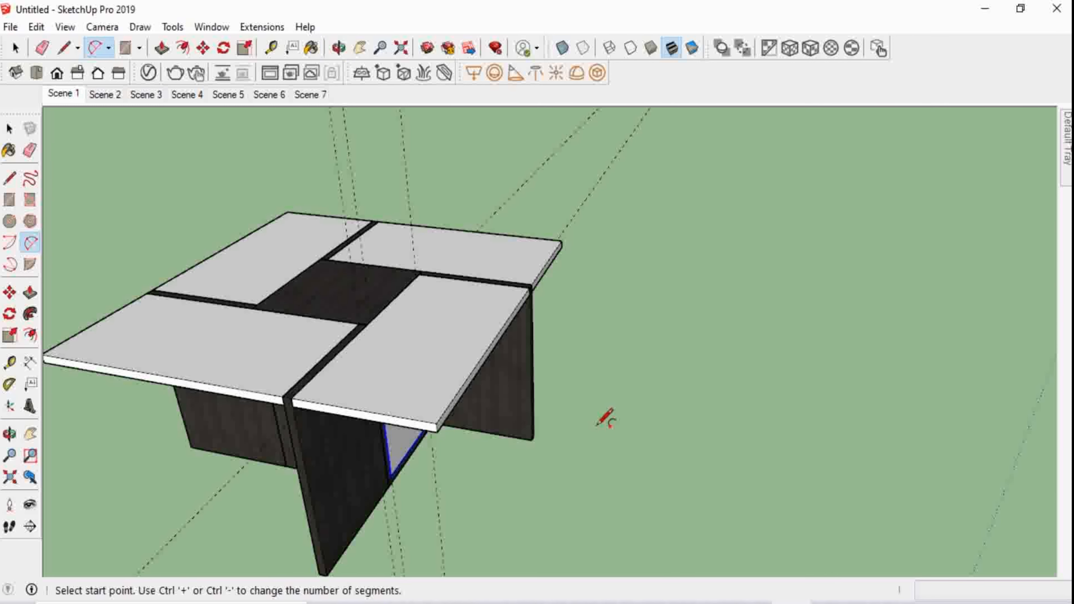
pyautogui.scroll(3, 426, 336)
pyautogui.click(409, 404)
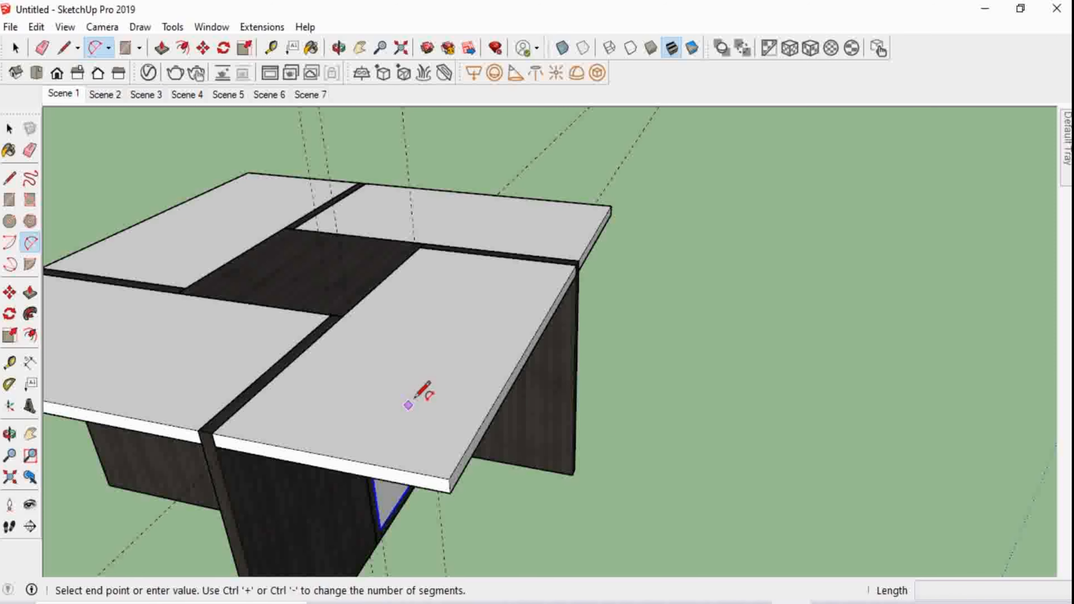
pyautogui.moveTo(427, 384); pyautogui.dragTo(455, 410, button='middle')
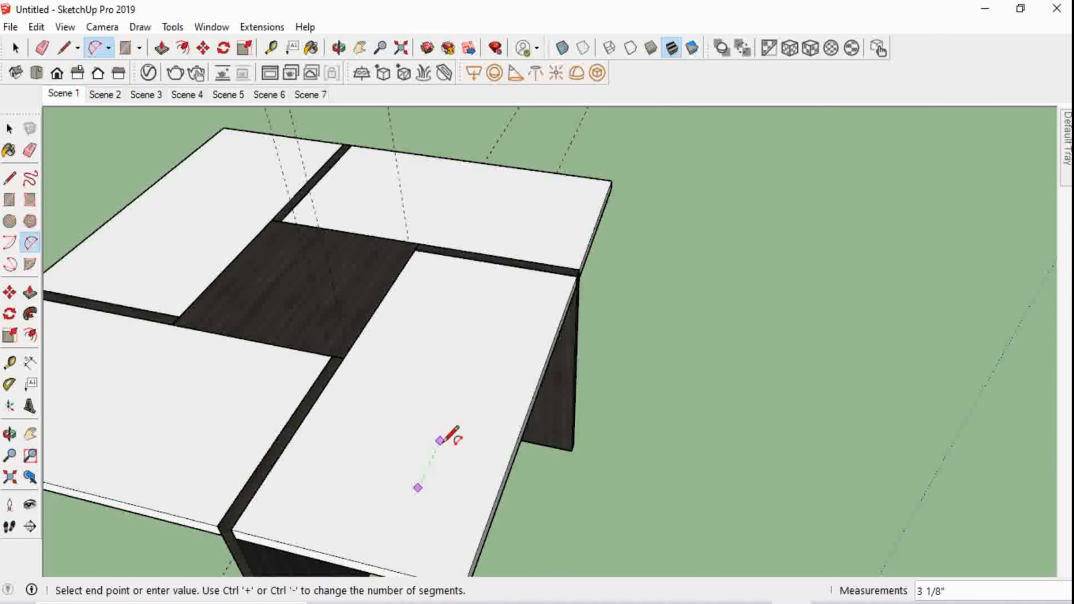
pyautogui.click(437, 448)
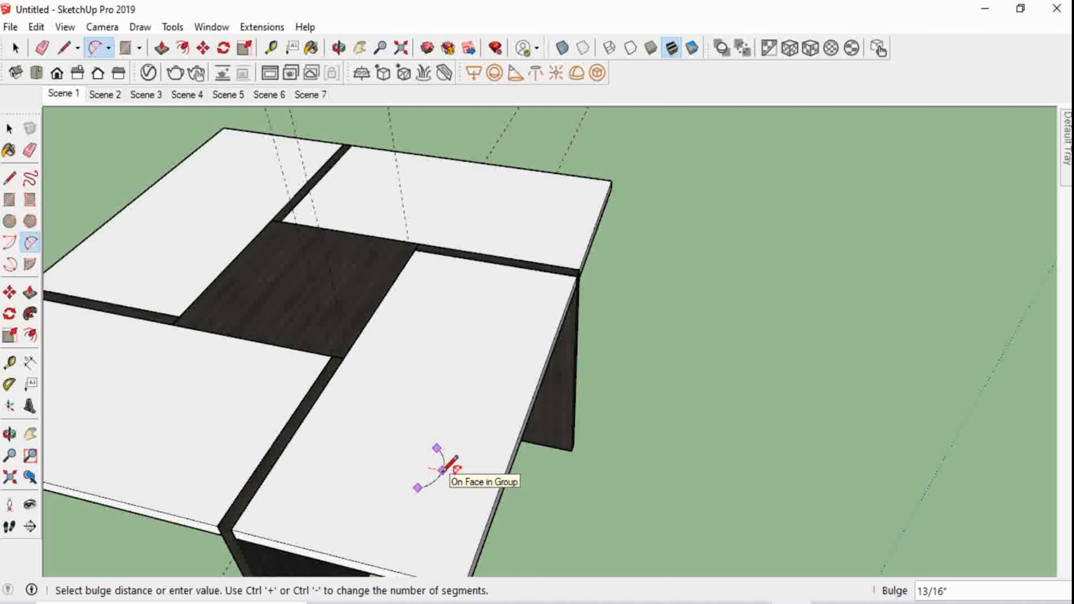
pyautogui.click(446, 466)
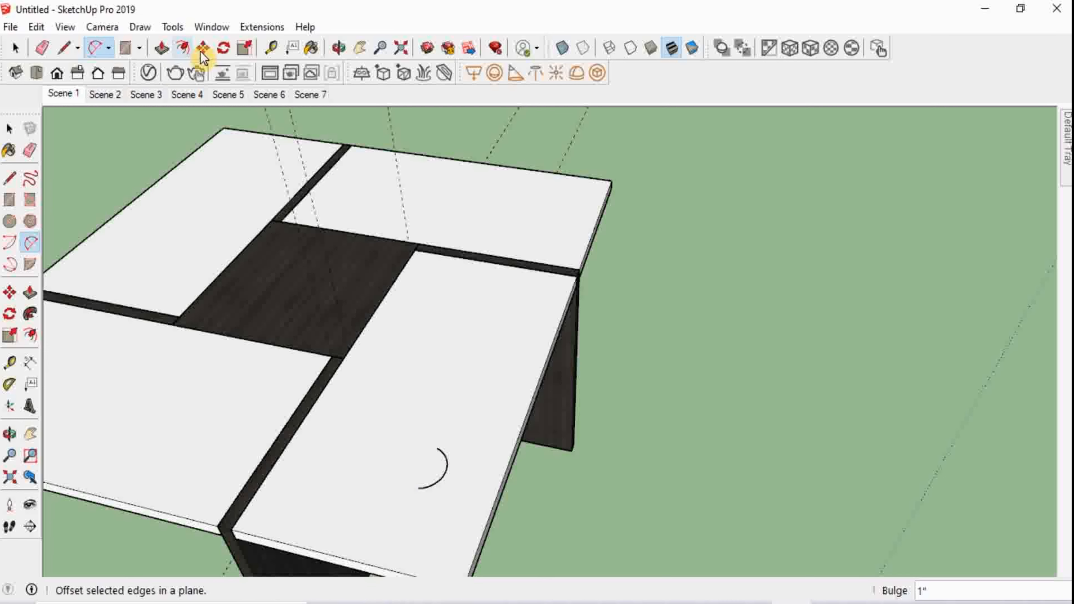
# Offset the arc outward by about 5/16" to outline a curved handle
pyautogui.click(186, 47)
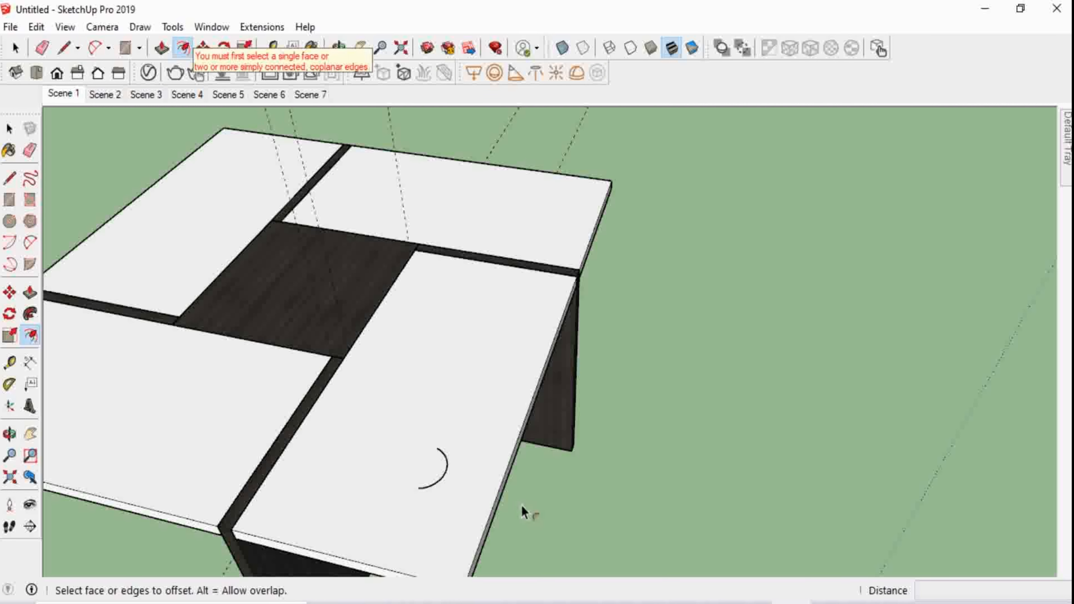
pyautogui.click(435, 484)
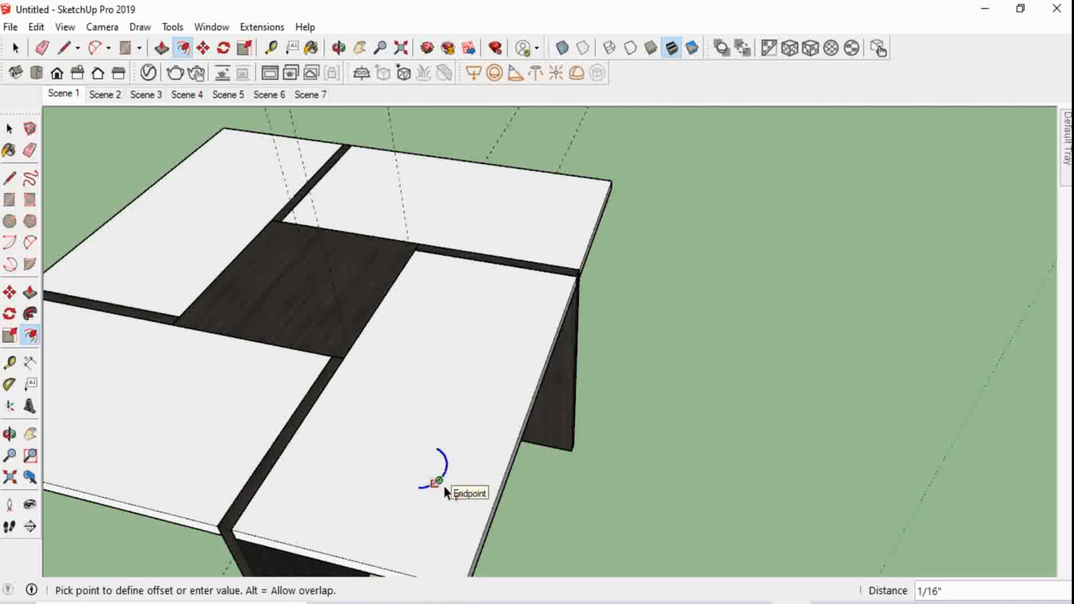
pyautogui.scroll(3, 445, 489)
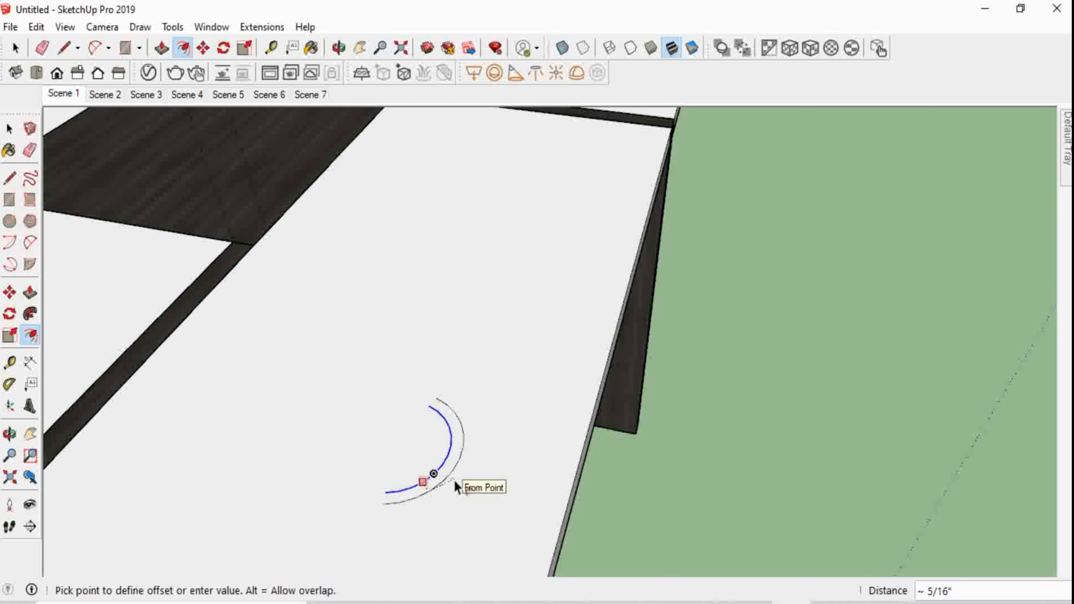
pyautogui.click(455, 480)
# Draw a straight line of about 3 3/16" joining the outer arc's two endpoints to close the handle profile
pyautogui.click(64, 48)
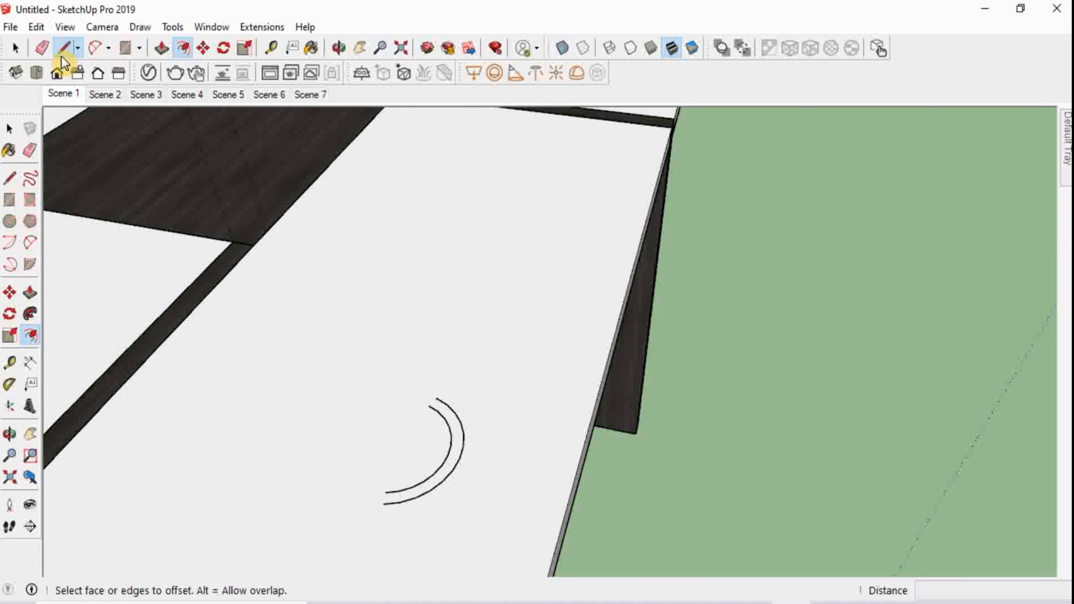
pyautogui.scroll(2, 442, 464)
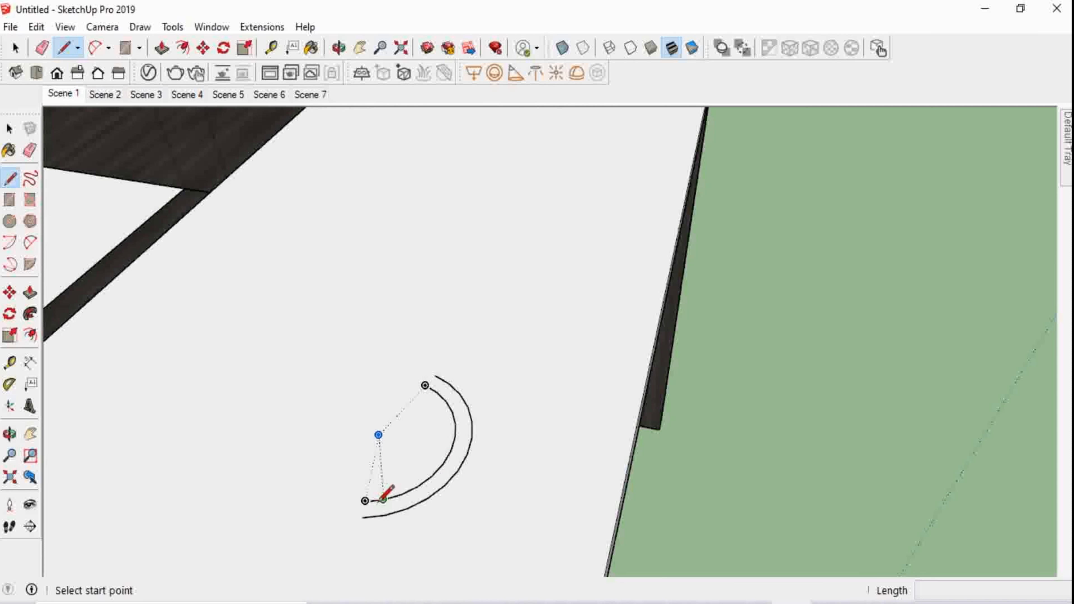
pyautogui.click(366, 503)
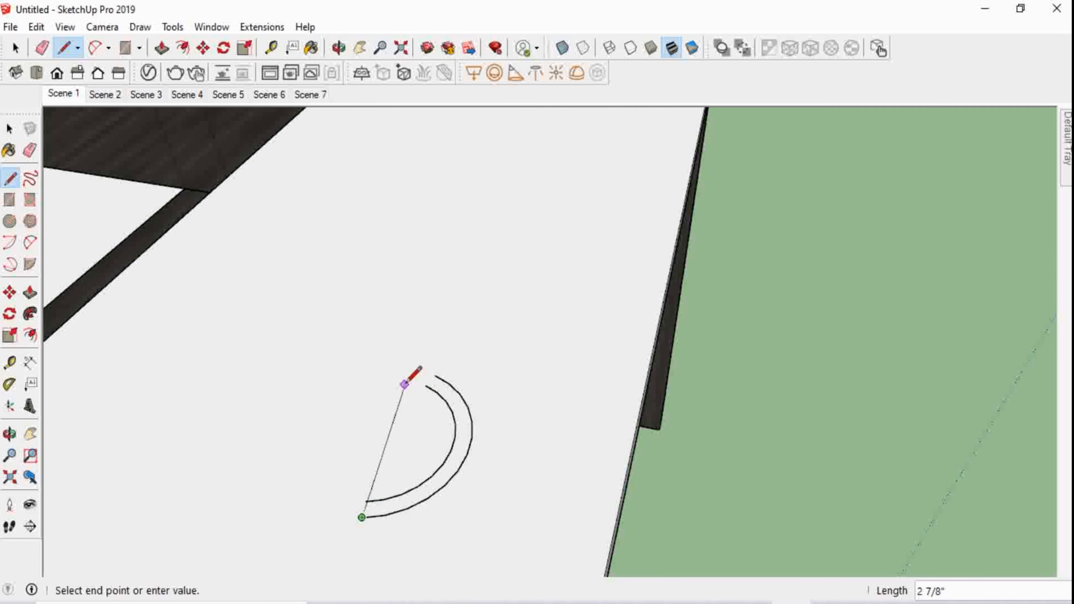
pyautogui.click(436, 375)
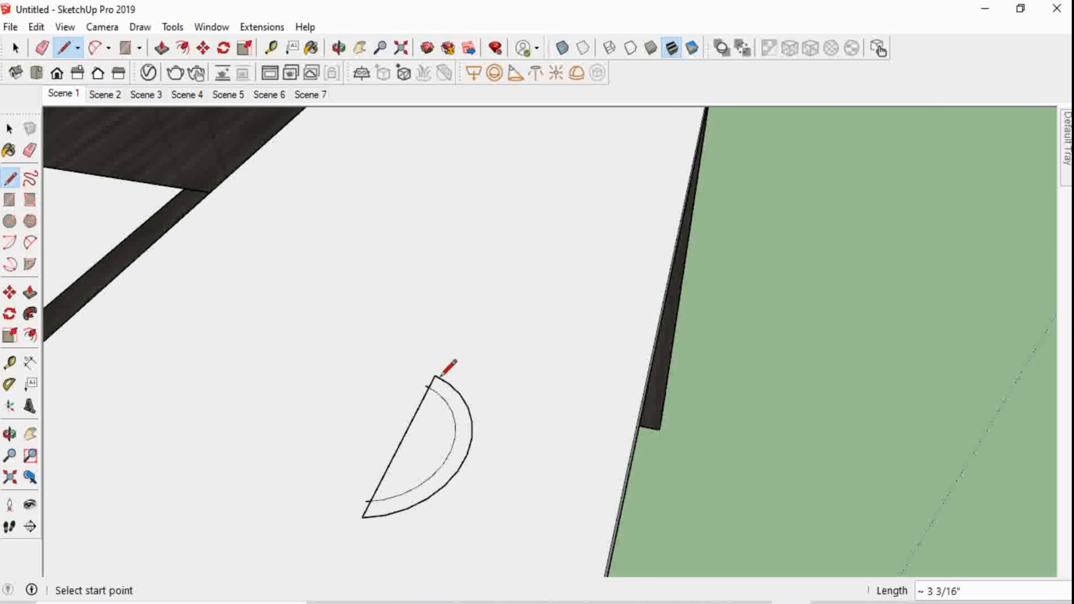
pyautogui.press('space')
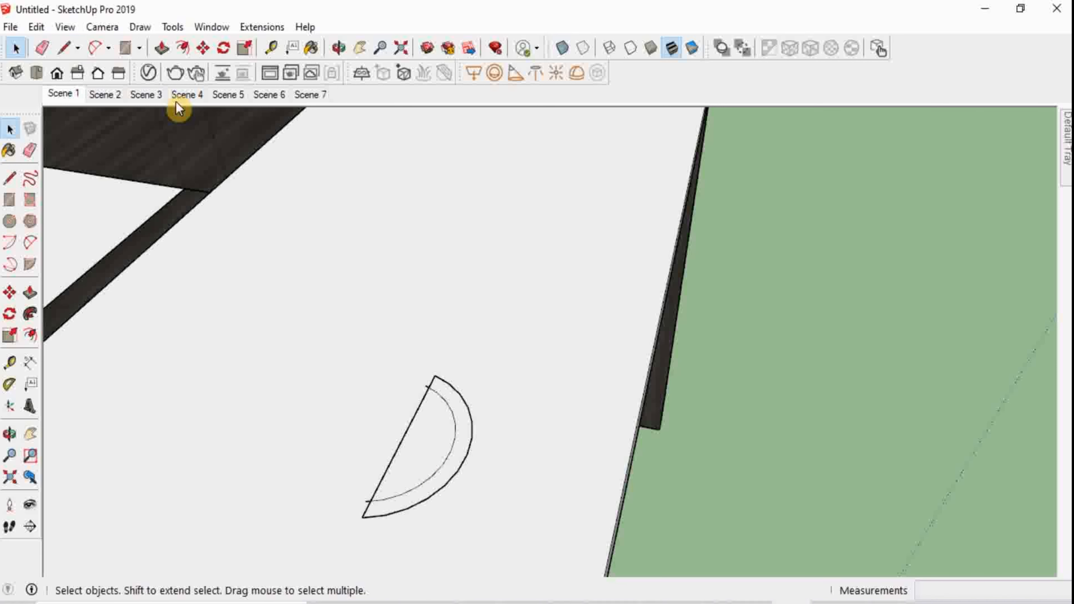
# Pull the curved band between the two arcs up by about 3/8" to give the handle thickness
pyautogui.click(161, 48)
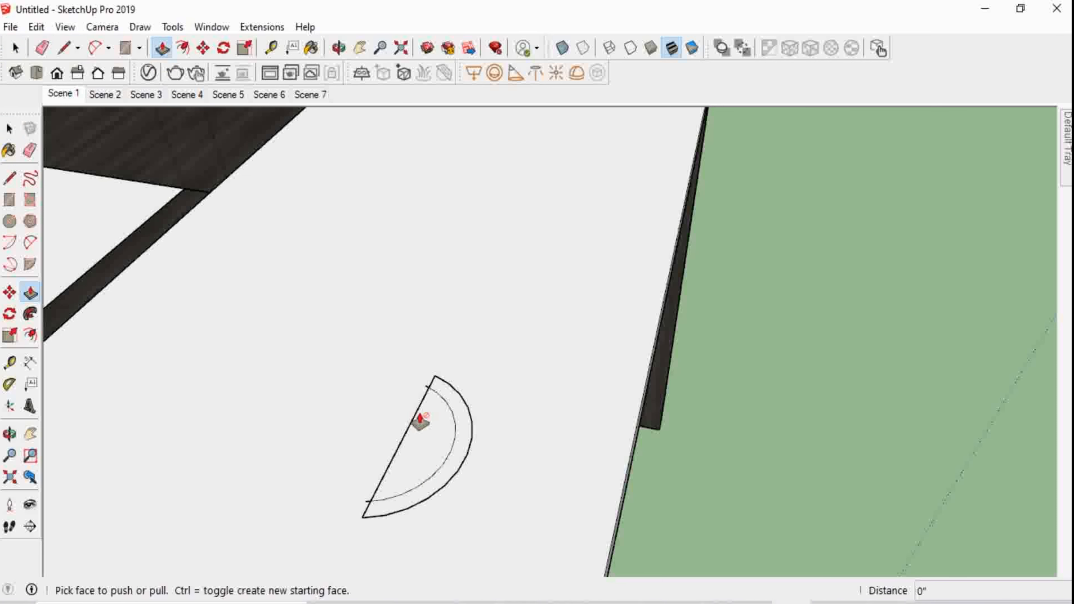
pyautogui.click(451, 480)
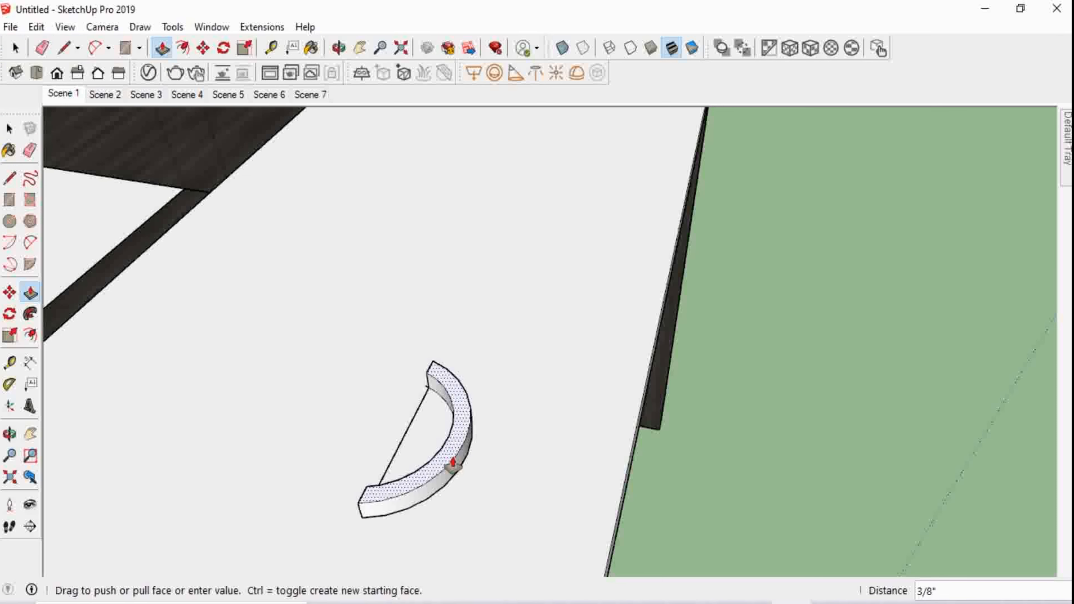
pyautogui.click(453, 466)
pyautogui.press('space')
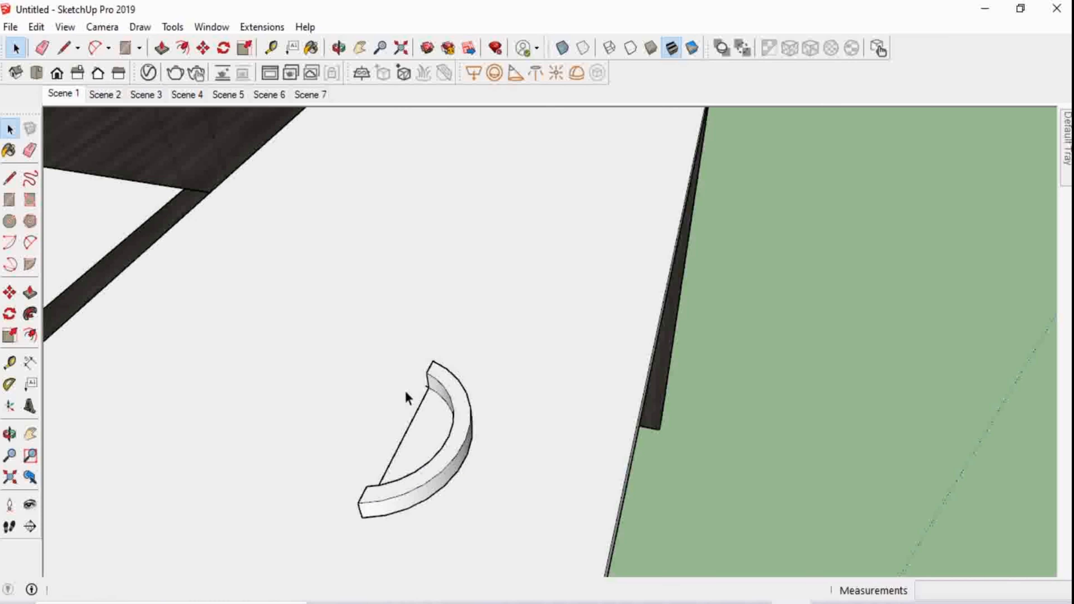
# Erase the straight chord line and the leftover edge stubs at both ends of the curved handle
pyautogui.click(410, 427)
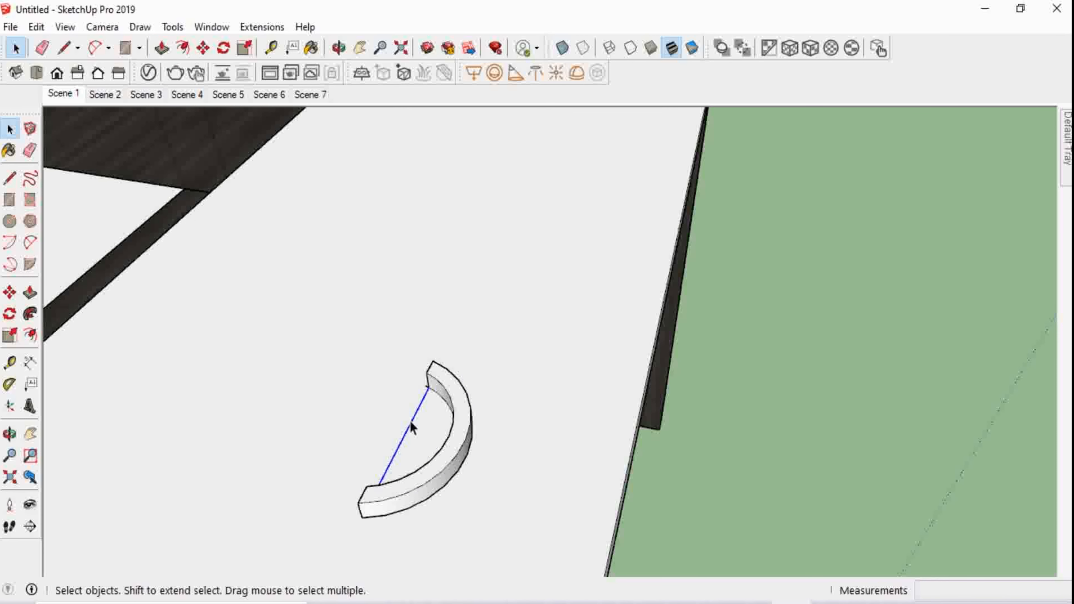
pyautogui.click(420, 423)
pyautogui.moveTo(420, 423); pyautogui.dragTo(439, 168, button='middle')
pyautogui.scroll(-2, 439, 168)
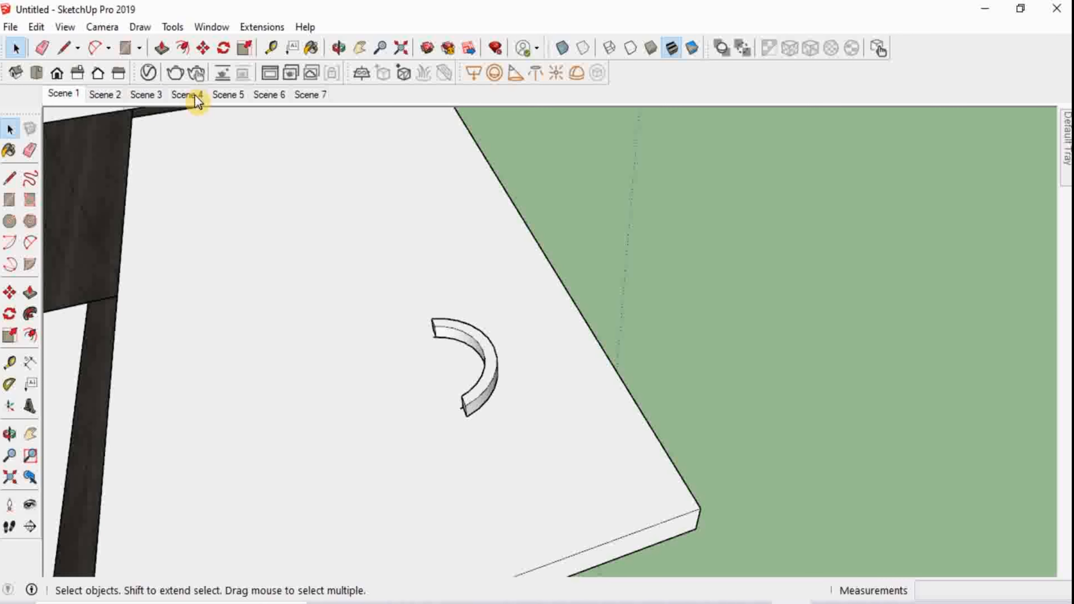
pyautogui.click(30, 150)
pyautogui.scroll(2, 442, 356)
pyautogui.scroll(4, 449, 351)
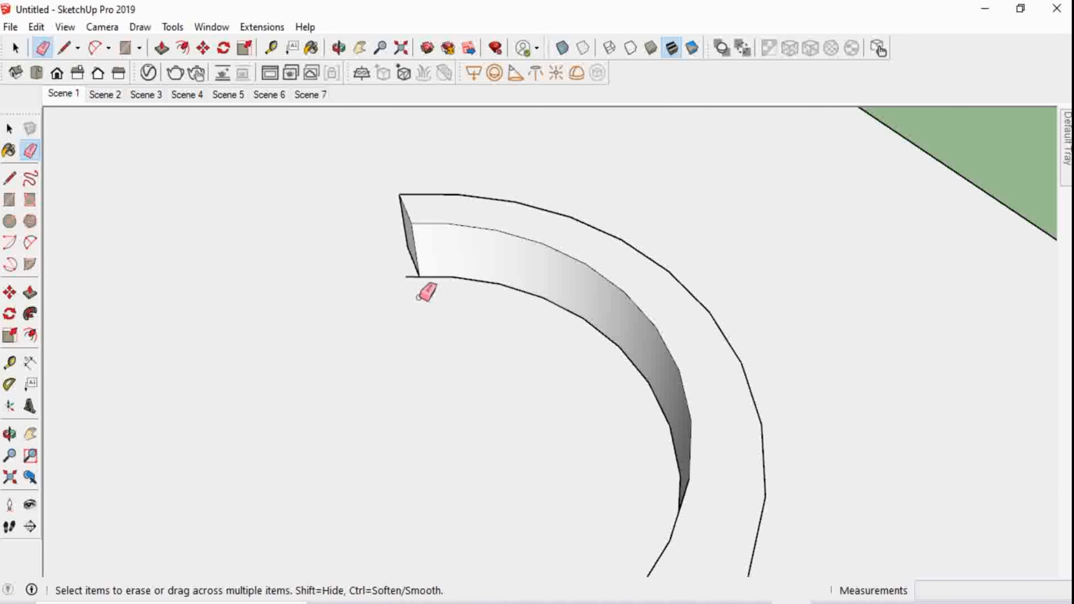
pyautogui.scroll(-3, 423, 281)
pyautogui.scroll(4, 499, 456)
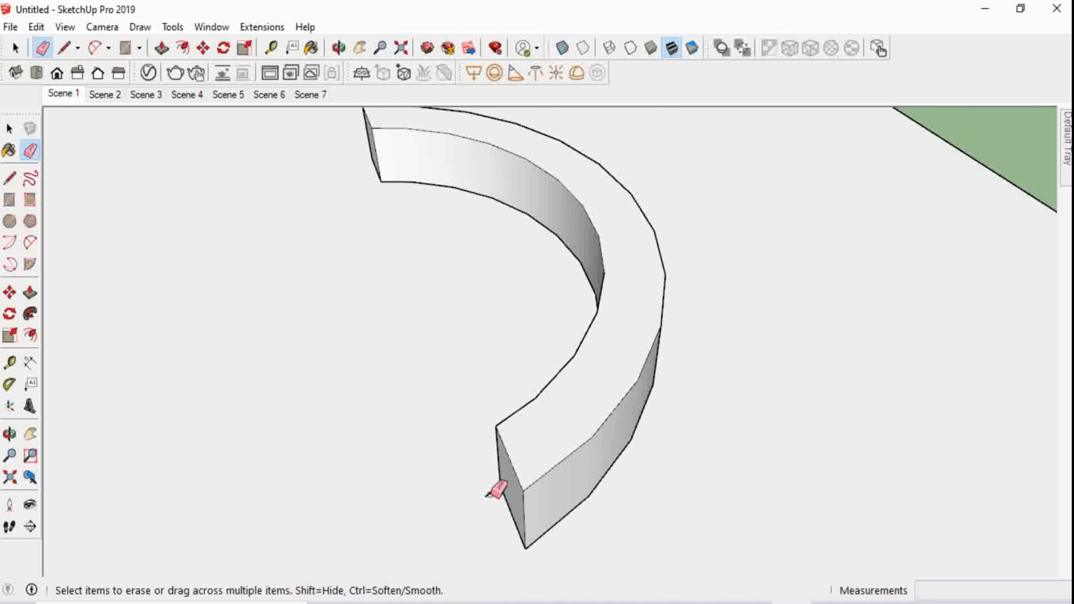
pyautogui.scroll(-3, 465, 491)
# Select all connected geometry of the curved handle and make it a group
pyautogui.press('space')
pyautogui.moveTo(456, 497); pyautogui.dragTo(481, 436, button='middle')
pyautogui.tripleClick(481, 446)
pyautogui.rightClick(480, 445)
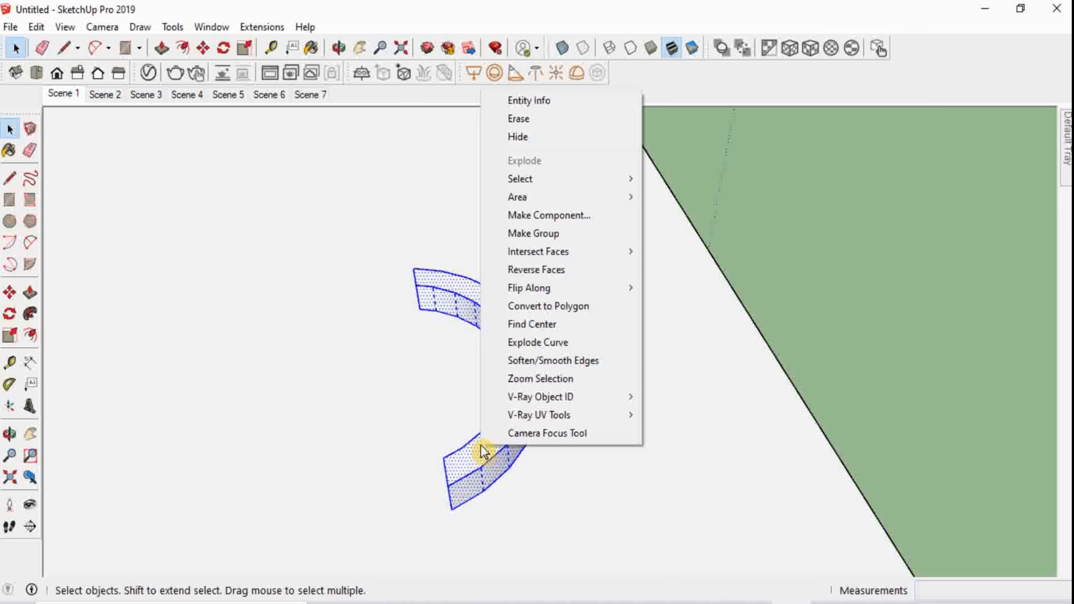
pyautogui.click(598, 237)
pyautogui.scroll(-3, 452, 250)
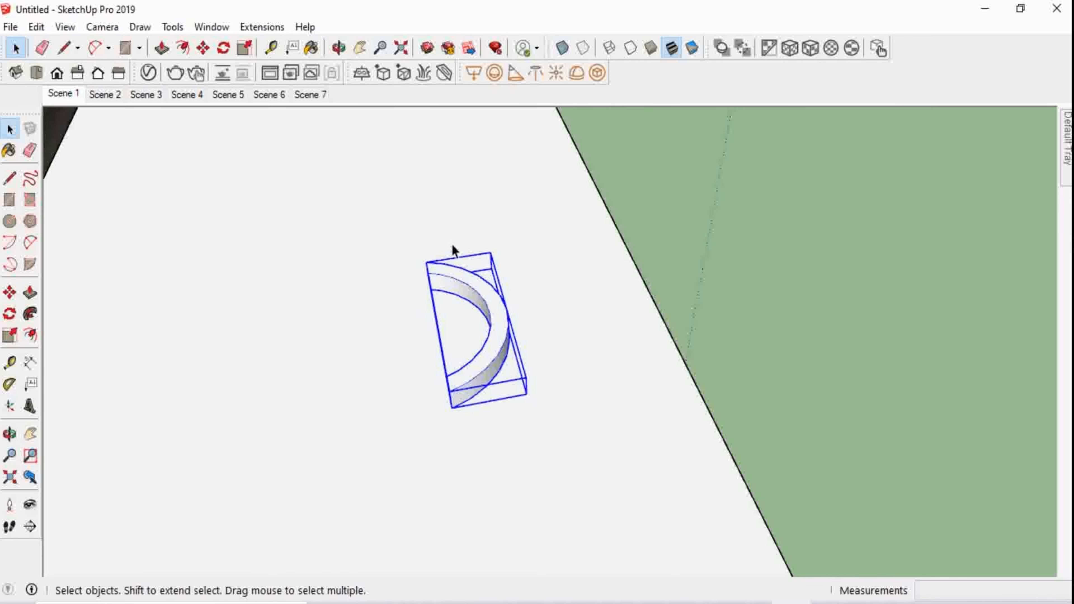
# Rotate the handle group about its end corner so it stands upright on the cover panel
pyautogui.moveTo(452, 250); pyautogui.dragTo(441, 326, button='middle')
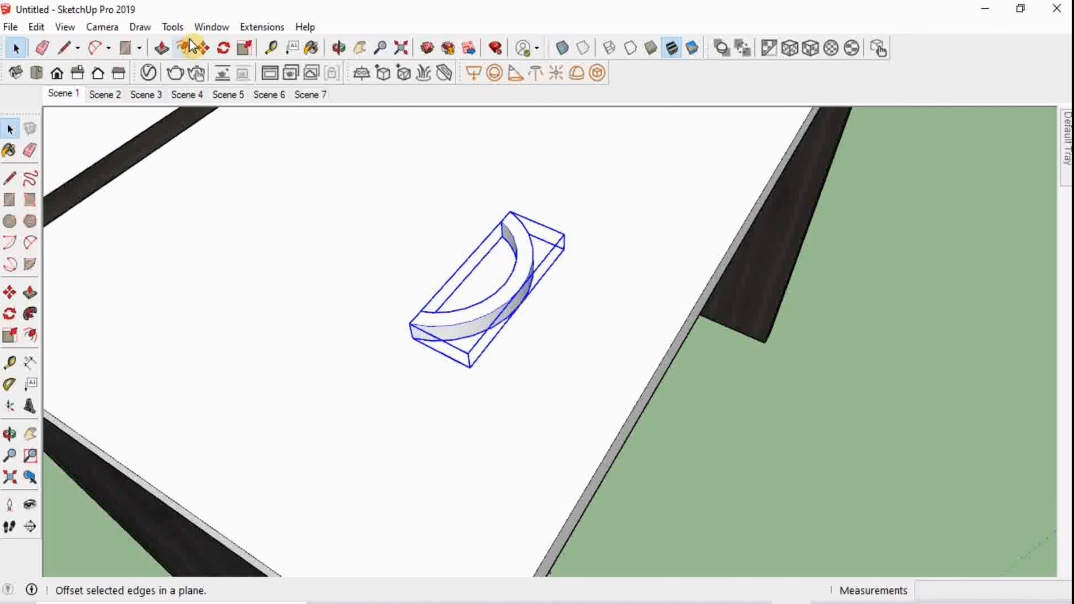
pyautogui.click(224, 48)
pyautogui.scroll(3, 388, 357)
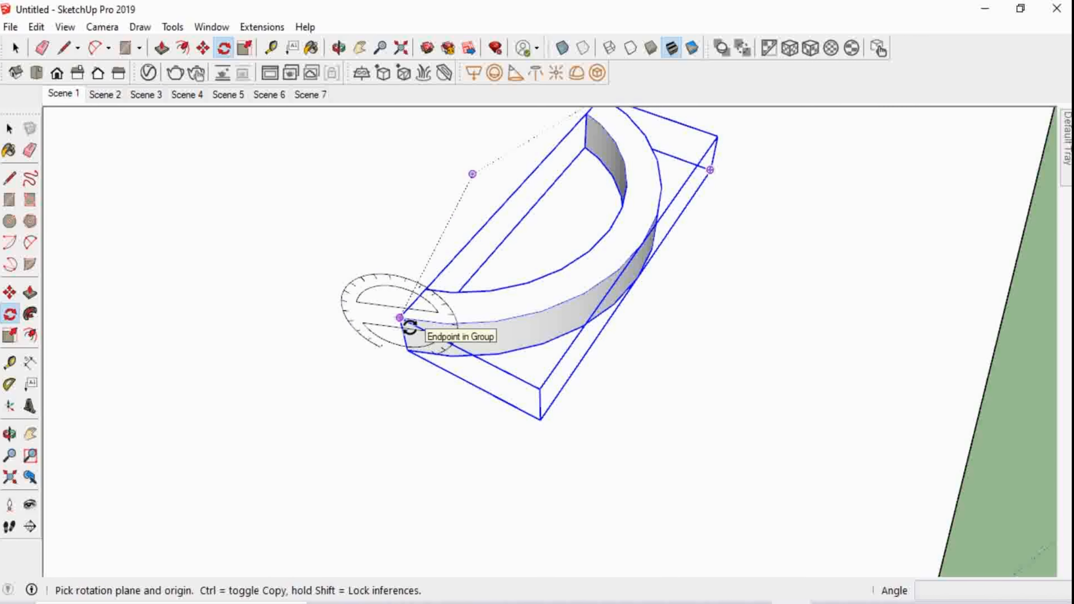
pyautogui.click(400, 317)
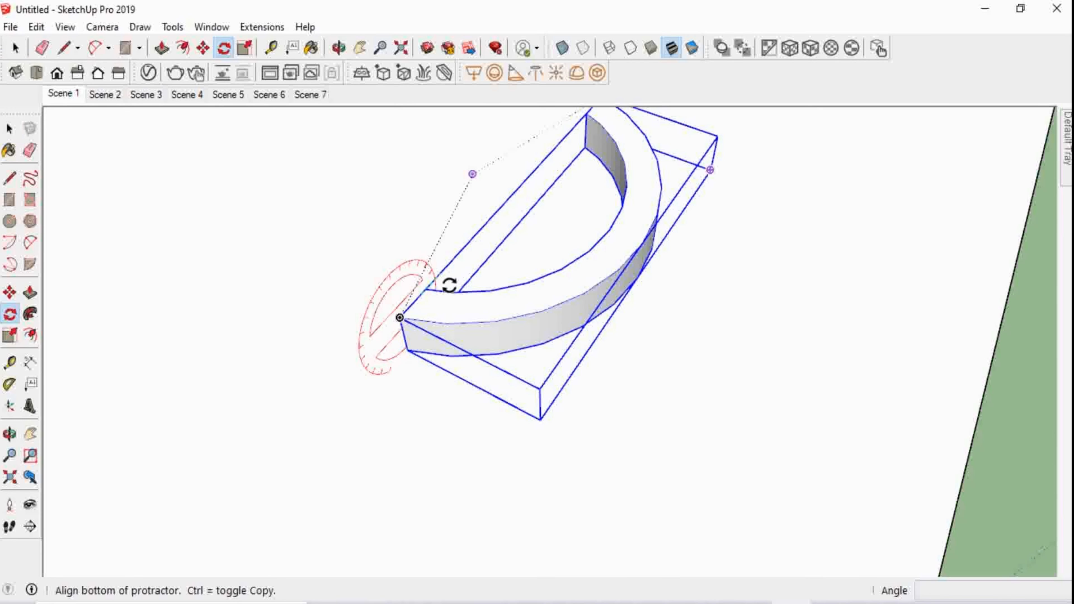
pyautogui.click(427, 288)
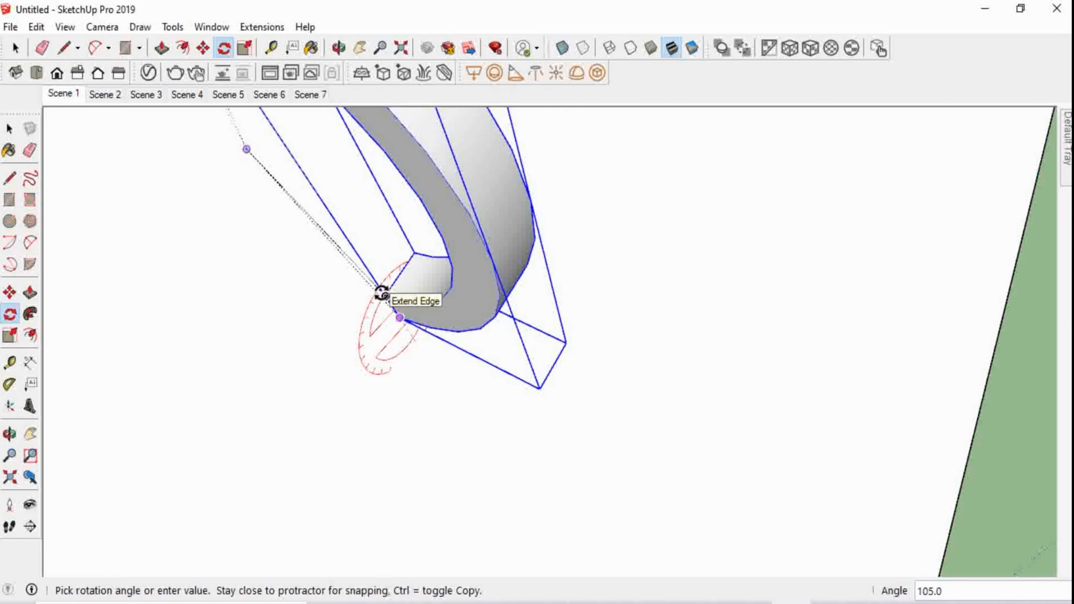
pyautogui.click(395, 284)
pyautogui.scroll(-3, 474, 404)
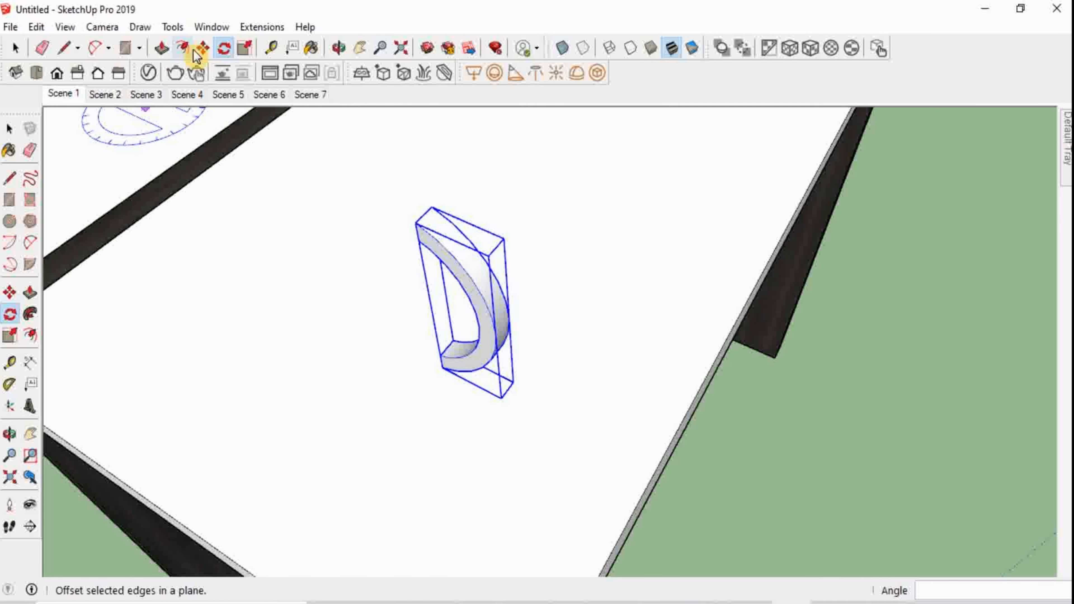
# Move the handle by its upper corner about 1' 3 9/16" onto the upper part of the white compartment door
pyautogui.click(204, 48)
pyautogui.moveTo(302, 228); pyautogui.dragTo(388, 320, button='middle')
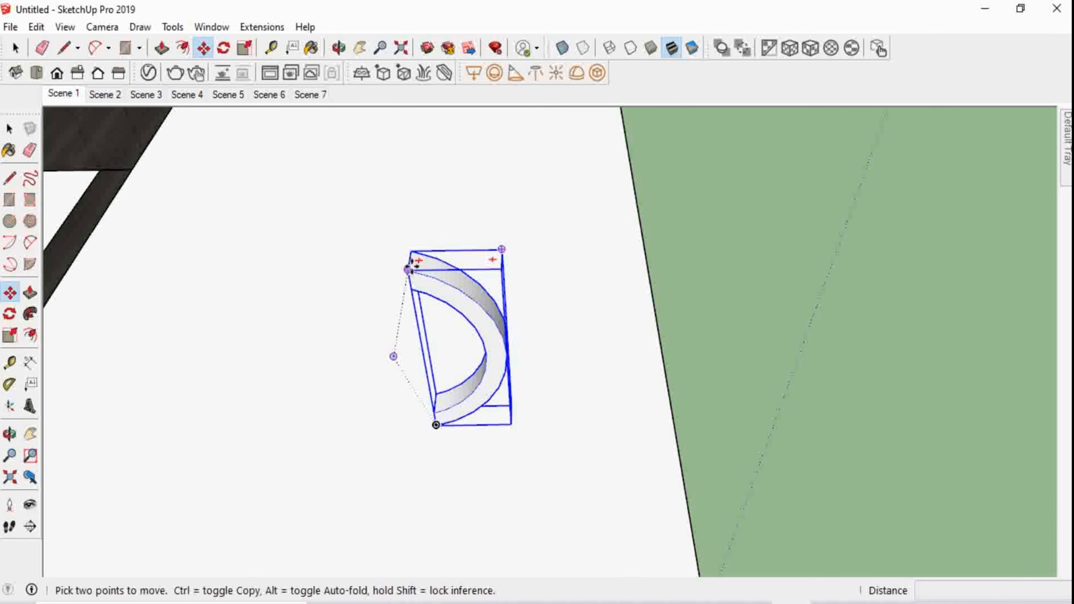
pyautogui.click(408, 270)
pyautogui.scroll(-4, 477, 243)
pyautogui.moveTo(413, 389); pyautogui.dragTo(703, 466, button='middle')
pyautogui.scroll(3, 520, 370)
pyautogui.scroll(-1, 514, 341)
pyautogui.moveTo(491, 312); pyautogui.dragTo(491, 250, button='middle')
pyautogui.scroll(-2, 554, 328)
pyautogui.scroll(3, 482, 225)
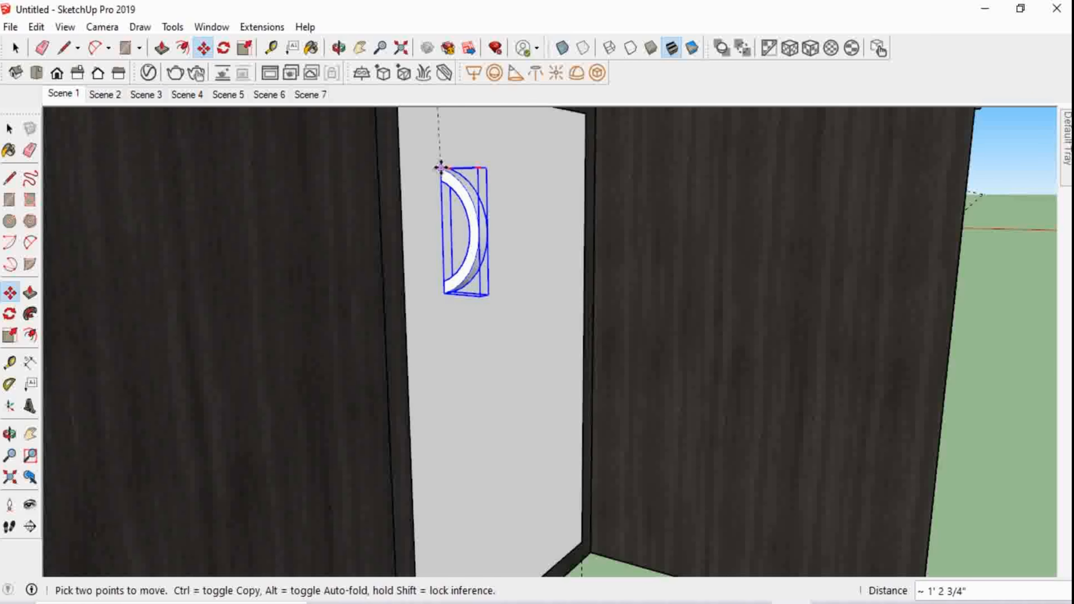
pyautogui.scroll(2, 444, 178)
pyautogui.scroll(-2, 460, 215)
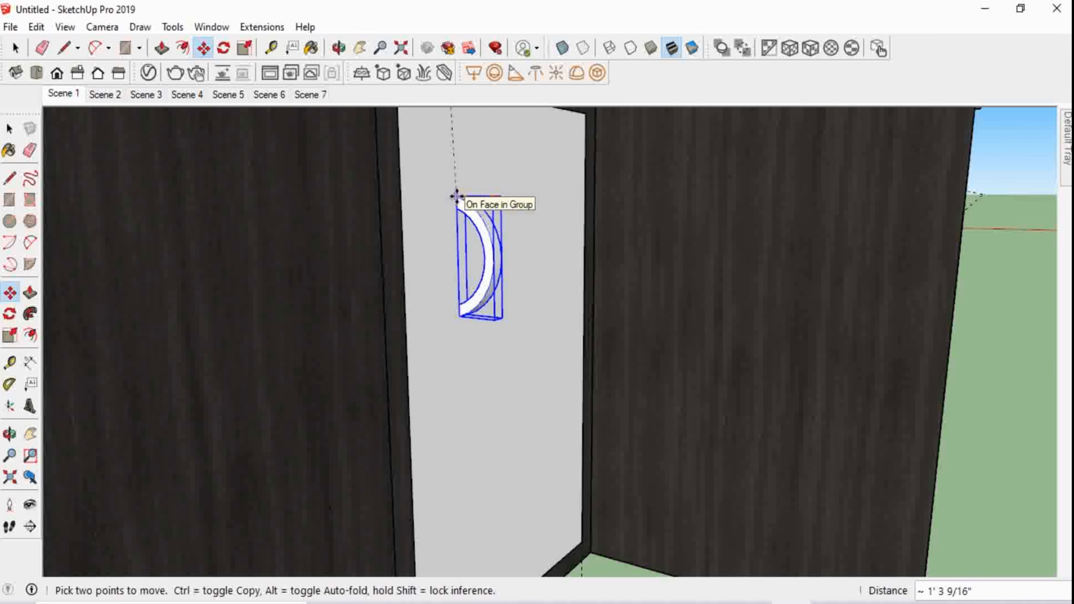
pyautogui.click(457, 196)
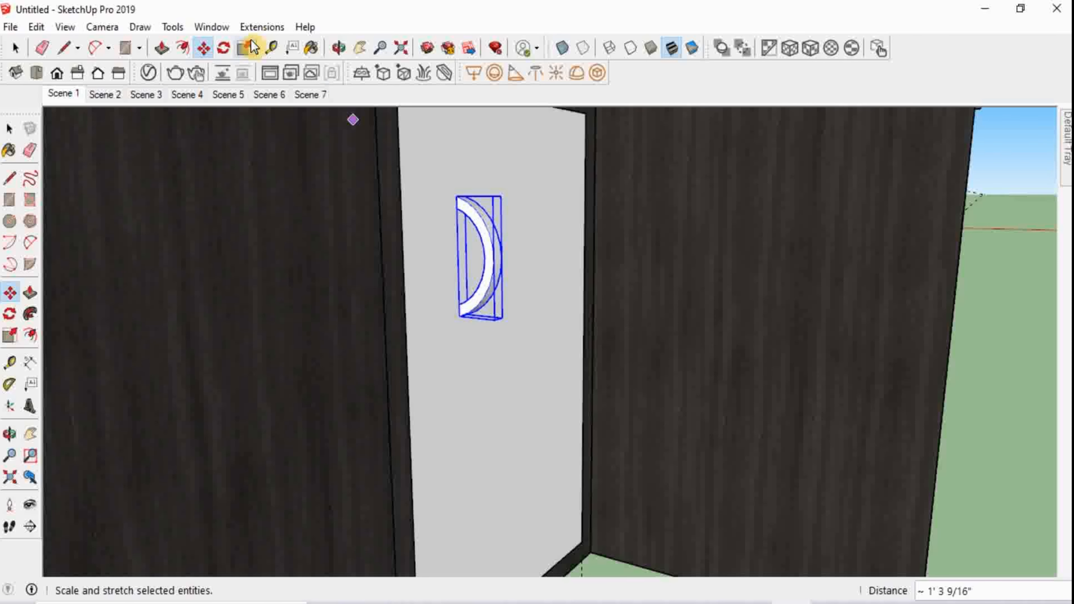
# Scale the handle down uniformly from its lower outer corner to suit the white door
pyautogui.click(246, 49)
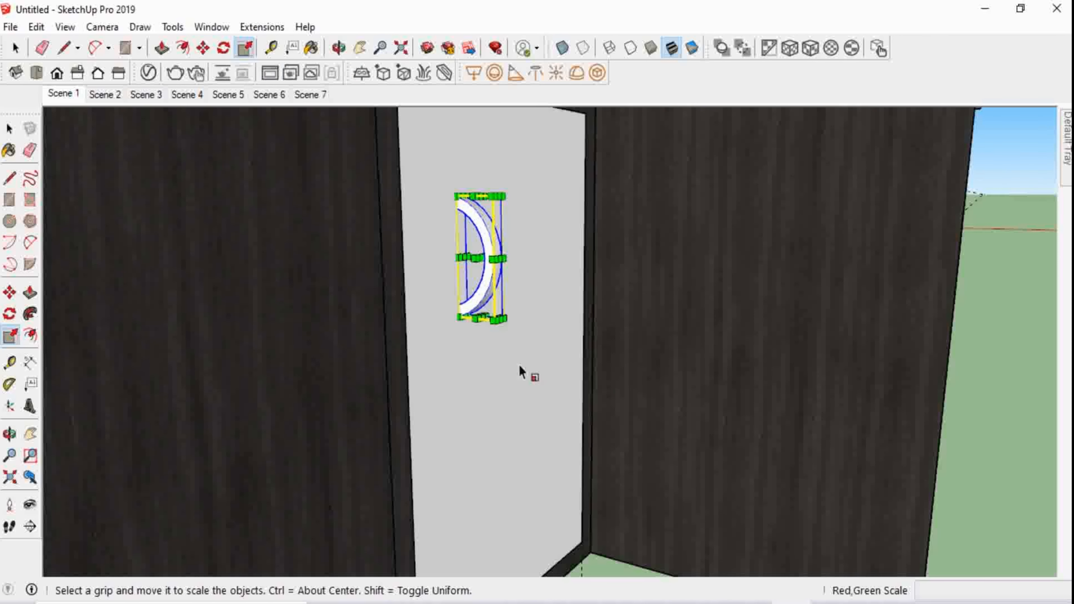
pyautogui.scroll(5, 519, 364)
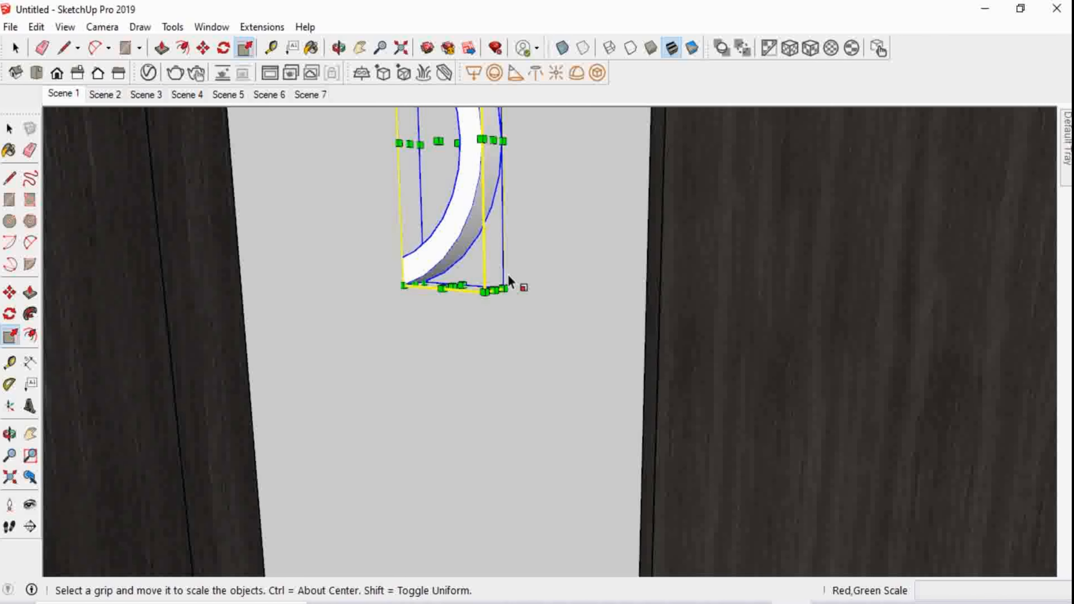
pyautogui.click(504, 289)
pyautogui.scroll(-4, 464, 249)
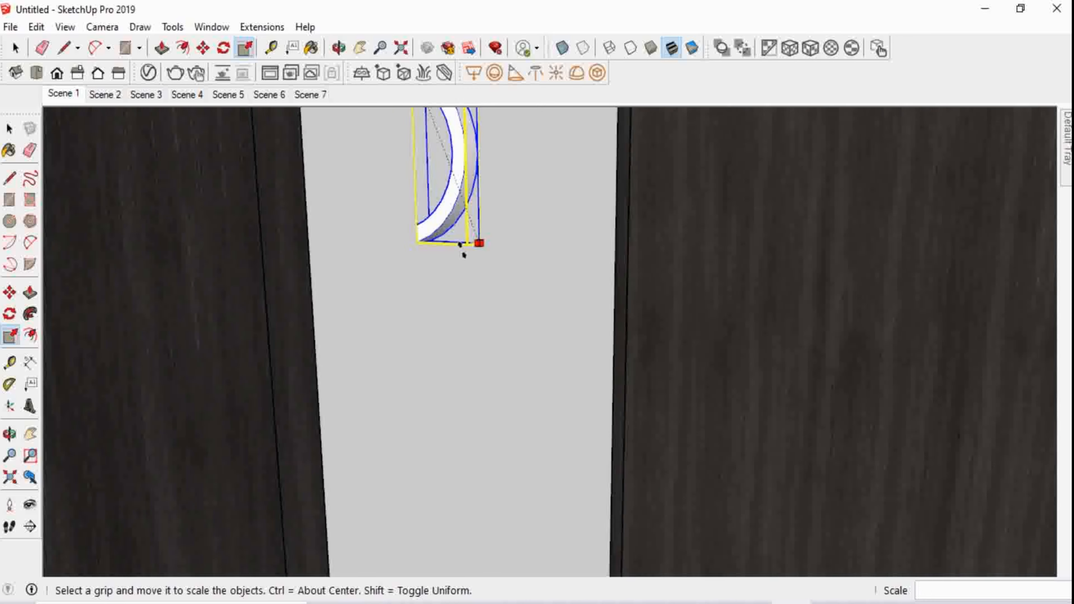
pyautogui.scroll(-3, 464, 244)
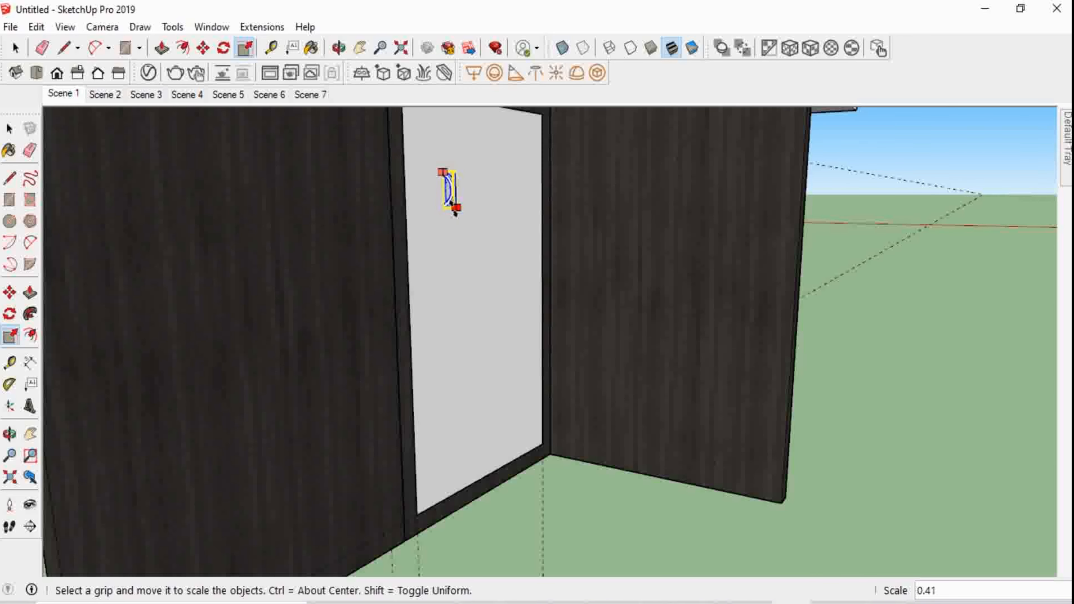
pyautogui.click(485, 474)
pyautogui.press('space')
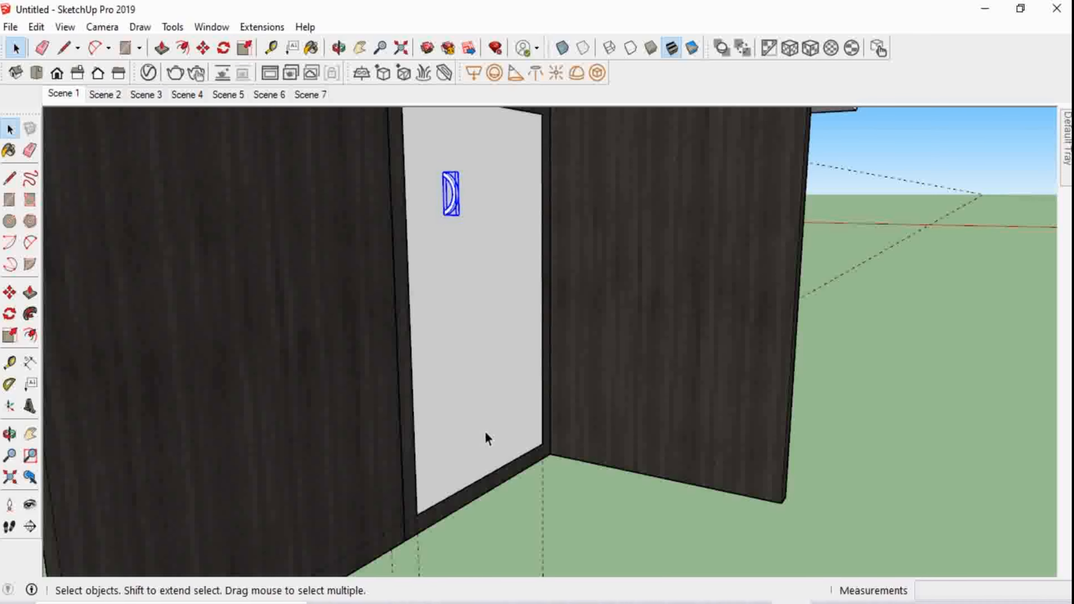
# Examine the table and the handle on its compartment door from several angles
pyautogui.scroll(-5, 487, 436)
pyautogui.click(738, 421)
pyautogui.scroll(2, 615, 440)
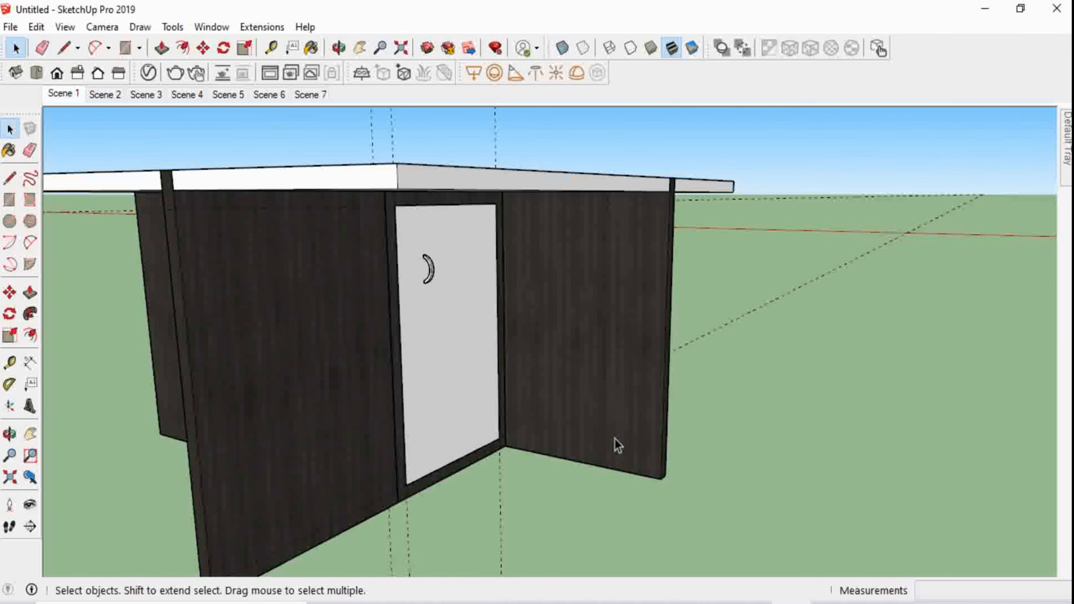
pyautogui.moveTo(615, 441); pyautogui.dragTo(542, 451, button='middle')
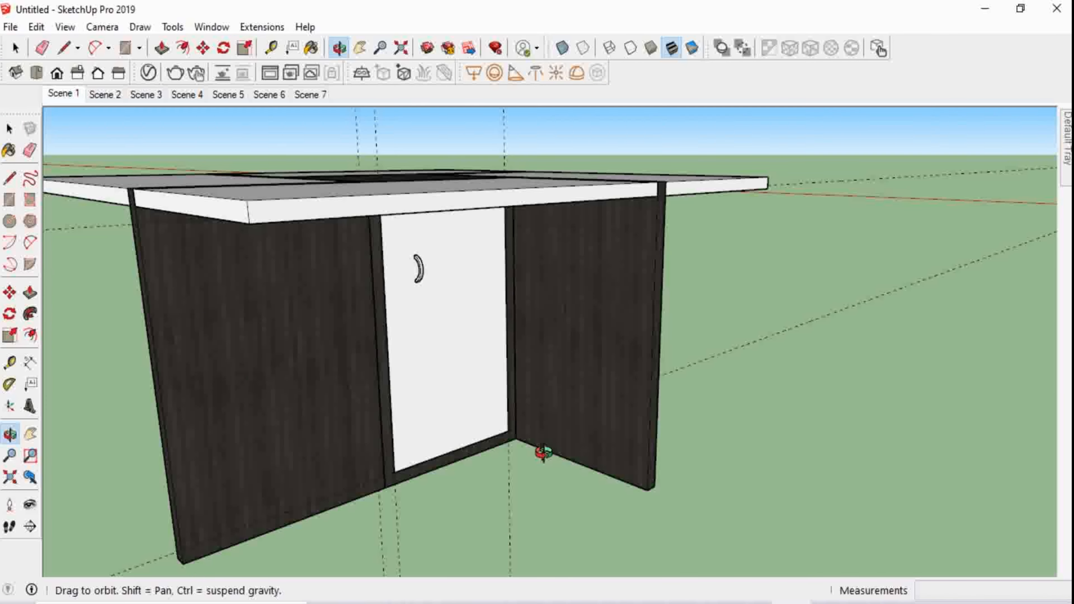
pyautogui.scroll(-3, 547, 427)
pyautogui.scroll(2, 521, 414)
pyautogui.moveTo(520, 411); pyautogui.dragTo(521, 437, button='middle')
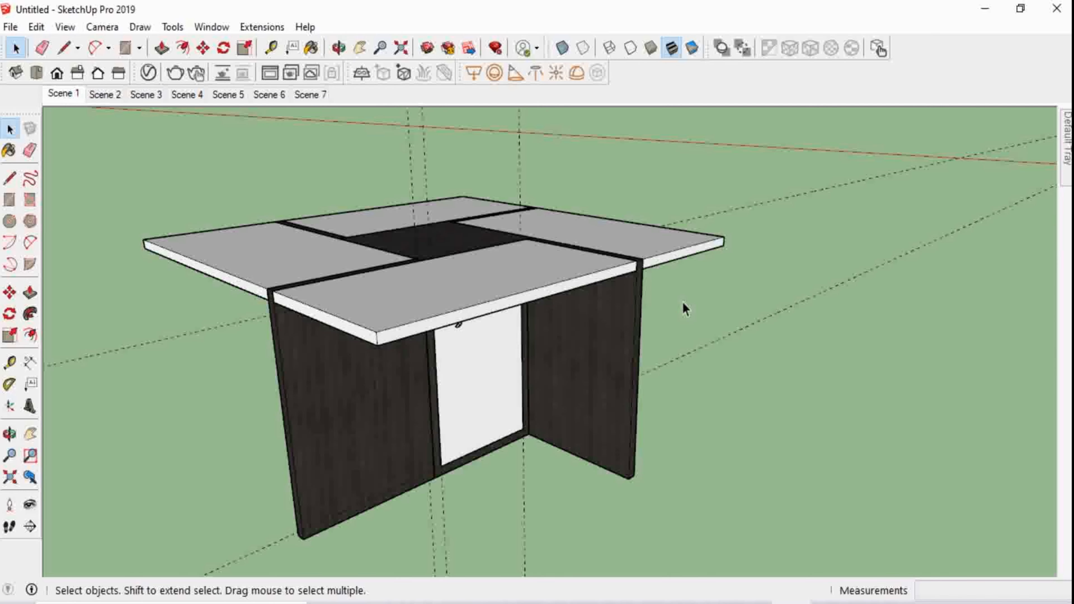
pyautogui.scroll(-2, 729, 295)
# Delete all construction guides from the model
pyautogui.click(38, 27)
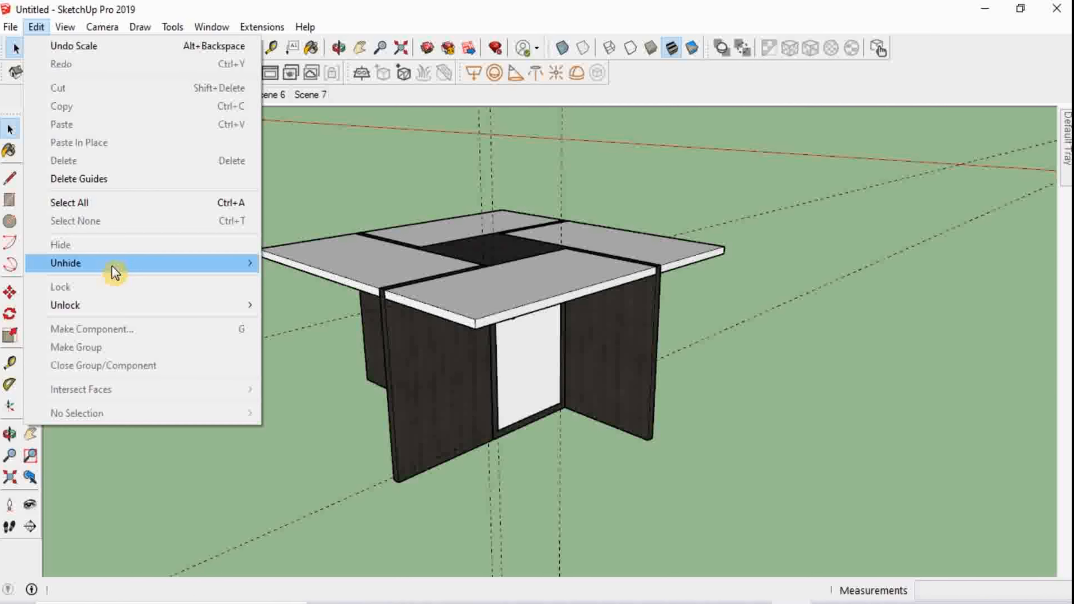
pyautogui.click(121, 182)
pyautogui.moveTo(375, 429); pyautogui.dragTo(329, 375, button='middle')
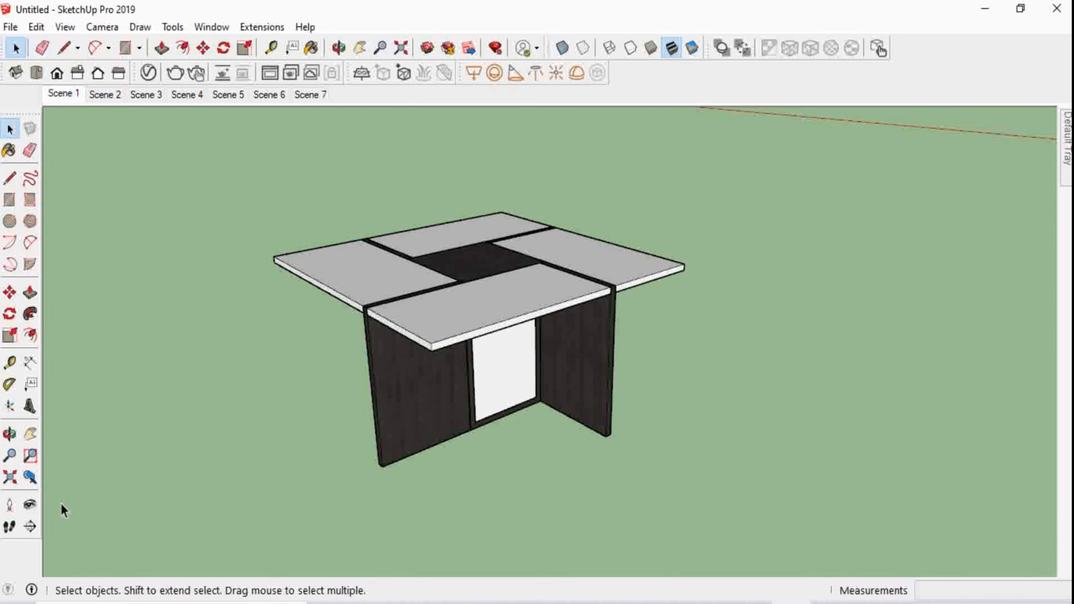
# Draw a 10' by 10' rectangle on the ground around the table as a floor
pyautogui.click(125, 47)
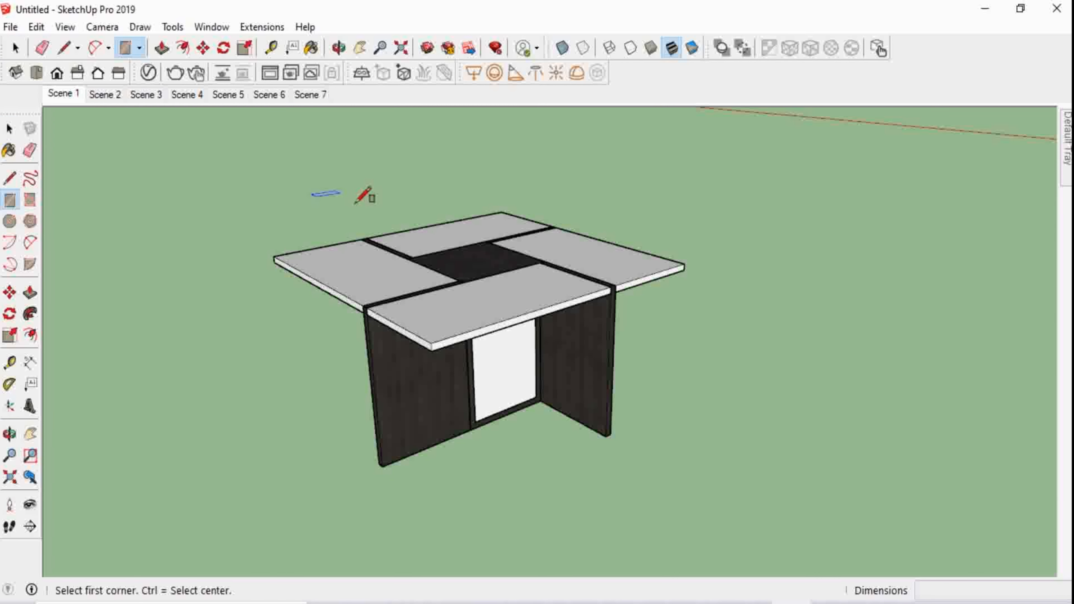
pyautogui.middleClick(470, 169)
pyautogui.scroll(-1, 177, 173)
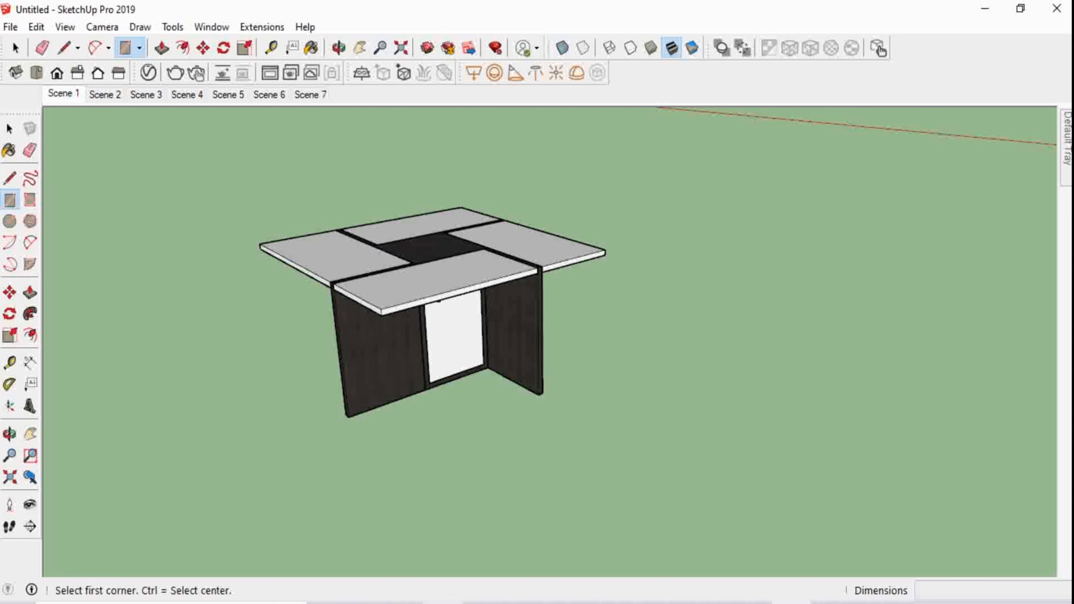
pyautogui.click(338, 544)
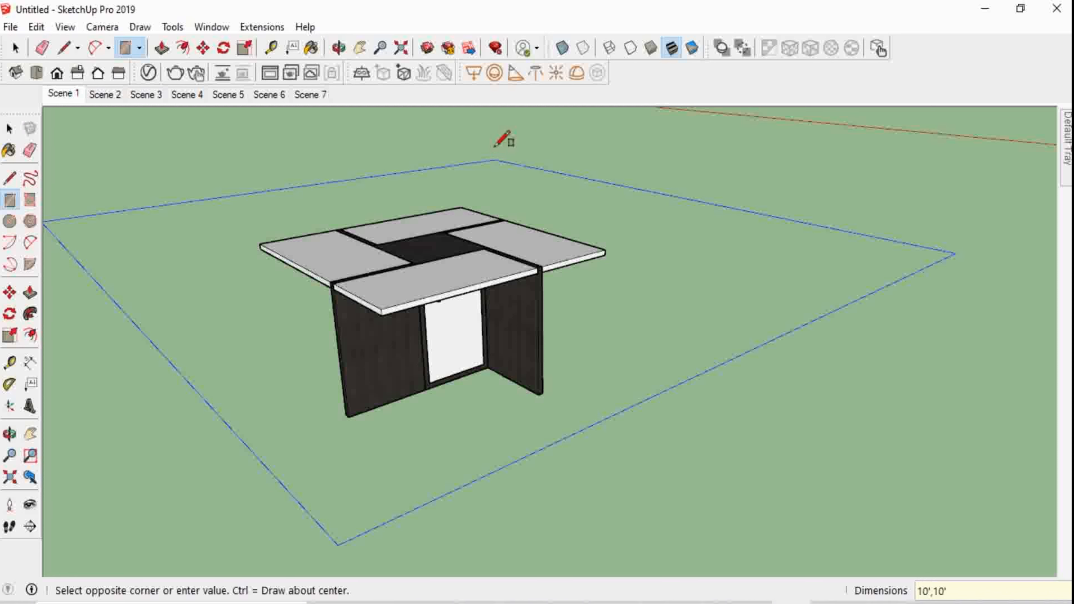
pyautogui.write("10',10'")
pyautogui.press('Return')
pyautogui.scroll(-1, 610, 328)
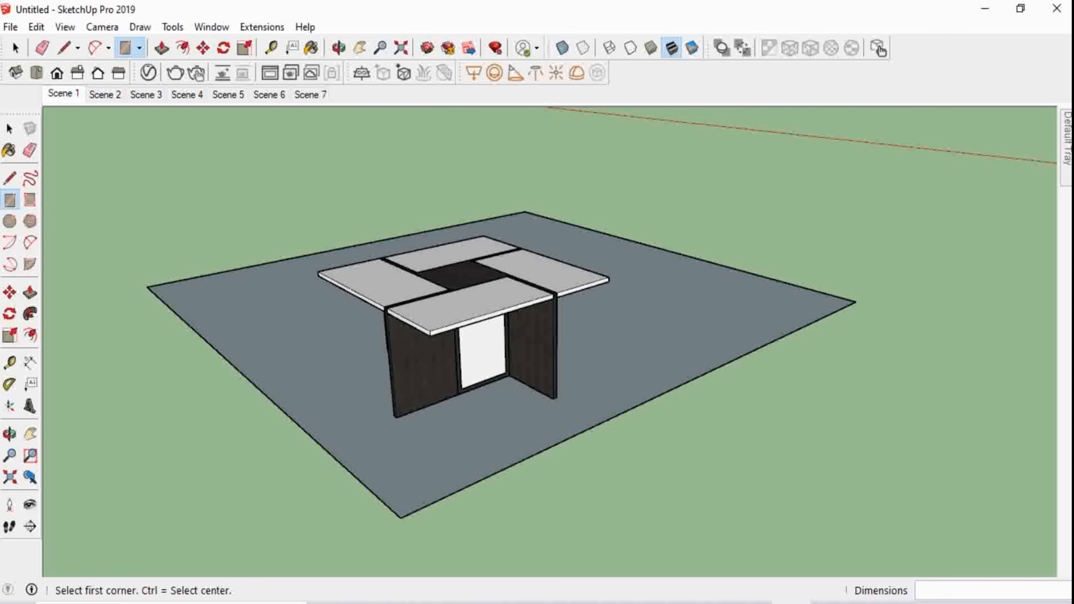
# Push/Pull the underside of the floor rectangle downward to give it thickness as a slab
pyautogui.press('space')
pyautogui.moveTo(491, 467); pyautogui.dragTo(314, 159, button='middle')
pyautogui.click(162, 47)
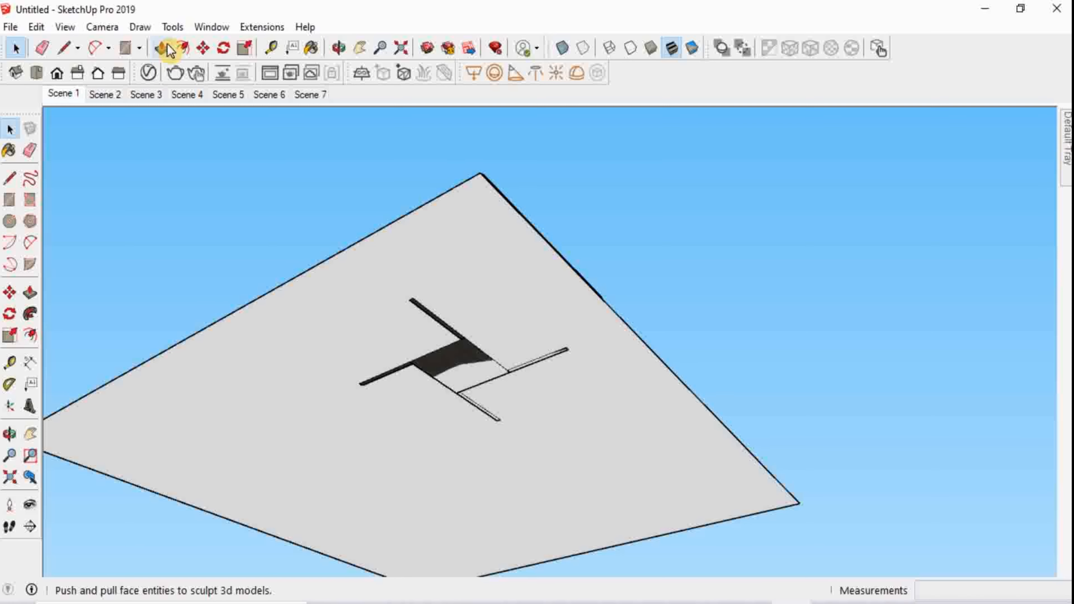
pyautogui.click(312, 303)
pyautogui.moveTo(316, 324); pyautogui.dragTo(317, 328, button='middle')
pyautogui.moveTo(524, 254); pyautogui.dragTo(563, 456, button='middle')
# Select the whole floor slab and make it a group
pyautogui.press('space')
pyautogui.tripleClick(574, 425)
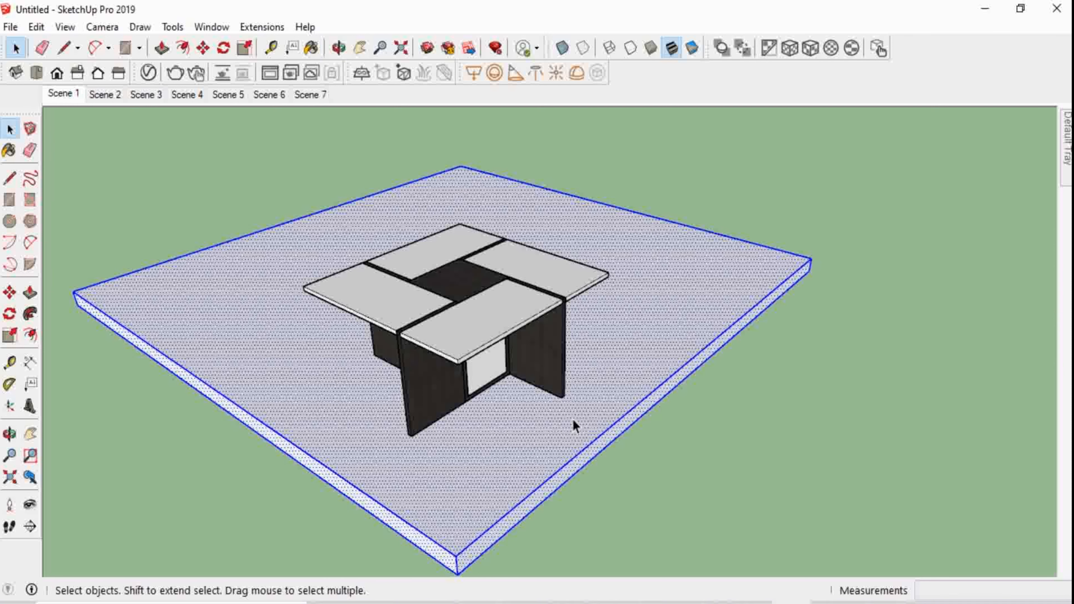
pyautogui.rightClick(574, 425)
pyautogui.click(657, 262)
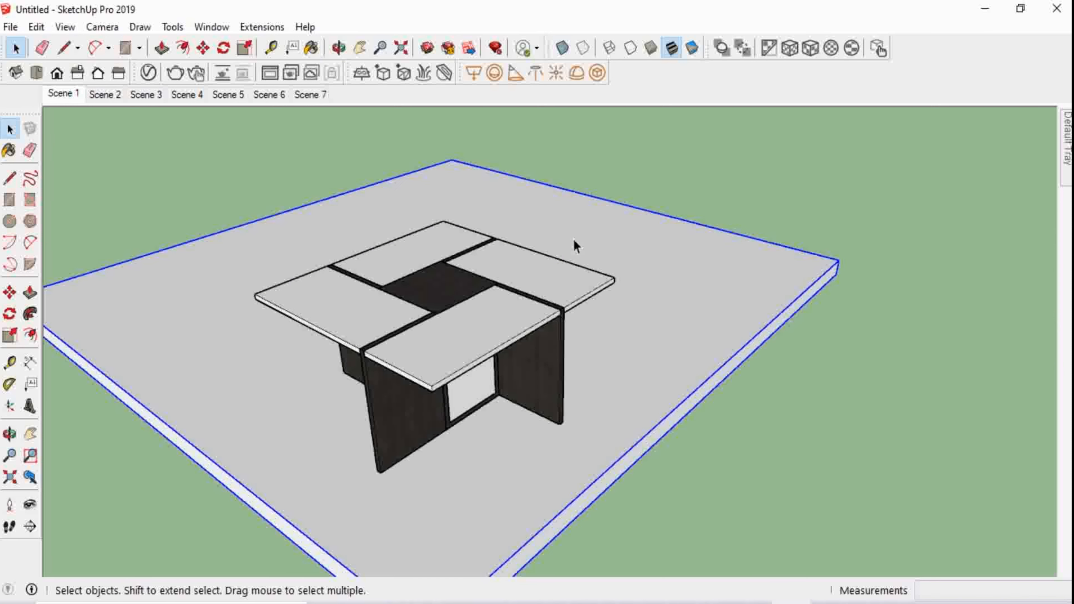
pyautogui.scroll(-3, 576, 240)
pyautogui.moveTo(311, 263); pyautogui.dragTo(300, 384, button='middle')
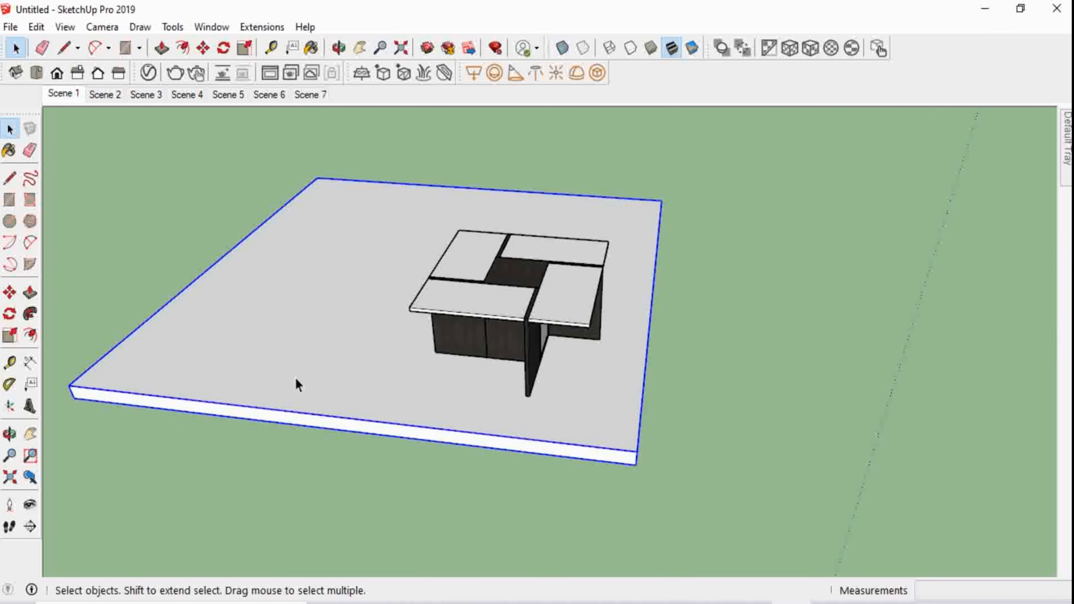
pyautogui.scroll(-2, 275, 368)
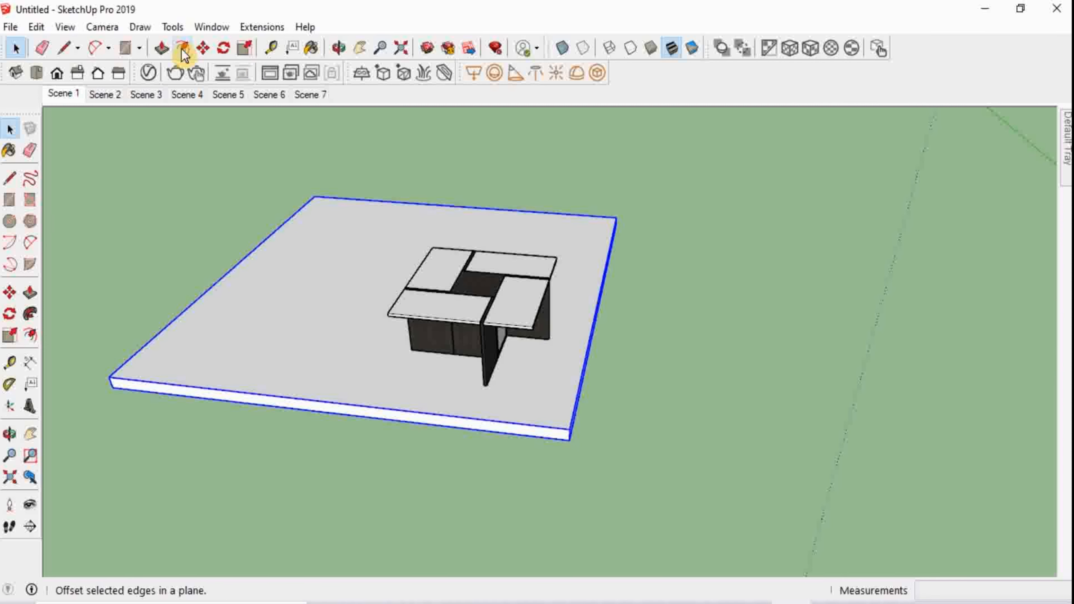
pyautogui.click(125, 51)
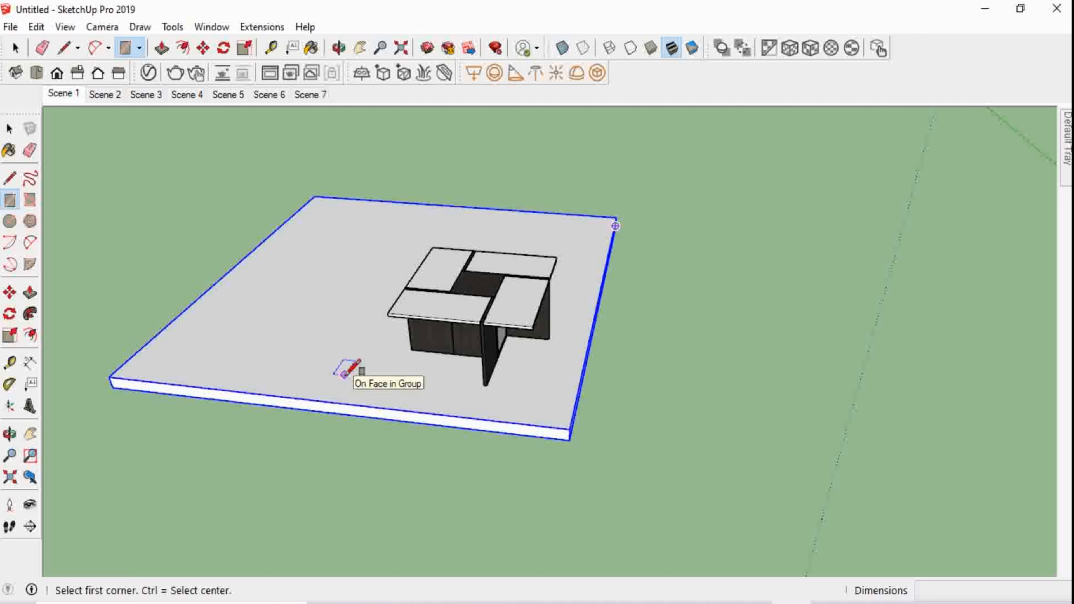
pyautogui.click(183, 47)
pyautogui.press('space')
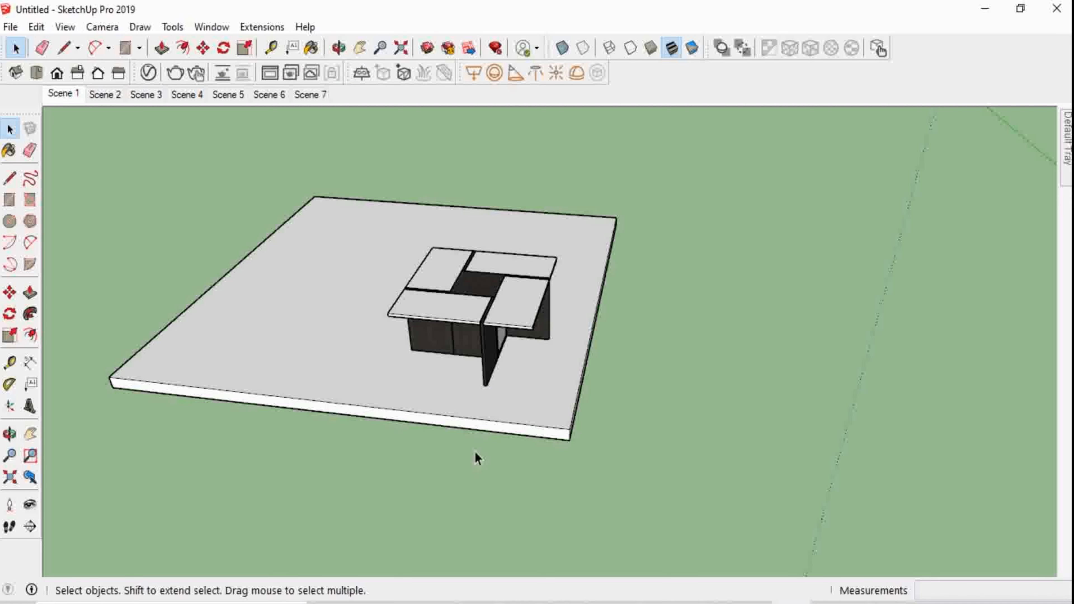
# Open the floor group for editing and offset the slab's top outline inward by 9"
pyautogui.click(381, 388)
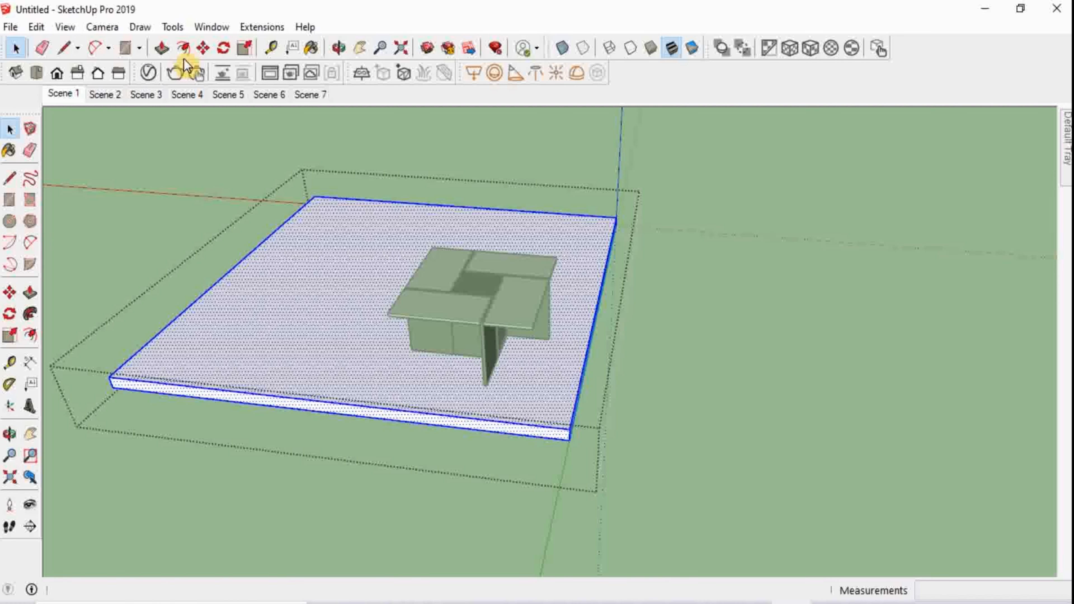
pyautogui.click(183, 47)
pyautogui.click(274, 397)
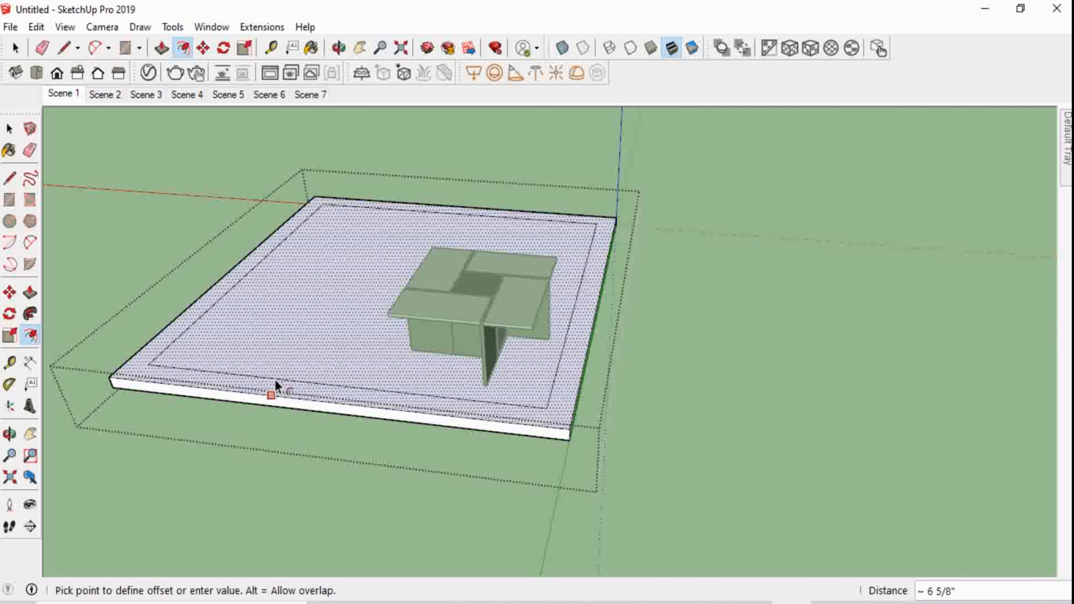
pyautogui.press('Return')
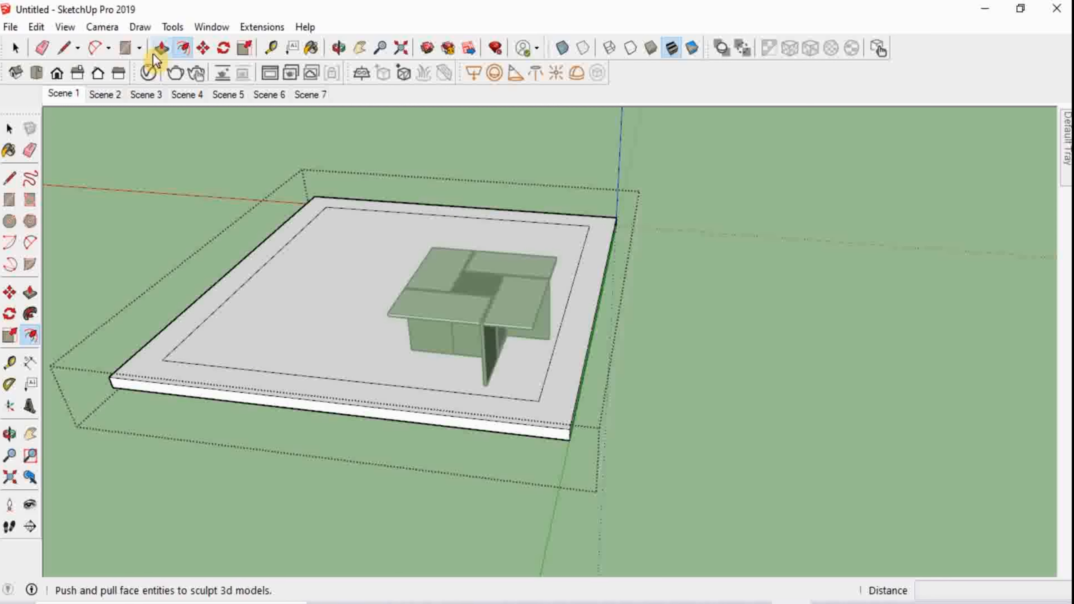
# Draw short lines from the inner outline's two front corners out to the slab's outer edges to split the border strip
pyautogui.click(69, 47)
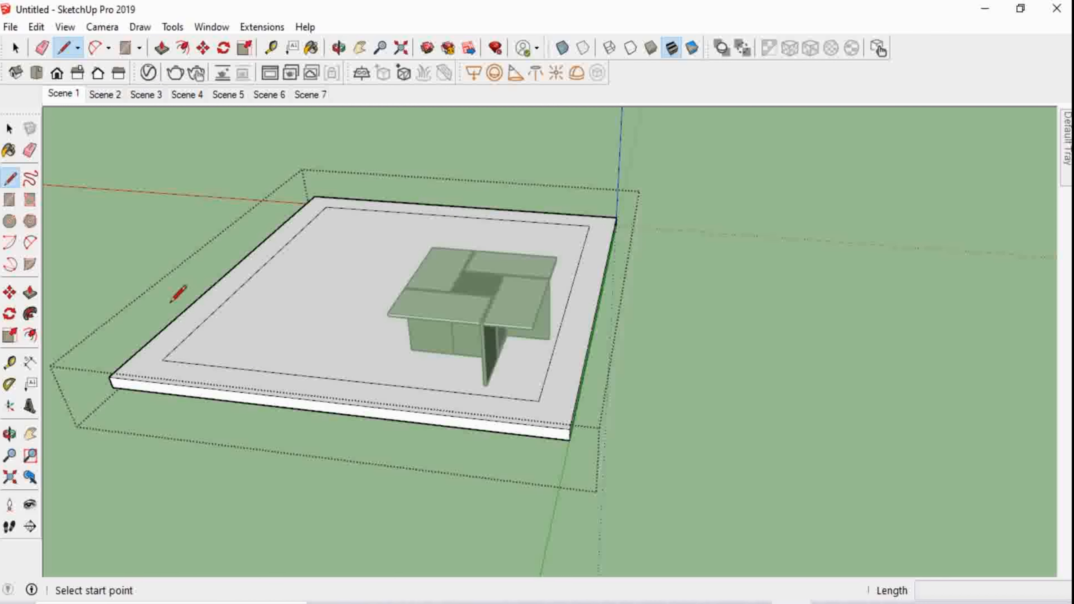
pyautogui.scroll(2, 171, 301)
pyautogui.click(160, 349)
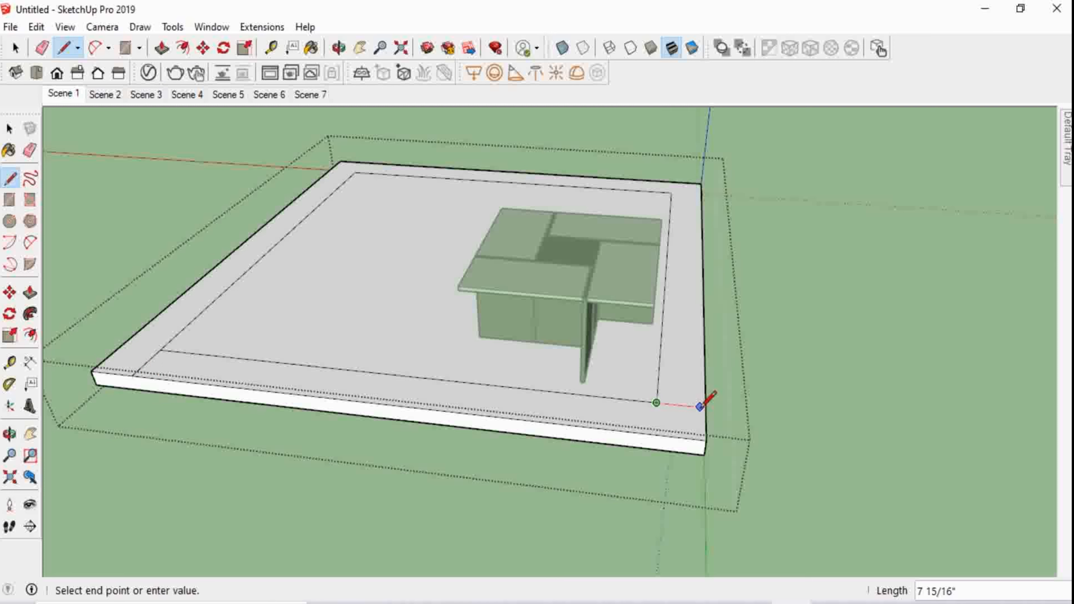
pyautogui.press('space')
pyautogui.click(692, 356)
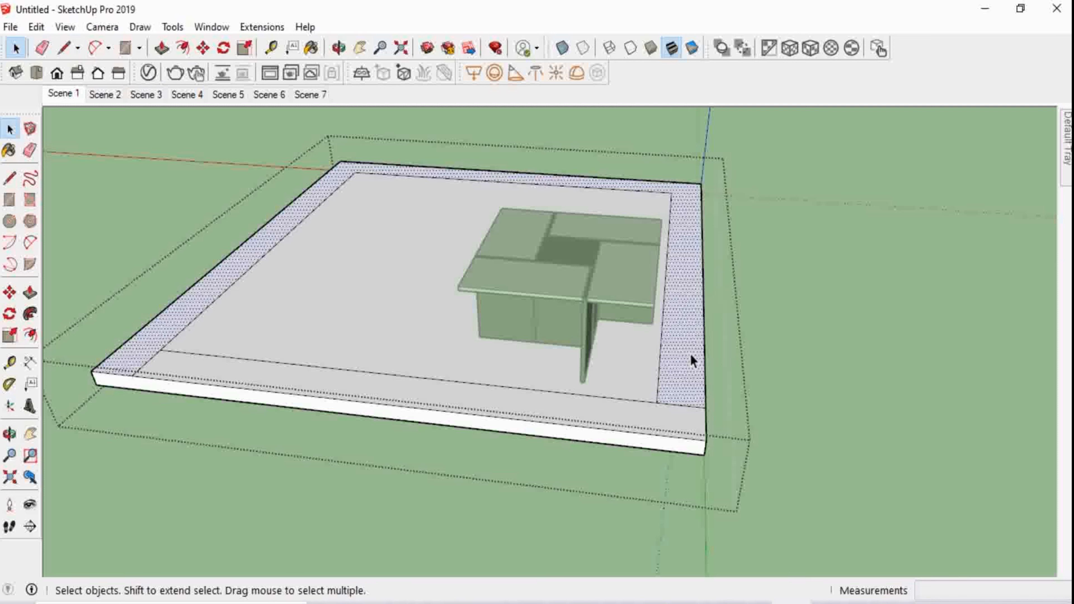
pyautogui.click(162, 47)
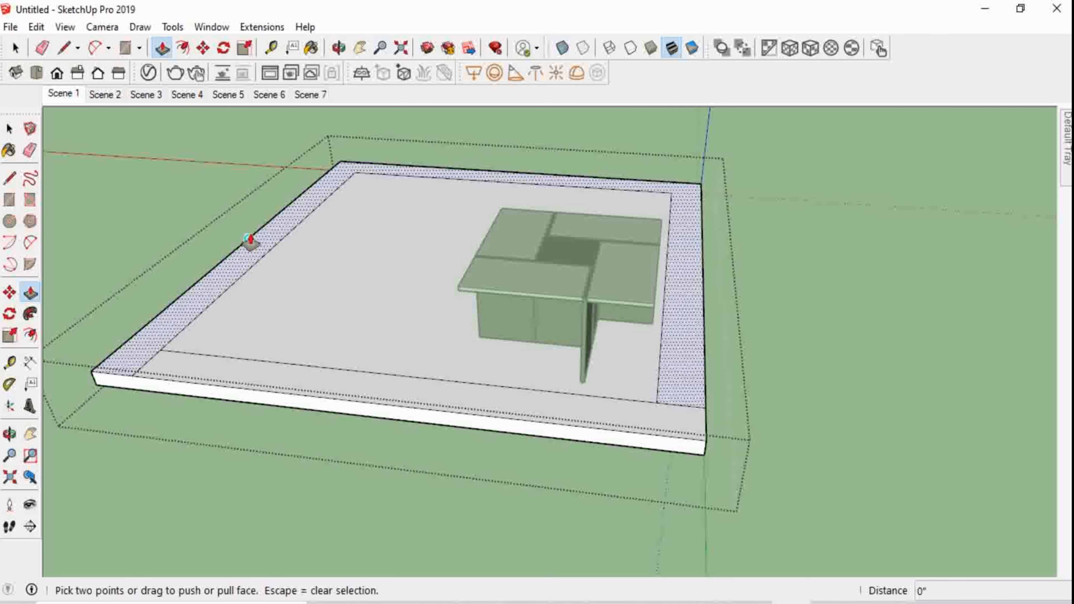
pyautogui.click(249, 239)
pyautogui.scroll(-4, 260, 180)
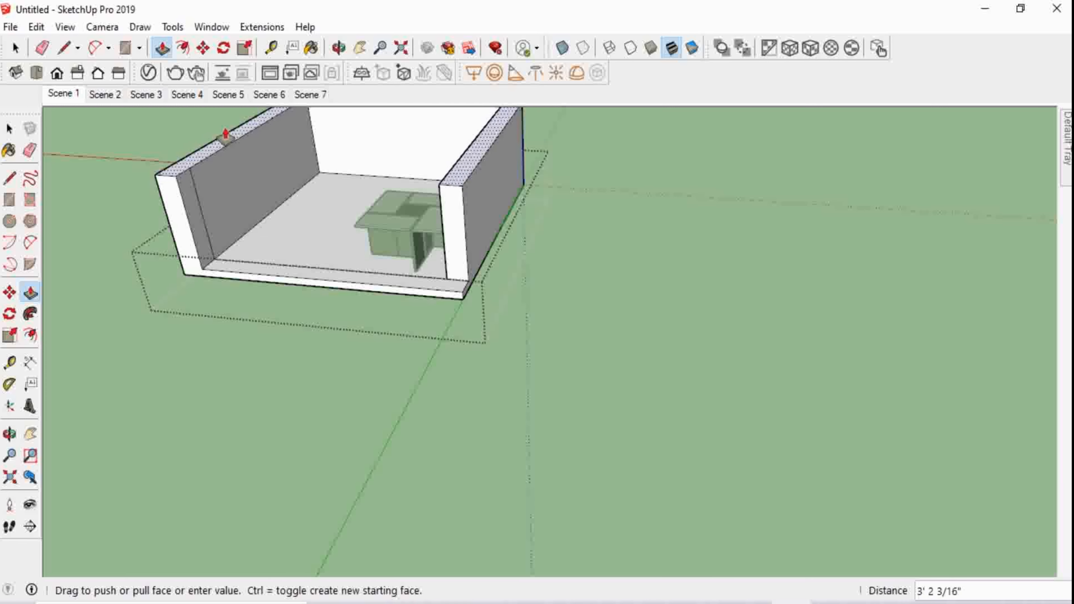
pyautogui.press('Escape')
# Draw a 9" line from the inner outline's back right corner to the slab's outer edge to separate the right side strip
pyautogui.scroll(5, 558, 168)
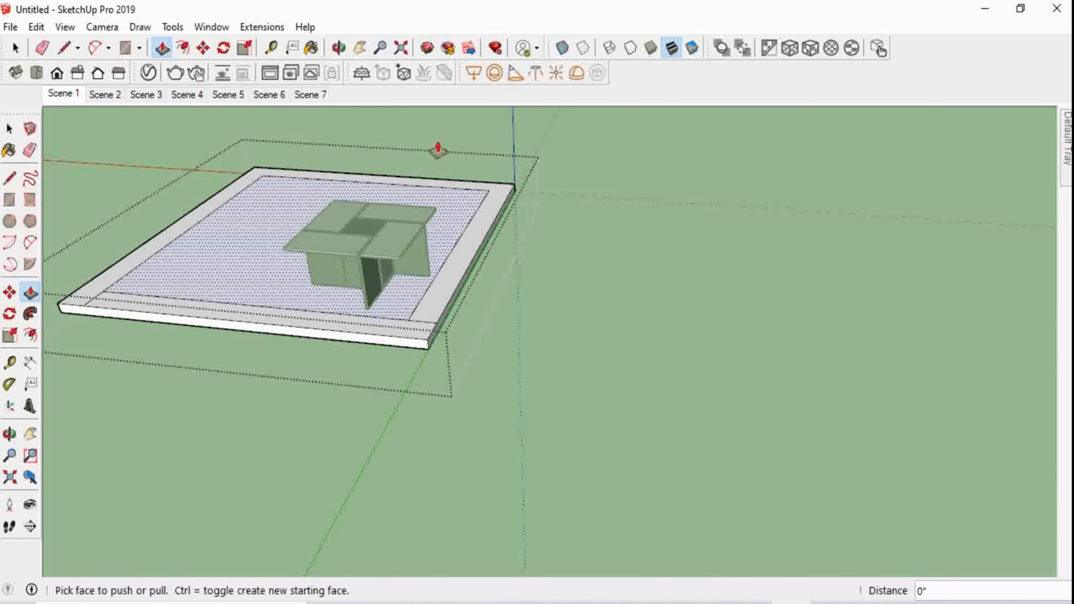
pyautogui.click(64, 47)
pyautogui.scroll(2, 672, 208)
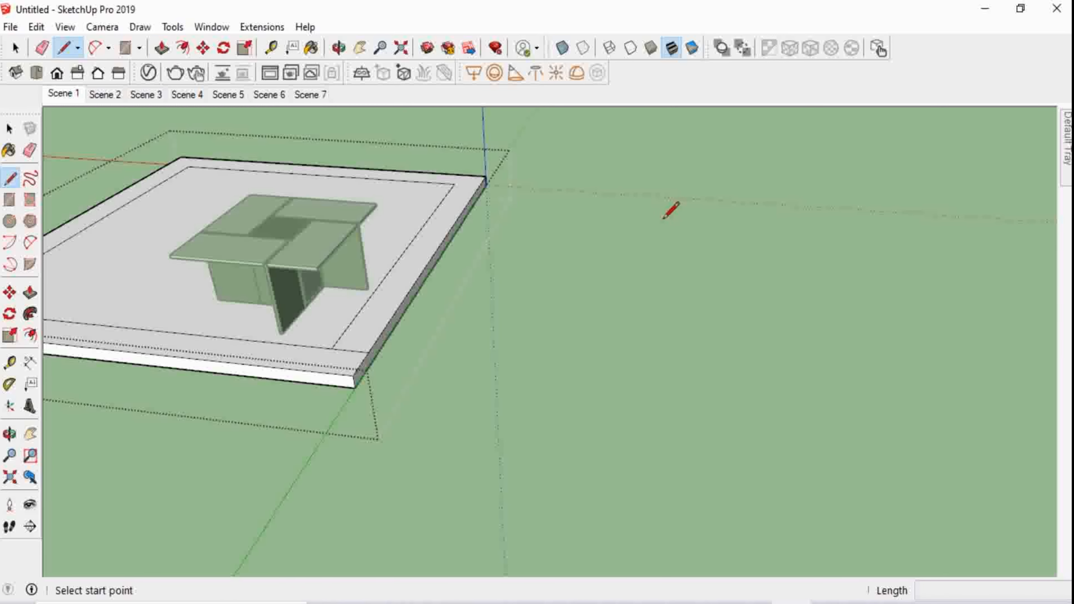
pyautogui.click(455, 184)
pyautogui.click(479, 186)
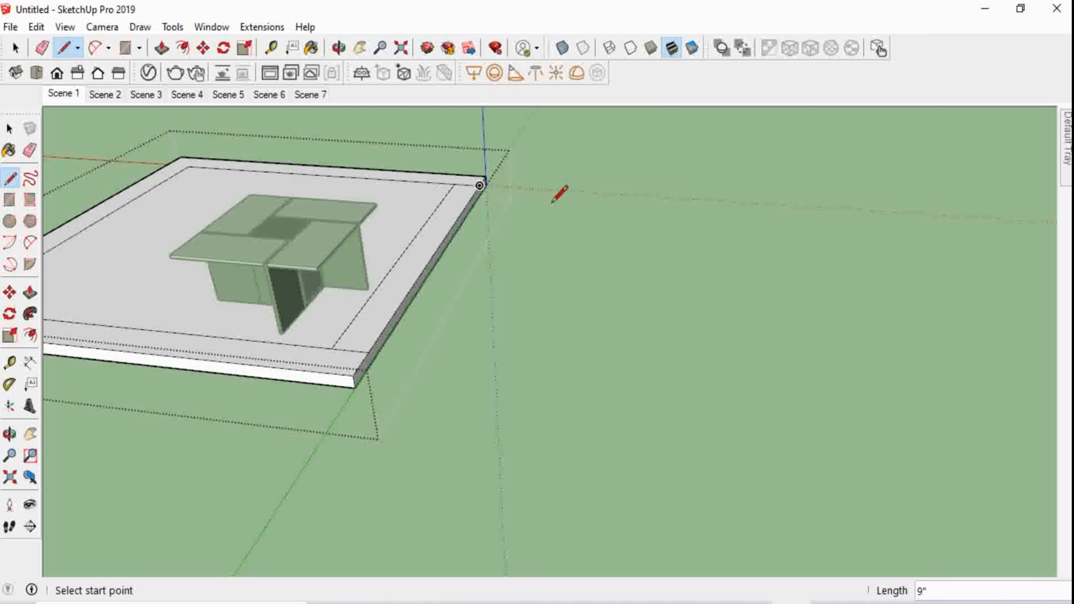
pyautogui.press('space')
# Push/Pull the L-shaped border strip along the left and back sides up 10' to form two walls
pyautogui.scroll(-1, 469, 170)
pyautogui.click(163, 50)
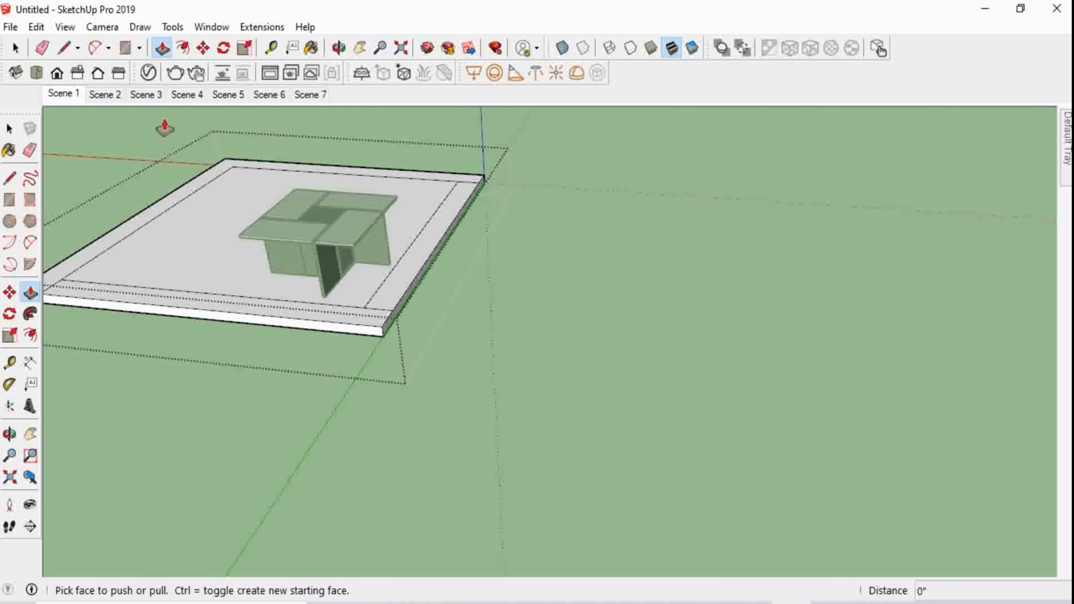
pyautogui.click(171, 208)
pyautogui.scroll(-2, 172, 207)
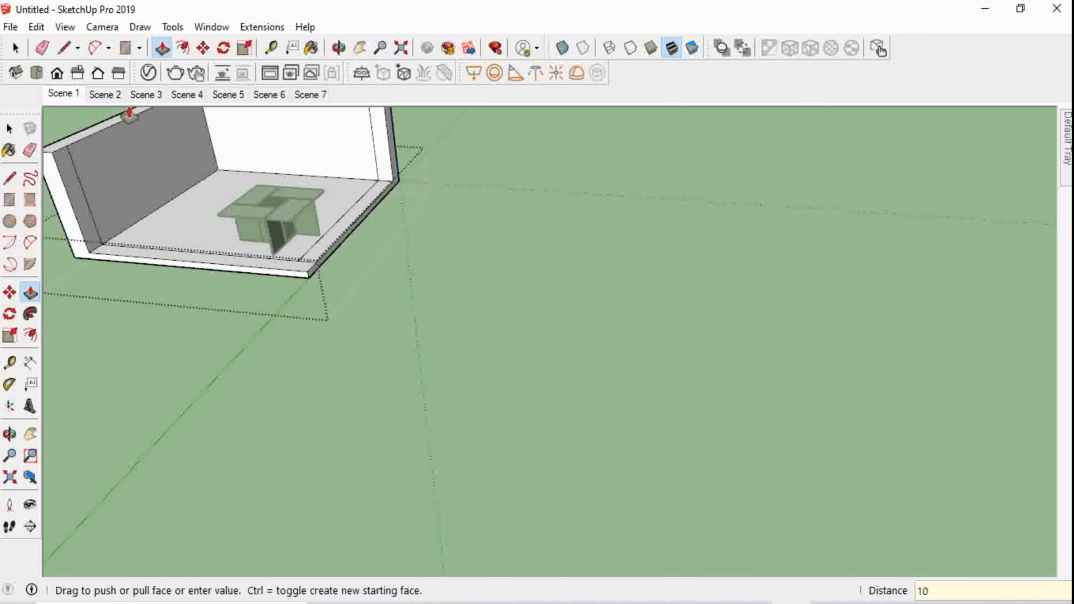
pyautogui.press('Return')
pyautogui.scroll(-4, 356, 381)
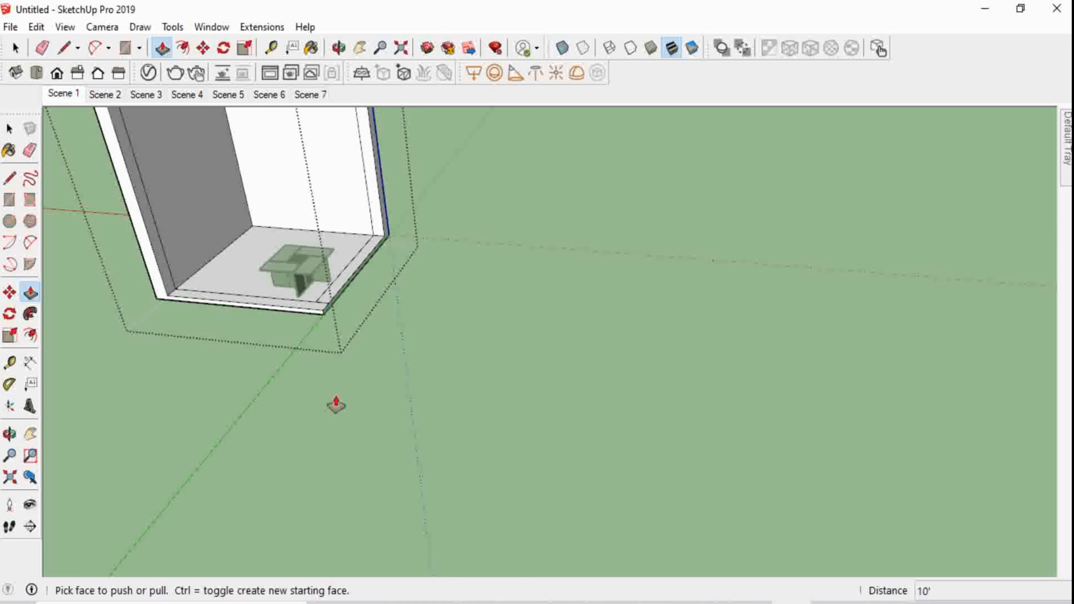
pyautogui.scroll(1, 368, 375)
pyautogui.press('space')
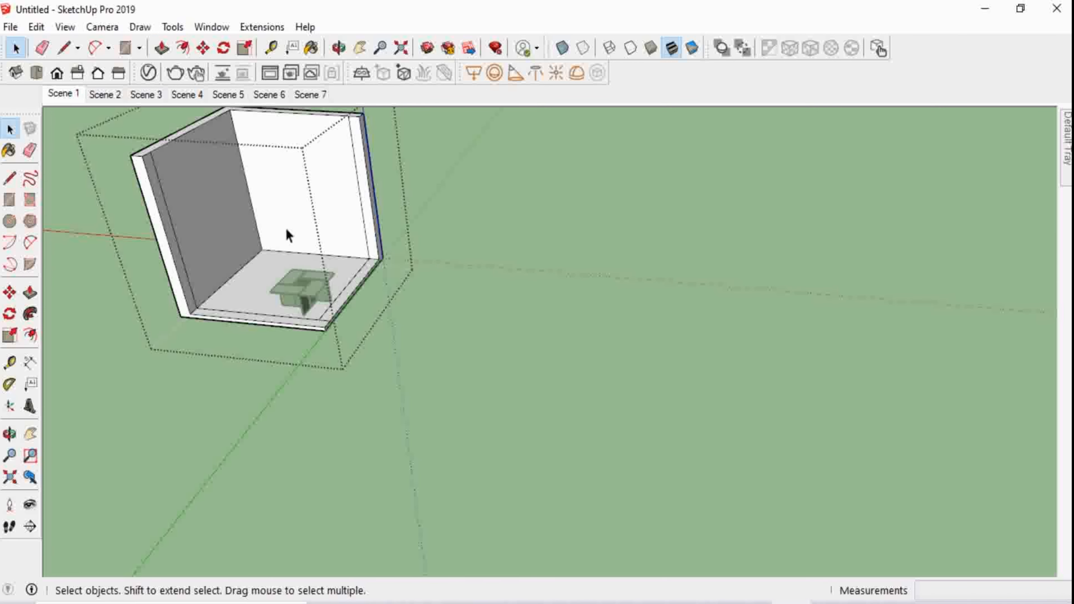
# Leave the floor group, select the whole table and move it about 3' 1" across the floor toward the corner between the walls
pyautogui.scroll(5, 288, 230)
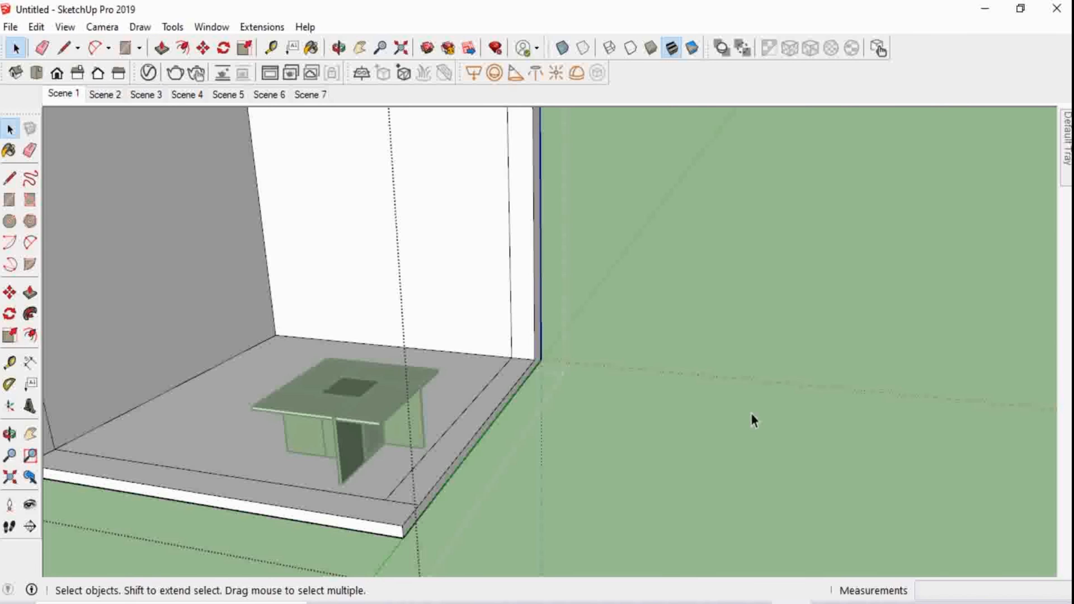
pyautogui.click(752, 414)
pyautogui.scroll(1, 377, 422)
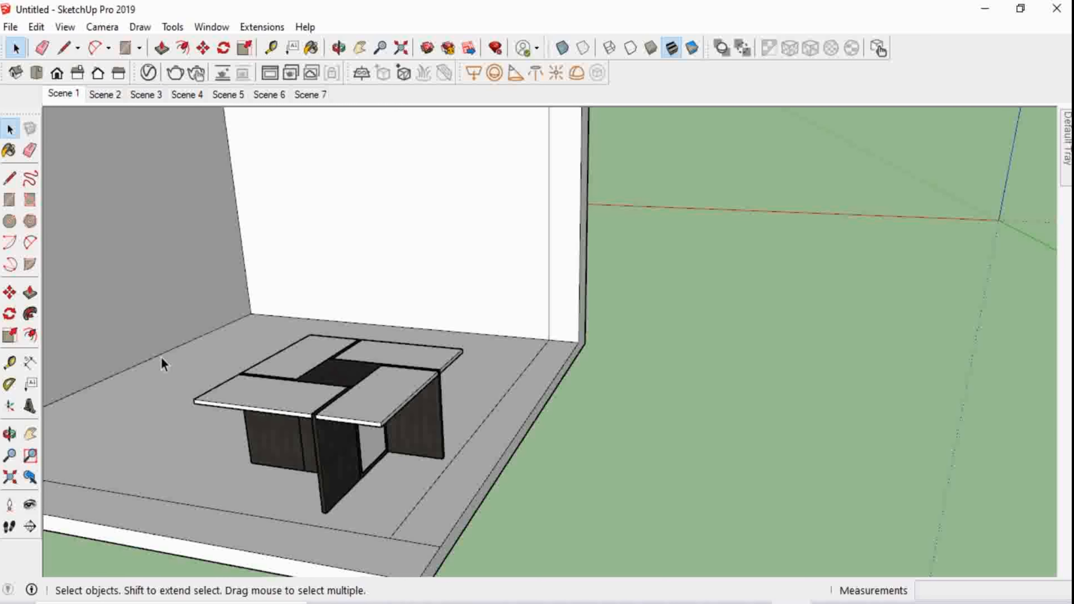
pyautogui.moveTo(186, 371); pyautogui.dragTo(363, 449)
pyautogui.moveTo(93, 160); pyautogui.dragTo(812, 561)
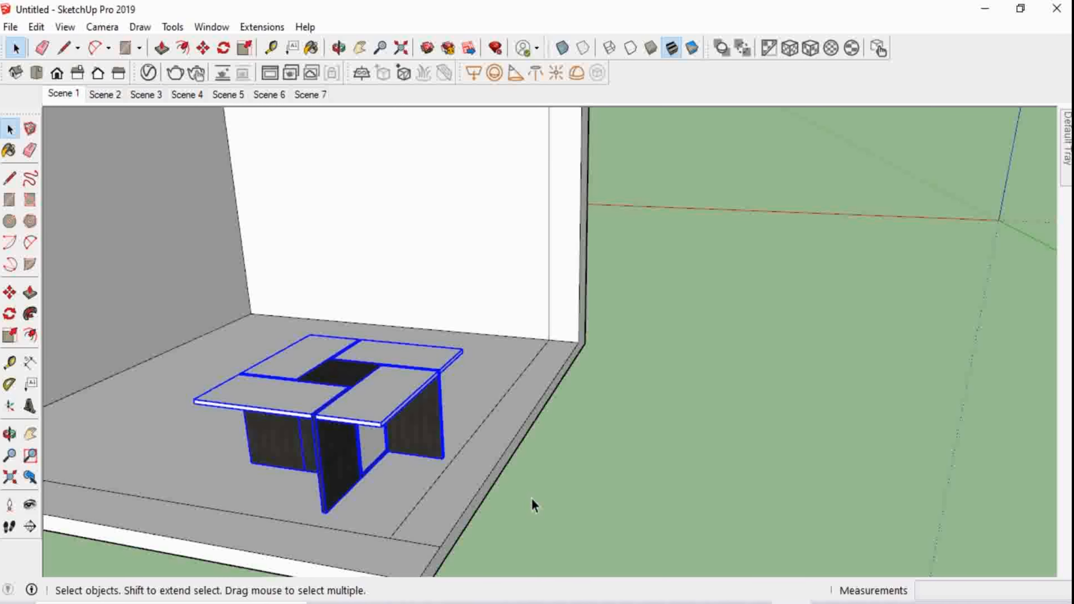
pyautogui.click(203, 48)
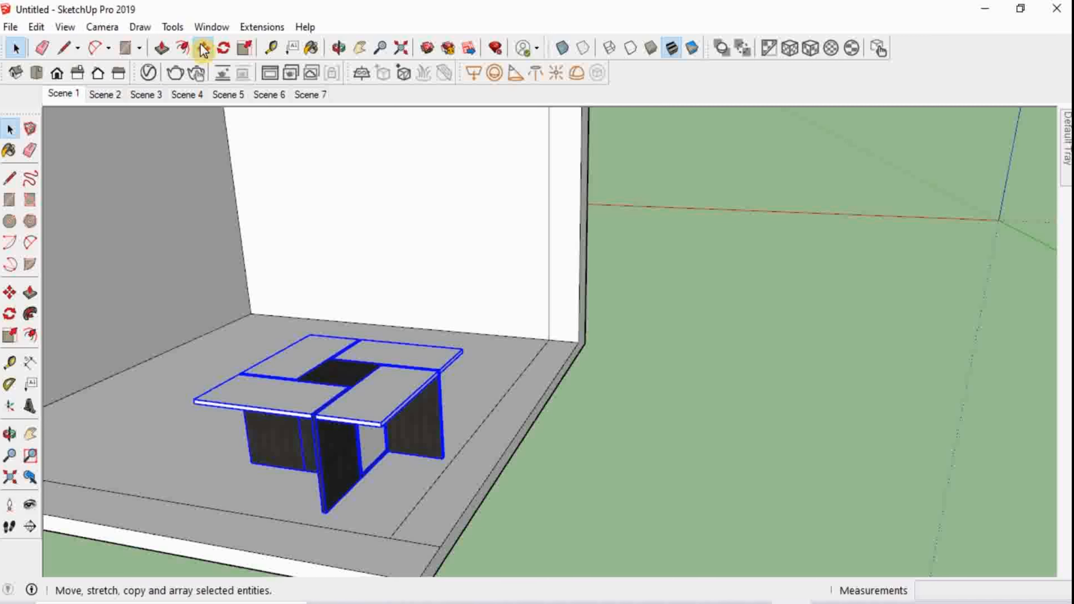
pyautogui.click(97, 444)
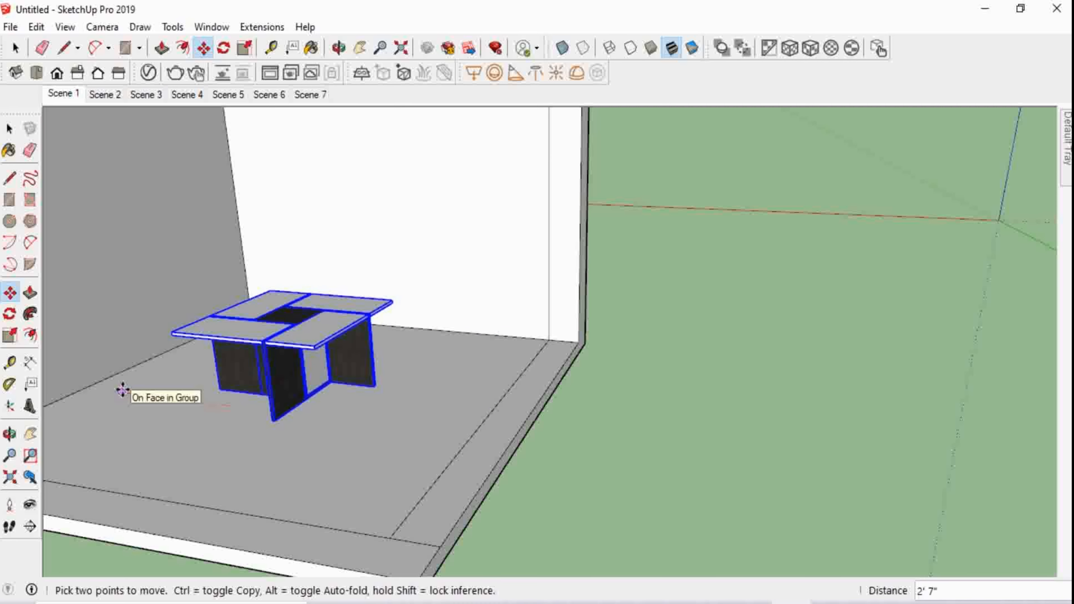
pyautogui.click(101, 395)
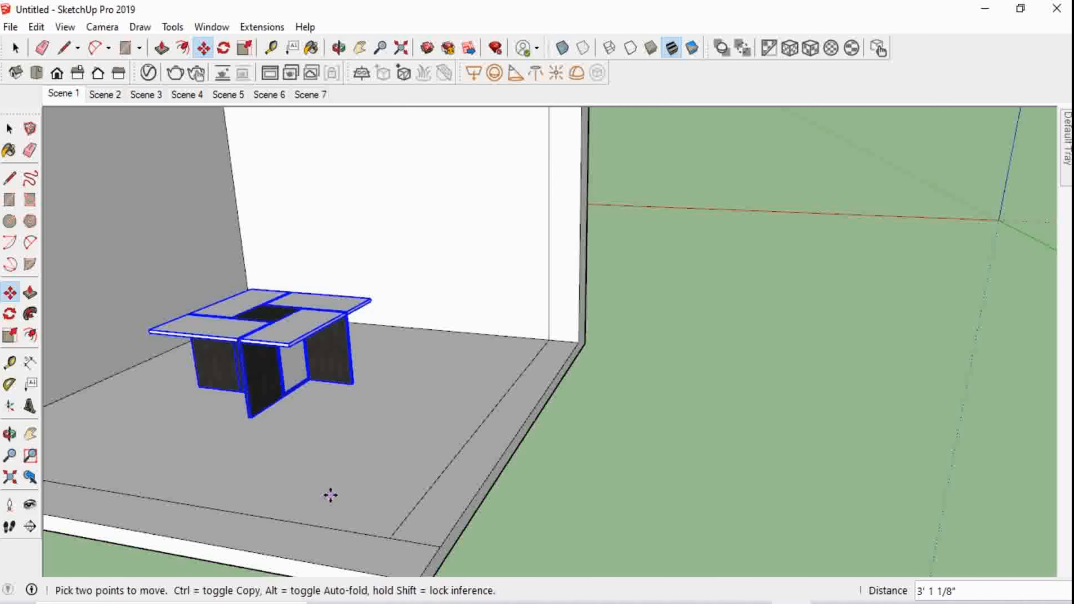
# Examine the table's placement inside the two-walled room from several angles and distances
pyautogui.moveTo(319, 407); pyautogui.dragTo(273, 314, button='middle')
pyautogui.scroll(3, 262, 243)
pyautogui.scroll(-4, 393, 319)
pyautogui.scroll(3, 133, 302)
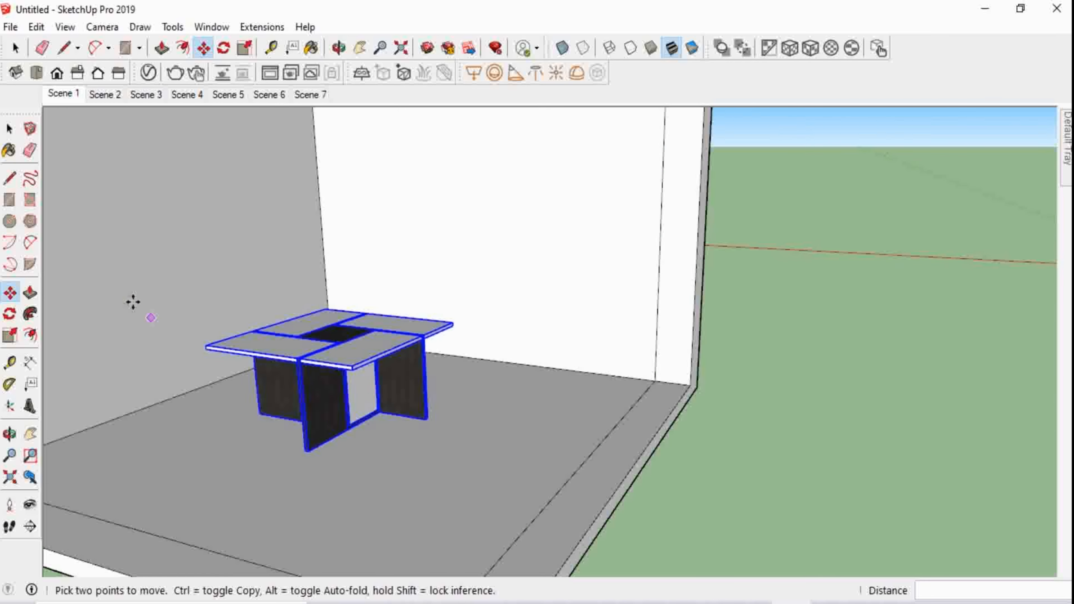
pyautogui.moveTo(648, 398); pyautogui.dragTo(575, 372, button='middle')
pyautogui.scroll(-4, 613, 385)
pyautogui.scroll(-3, 614, 385)
pyautogui.moveTo(585, 214); pyautogui.dragTo(453, 170, button='middle')
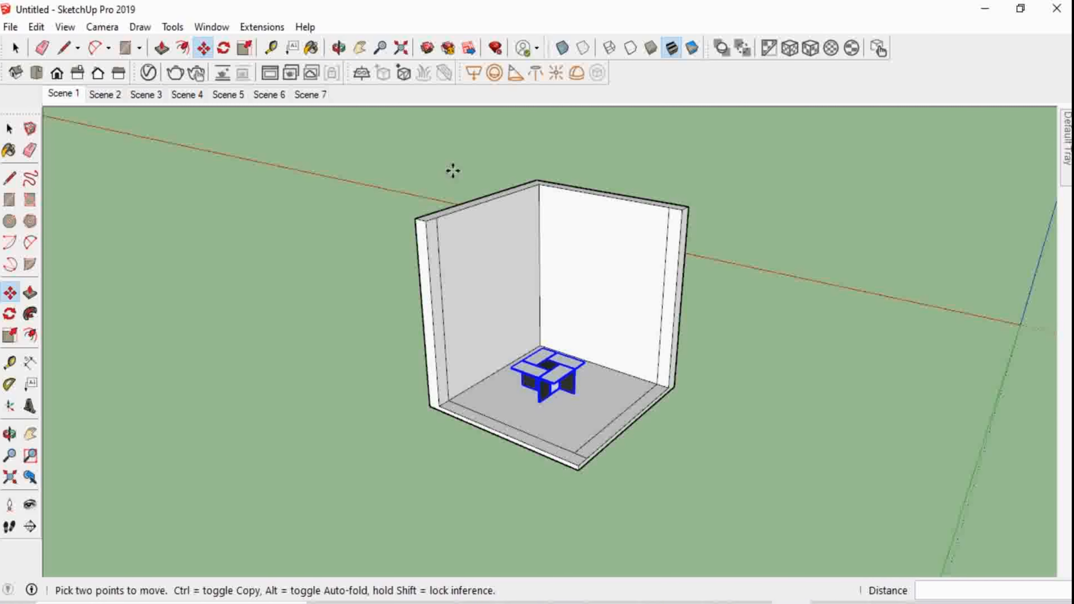
# Draw a horizontal line along the red axis from the left wall's top inner edge out over the table
pyautogui.scroll(1, 427, 121)
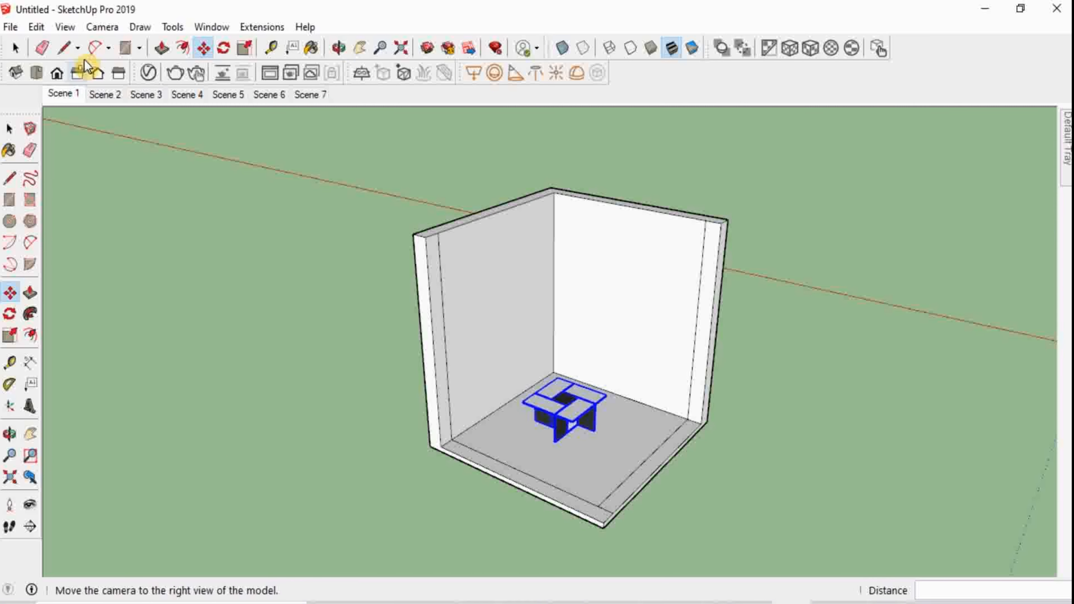
pyautogui.click(64, 47)
pyautogui.scroll(2, 614, 172)
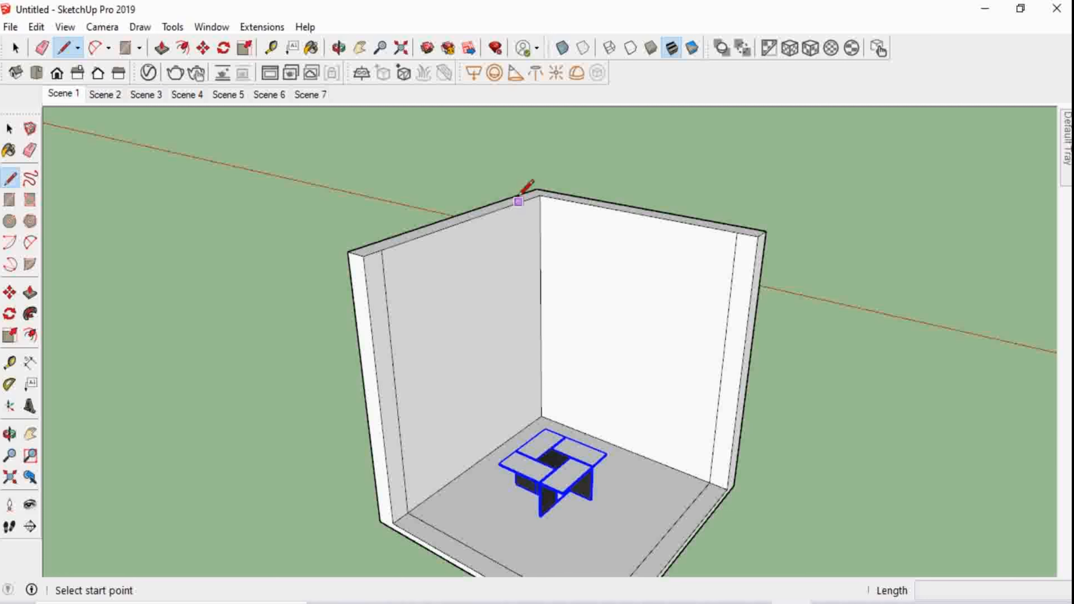
pyautogui.click(442, 228)
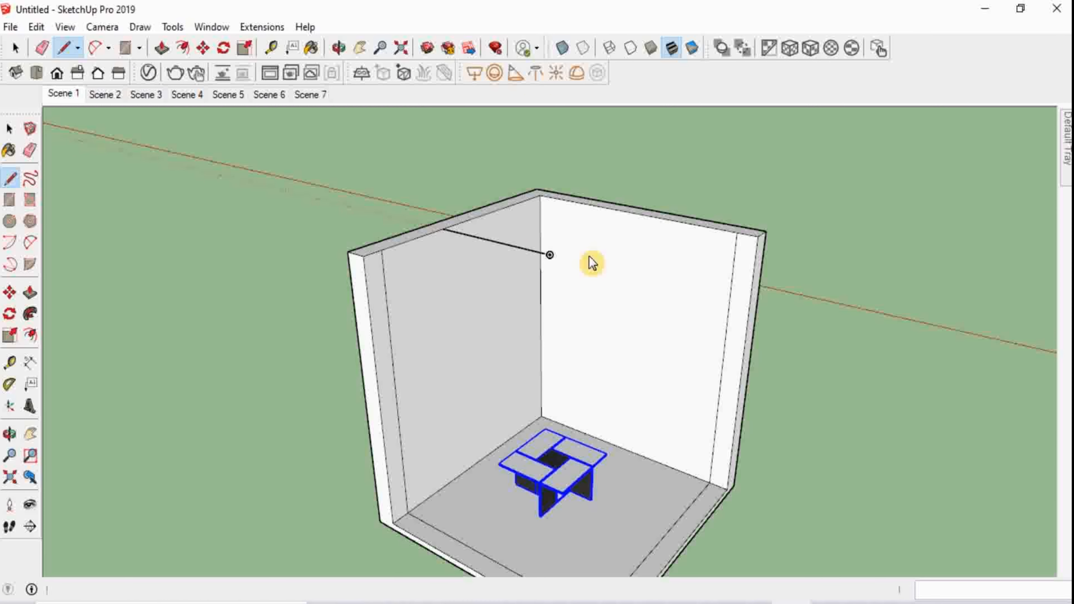
pyautogui.click(474, 72)
pyautogui.scroll(3, 655, 353)
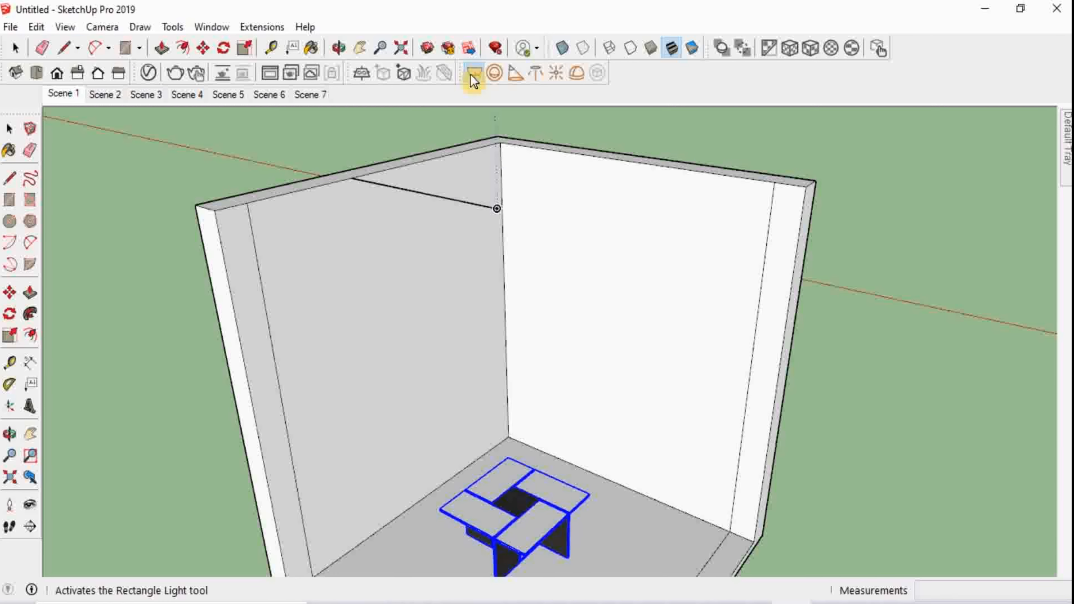
pyautogui.click(498, 211)
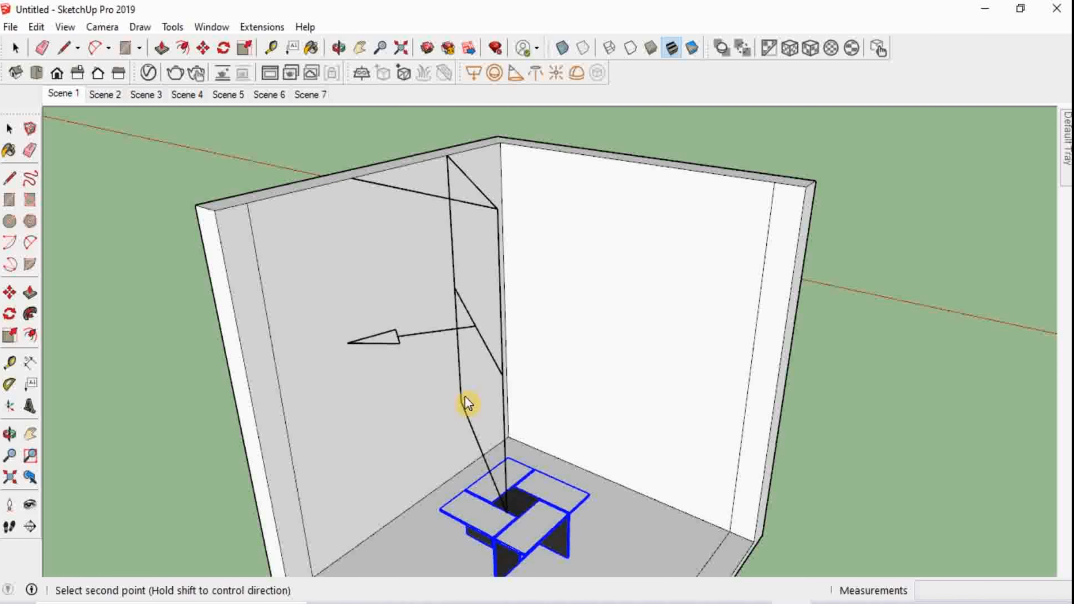
pyautogui.press('space')
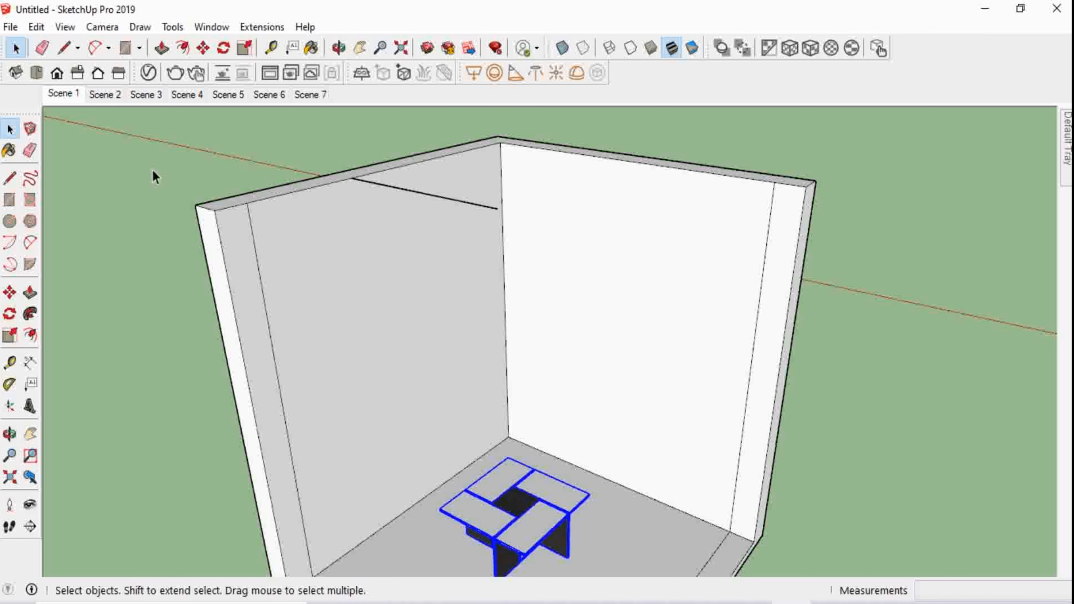
# Draw a line along the green axis from the first line's free end to the right wall's top inner edge
pyautogui.click(65, 49)
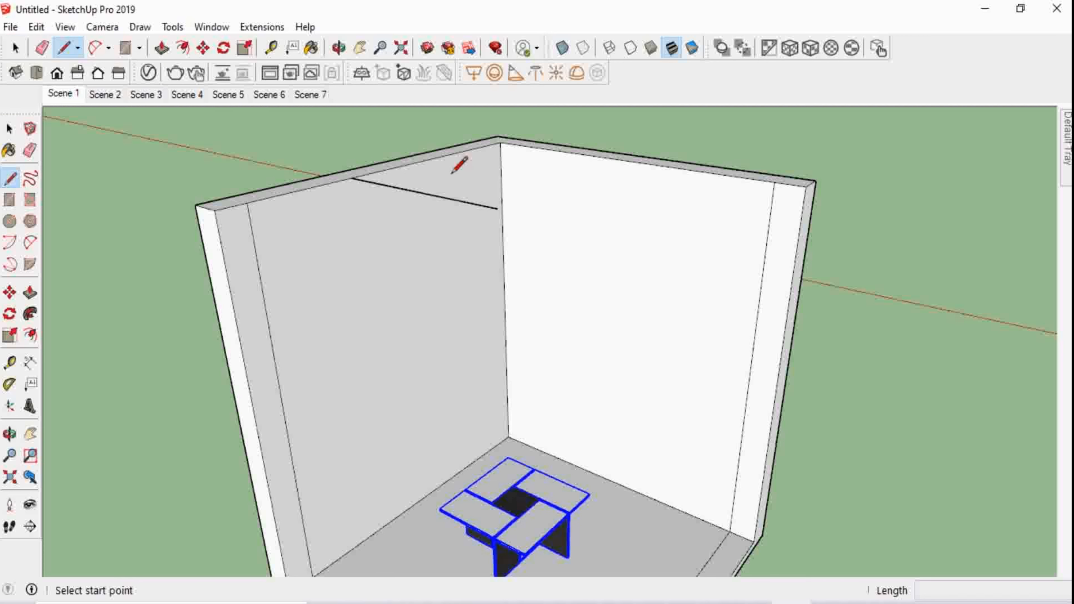
pyautogui.click(497, 209)
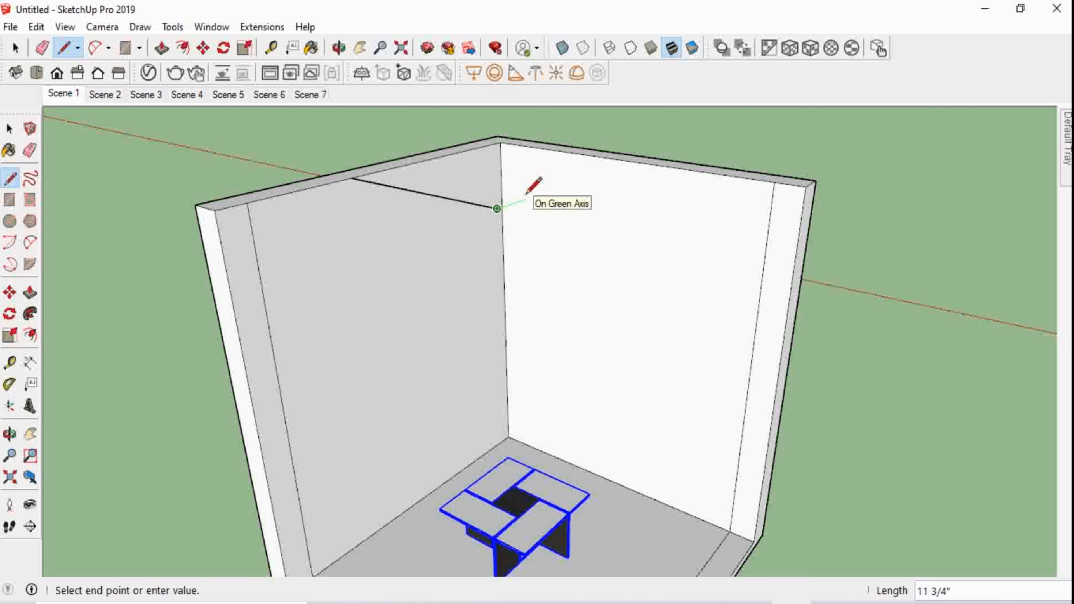
pyautogui.click(632, 161)
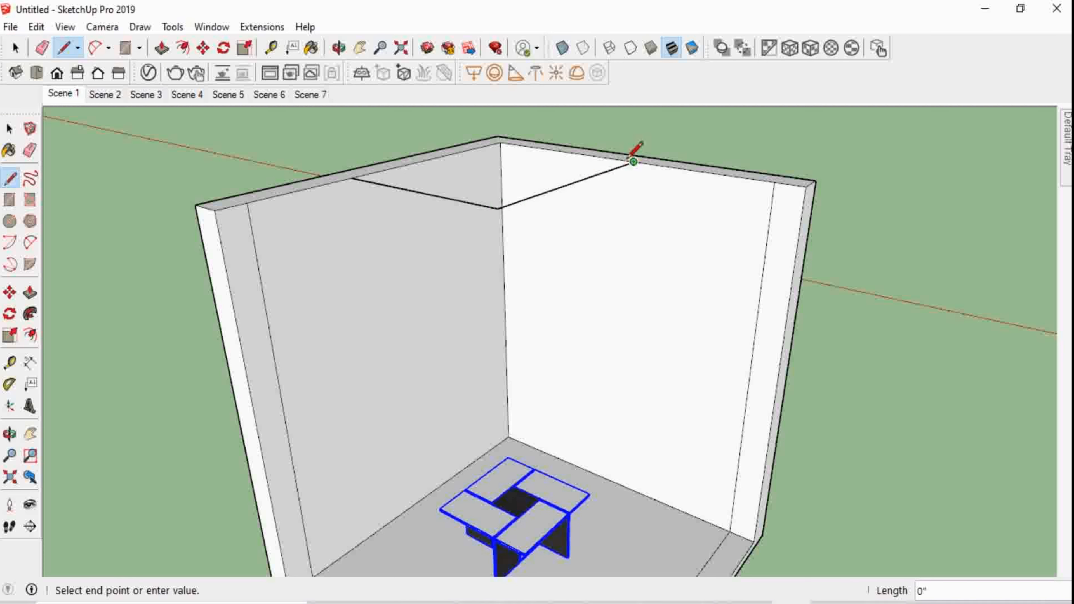
pyautogui.press('space')
pyautogui.scroll(-1, 727, 304)
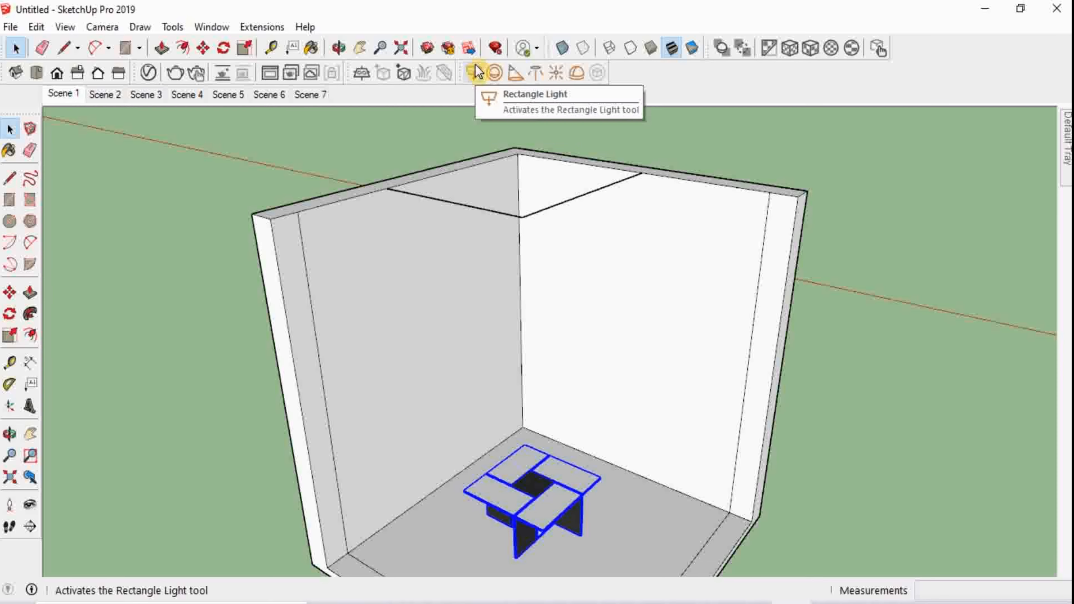
# Place a V-Ray rectangle light spanning from the guide lines' outer corner to the walls' inner top corner
pyautogui.moveTo(598, 326); pyautogui.dragTo(527, 163, button='middle')
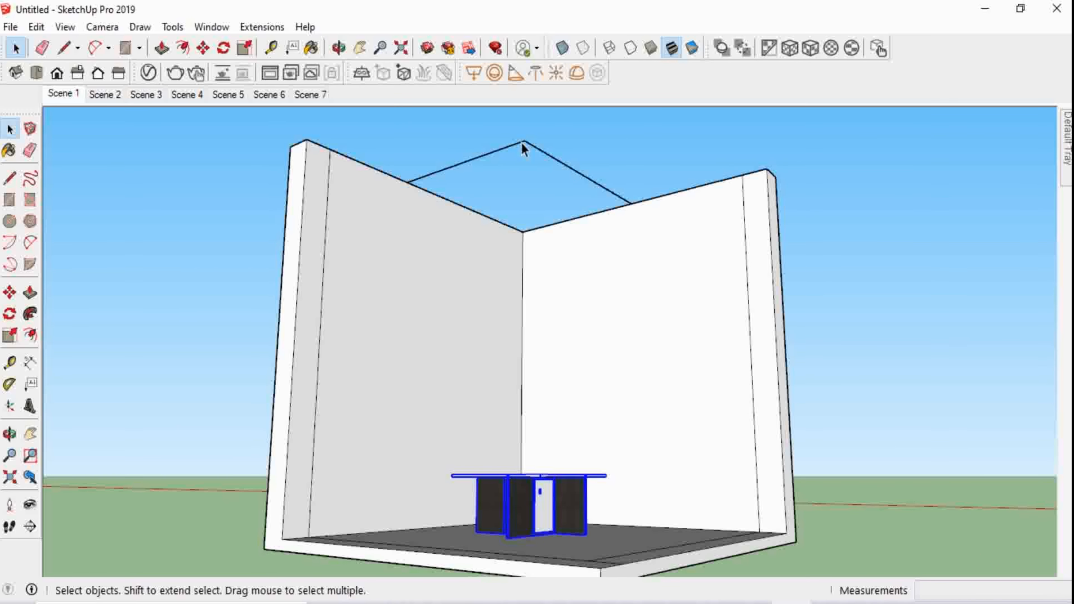
pyautogui.scroll(4, 525, 149)
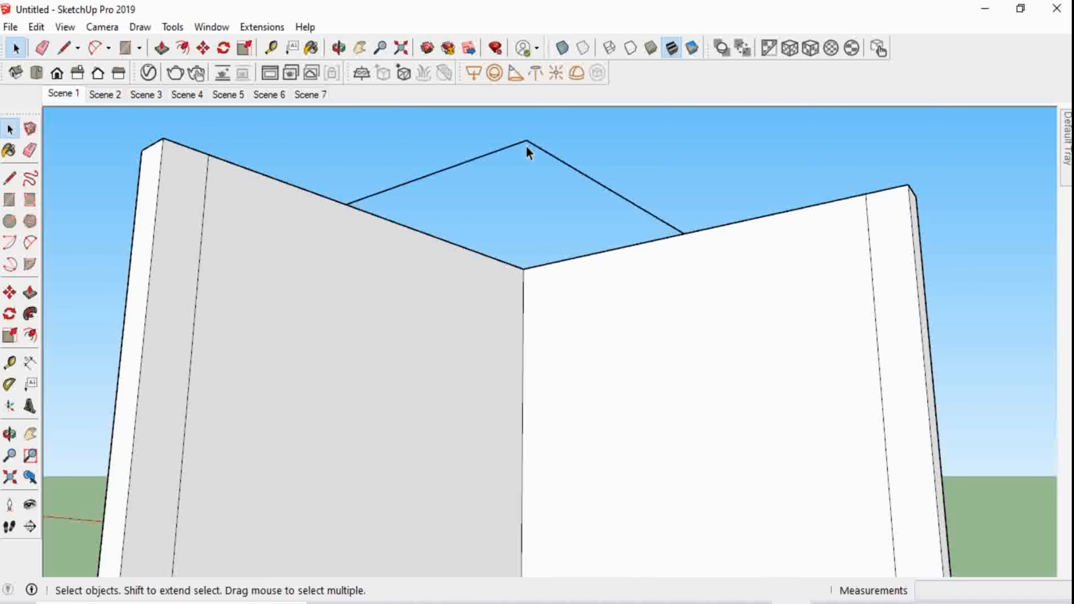
pyautogui.click(473, 73)
pyautogui.click(527, 141)
pyautogui.click(527, 271)
# Examine the rectangle light's position in the room and the table with its door handle from several angles and distances
pyautogui.moveTo(557, 283); pyautogui.dragTo(550, 481, button='middle')
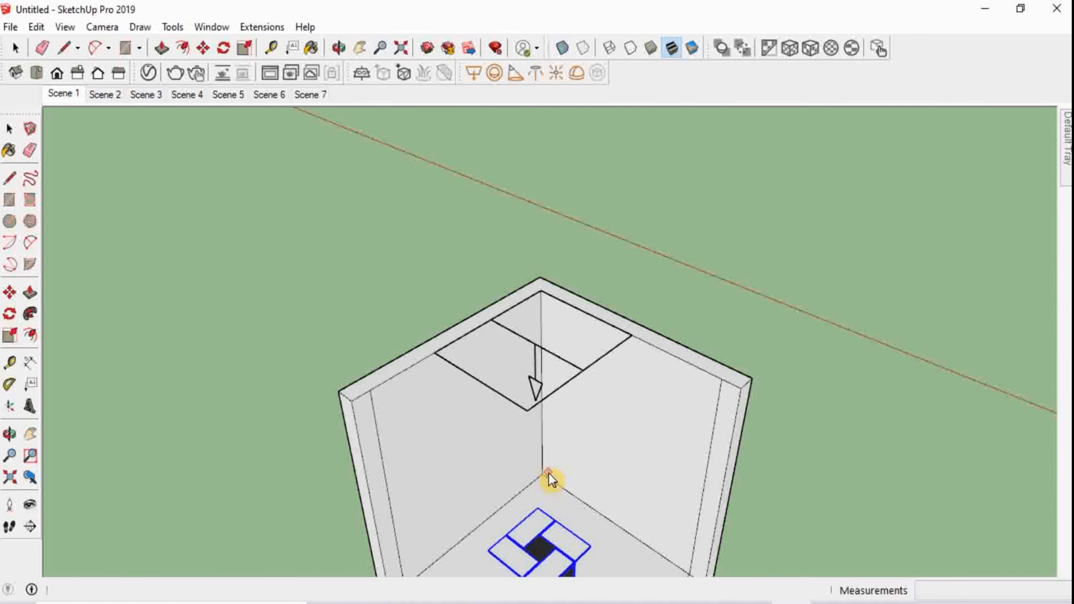
pyautogui.scroll(-3, 545, 444)
pyautogui.scroll(3, 528, 518)
pyautogui.middleClick(530, 503)
pyautogui.scroll(-2, 549, 420)
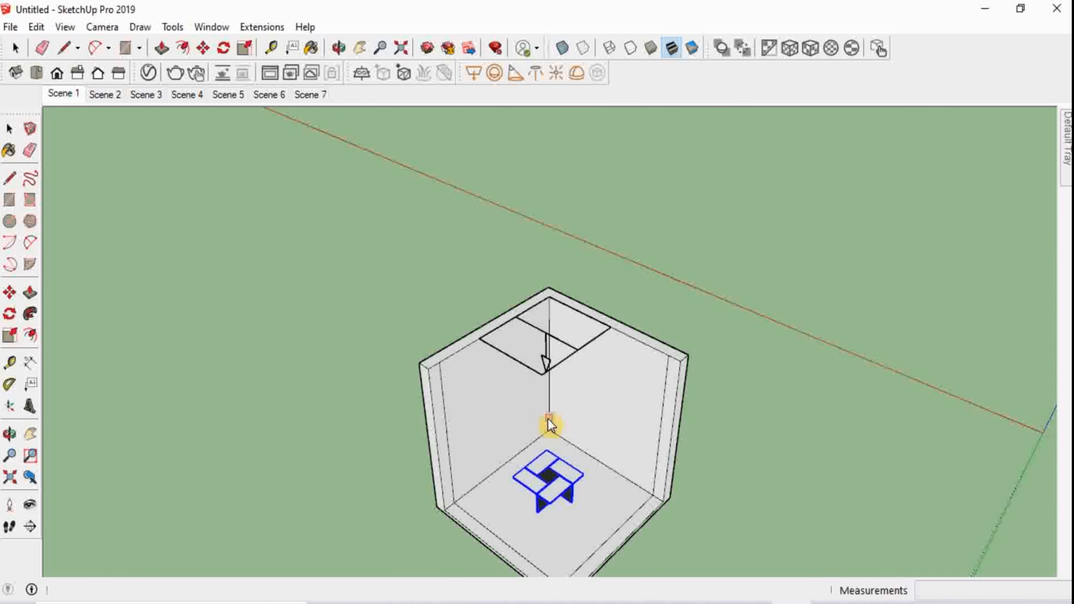
pyautogui.scroll(2, 535, 527)
pyautogui.moveTo(532, 533); pyautogui.dragTo(595, 376, button='middle')
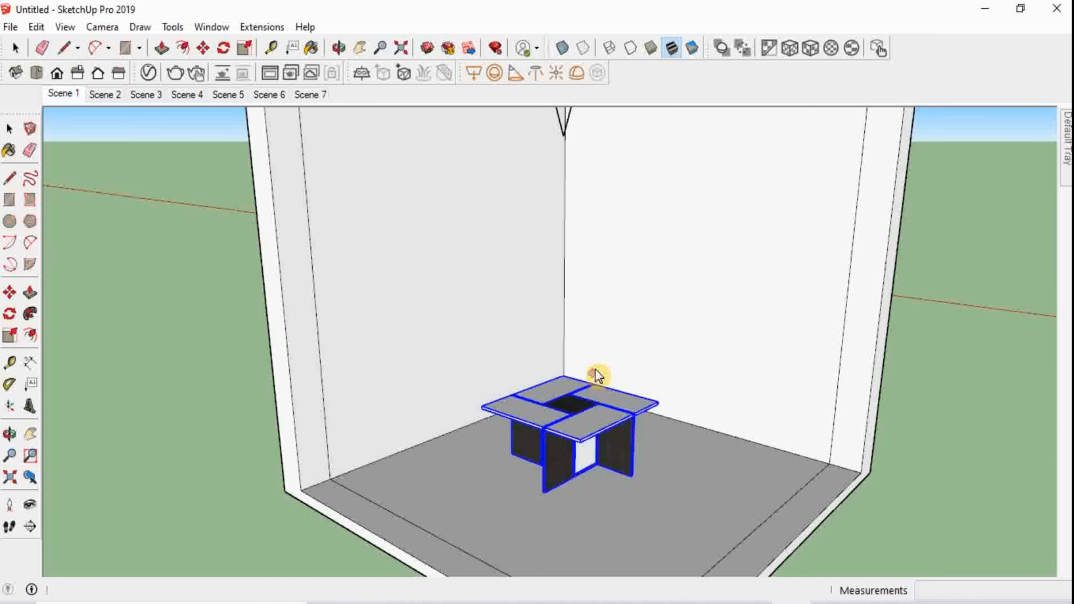
pyautogui.scroll(3, 621, 313)
pyautogui.moveTo(628, 493); pyautogui.dragTo(634, 470, button='middle')
pyautogui.scroll(-1, 634, 475)
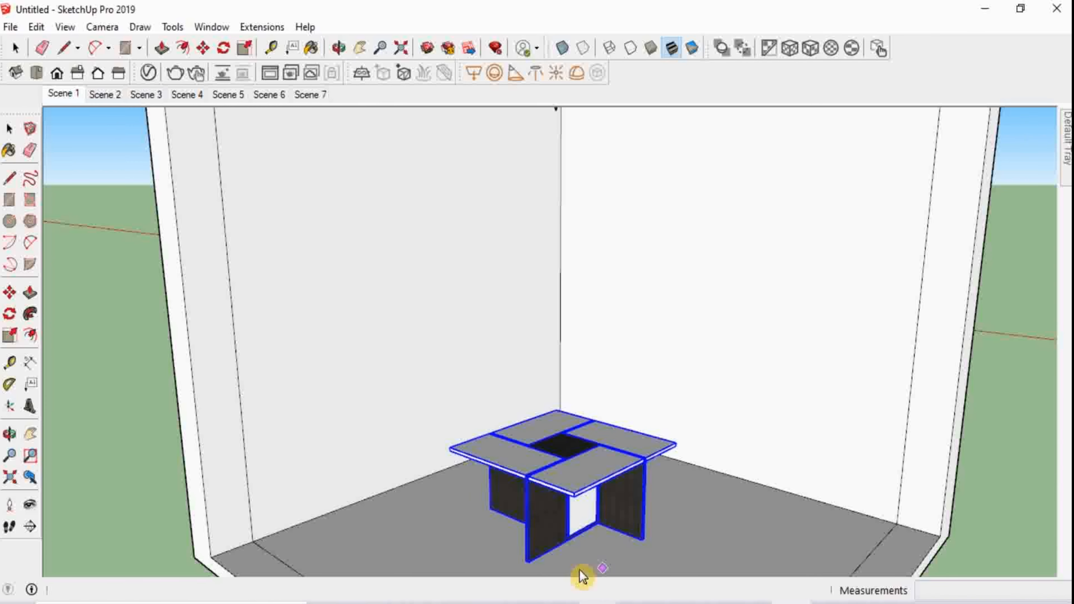
pyautogui.scroll(-2, 557, 422)
pyautogui.scroll(4, 558, 515)
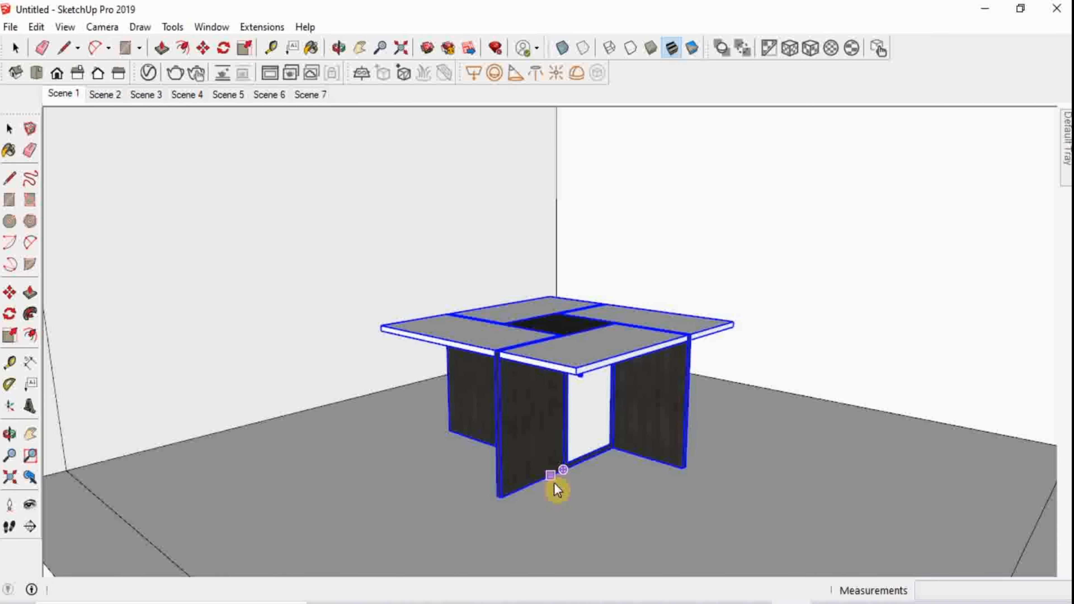
pyautogui.scroll(-1, 556, 489)
pyautogui.moveTo(557, 489); pyautogui.dragTo(406, 409, button='middle')
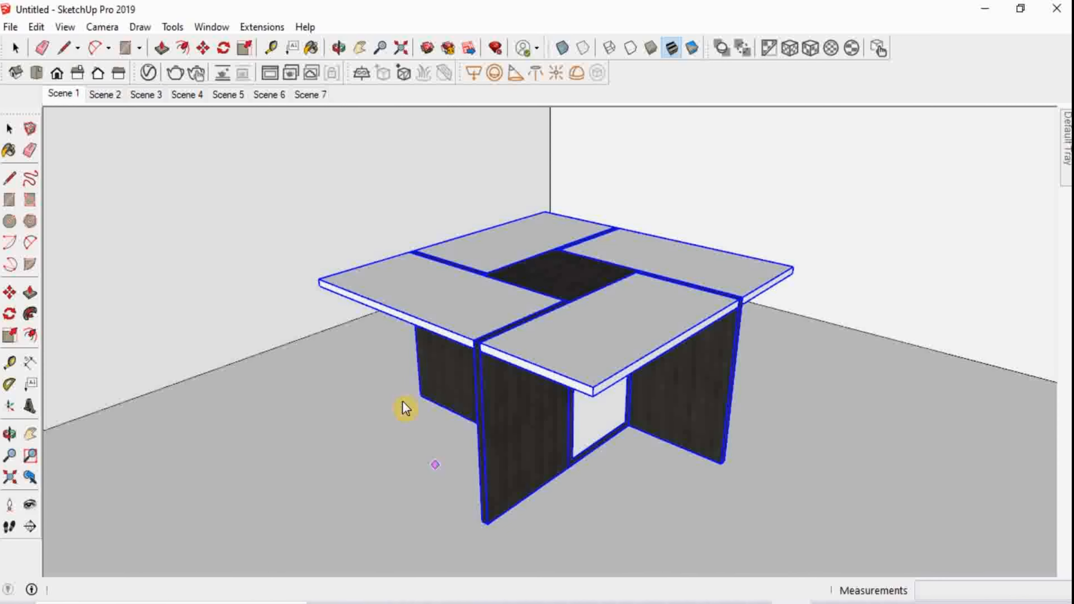
pyautogui.moveTo(510, 422); pyautogui.dragTo(525, 365, button='middle')
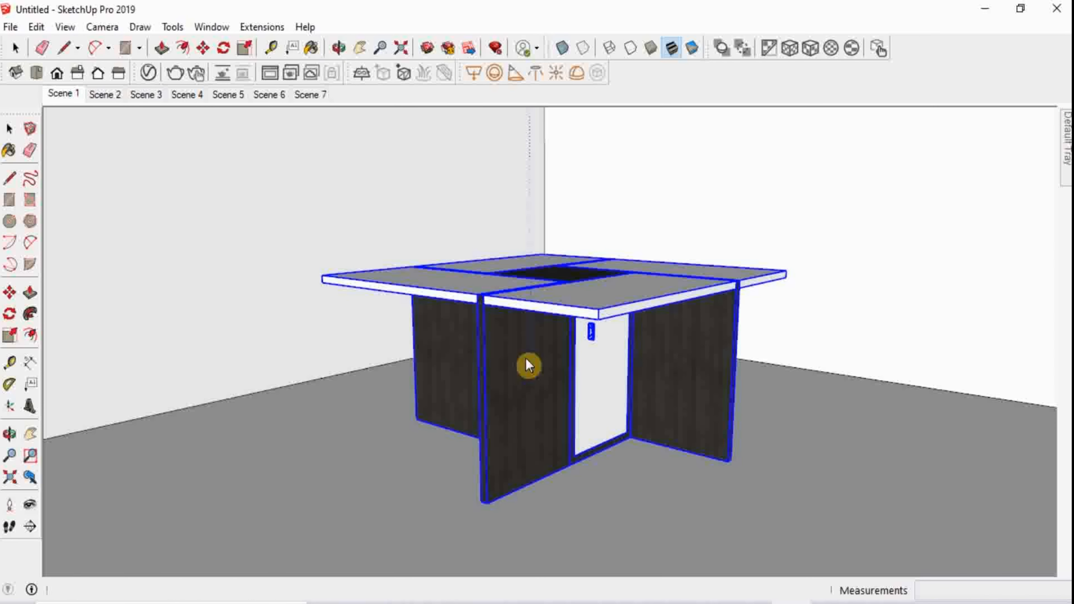
pyautogui.scroll(2, 620, 354)
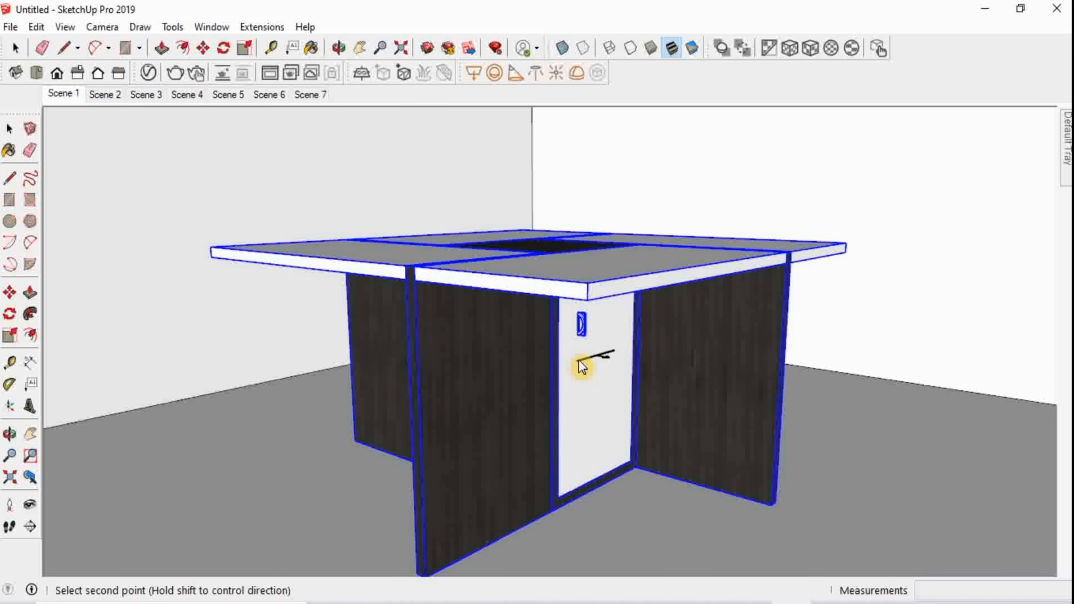
pyautogui.press('space')
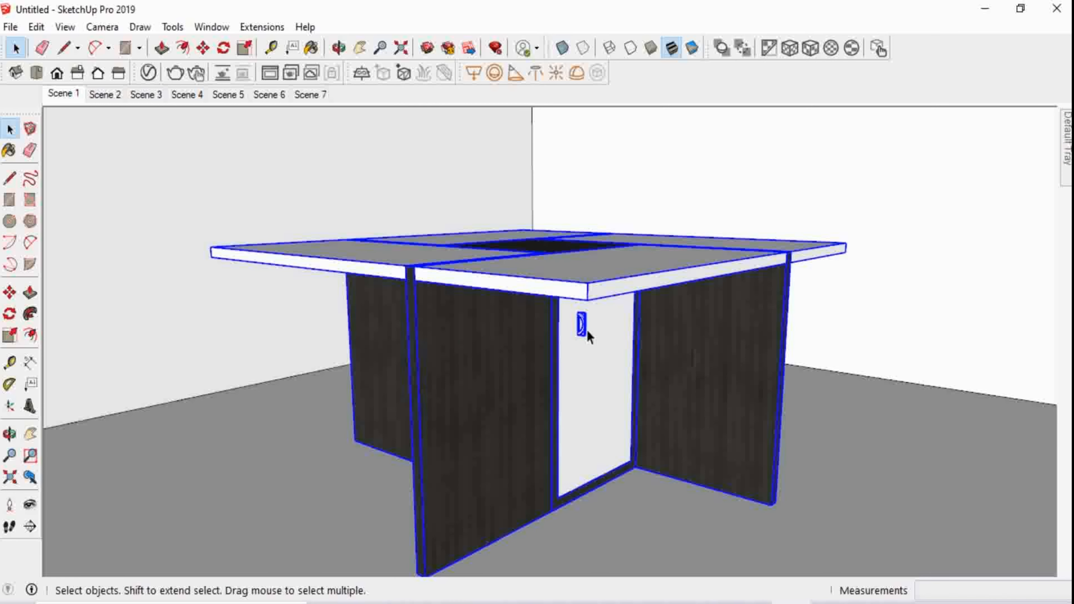
# Select the curved handle on the table's door and enlarge it with the Scale tool
pyautogui.click(587, 330)
pyautogui.click(583, 324)
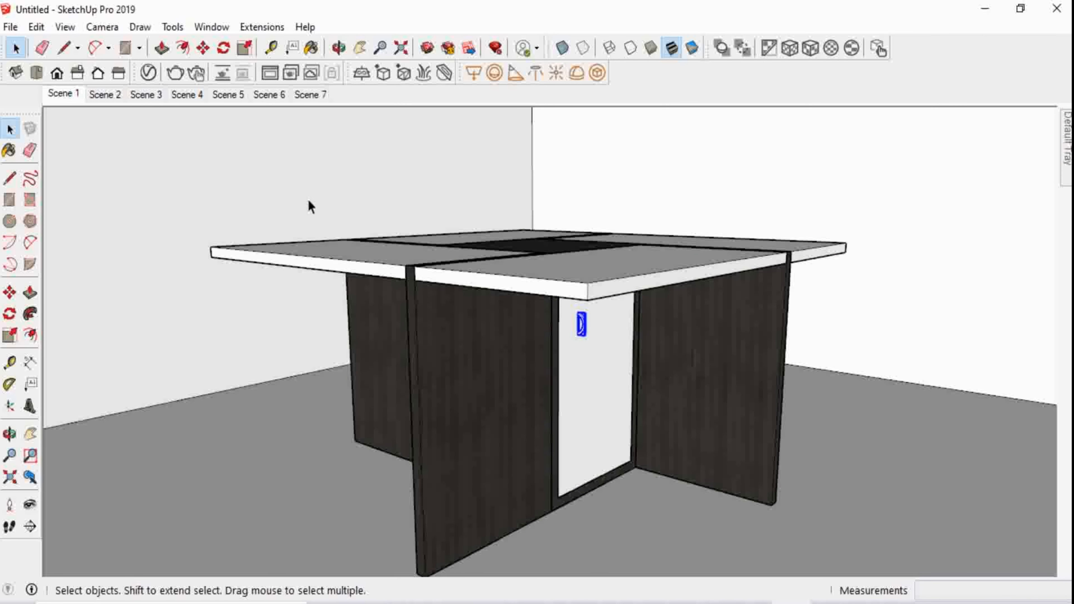
pyautogui.click(183, 48)
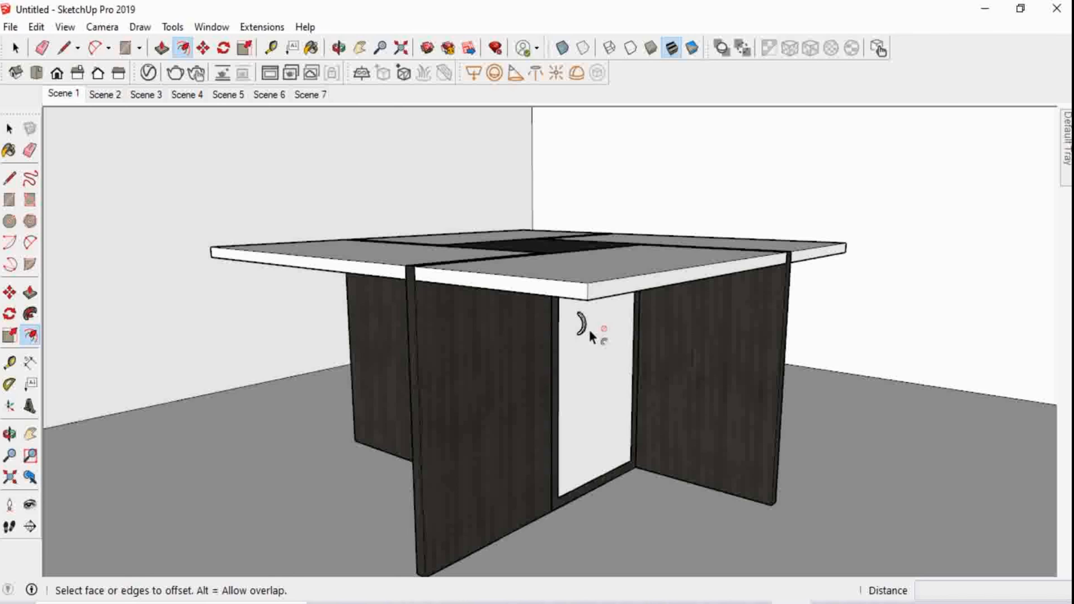
pyautogui.press('space')
pyautogui.click(582, 324)
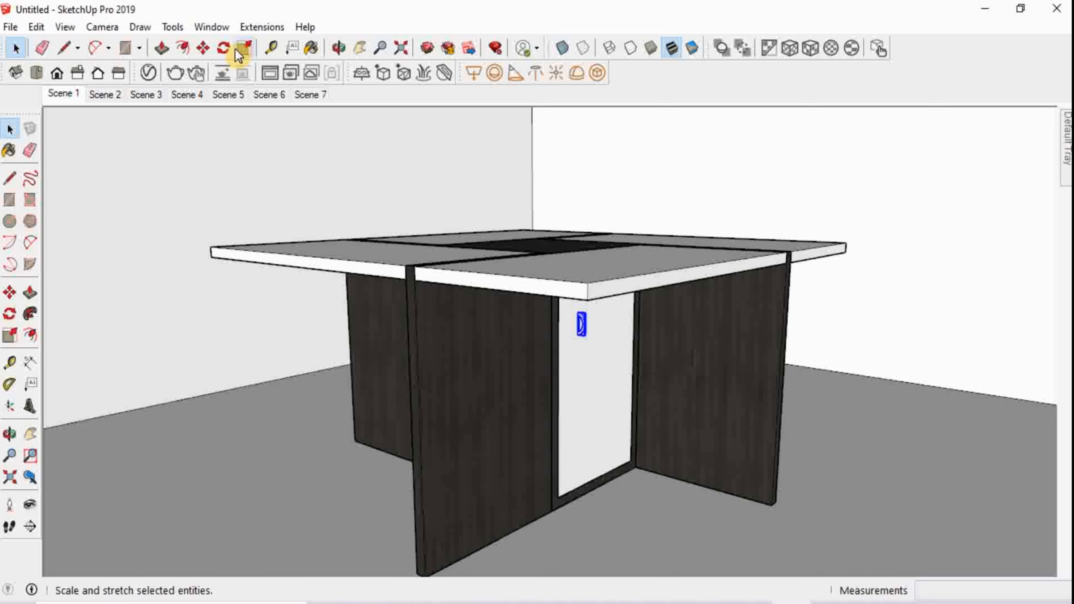
pyautogui.click(244, 48)
pyautogui.scroll(6, 574, 330)
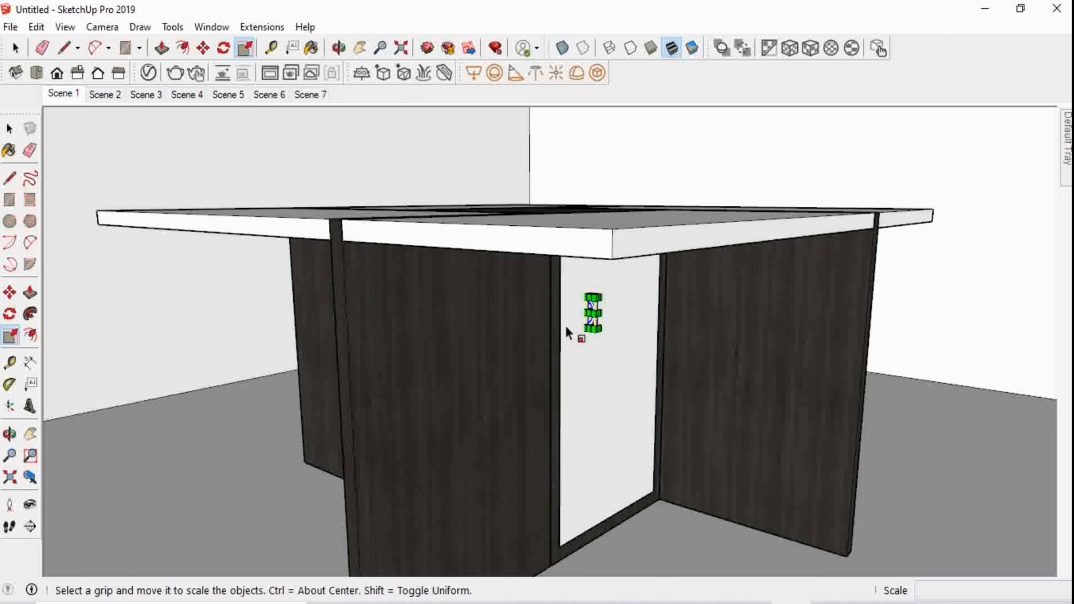
pyautogui.moveTo(633, 319); pyautogui.dragTo(666, 386)
pyautogui.scroll(-5, 672, 391)
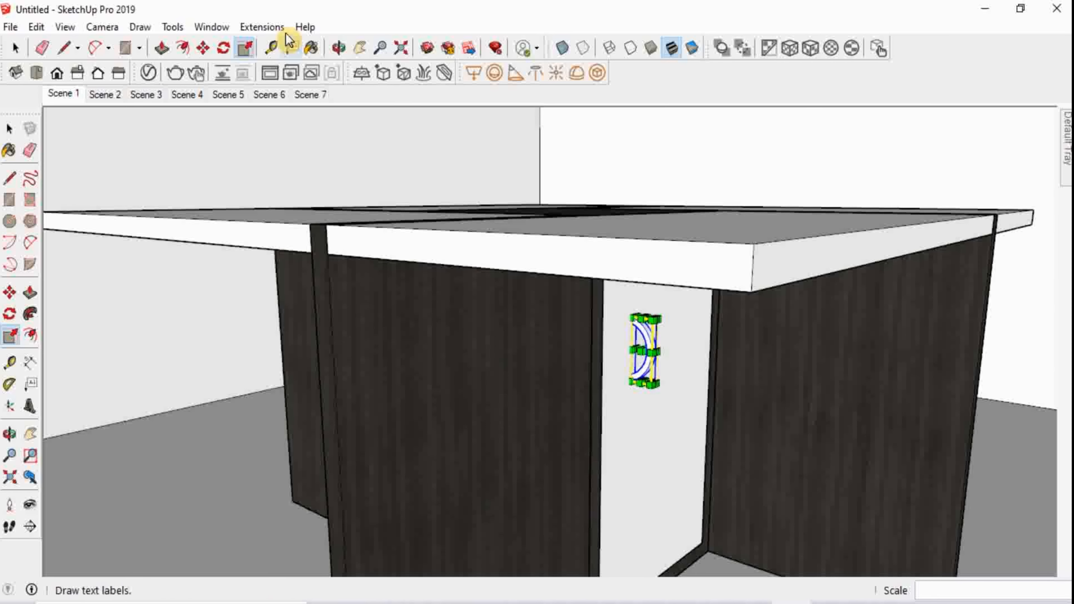
# Move the enlarged handle about 2 3/8" down the door and deselect it
pyautogui.click(203, 48)
pyautogui.click(328, 220)
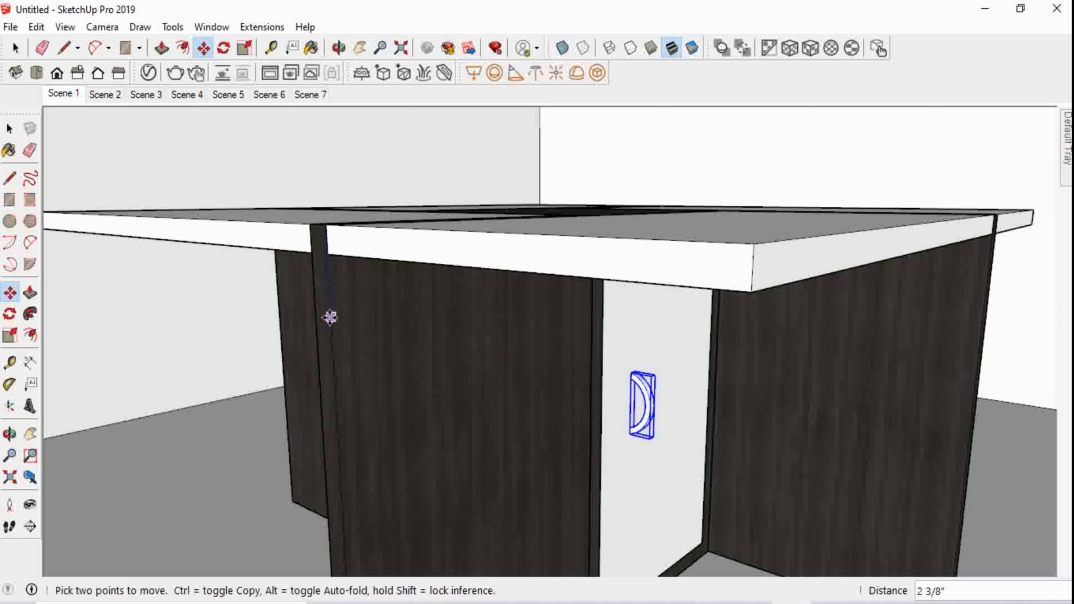
pyautogui.click(283, 283)
pyautogui.press('space')
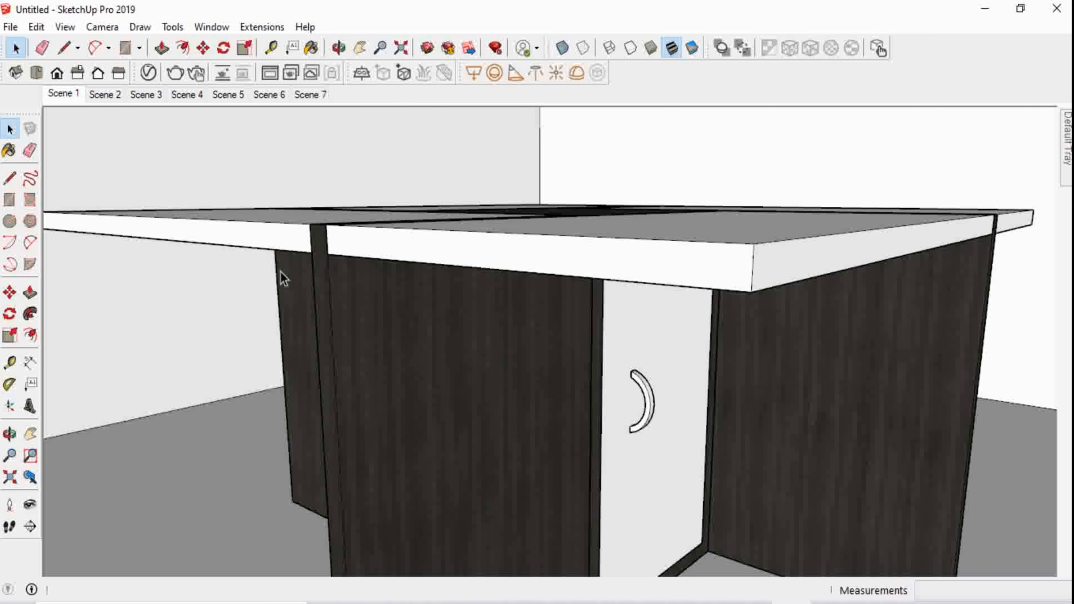
pyautogui.scroll(-3, 281, 276)
pyautogui.moveTo(280, 280); pyautogui.dragTo(240, 372, button='middle')
pyautogui.press('space')
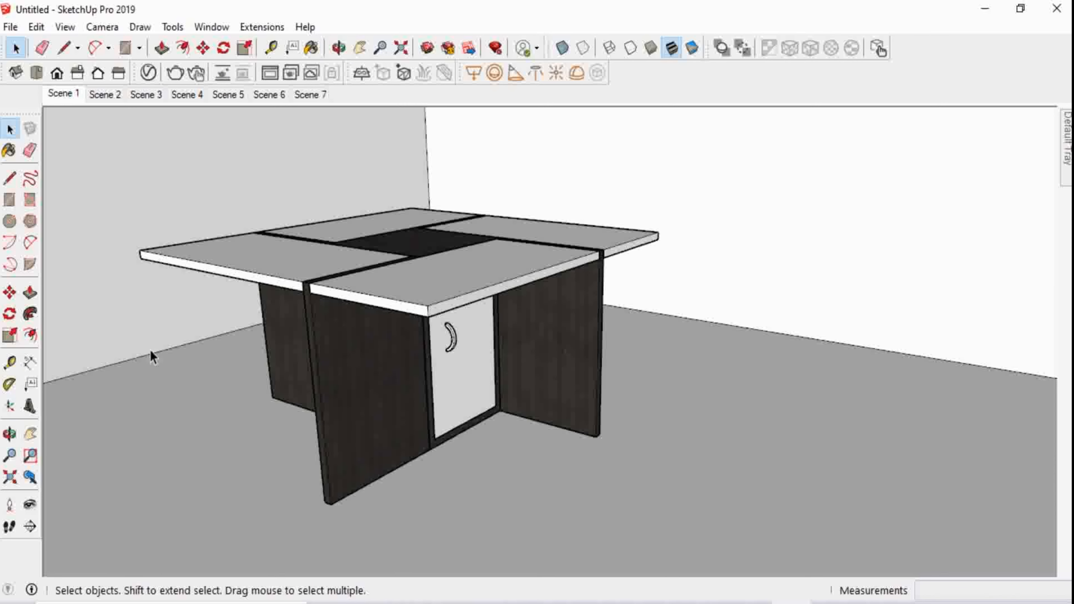
# Open the floor group and apply the V-Ray material Flooring Laminate D Wide 250cm to the floor face
pyautogui.click(281, 521)
pyautogui.doubleClick(279, 510)
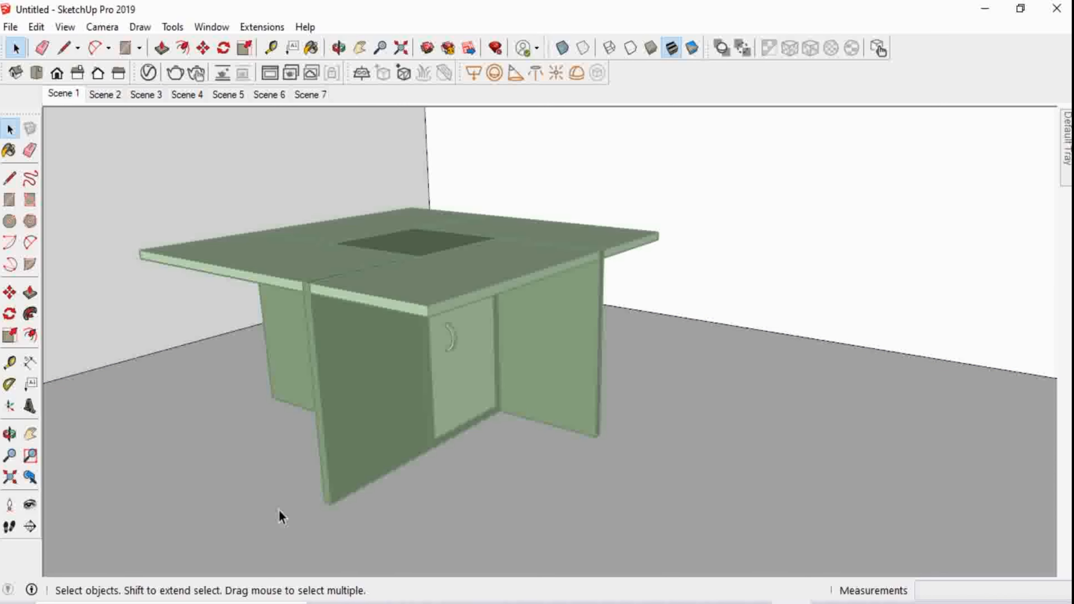
pyautogui.doubleClick(283, 498)
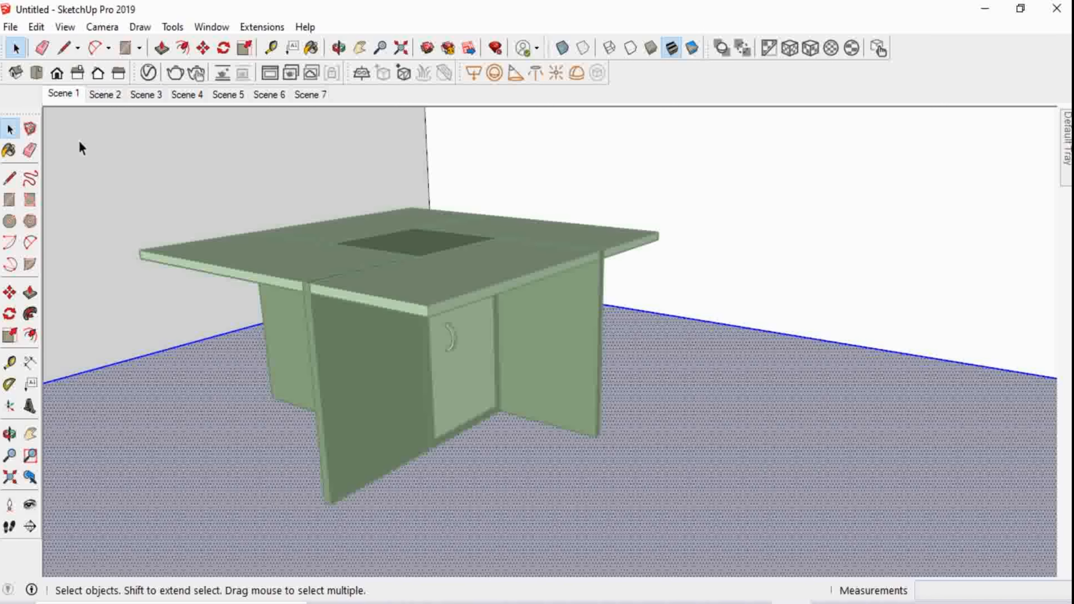
pyautogui.click(148, 73)
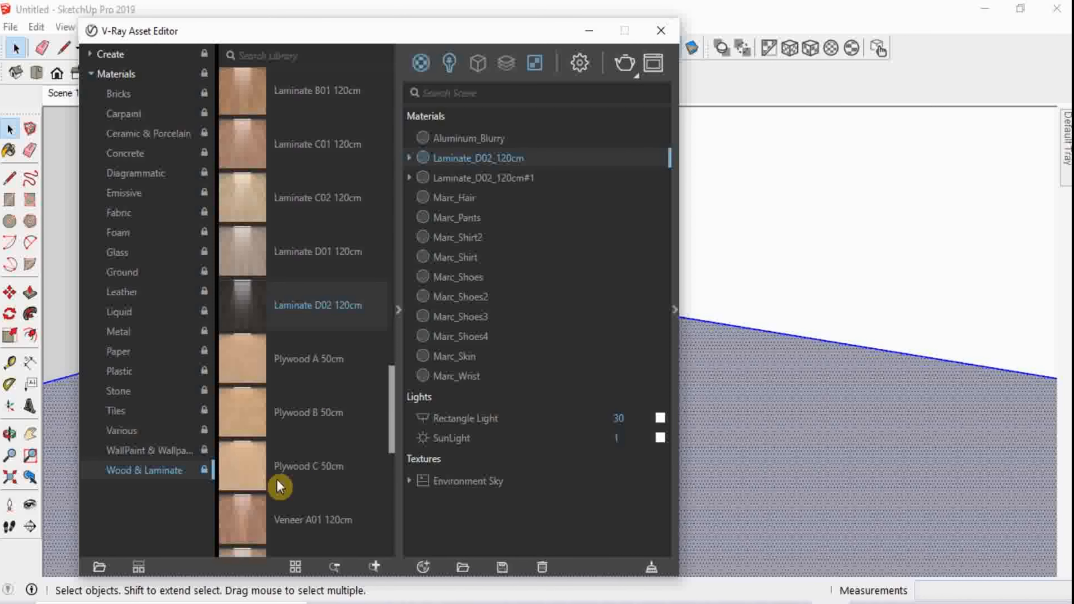
pyautogui.moveTo(392, 411); pyautogui.dragTo(384, 169)
pyautogui.click(251, 89)
pyautogui.click(285, 121)
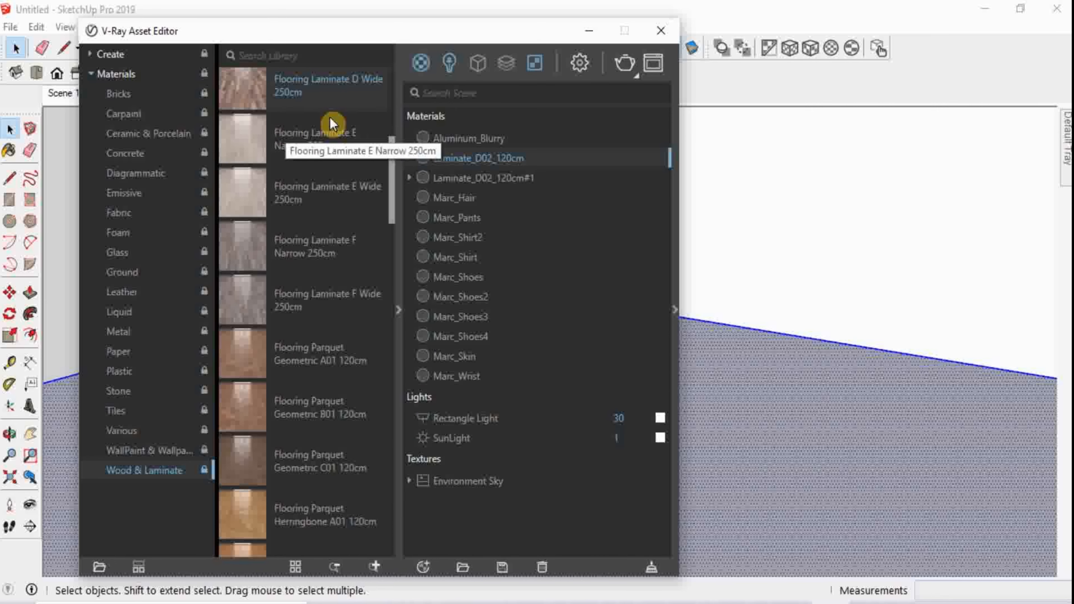
pyautogui.click(589, 33)
# Set the flooring laminate's texture width to 24" in the material editing settings
pyautogui.moveTo(513, 429); pyautogui.dragTo(576, 504, button='middle')
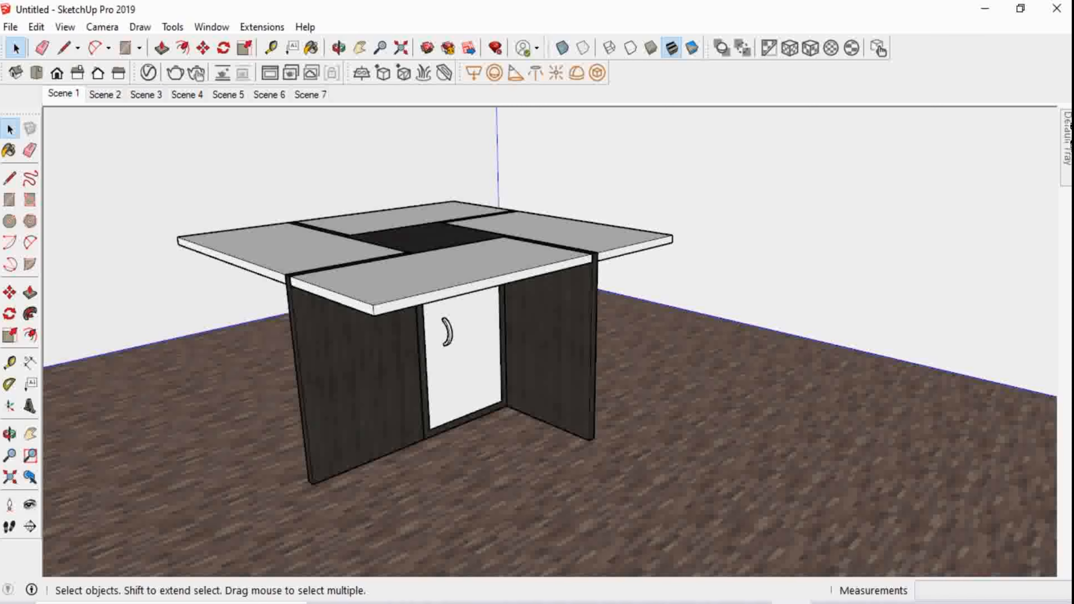
pyautogui.moveTo(1070, 137)
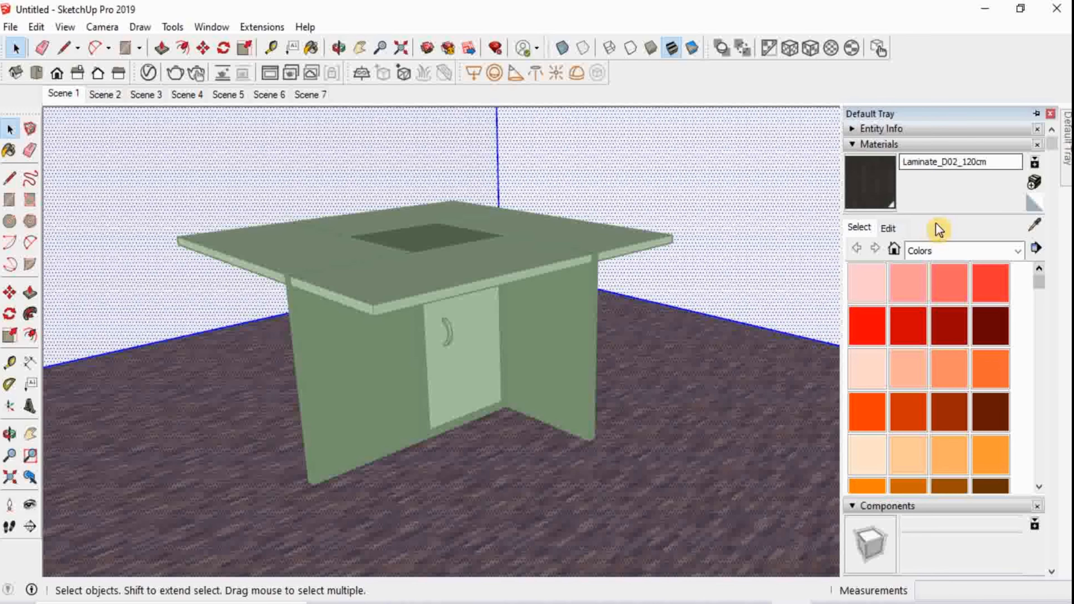
pyautogui.press('b')
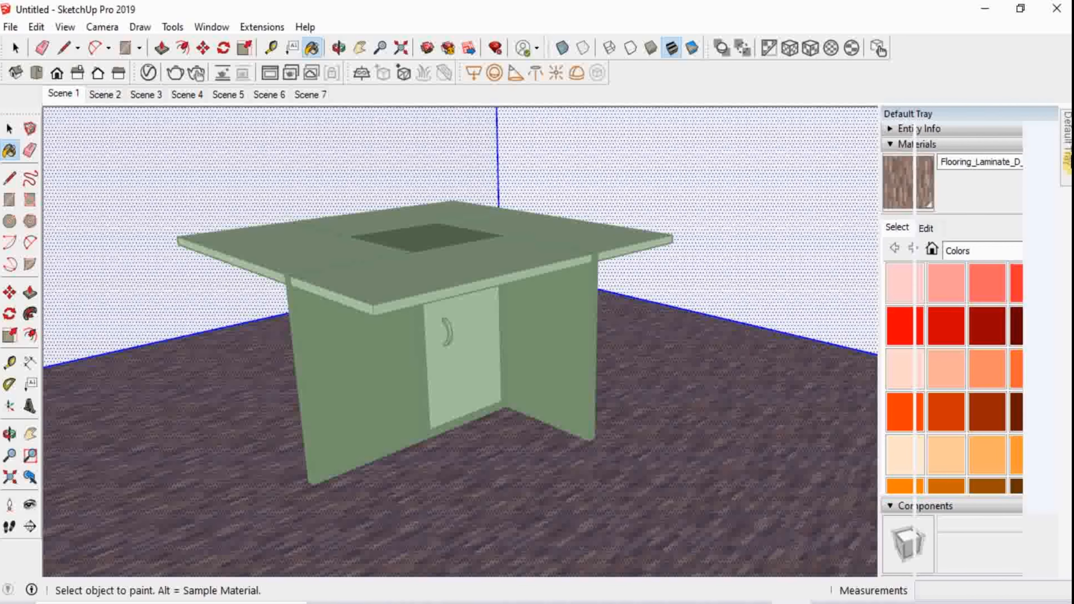
pyautogui.click(892, 228)
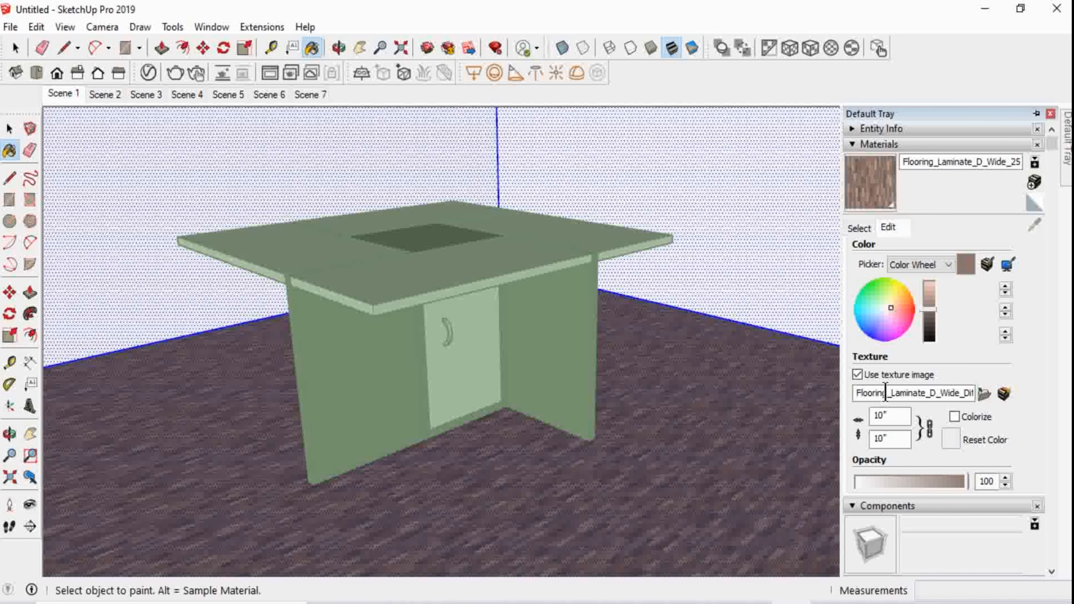
pyautogui.moveTo(891, 418); pyautogui.dragTo(798, 418)
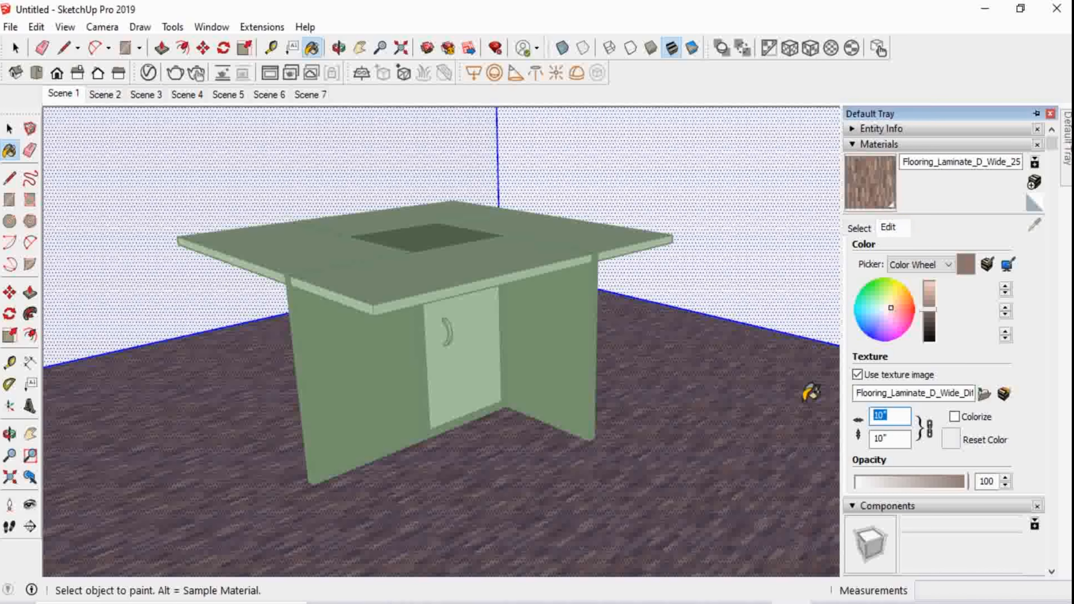
pyautogui.write('24')
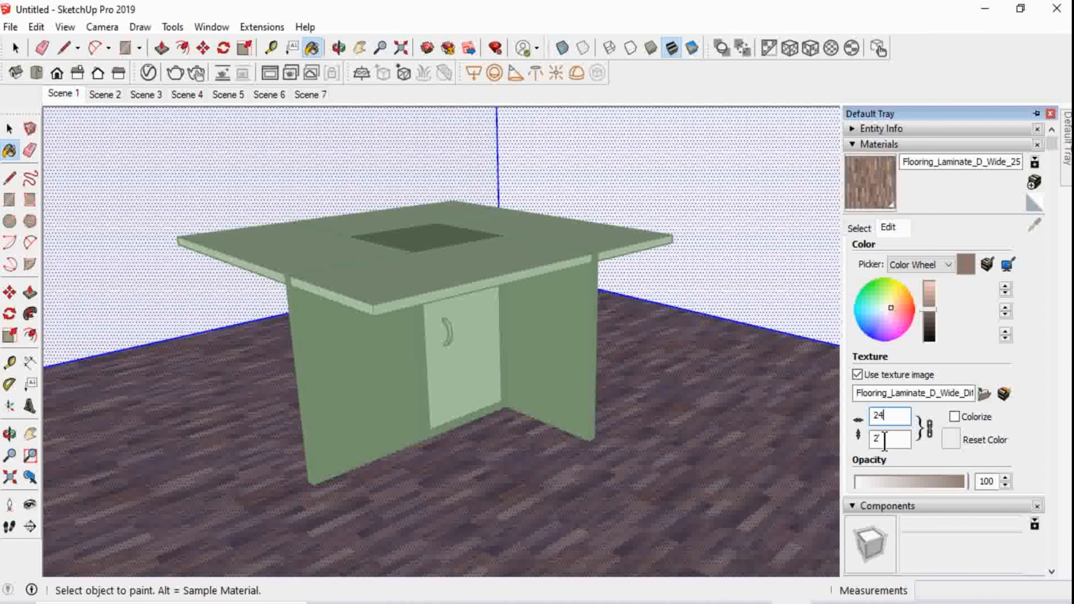
# Paint the selected room faces, including both walls, with the flooring laminate and select only the floor face
pyautogui.click(719, 479)
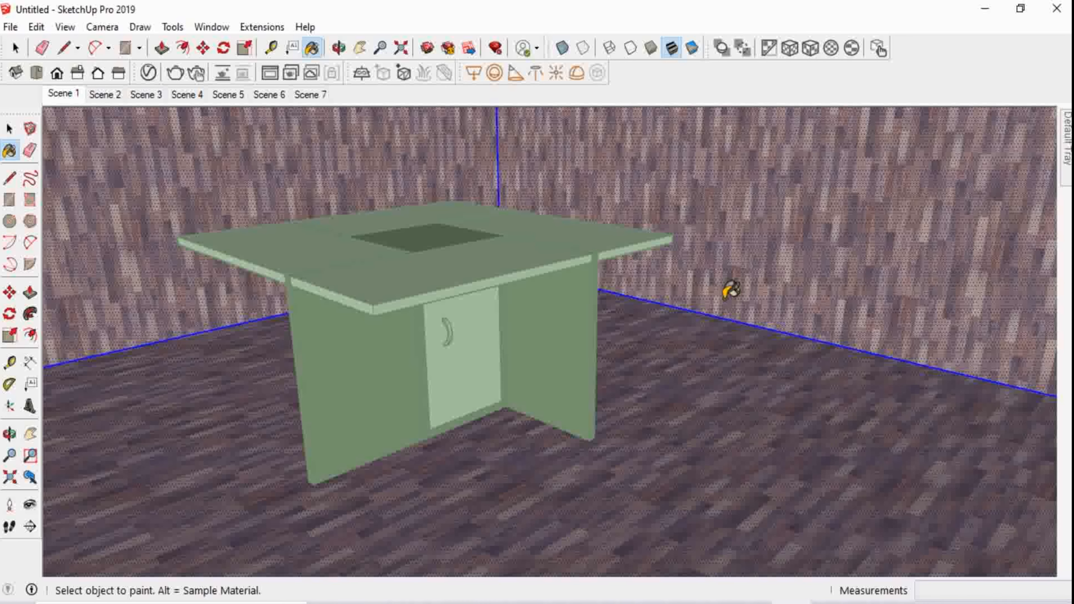
pyautogui.press('space')
pyautogui.click(583, 475)
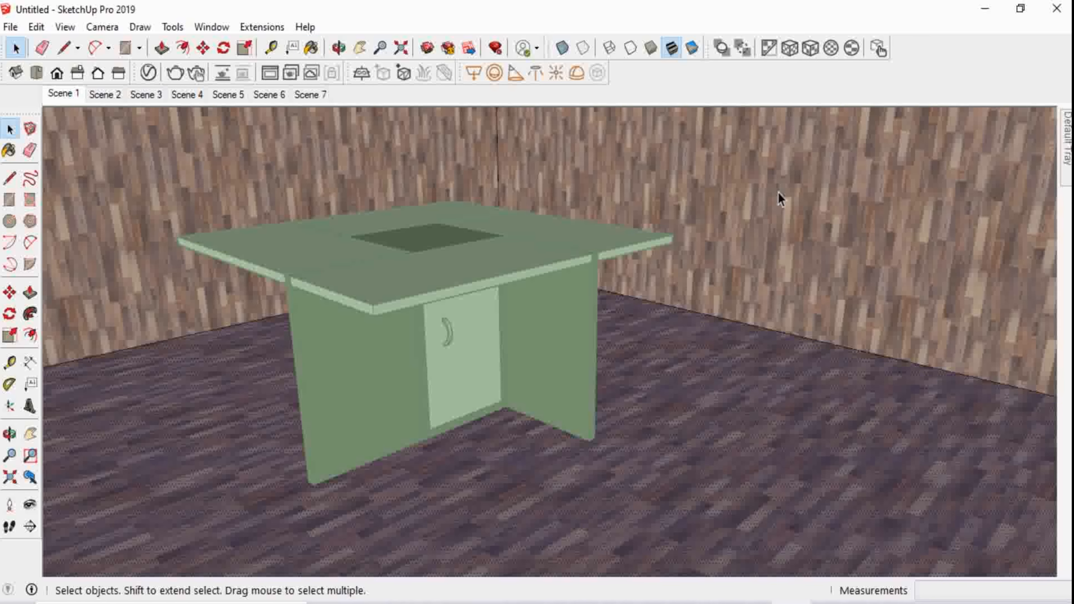
# Select the wall face to the right of the room corner and browse the V-Ray WallPaint & Wallpaper materials for a finish
pyautogui.click(795, 211)
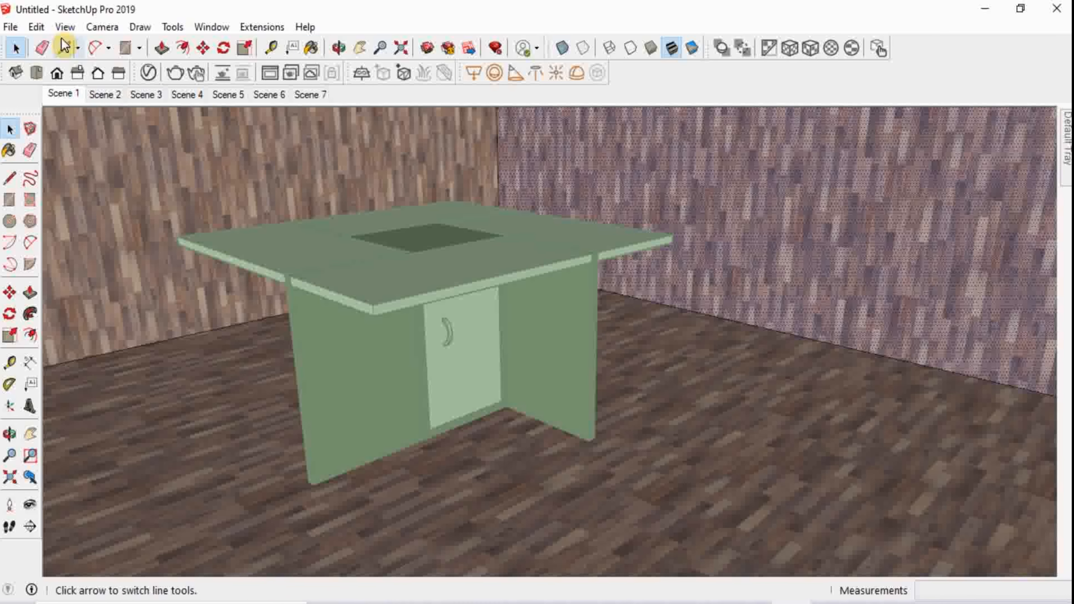
pyautogui.click(148, 73)
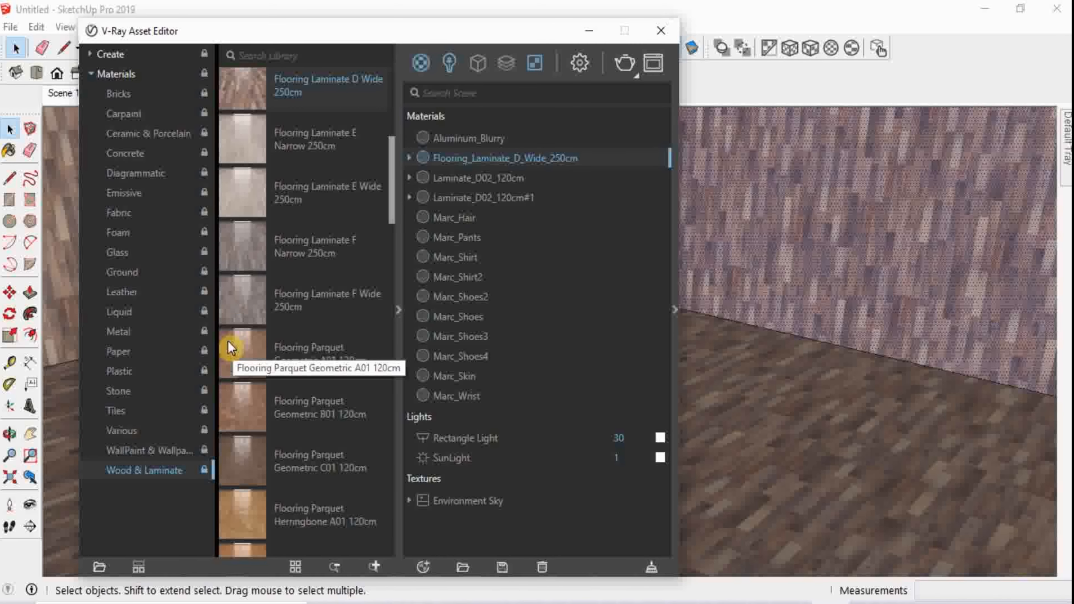
pyautogui.click(134, 451)
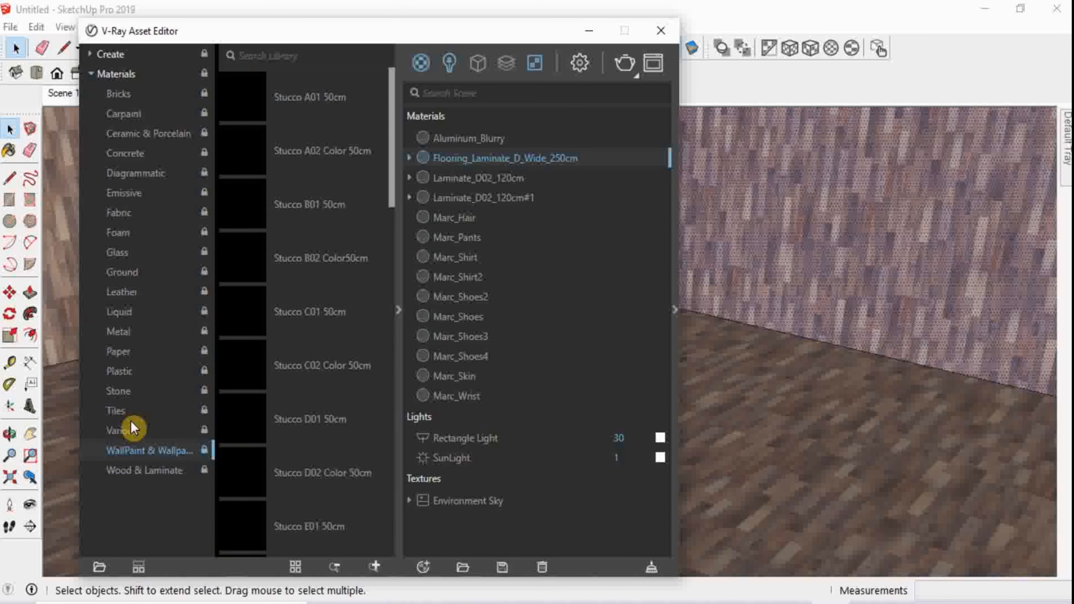
pyautogui.scroll(-1, 250, 409)
pyautogui.scroll(-10, 251, 411)
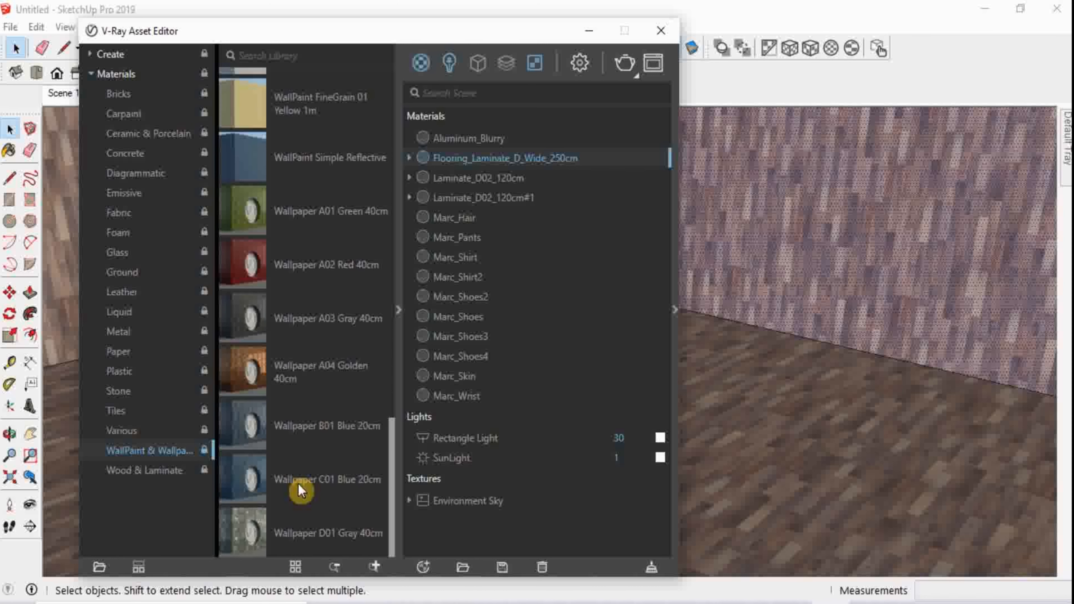
pyautogui.moveTo(273, 534); pyautogui.dragTo(1010, 281)
# Paint the selected wall face with the Color A02 swatch from the Colors collection
pyautogui.click(1069, 169)
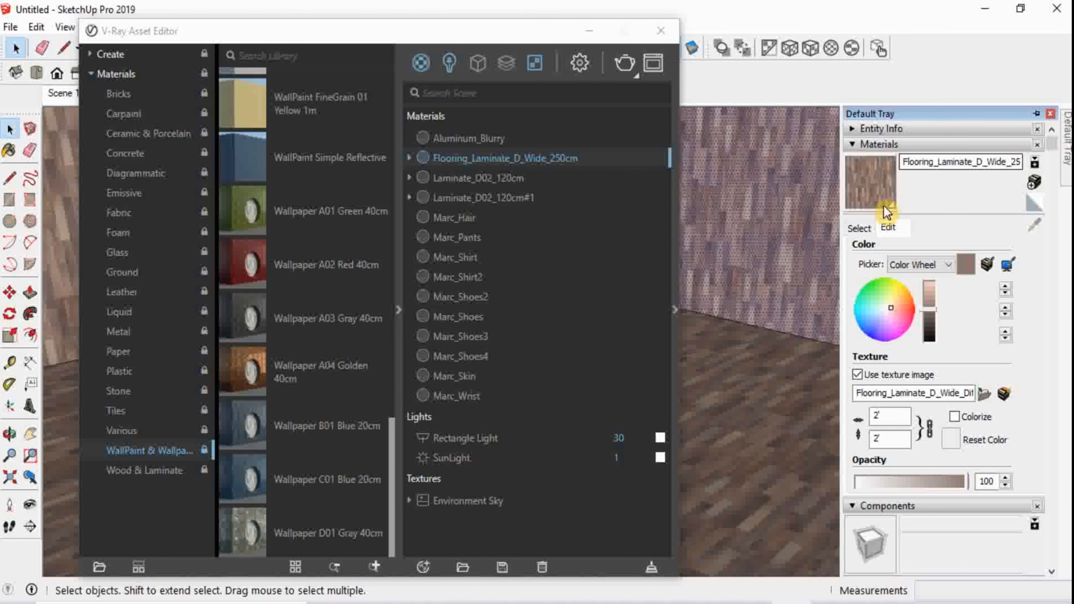
pyautogui.click(859, 227)
pyautogui.click(906, 293)
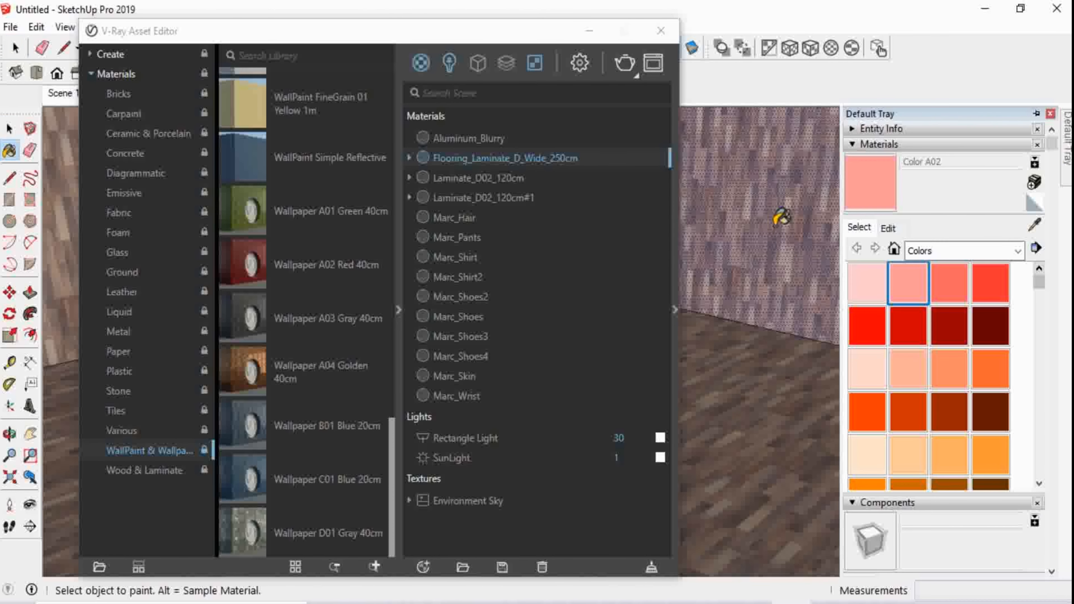
pyautogui.click(778, 218)
pyautogui.press('space')
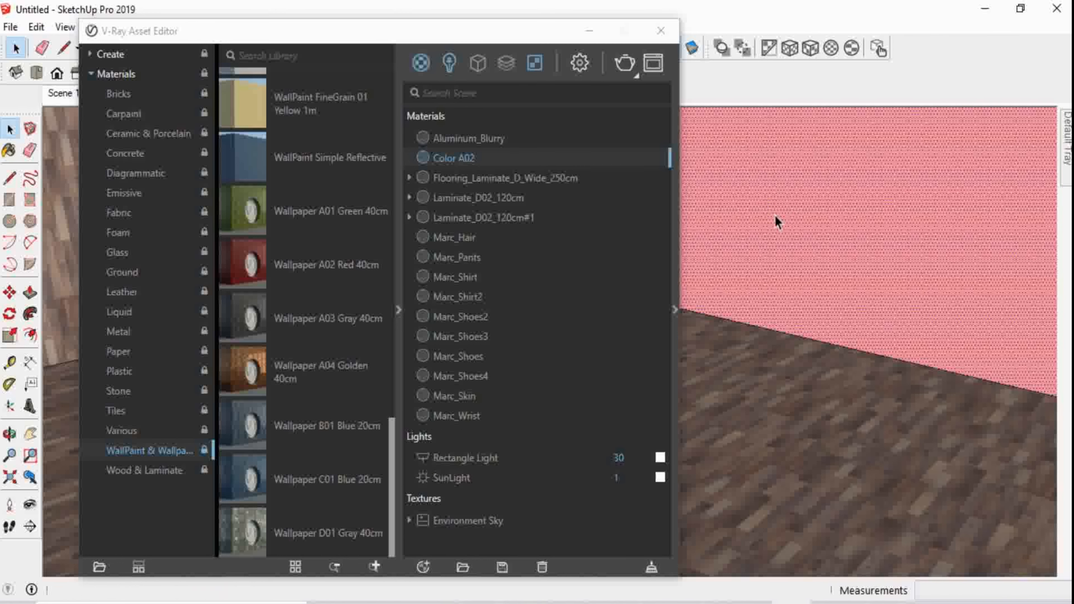
# Paint the other wall, still covered in flooring laminate, with Color A02 and select its face
pyautogui.click(588, 31)
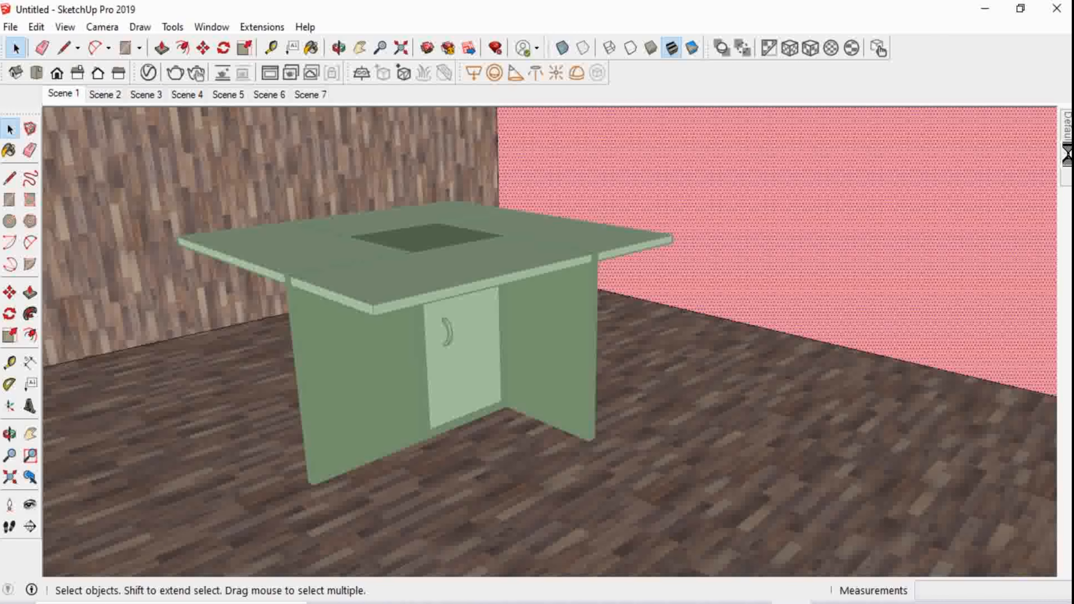
pyautogui.moveTo(1067, 155)
pyautogui.click(885, 183)
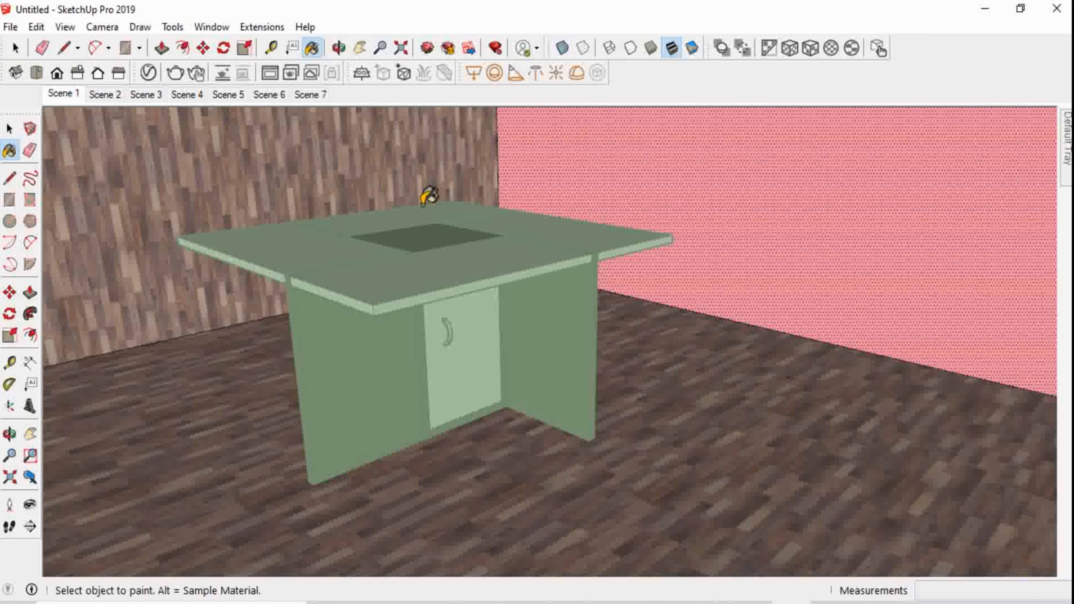
pyautogui.click(364, 137)
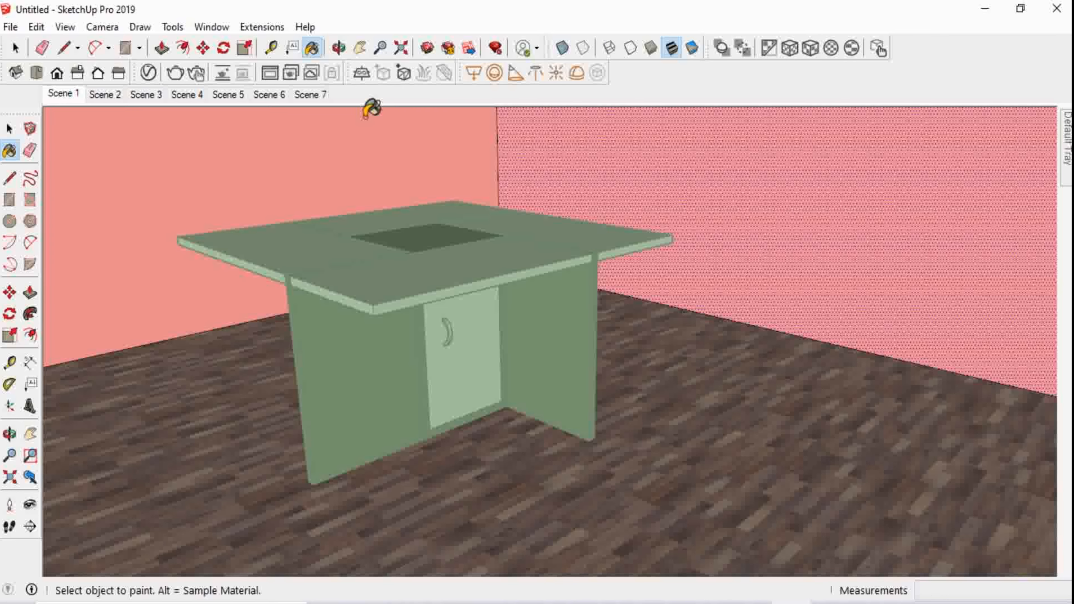
pyautogui.press('space')
pyautogui.click(368, 150)
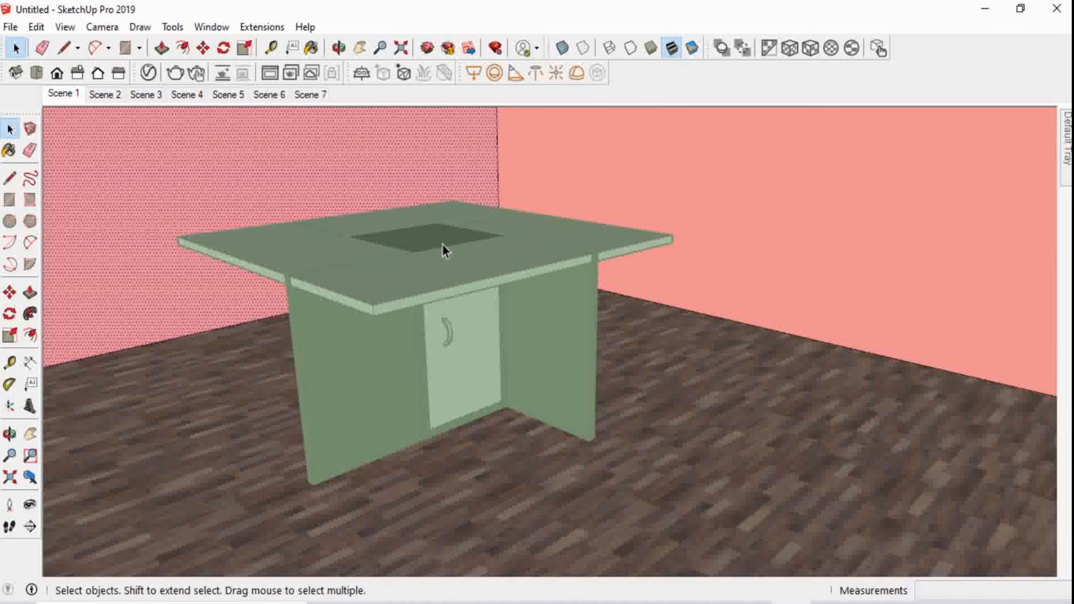
# Leave the room group and frame a low close view of the table against the corner of the two painted walls
pyautogui.scroll(-4, 456, 392)
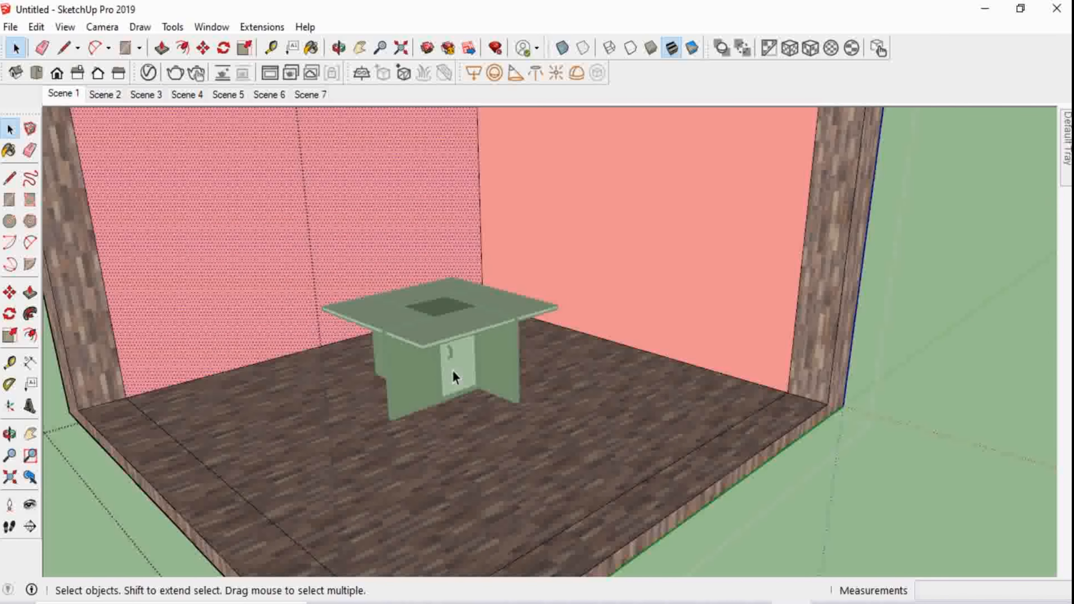
pyautogui.click(865, 395)
pyautogui.click(918, 397)
pyautogui.scroll(2, 354, 226)
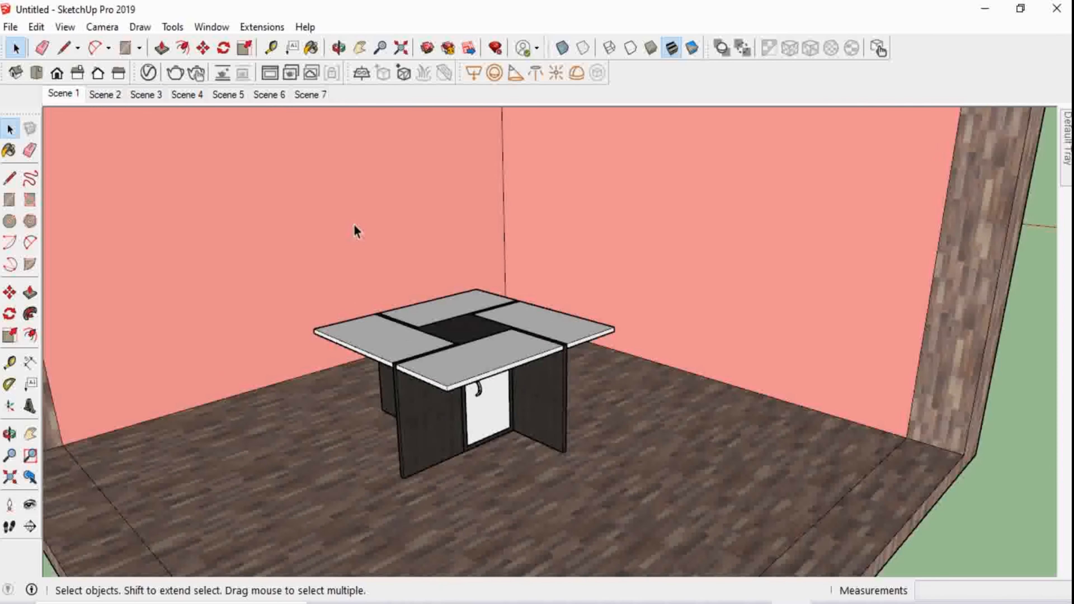
pyautogui.scroll(1, 354, 224)
pyautogui.scroll(-2, 474, 231)
pyautogui.scroll(3, 458, 292)
pyautogui.moveTo(458, 284); pyautogui.dragTo(456, 233, button='middle')
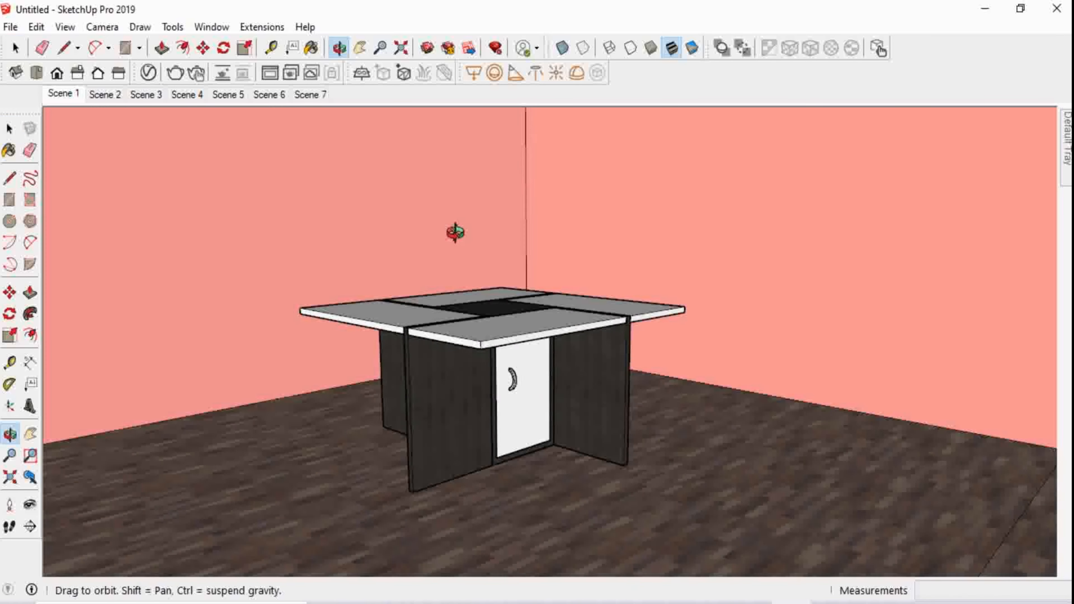
pyautogui.scroll(1, 479, 353)
pyautogui.moveTo(508, 375); pyautogui.dragTo(473, 381, button='middle')
pyautogui.scroll(2, 474, 413)
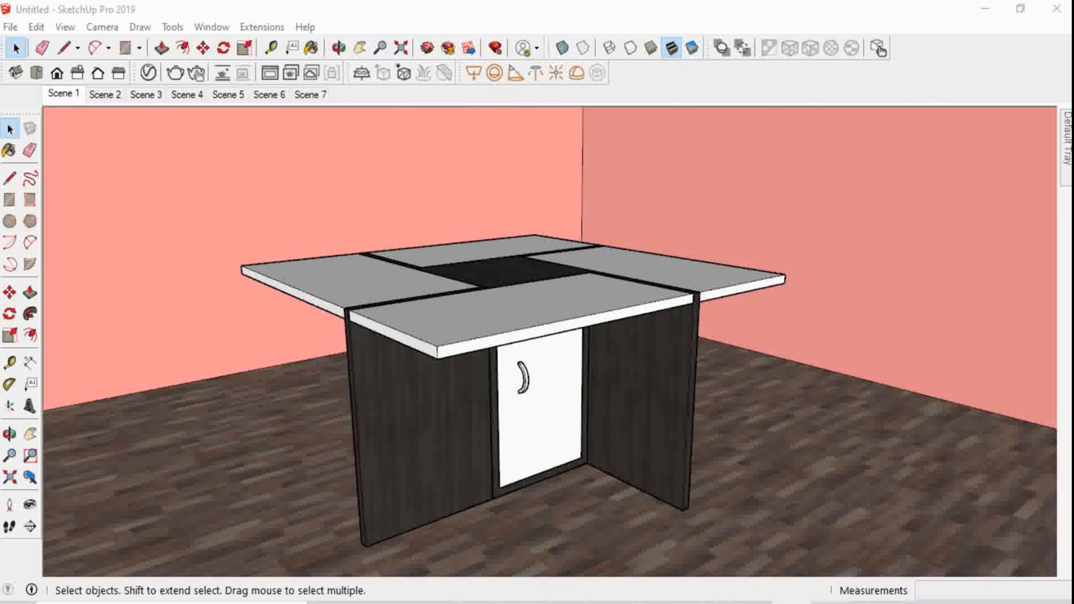
# Set the V-Ray Rectangle Light's intensity to 3000 and turn on its Invisible option
pyautogui.click(831, 603)
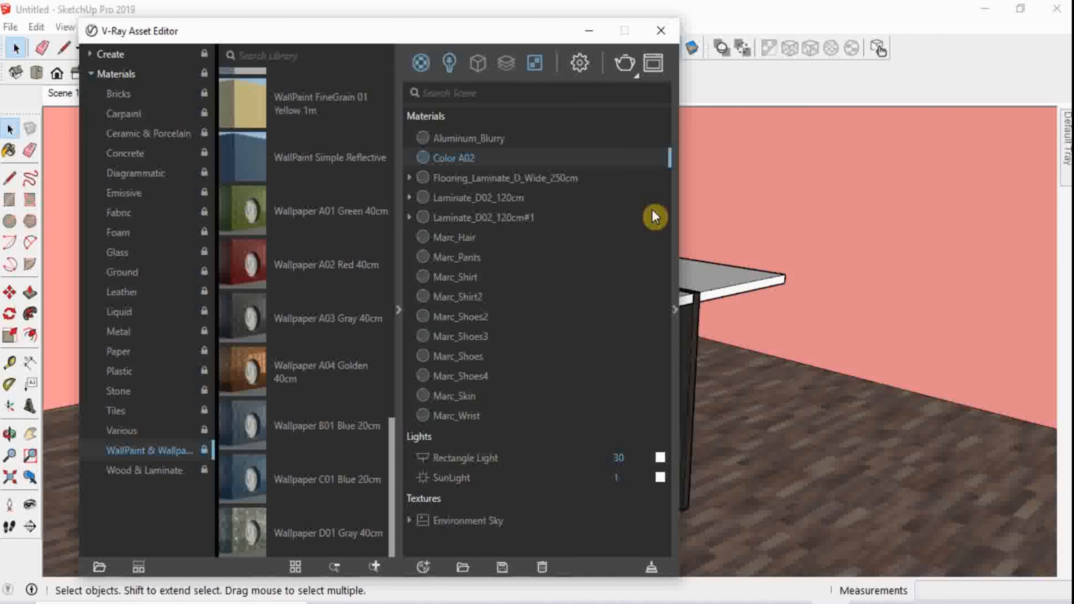
pyautogui.click(675, 311)
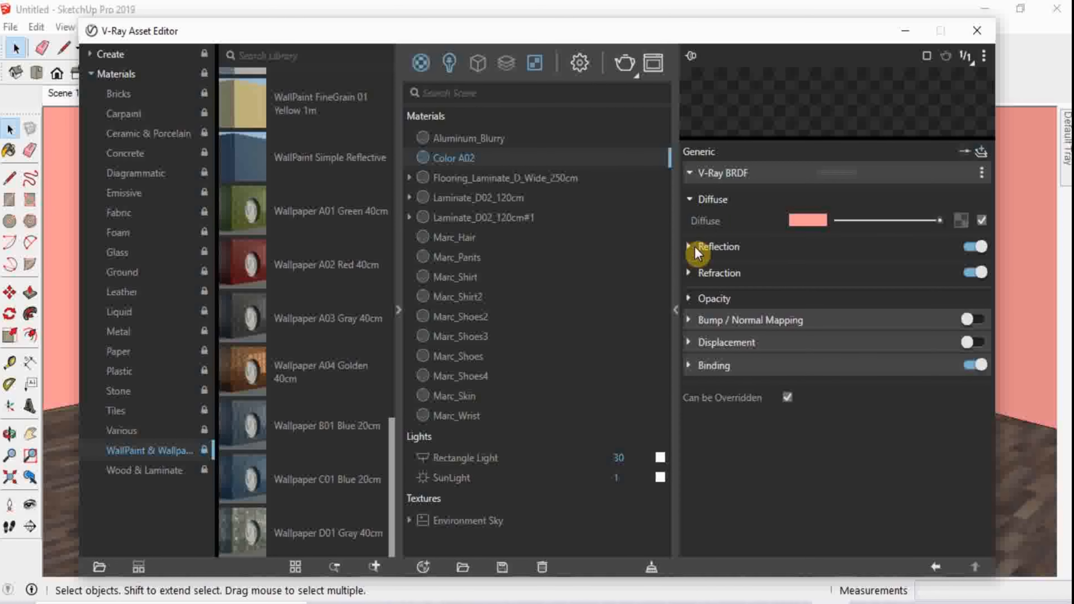
pyautogui.click(441, 58)
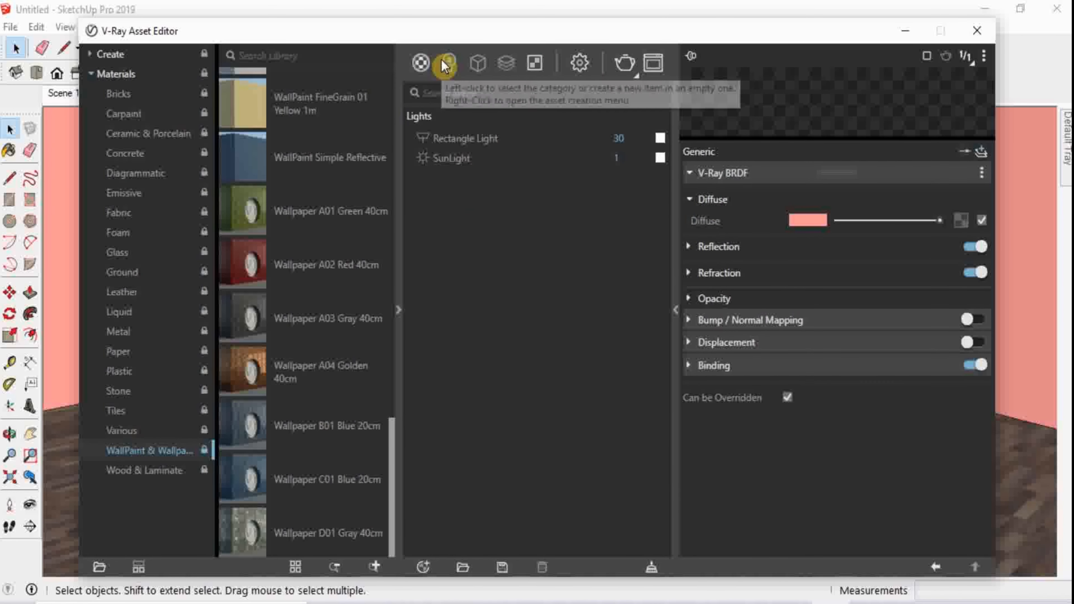
pyautogui.click(631, 139)
pyautogui.write('00')
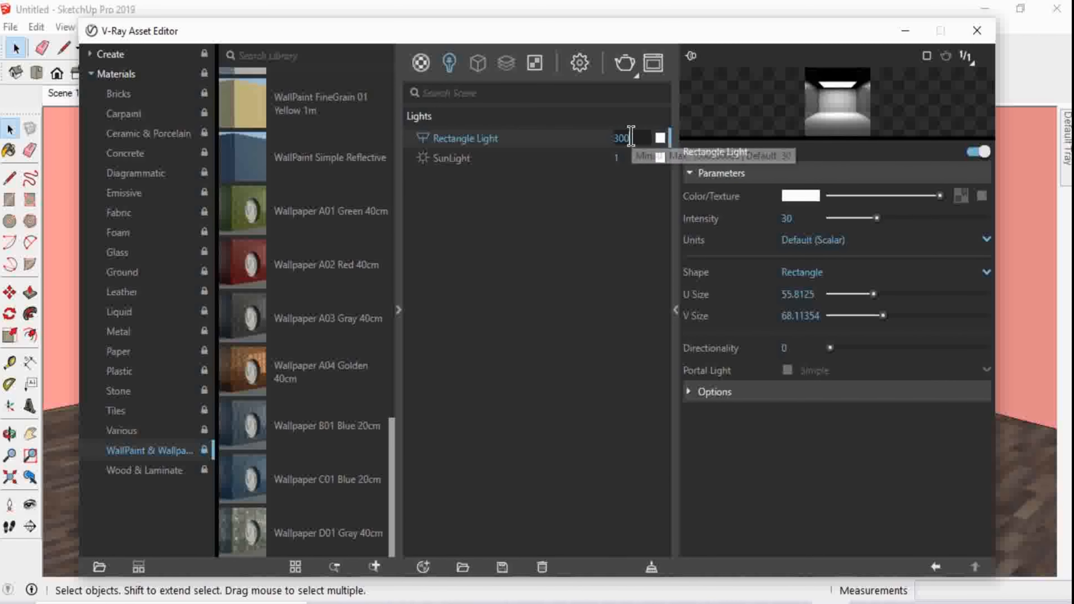
pyautogui.click(690, 173)
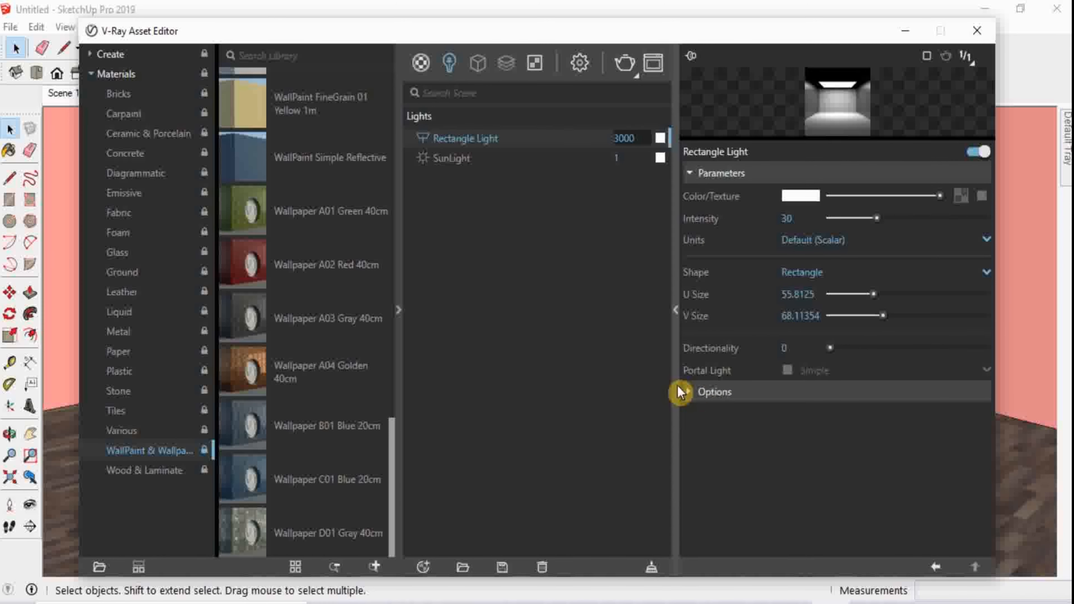
pyautogui.click(694, 392)
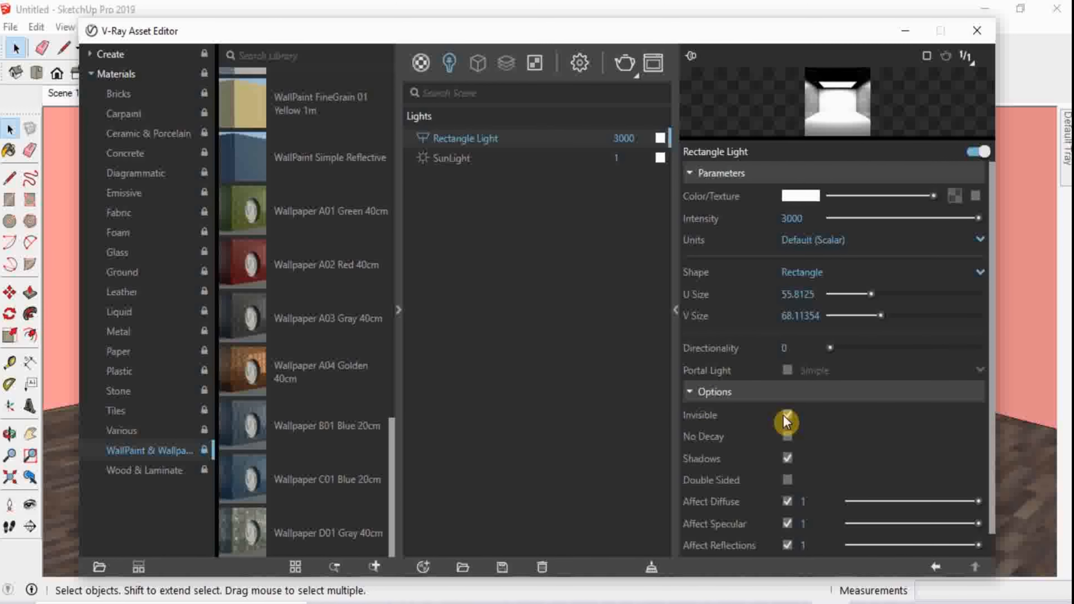
# Set the SunLight intensity to 0.001, run a V-Ray test render of the scene and close the render window
pyautogui.click(631, 165)
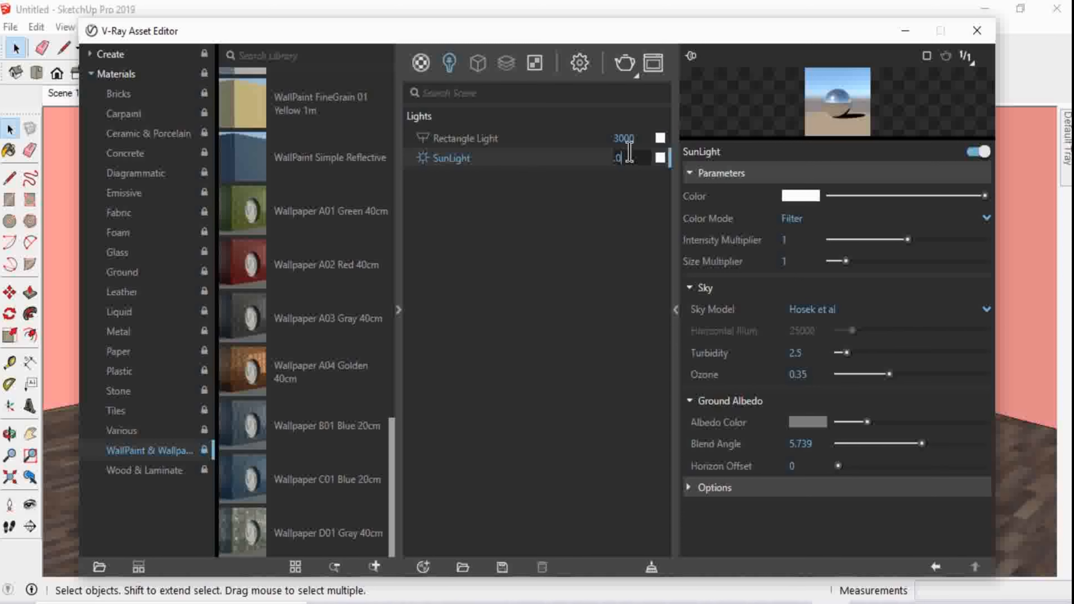
pyautogui.click(901, 37)
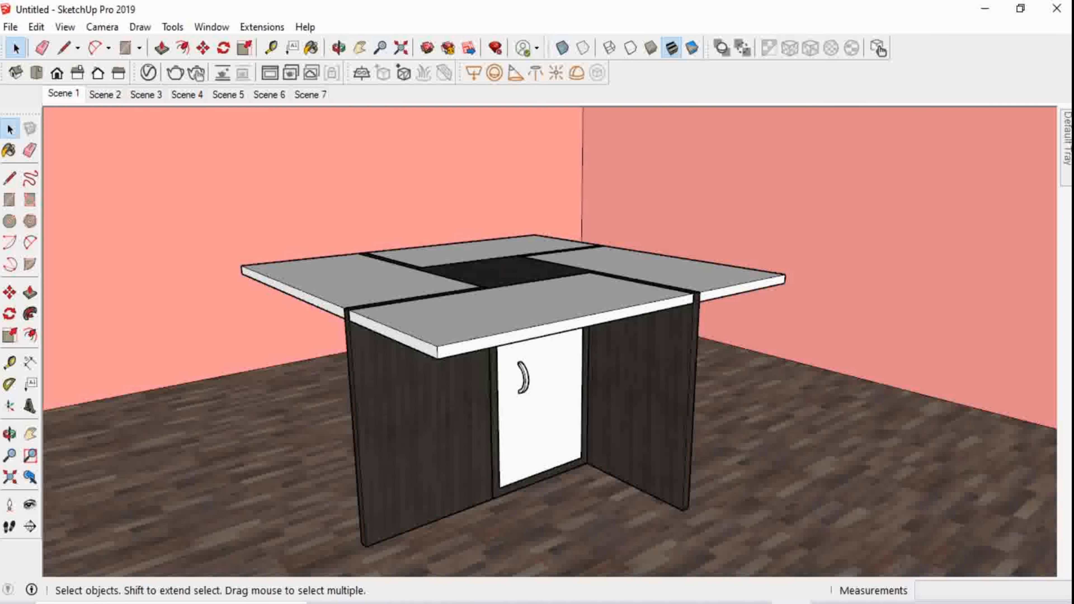
pyautogui.click(840, 603)
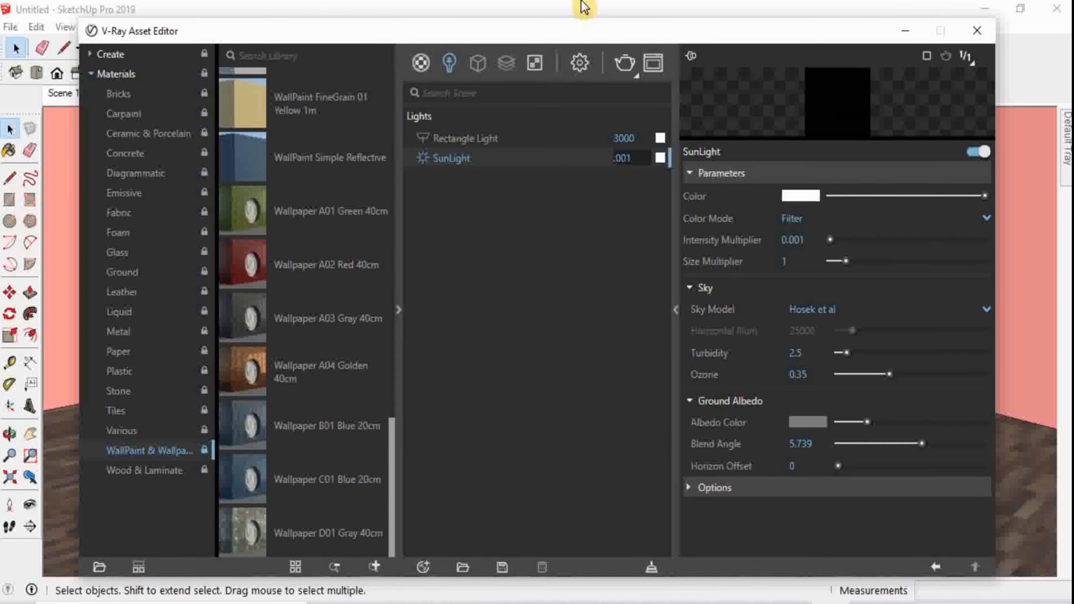
pyautogui.click(626, 63)
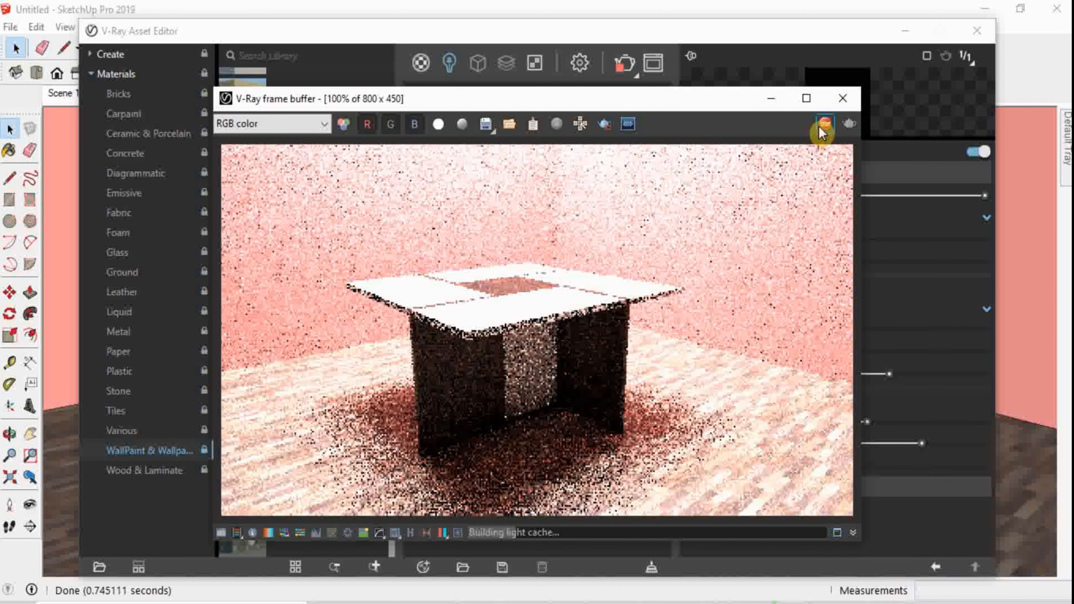
pyautogui.click(842, 99)
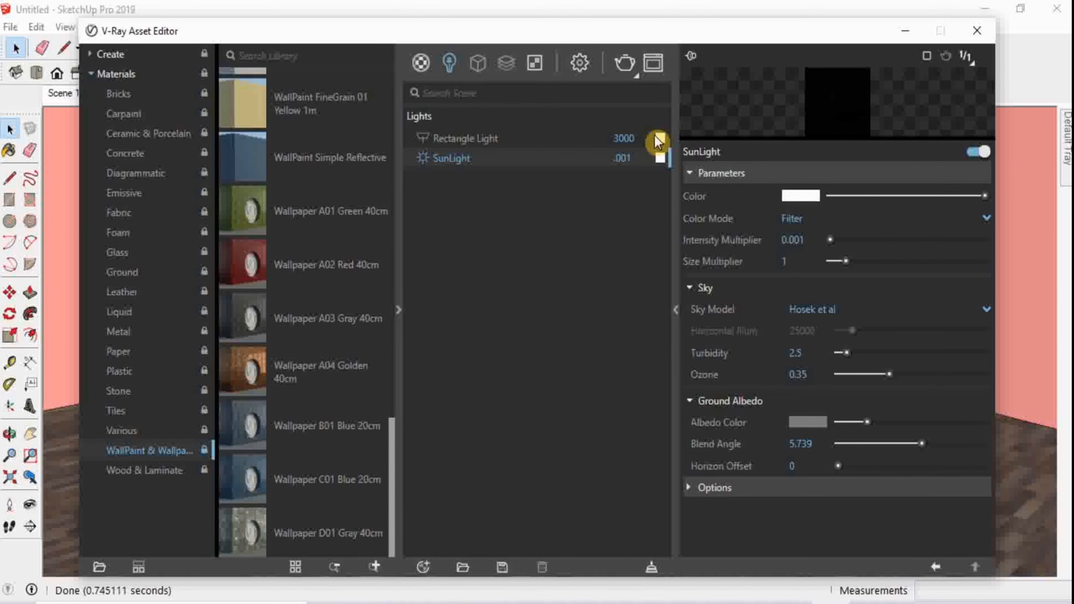
# Set the Rectangle Light's intensity to 300 and its color to pale turquoise, about R 0.744, G 0.959, B 0.916
pyautogui.click(642, 138)
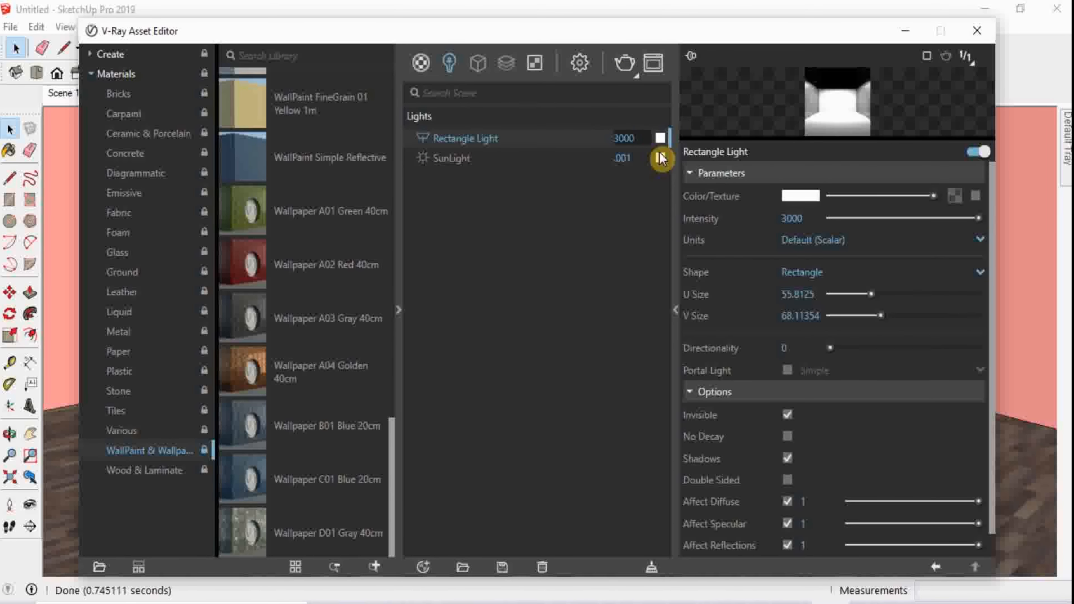
pyautogui.press('BackSpace')
pyautogui.click(795, 198)
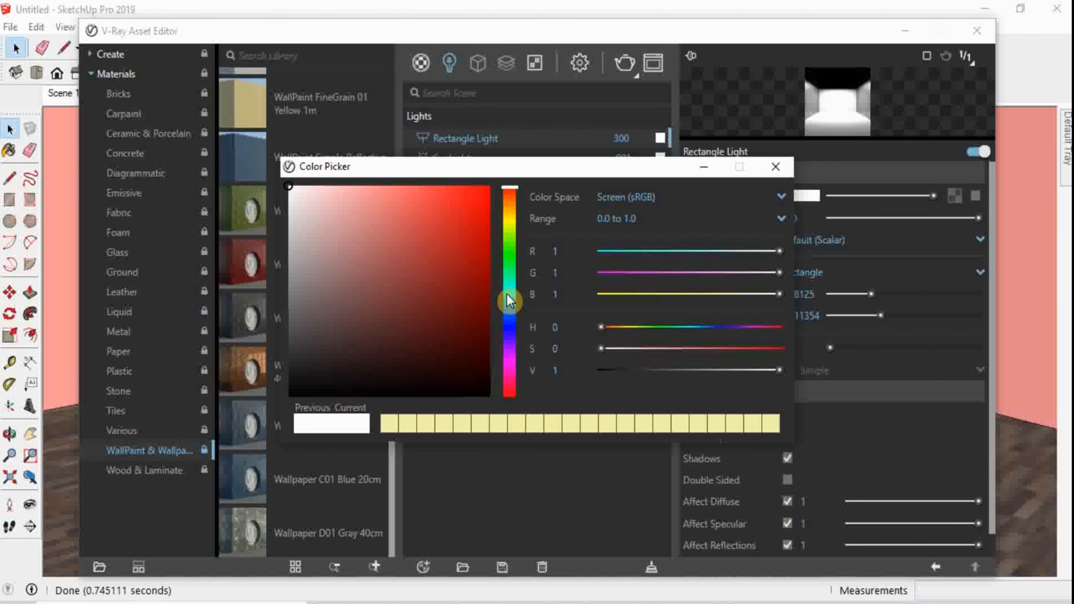
pyautogui.click(510, 285)
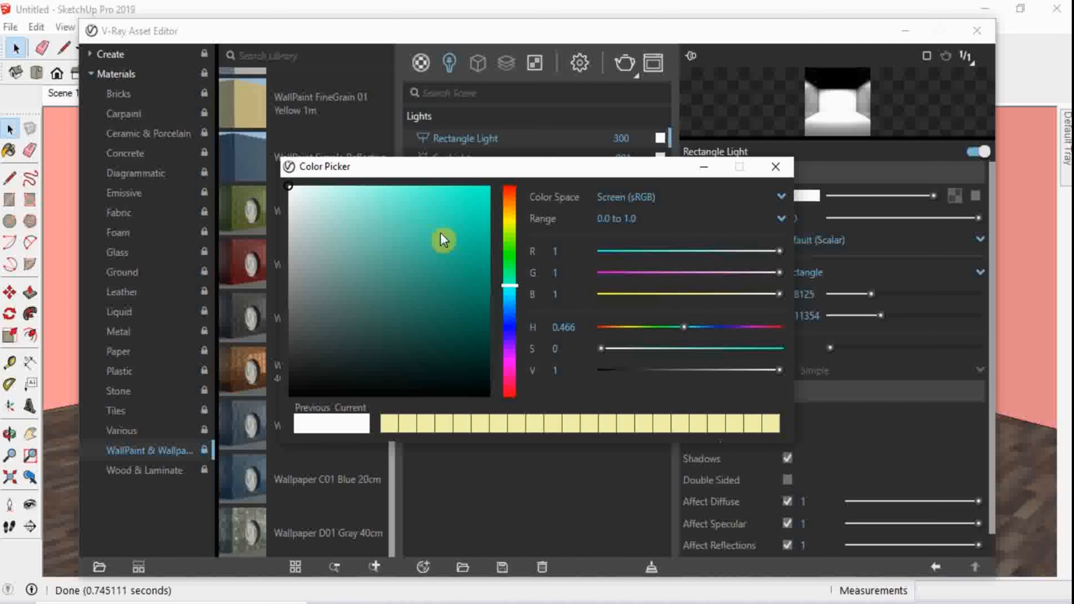
pyautogui.moveTo(292, 190); pyautogui.dragTo(334, 195)
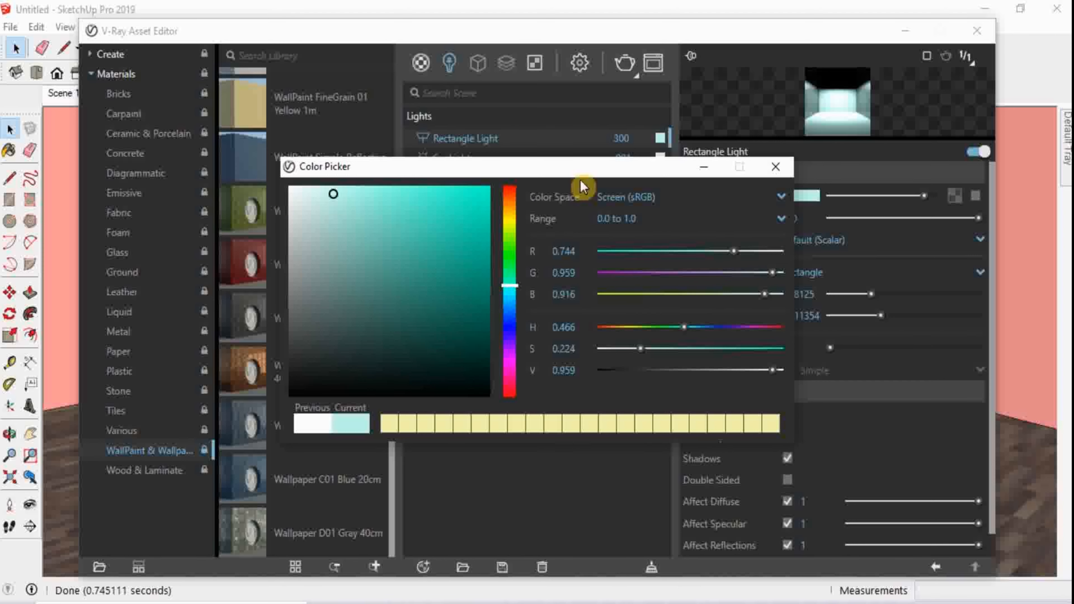
pyautogui.click(706, 165)
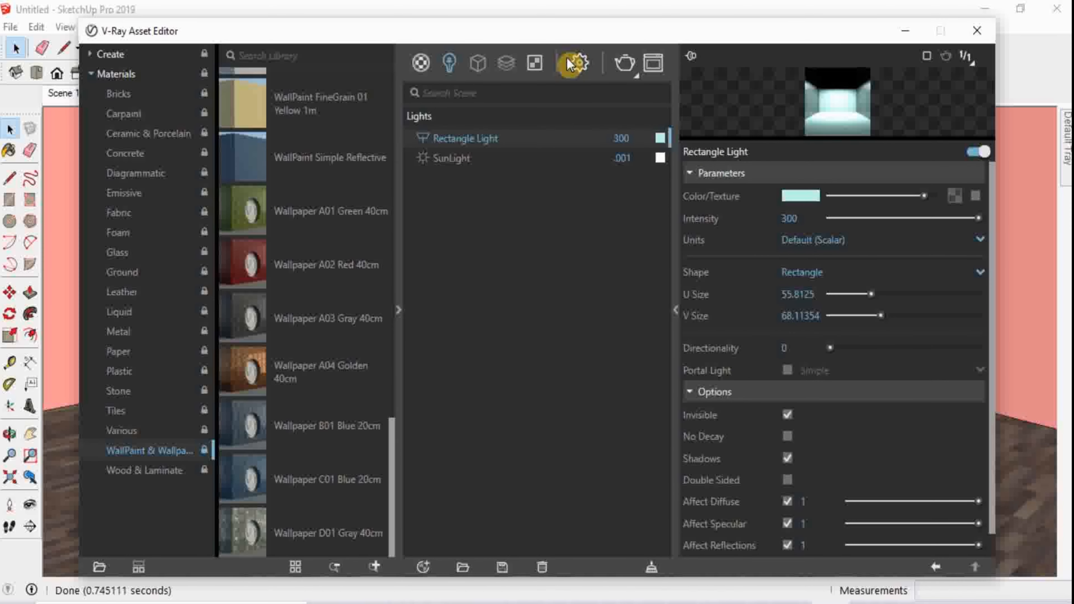
# Run another V-Ray test render, close it, and set the Rectangle Light's intensity to 1000
pyautogui.click(624, 63)
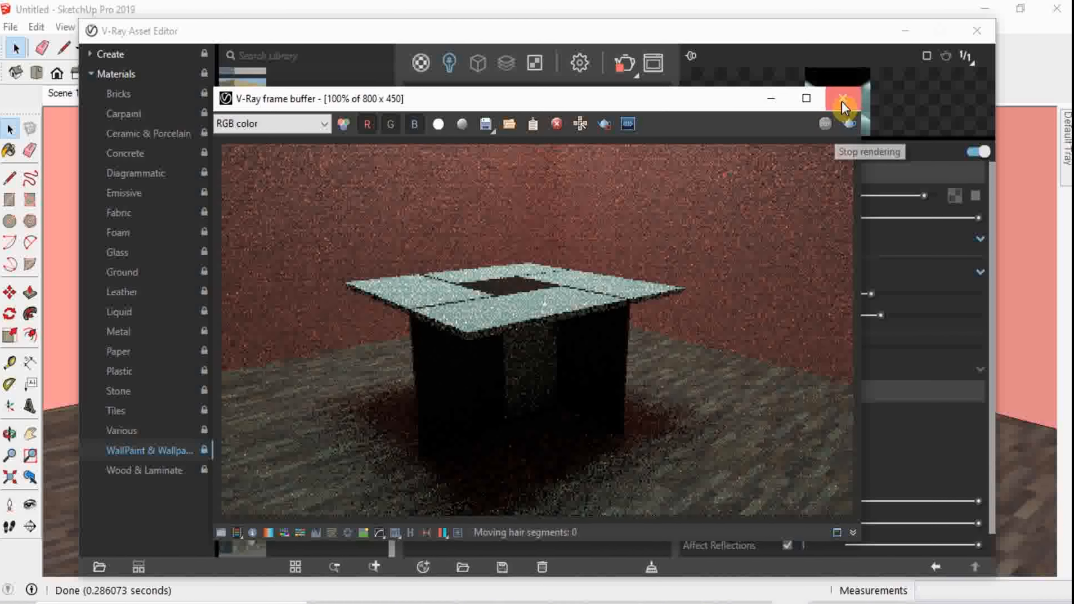
pyautogui.click(843, 99)
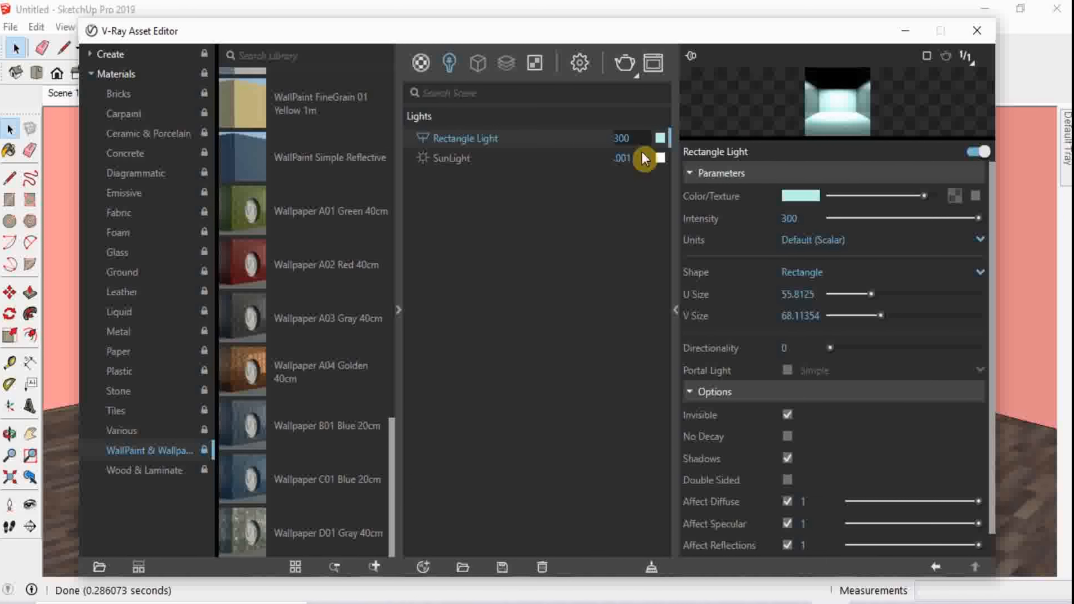
pyautogui.doubleClick(634, 140)
pyautogui.write('1000')
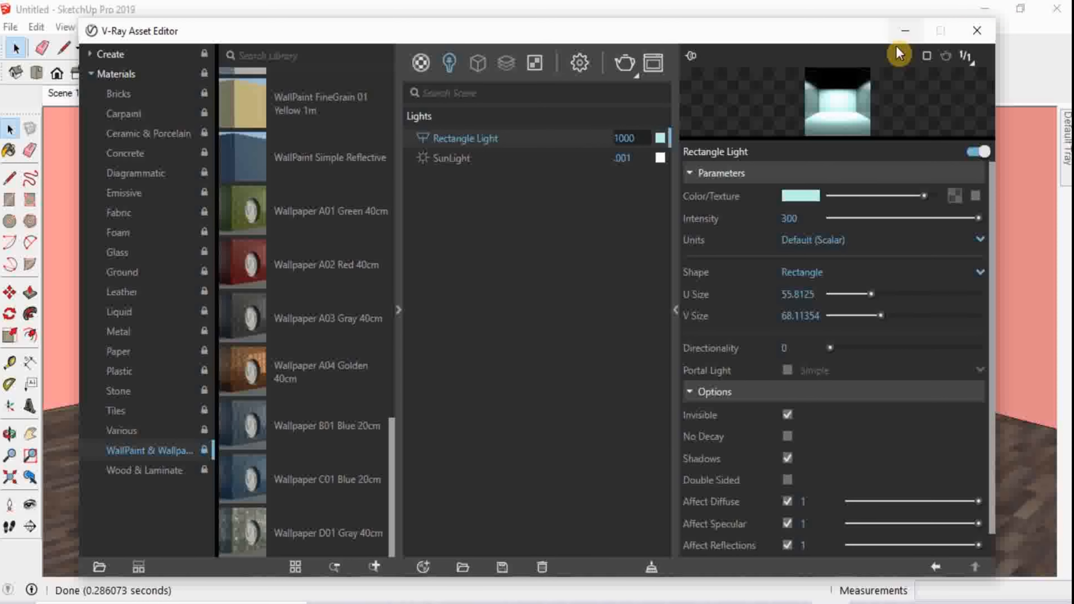
pyautogui.click(901, 35)
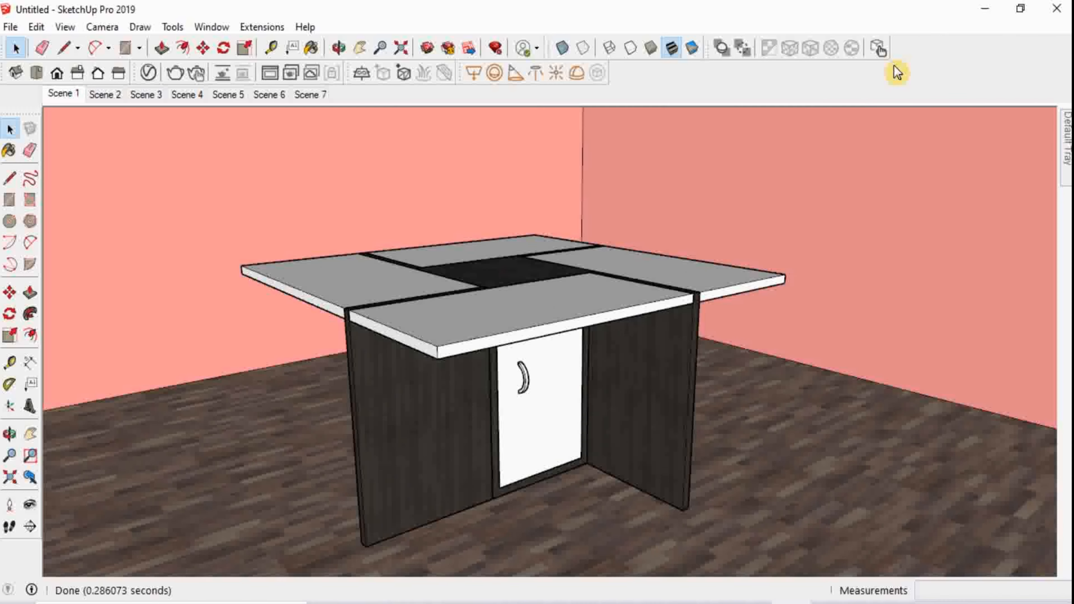
# Draw a vertical line rising from the floor in front of the left wall, beside the table
pyautogui.scroll(-3, 807, 268)
pyautogui.scroll(3, 815, 215)
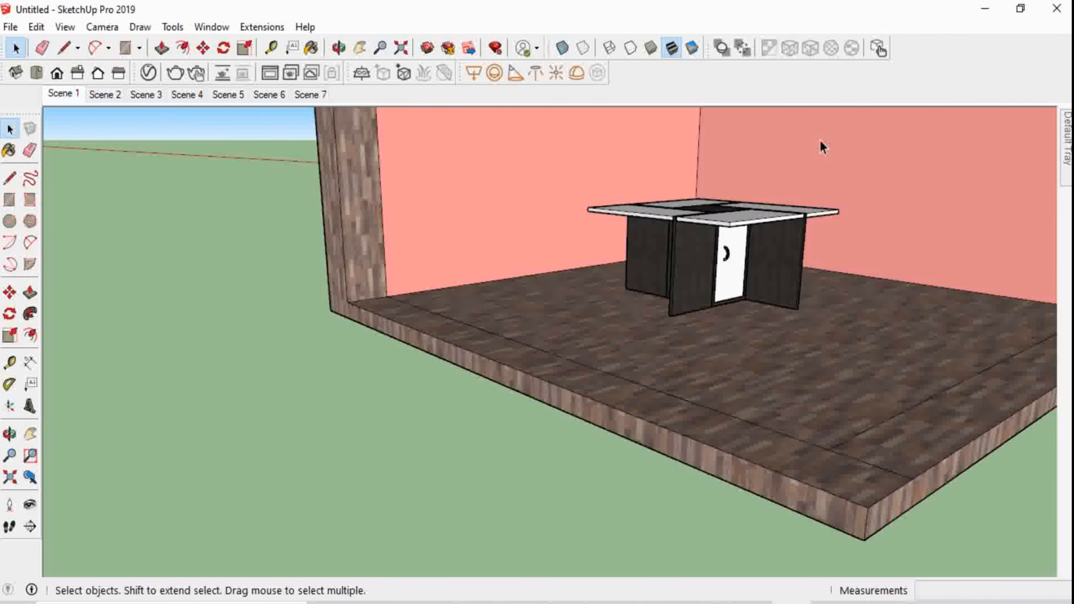
pyautogui.scroll(-5, 821, 248)
pyautogui.scroll(4, 904, 108)
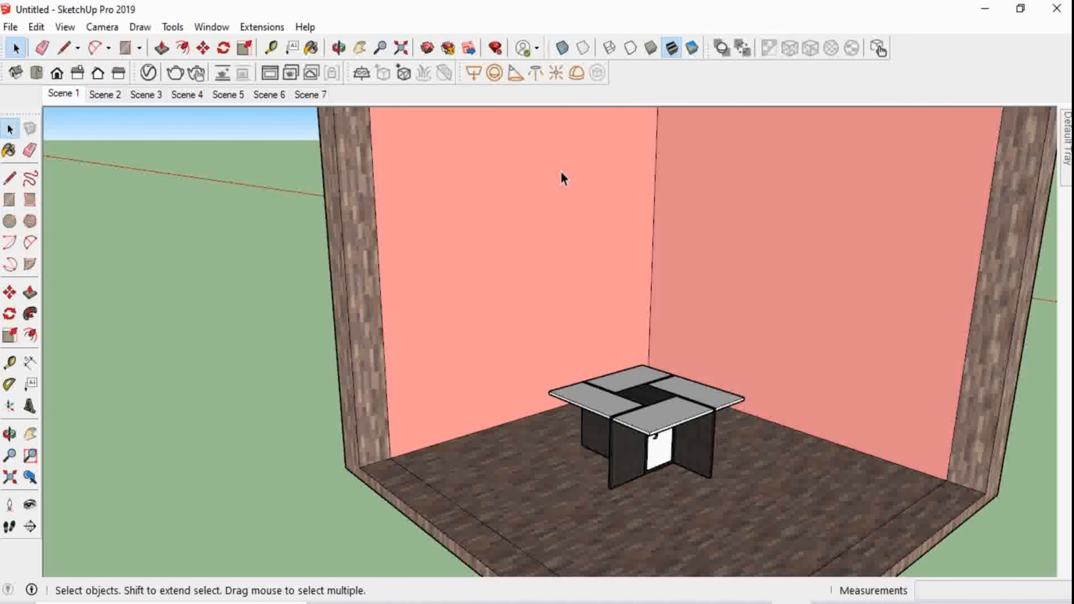
pyautogui.click(63, 47)
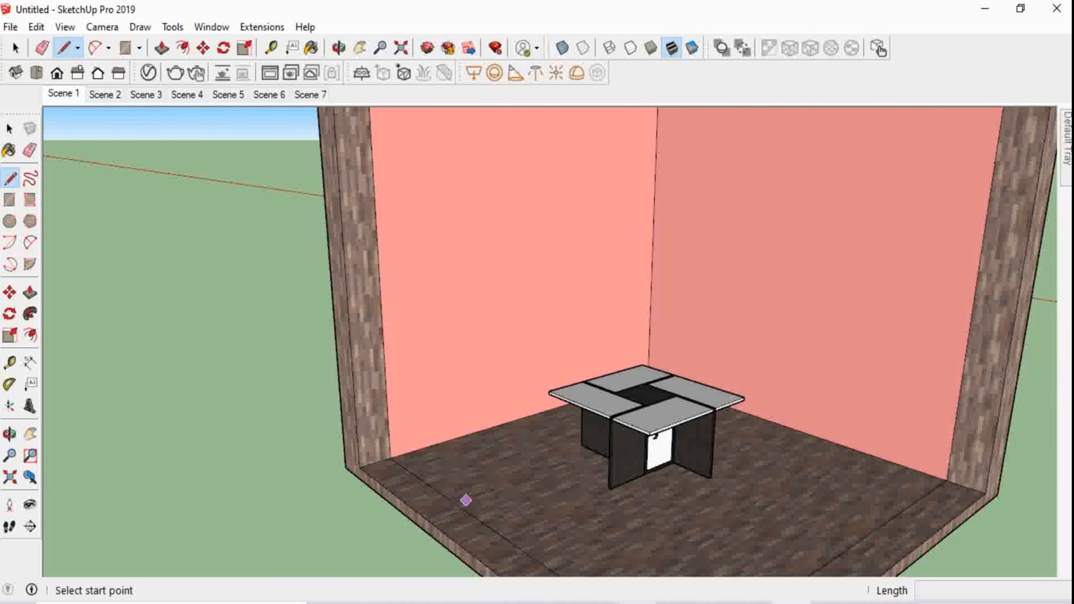
pyautogui.click(533, 504)
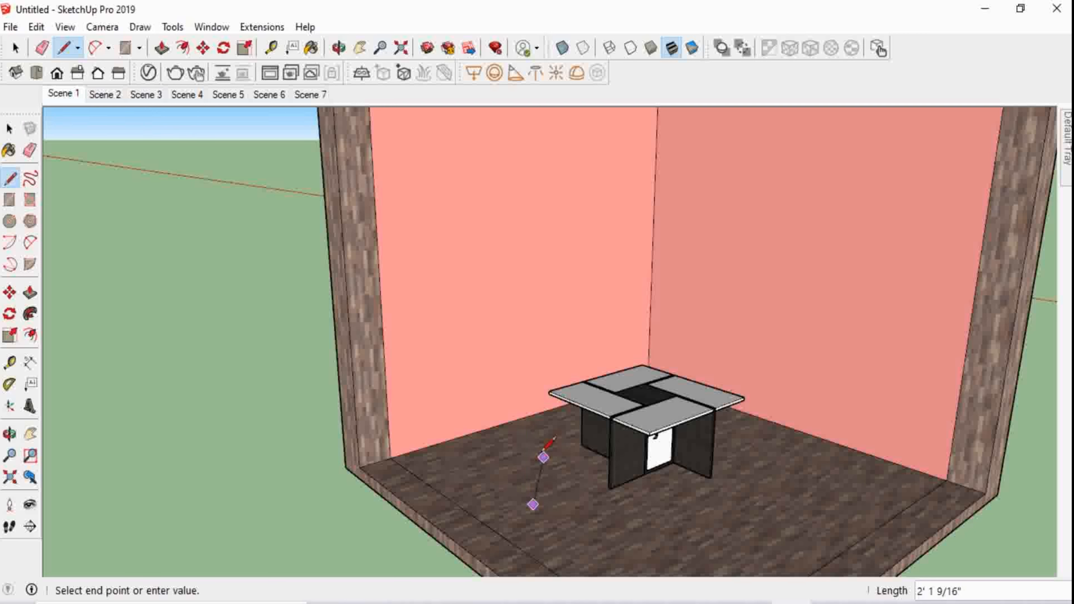
pyautogui.click(532, 395)
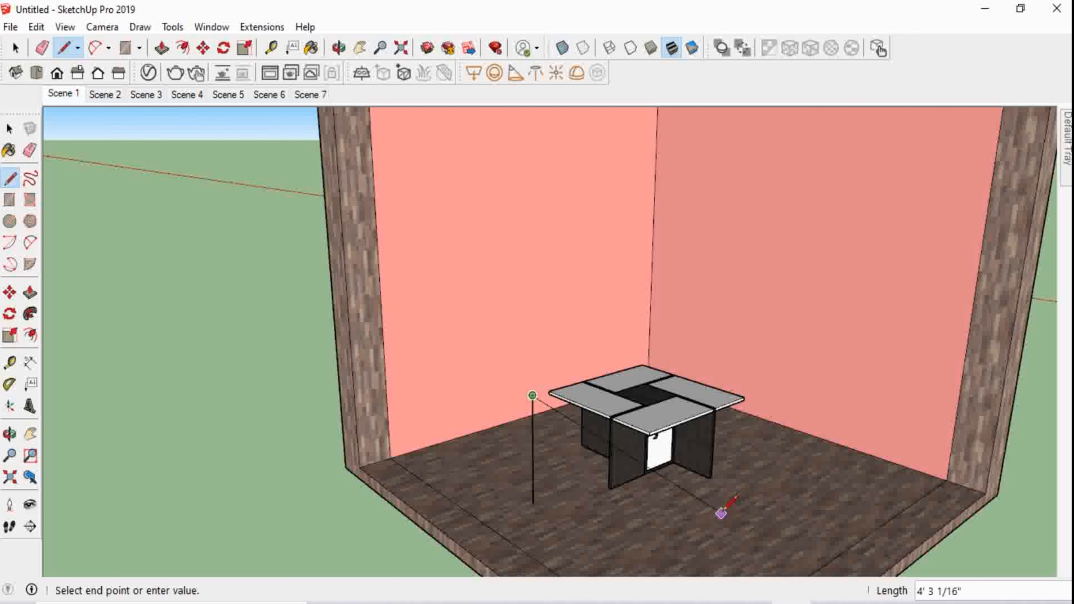
pyautogui.press('Escape')
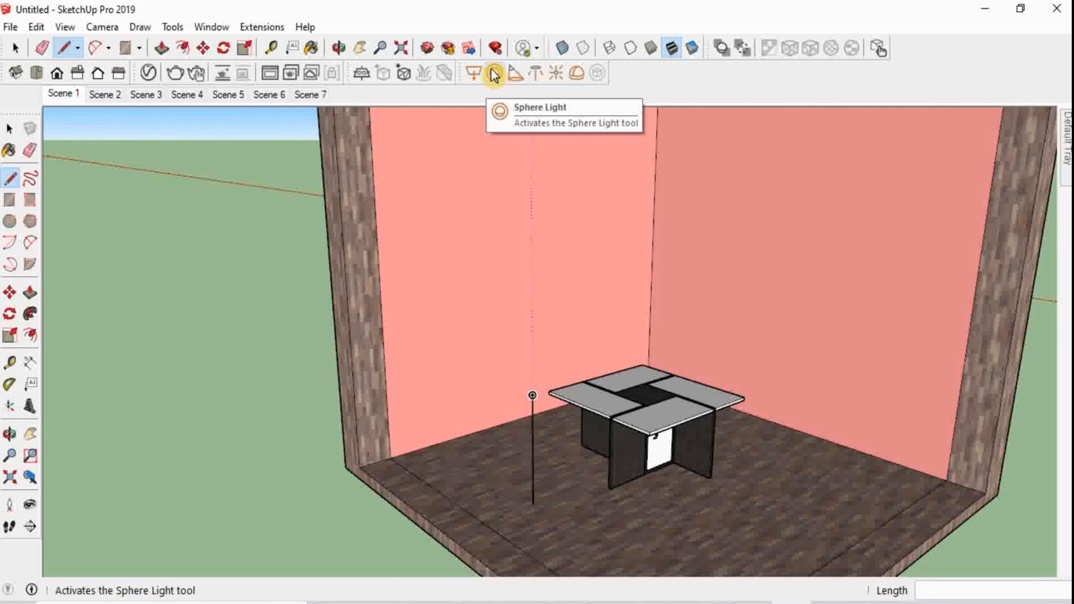
# Place a V-Ray Sphere Light with a size of about 26.44, centered on the upper end of the vertical line
pyautogui.click(487, 78)
pyautogui.click(538, 408)
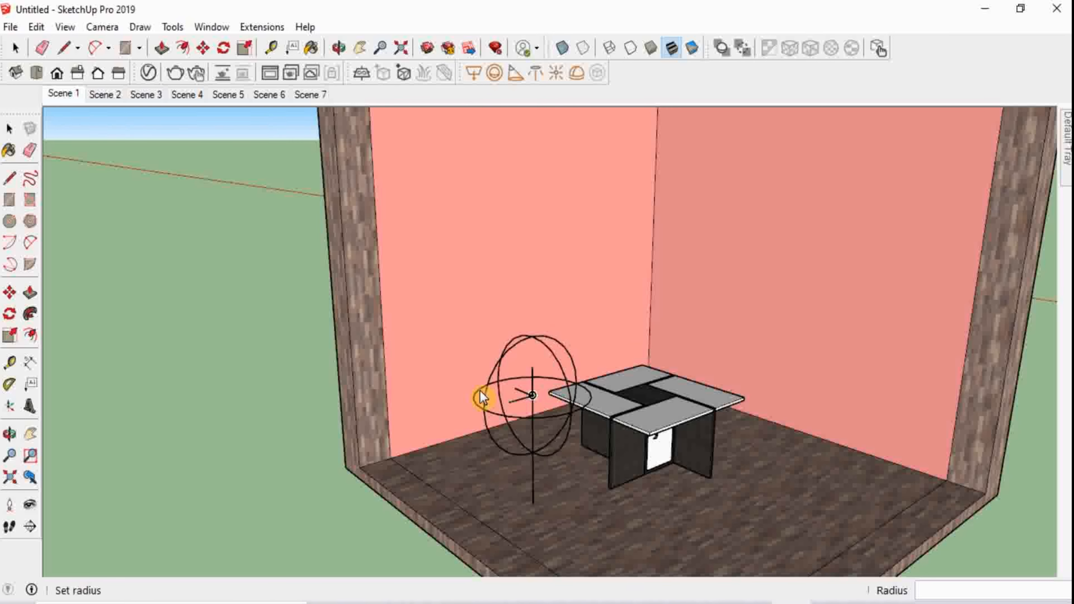
pyautogui.click(482, 396)
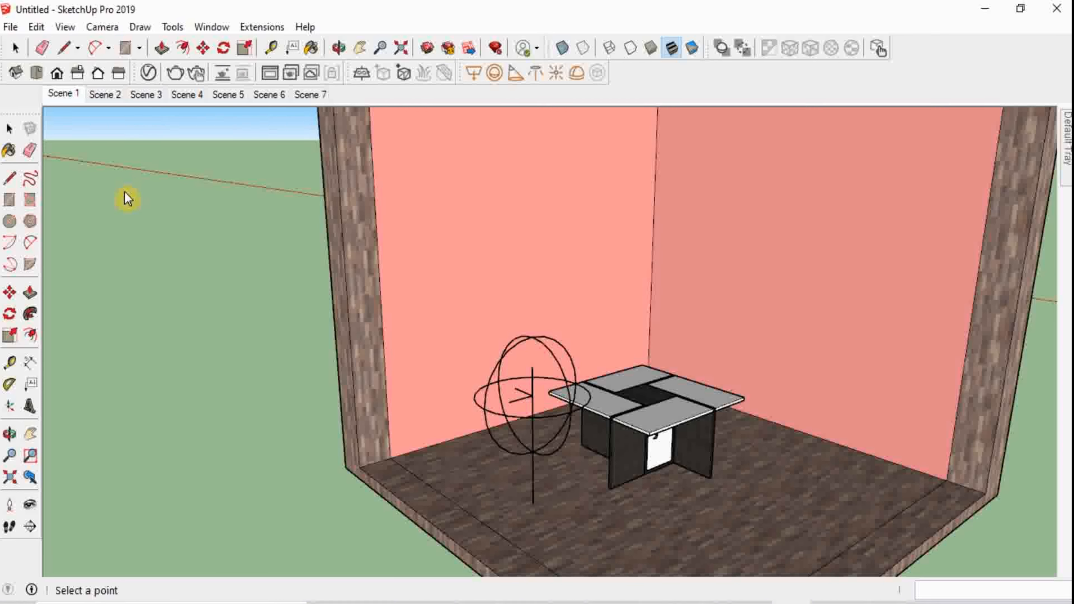
pyautogui.press('space')
# Copy the Sphere Light about 4' 9 15/16" across to the opposite side of the table
pyautogui.click(525, 349)
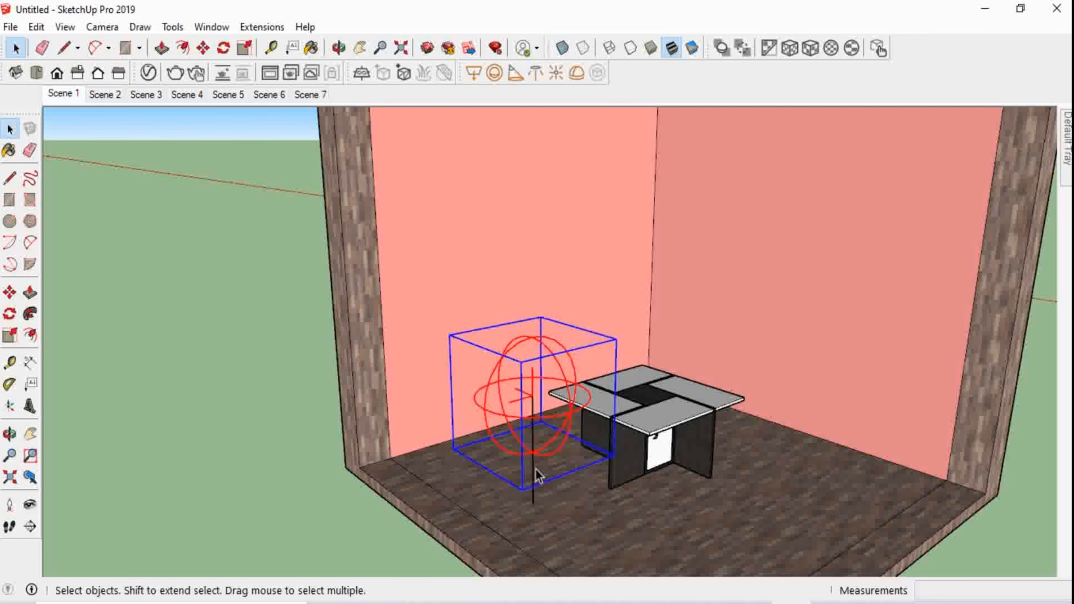
pyautogui.press('m')
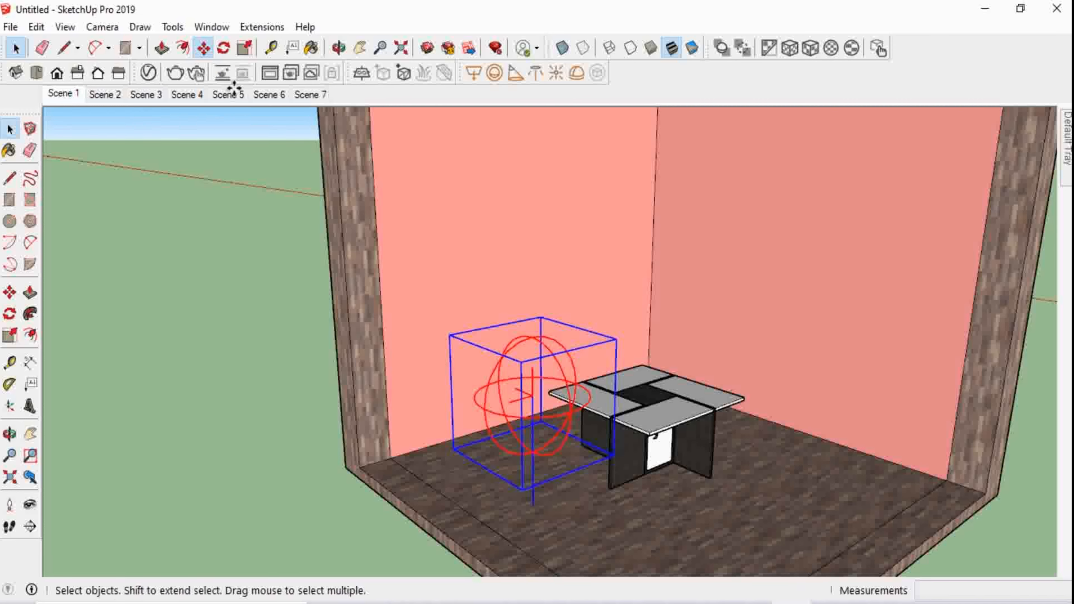
pyautogui.click(531, 506)
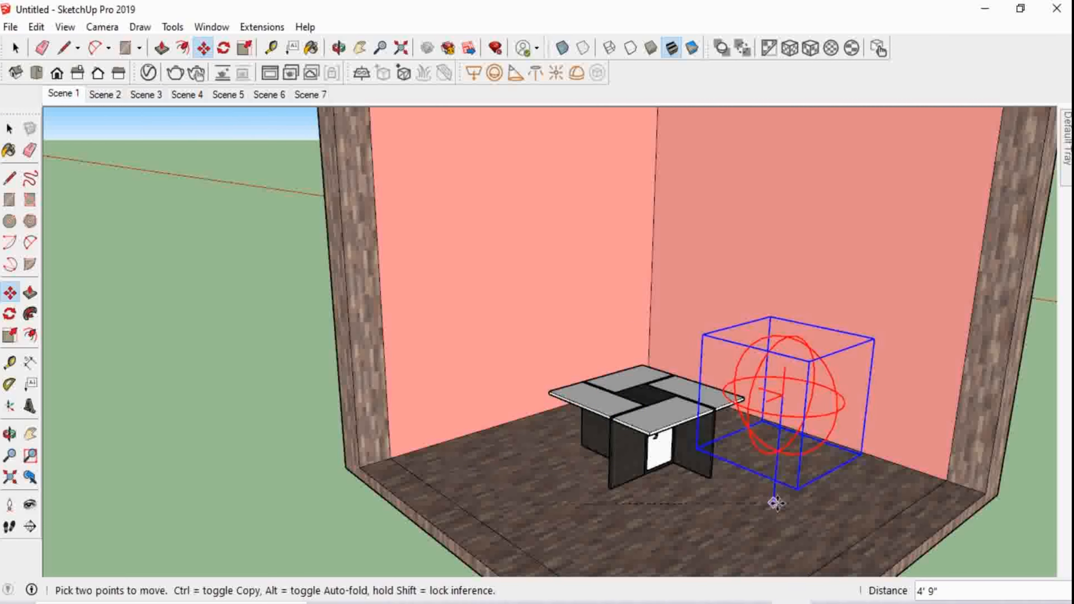
pyautogui.press('ctrl')
pyautogui.click(778, 504)
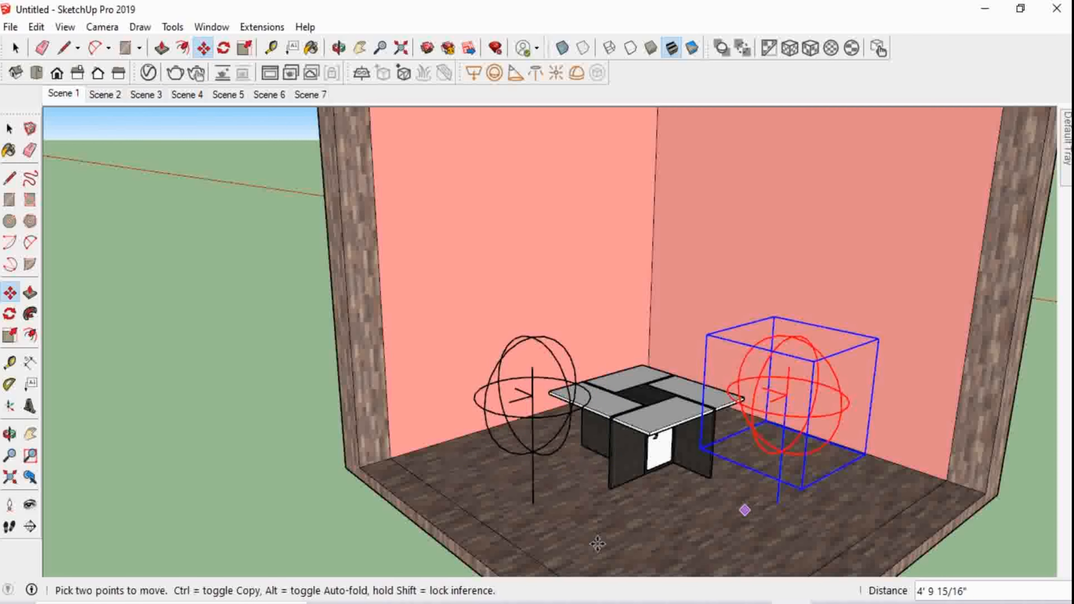
pyautogui.press('space')
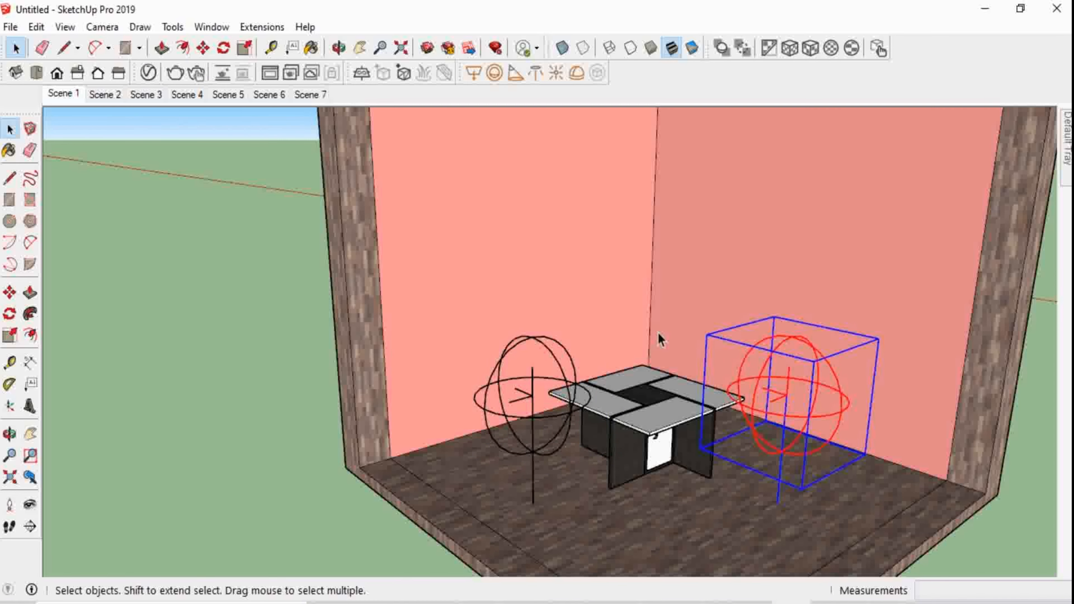
# Set the Sphere Light's intensity to 1000 in the V-Ray Asset Editor
pyautogui.scroll(-3, 659, 336)
pyautogui.scroll(4, 858, 348)
pyautogui.scroll(-2, 558, 275)
pyautogui.moveTo(677, 450); pyautogui.dragTo(677, 343, button='middle')
pyautogui.scroll(5, 677, 343)
pyautogui.scroll(-3, 677, 343)
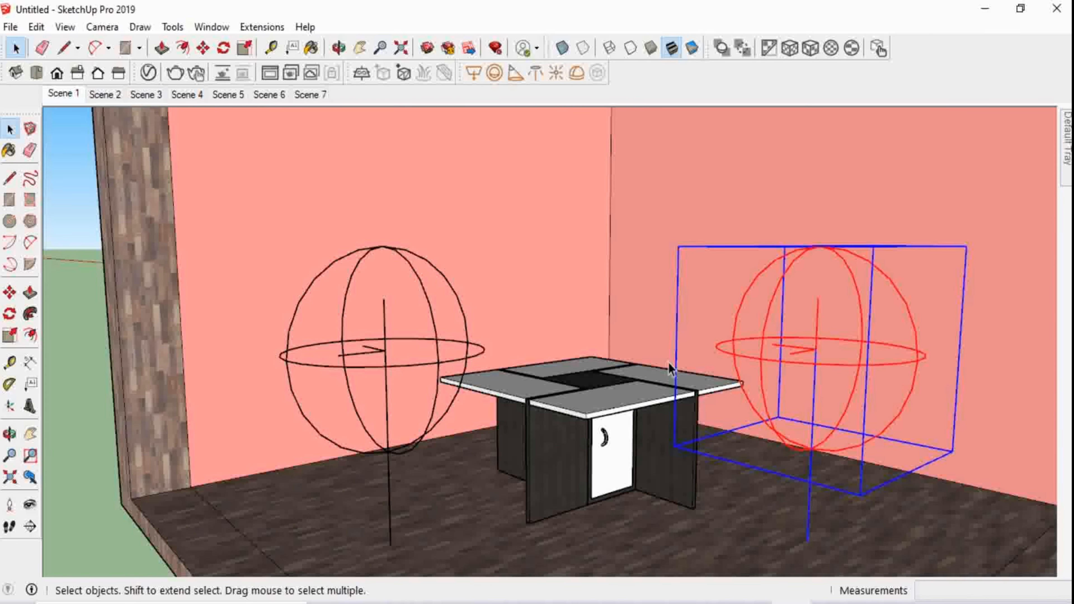
pyautogui.scroll(1, 681, 447)
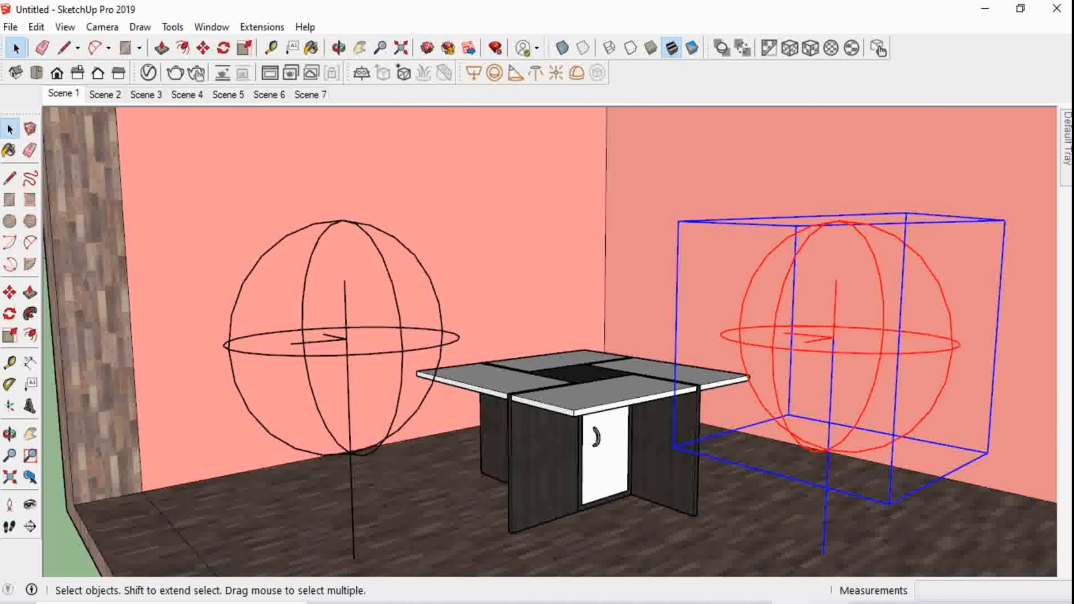
pyautogui.click(829, 602)
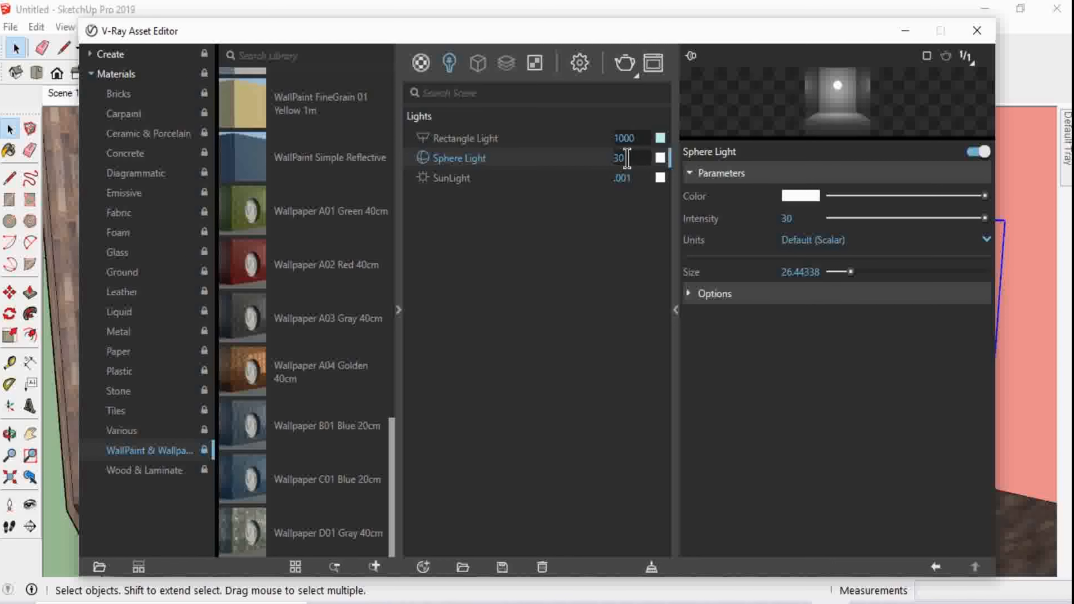
pyautogui.click(637, 156)
pyautogui.press('BackSpace')
pyautogui.write('1000')
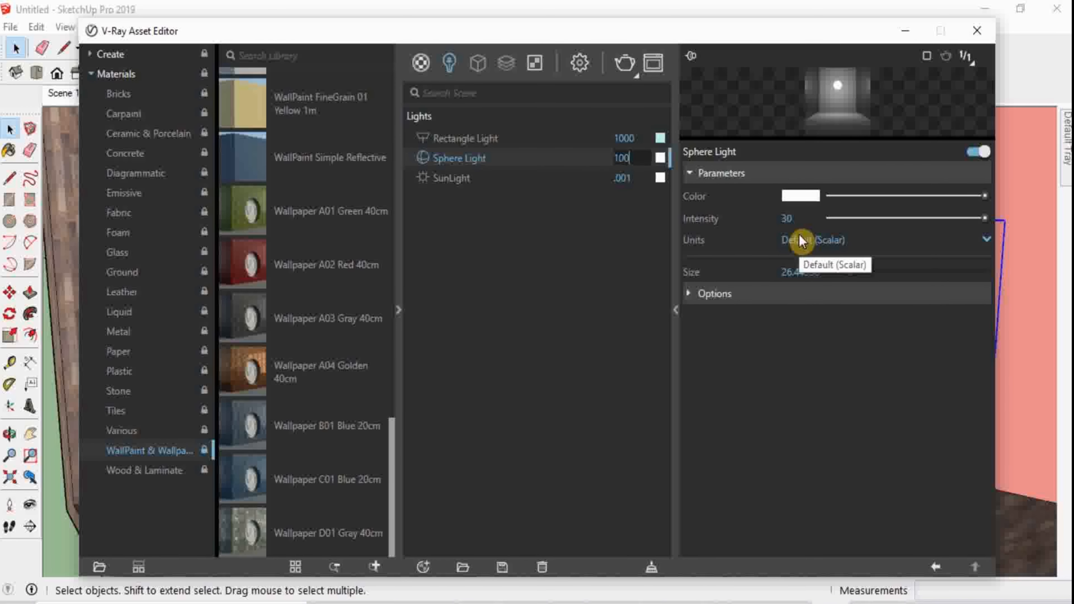
# Set the Sphere Light's color to pale green-turquoise, about R 0.789, G 0.932, B 0.886, and turn on its Invisible option
pyautogui.click(689, 293)
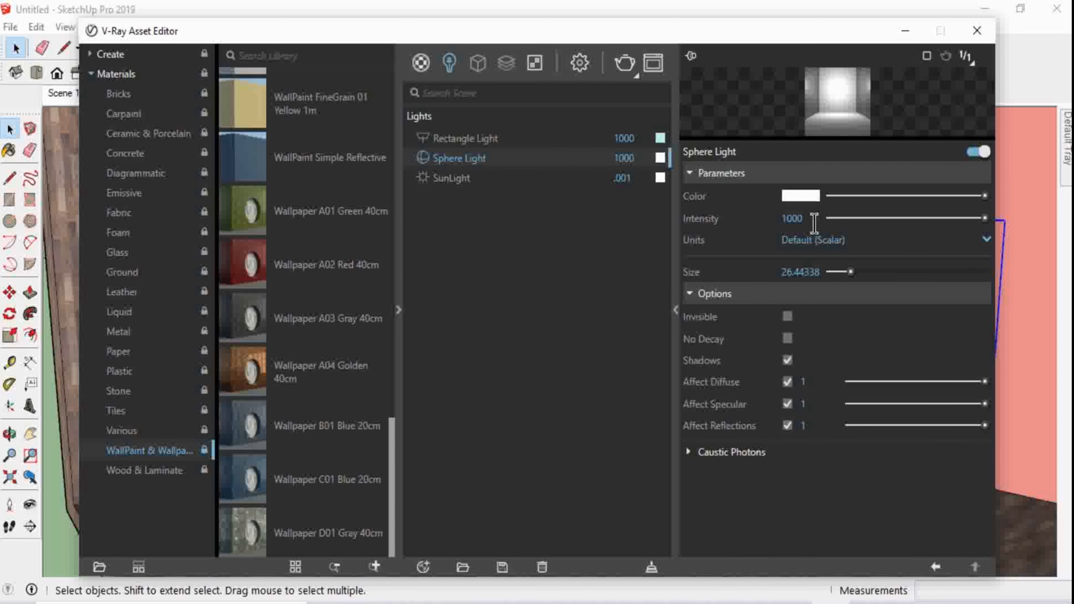
pyautogui.click(800, 197)
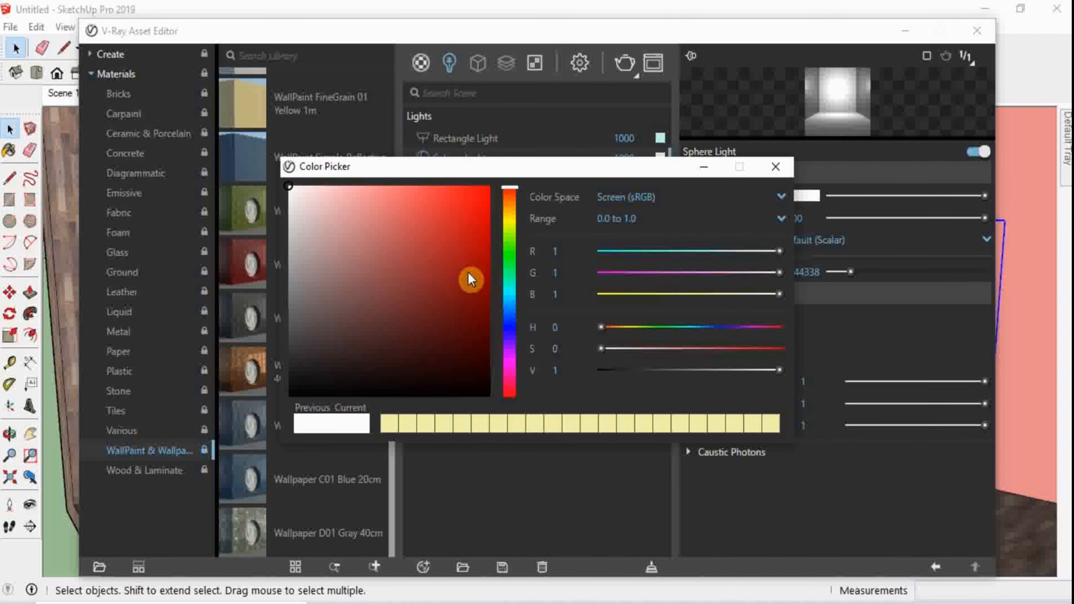
pyautogui.moveTo(515, 286); pyautogui.dragTo(512, 280)
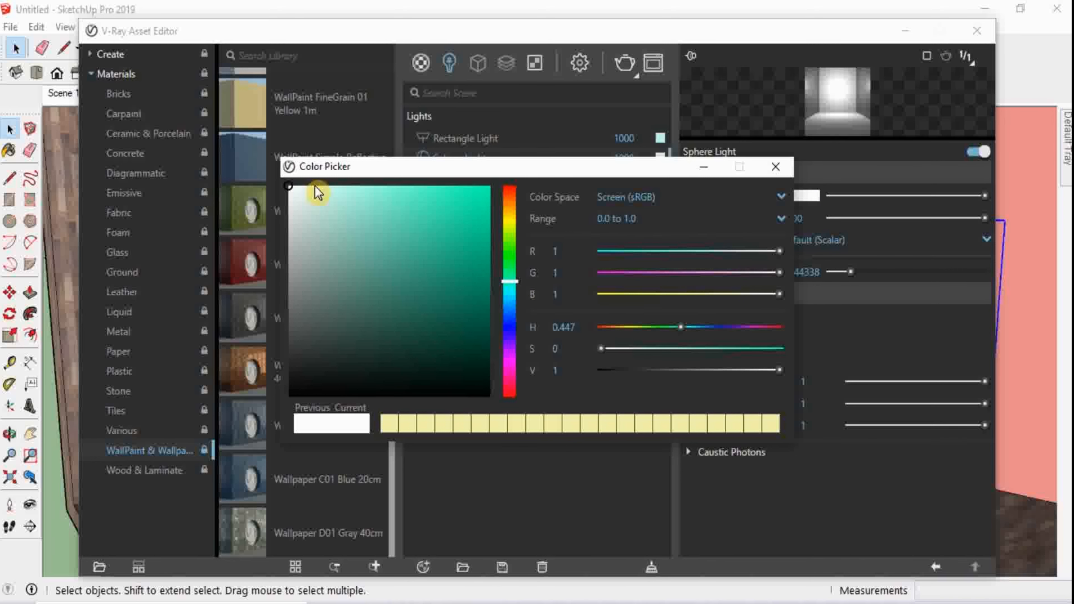
pyautogui.moveTo(338, 201)
pyautogui.mouseDown()
pyautogui.moveTo(314, 192)
pyautogui.moveTo(320, 202)
pyautogui.mouseUp()
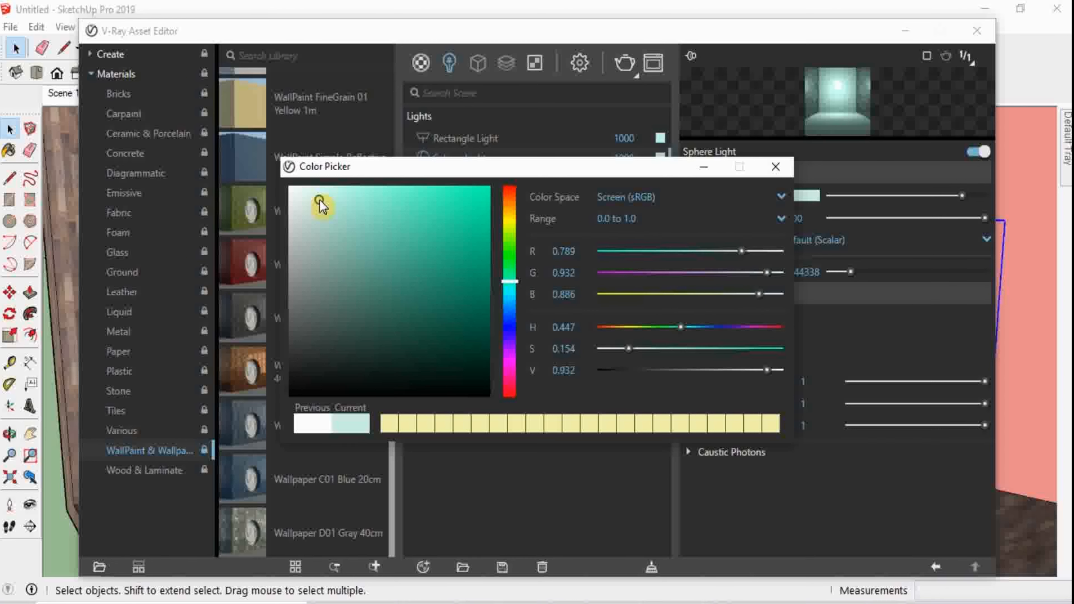
pyautogui.click(705, 168)
pyautogui.click(788, 332)
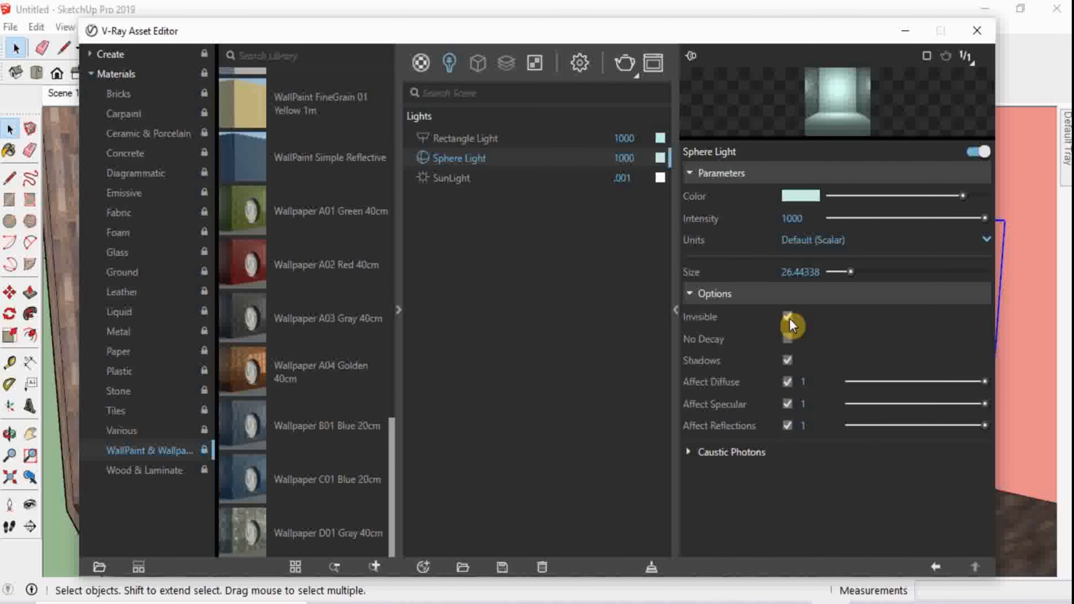
pyautogui.click(913, 37)
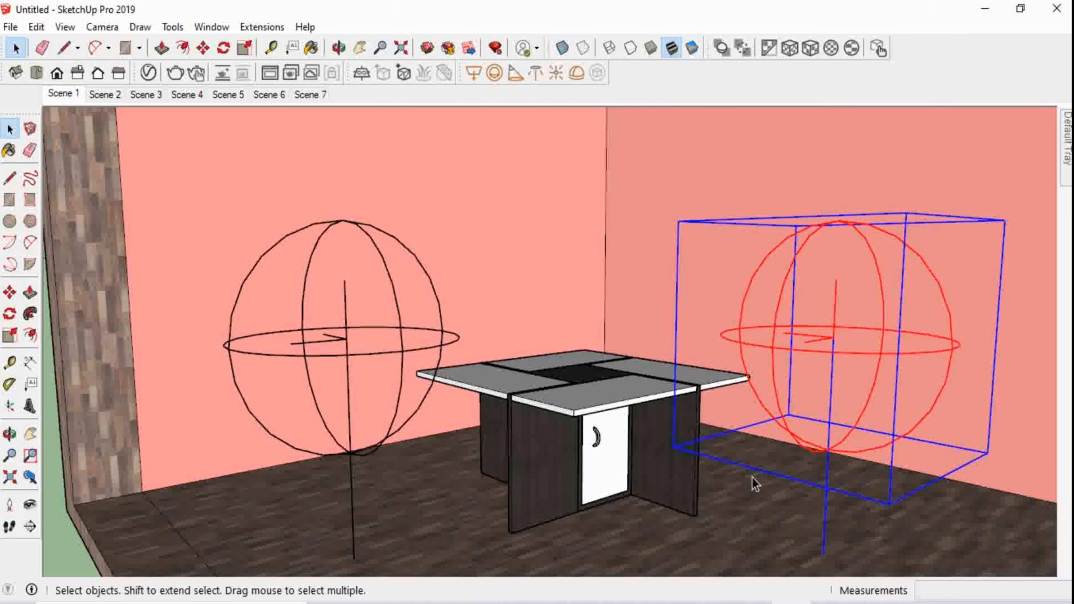
# Run a V-Ray test render of a close-up view of the table and close the render window
pyautogui.moveTo(753, 477); pyautogui.dragTo(702, 502, button='middle')
pyautogui.scroll(2, 681, 528)
pyautogui.scroll(-2, 667, 451)
pyautogui.scroll(2, 597, 584)
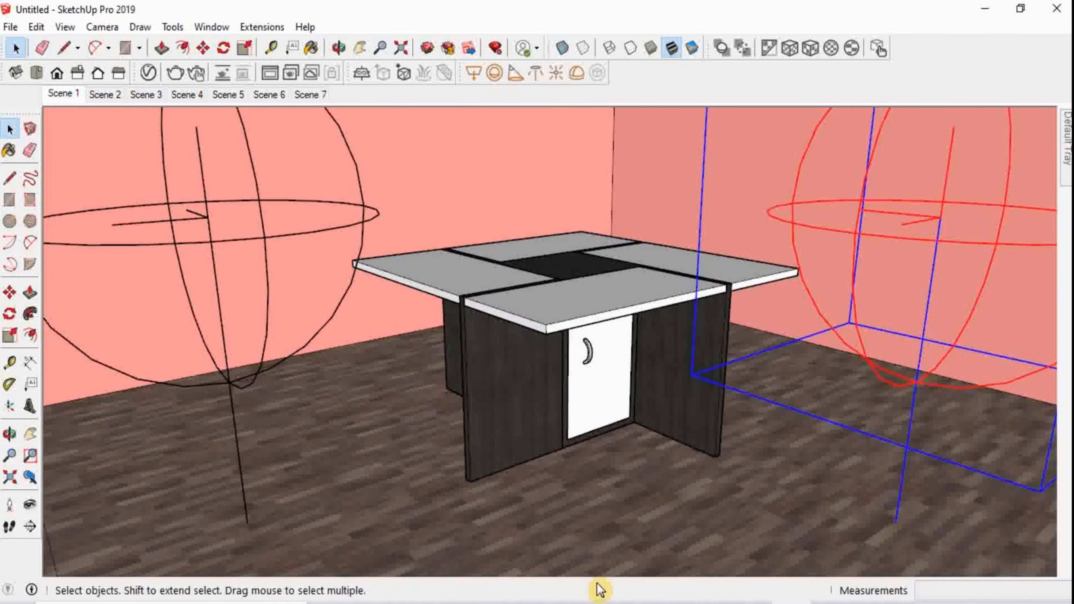
pyautogui.scroll(2, 597, 522)
pyautogui.moveTo(601, 474); pyautogui.dragTo(637, 417, button='middle')
pyautogui.scroll(1, 638, 435)
pyautogui.scroll(3, 713, 108)
pyautogui.scroll(-3, 712, 107)
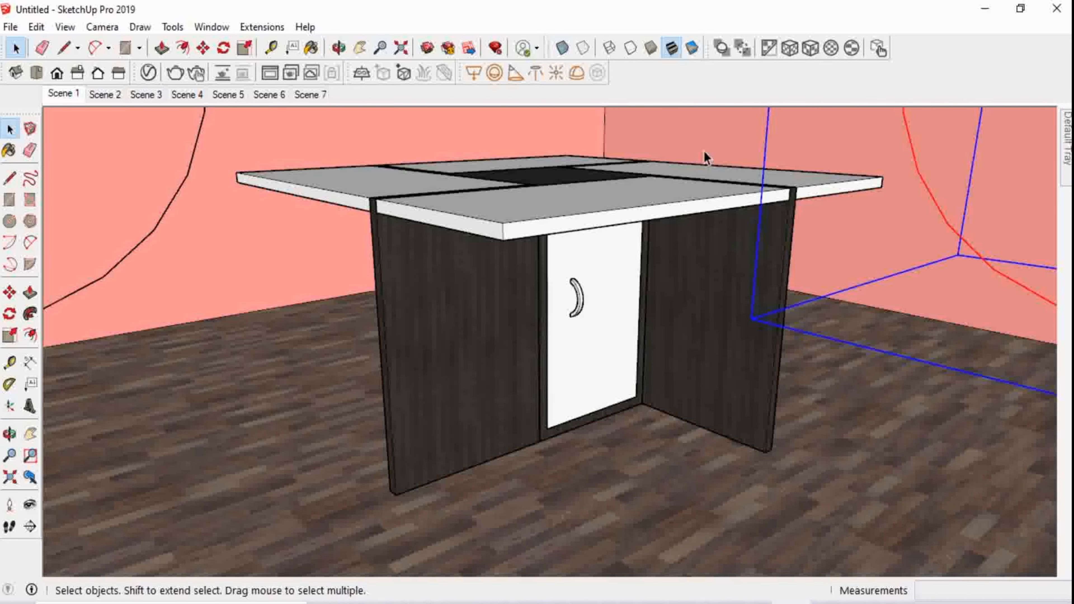
pyautogui.moveTo(705, 159); pyautogui.dragTo(702, 173, button='middle')
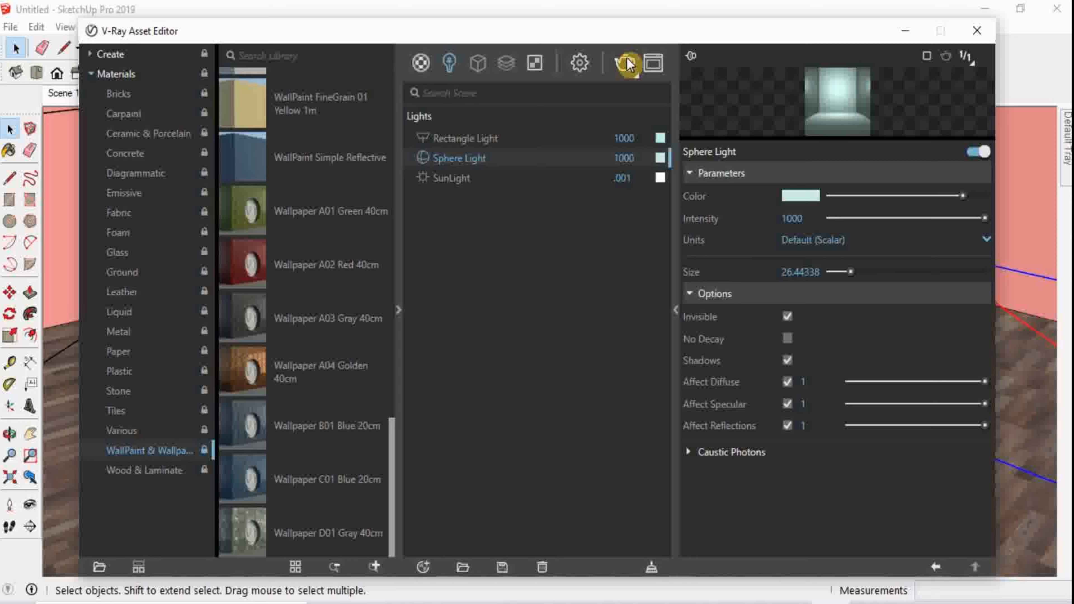
pyautogui.click(629, 66)
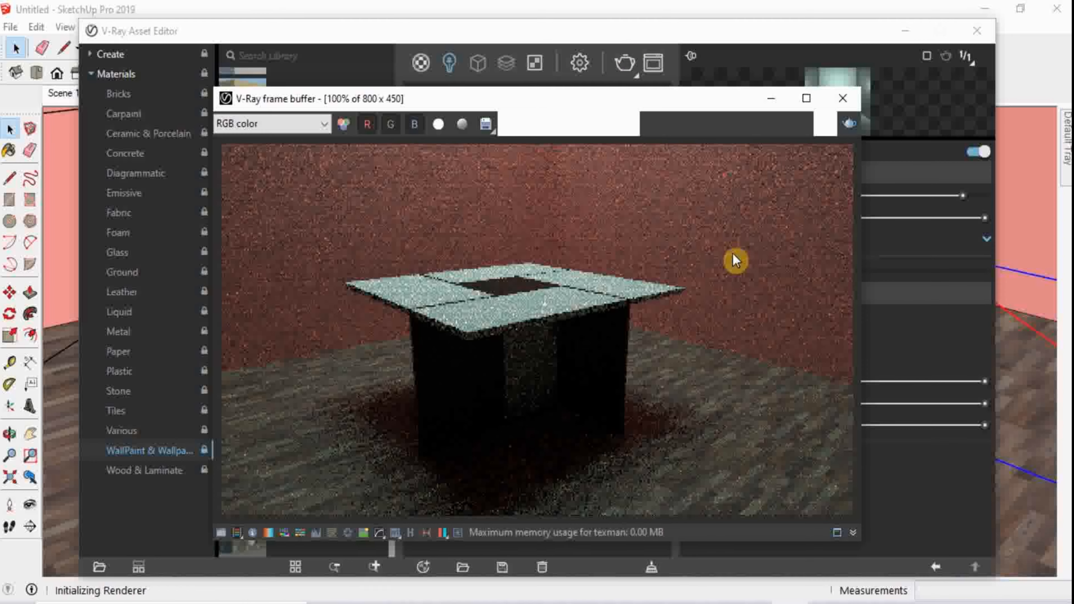
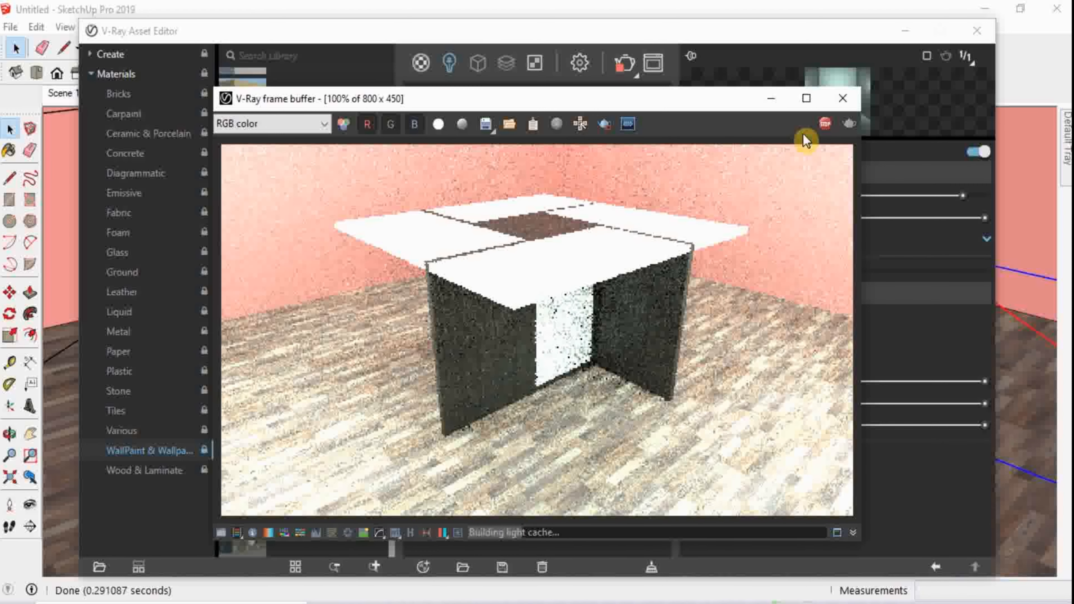
pyautogui.click(915, 59)
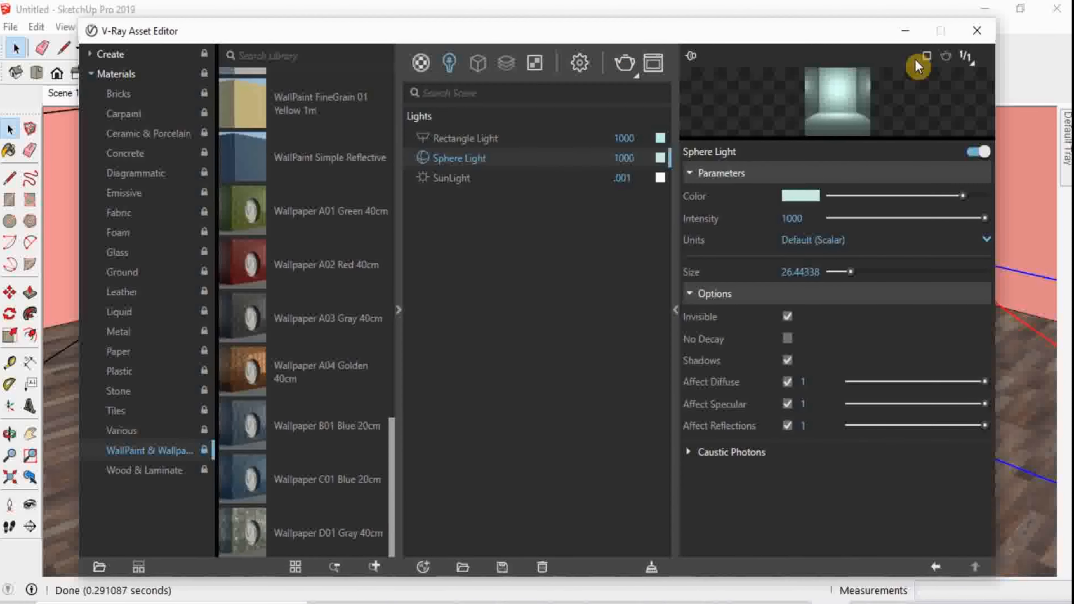
# Set the Rectangle Light's intensity to 600 and the Sphere Light's intensity to 300
pyautogui.click(646, 136)
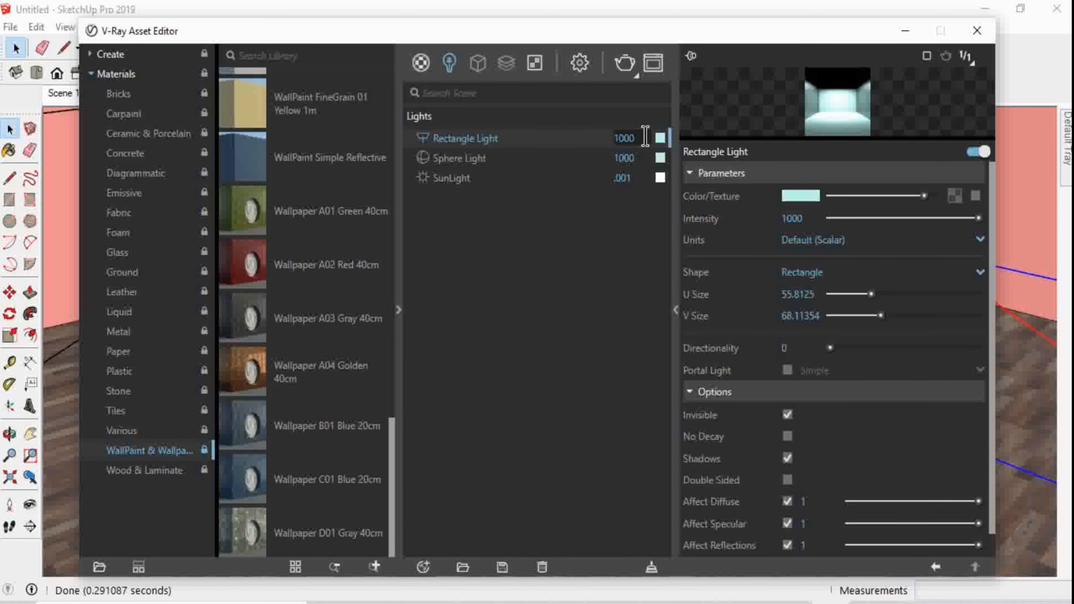
pyautogui.press('BackSpace')
pyautogui.press('BackSpace')
pyautogui.press('BackSpace')
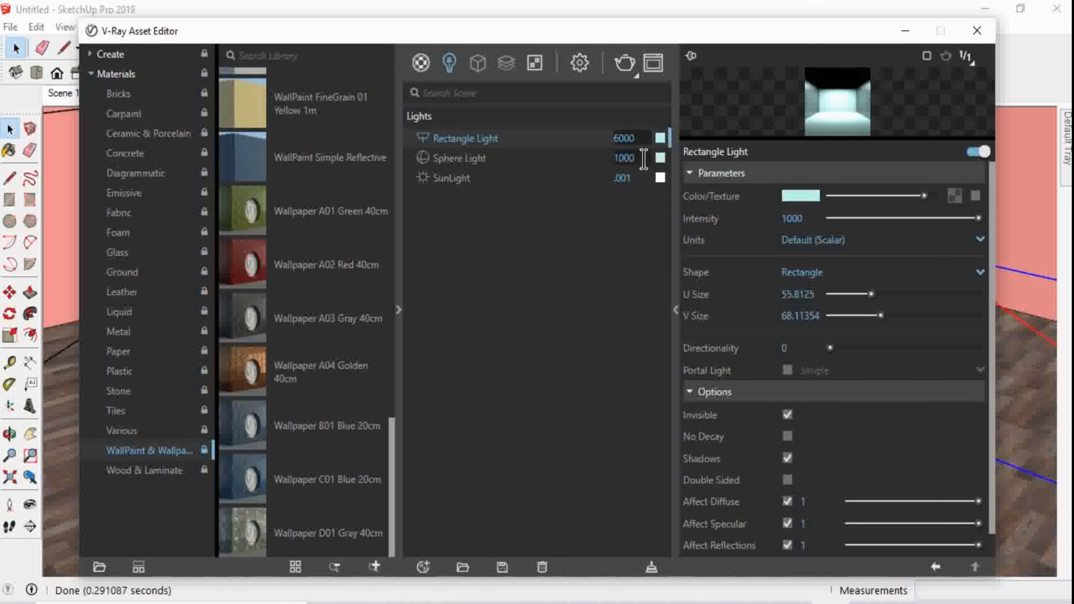
pyautogui.press('BackSpace')
pyautogui.click(643, 155)
pyautogui.press('BackSpace')
pyautogui.press('BackSpace')
pyautogui.press('BackSpace')
pyautogui.press('BackSpace')
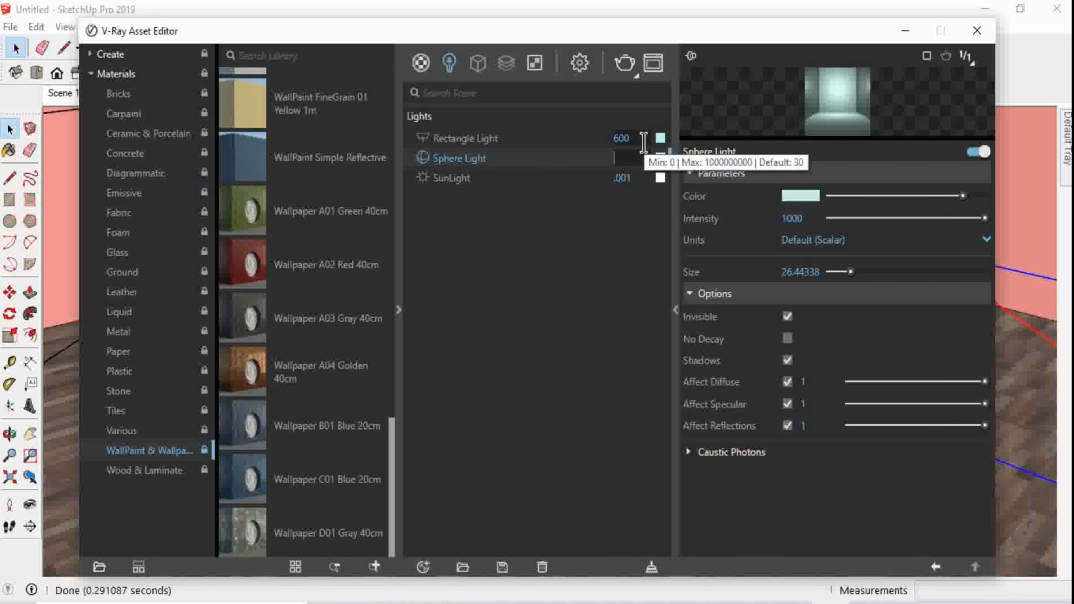
pyautogui.write('300')
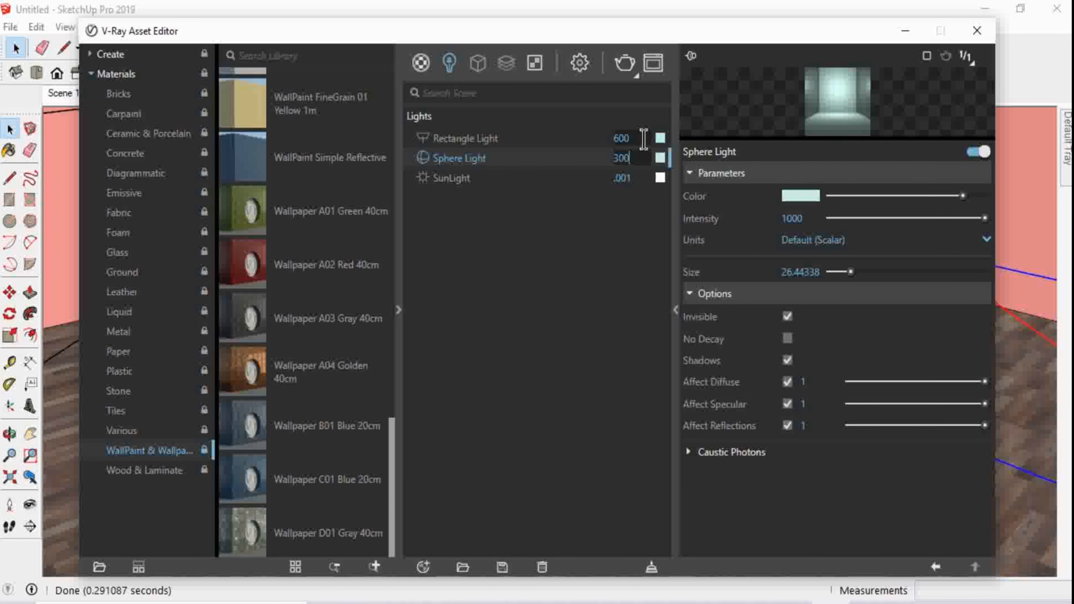
# Run a V-Ray test render with the reduced light intensities, close it and put away the Asset Editor
pyautogui.click(624, 64)
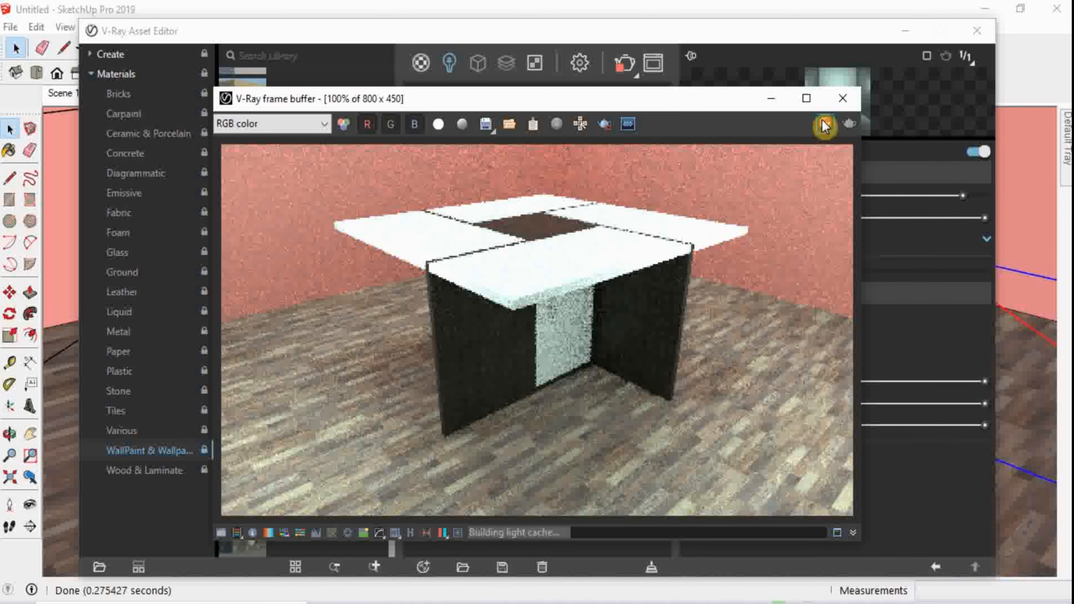
pyautogui.click(843, 98)
pyautogui.click(905, 30)
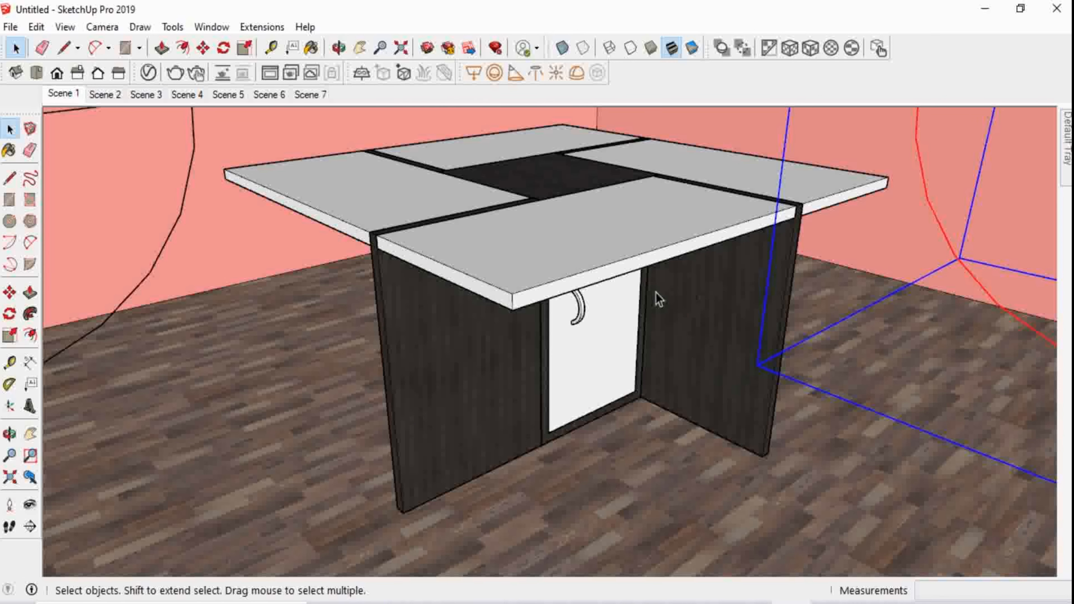
# Open the door's curved handle for editing and apply the Aluminum Polished material from the V-Ray Metal library to it
pyautogui.click(595, 383)
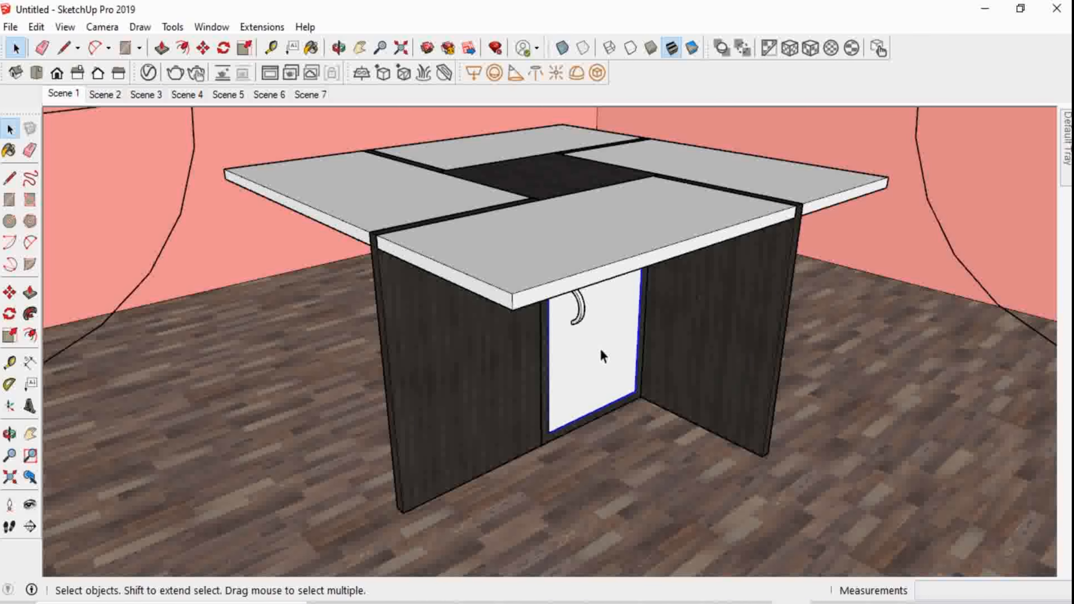
pyautogui.doubleClick(582, 306)
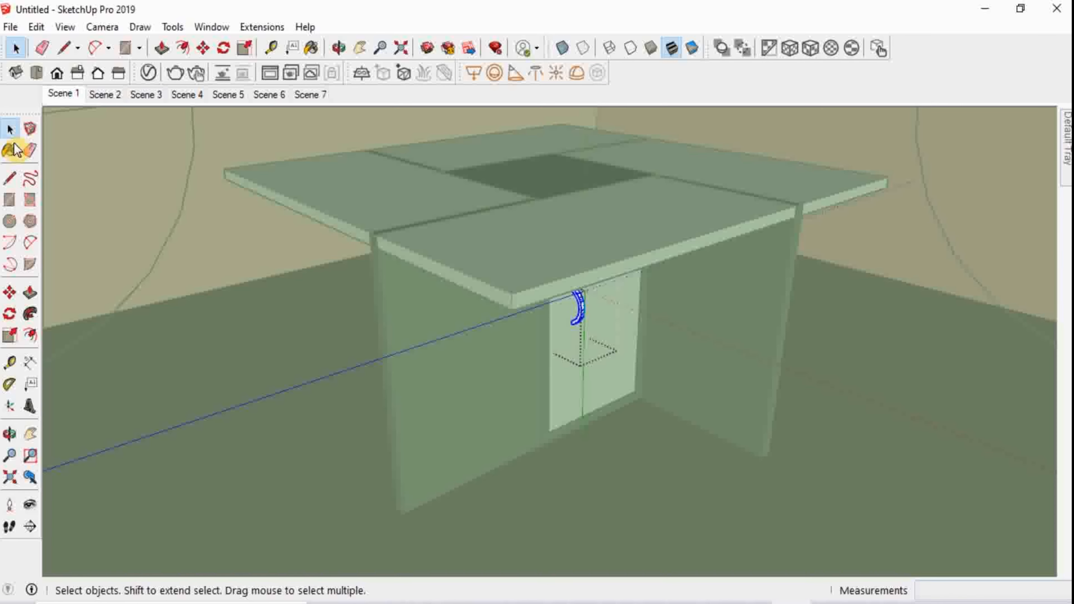
pyautogui.click(827, 603)
pyautogui.click(797, 550)
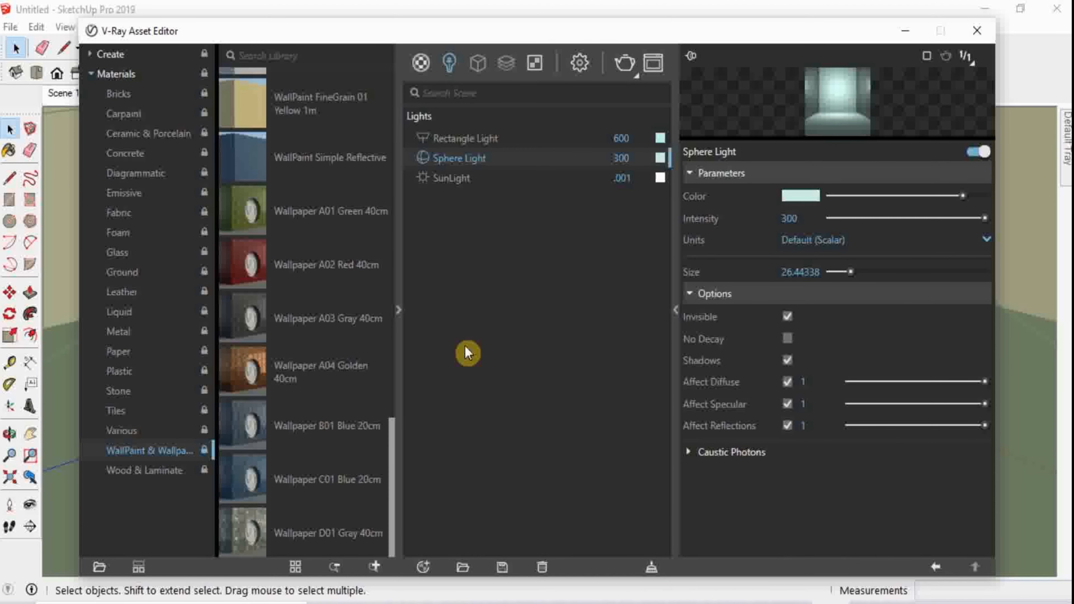
pyautogui.click(116, 326)
pyautogui.rightClick(249, 309)
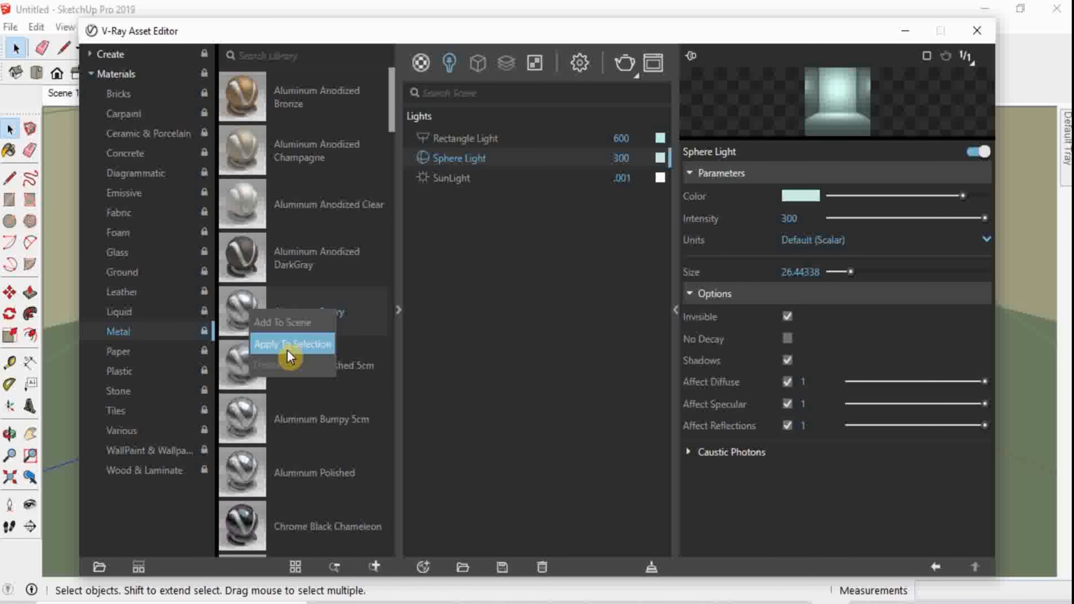
pyautogui.rightClick(247, 468)
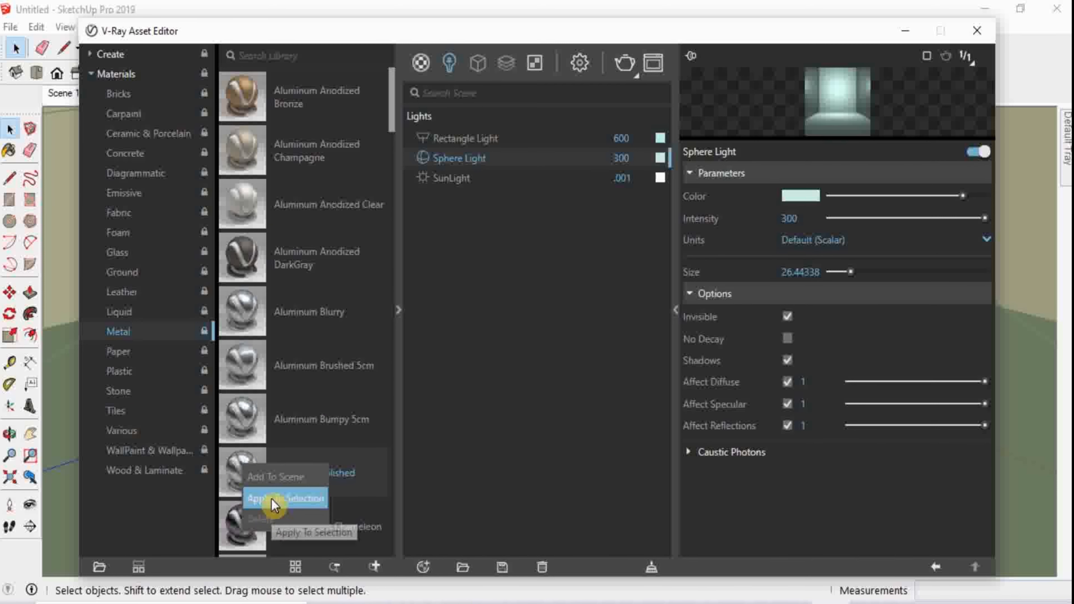
pyautogui.click(271, 499)
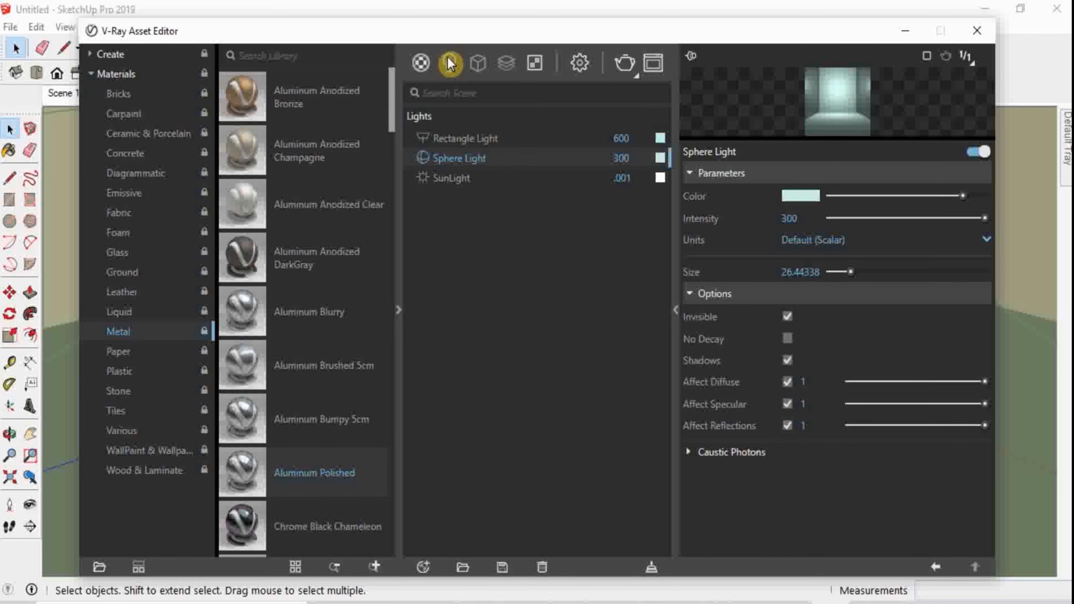
# Set the reflection color of the wall material Color A02 to pure white (R 1, G 1, B 1)
pyautogui.click(420, 62)
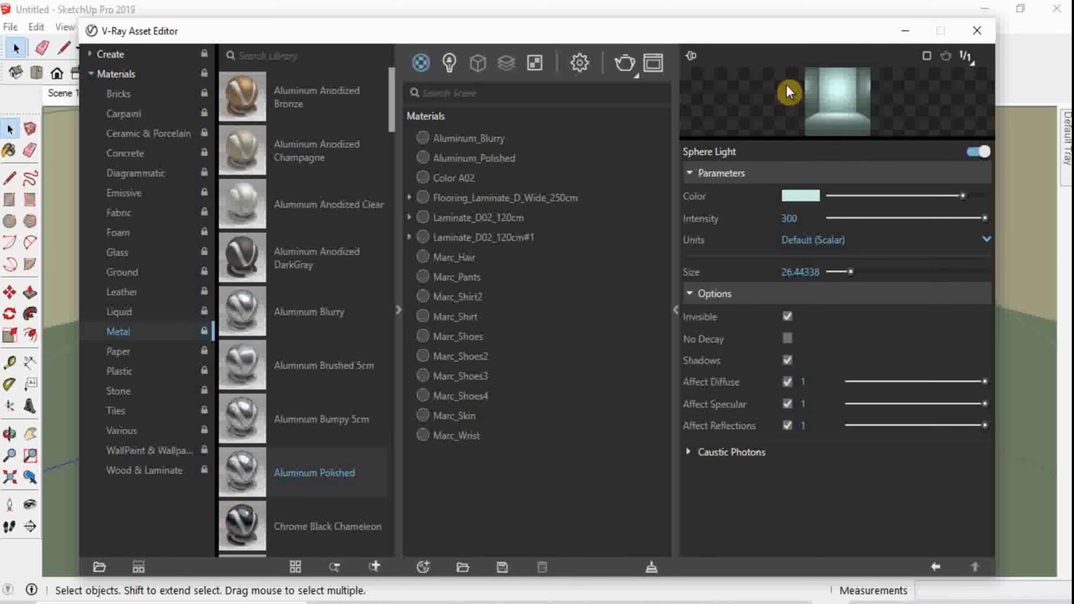
pyautogui.click(444, 185)
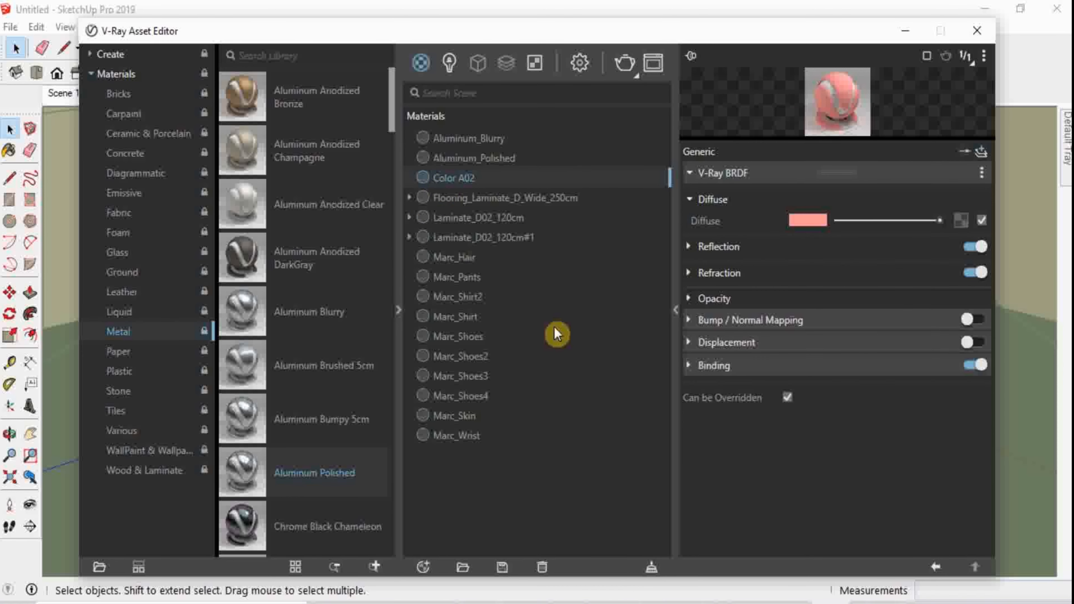
pyautogui.click(688, 248)
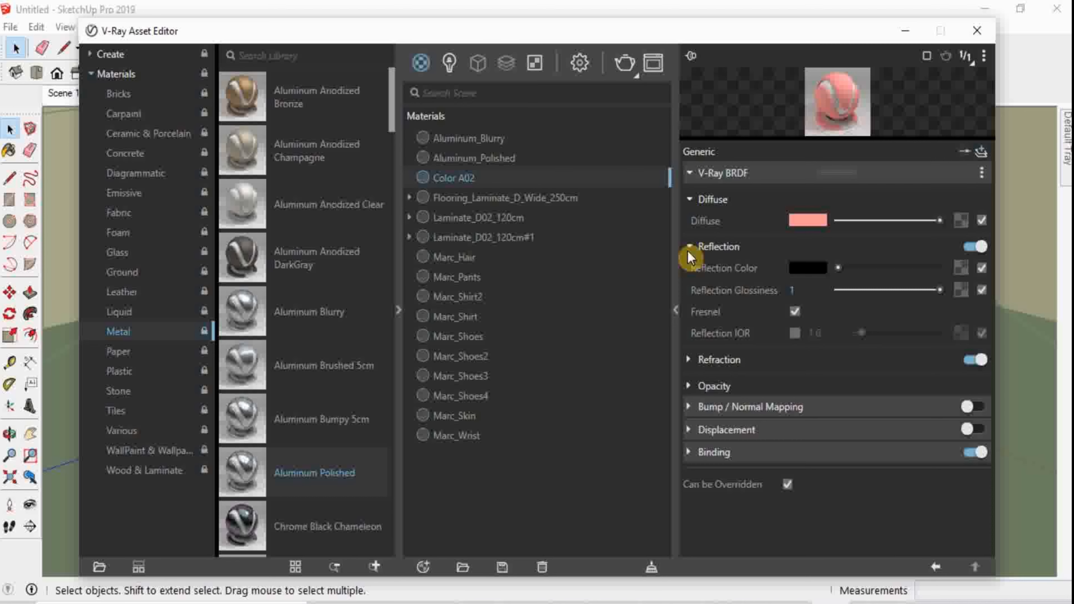
pyautogui.click(813, 268)
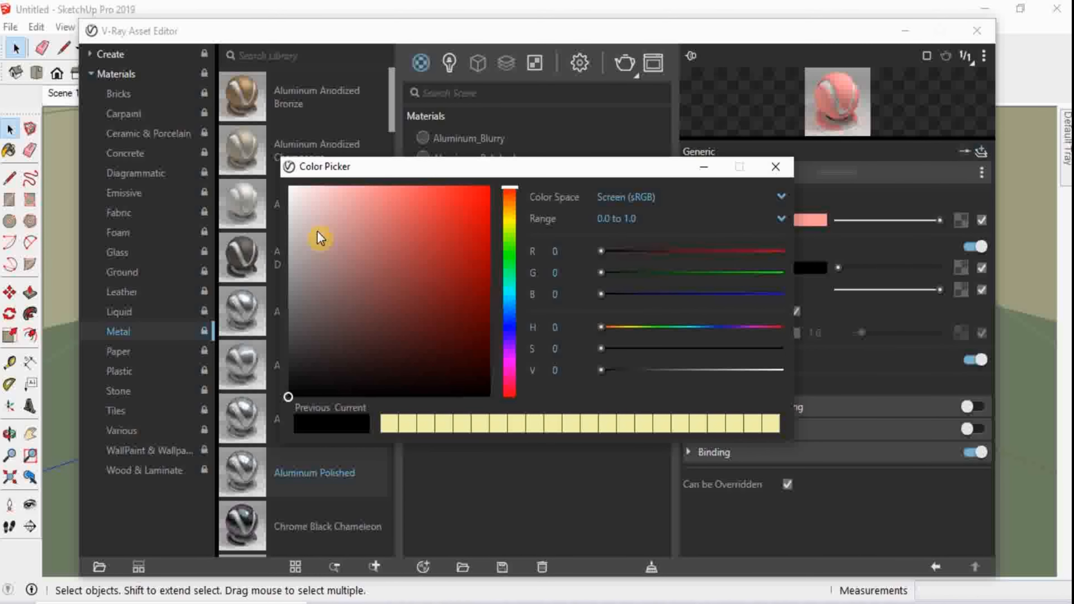
pyautogui.moveTo(320, 238); pyautogui.dragTo(194, 151)
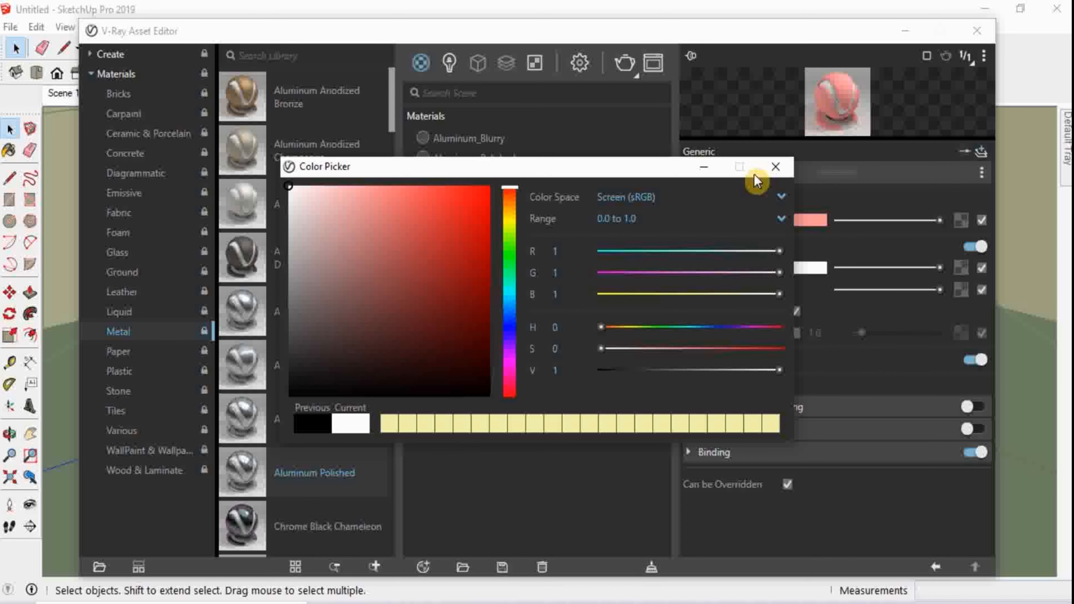
pyautogui.click(702, 175)
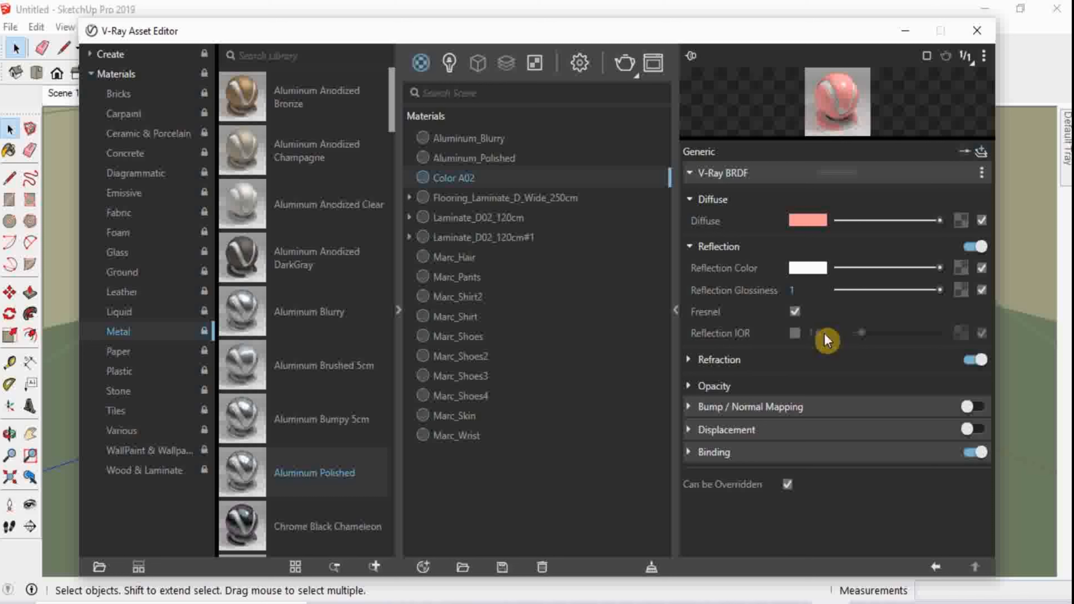
# Enable Reflection IOR for Color A02 and set it to 0.58
pyautogui.click(796, 332)
pyautogui.moveTo(863, 335)
pyautogui.mouseDown()
pyautogui.moveTo(959, 335)
pyautogui.moveTo(944, 345)
pyautogui.moveTo(868, 338)
pyautogui.mouseUp()
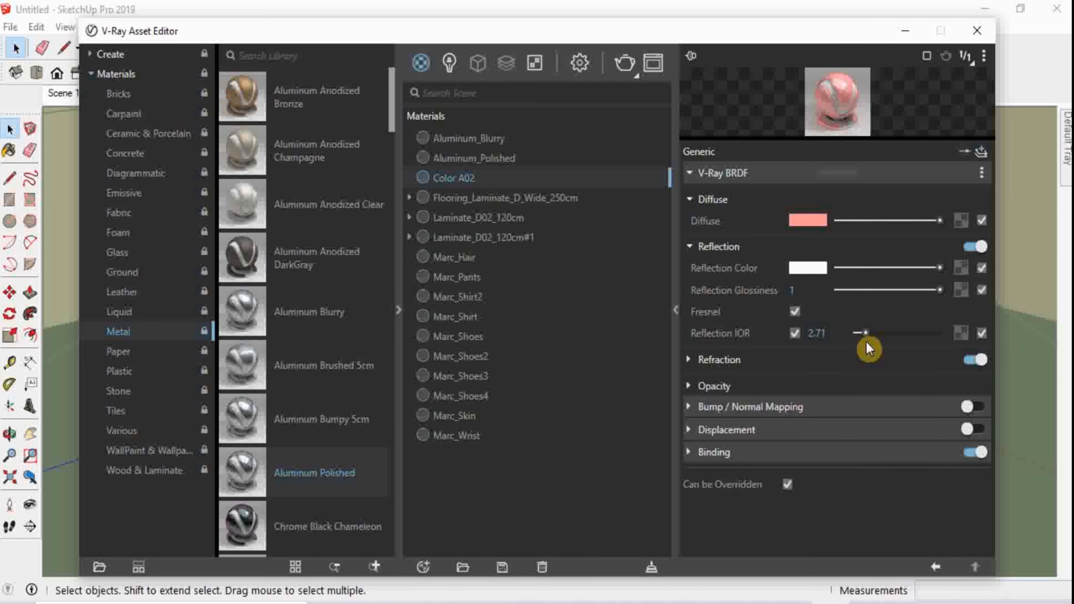
pyautogui.moveTo(863, 334); pyautogui.dragTo(860, 333)
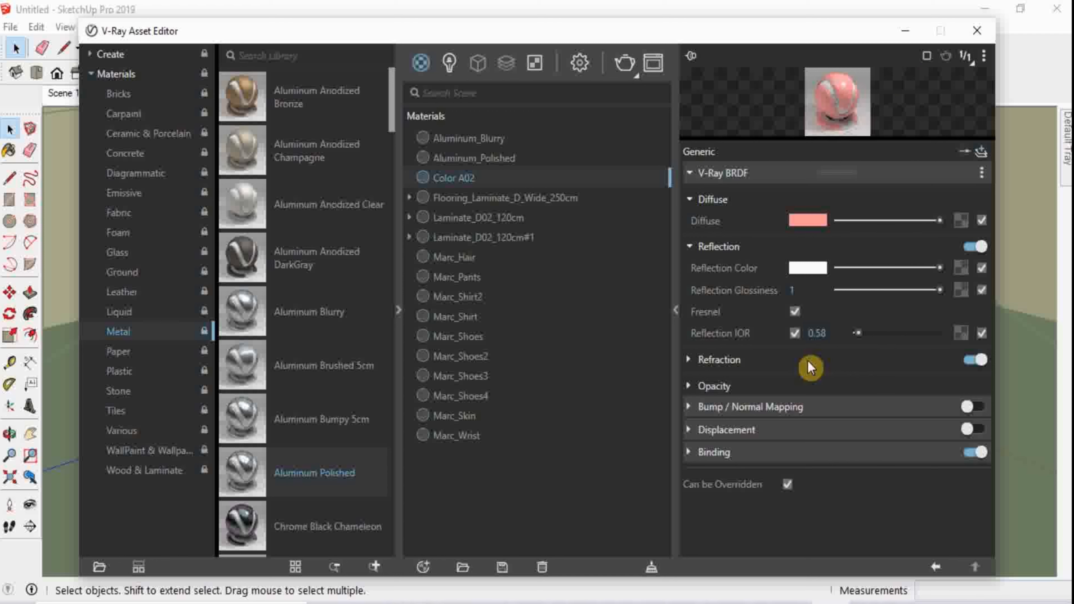
# Delete the Aluminum_Blurry material from the scene's material list
pyautogui.click(463, 161)
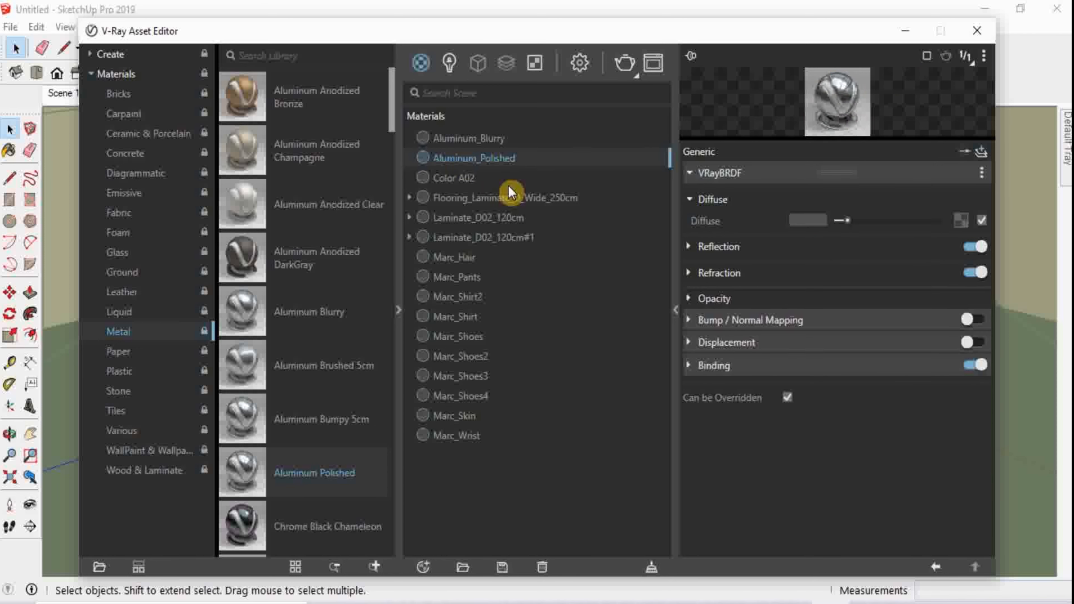
pyautogui.click(470, 139)
pyautogui.rightClick(566, 141)
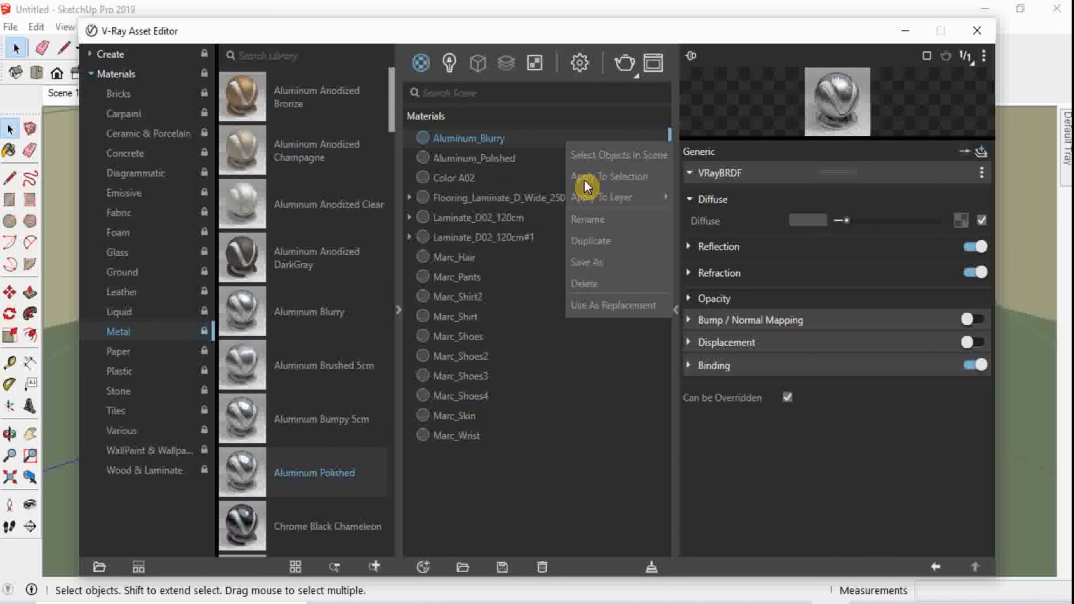
pyautogui.click(594, 295)
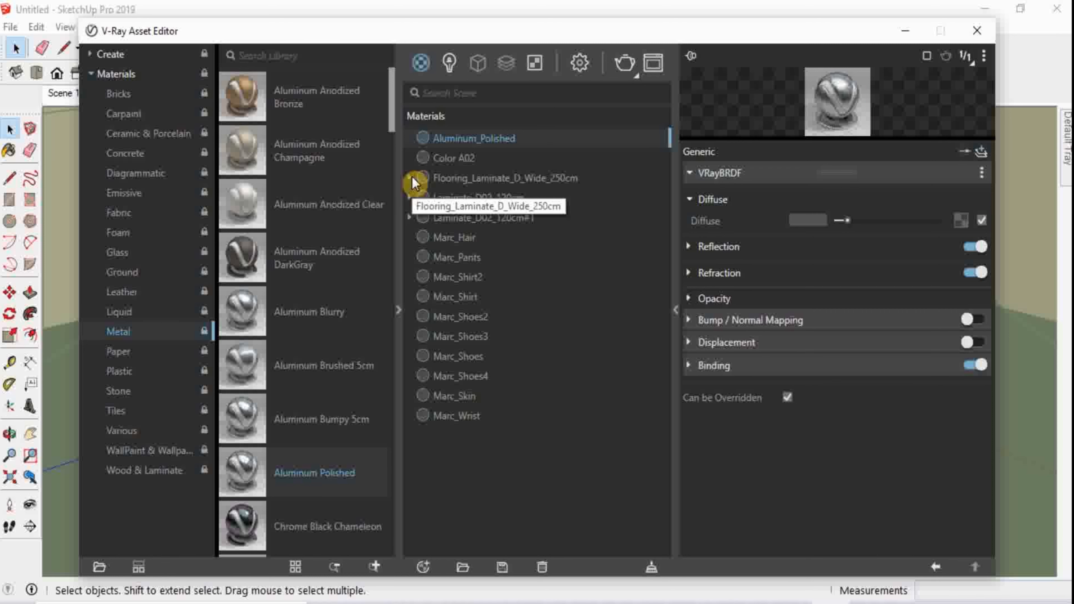
# Set the reflection color of the Laminate_D02_120cm material to pure white (R 1, G 1, B 1)
pyautogui.click(444, 157)
pyautogui.click(456, 175)
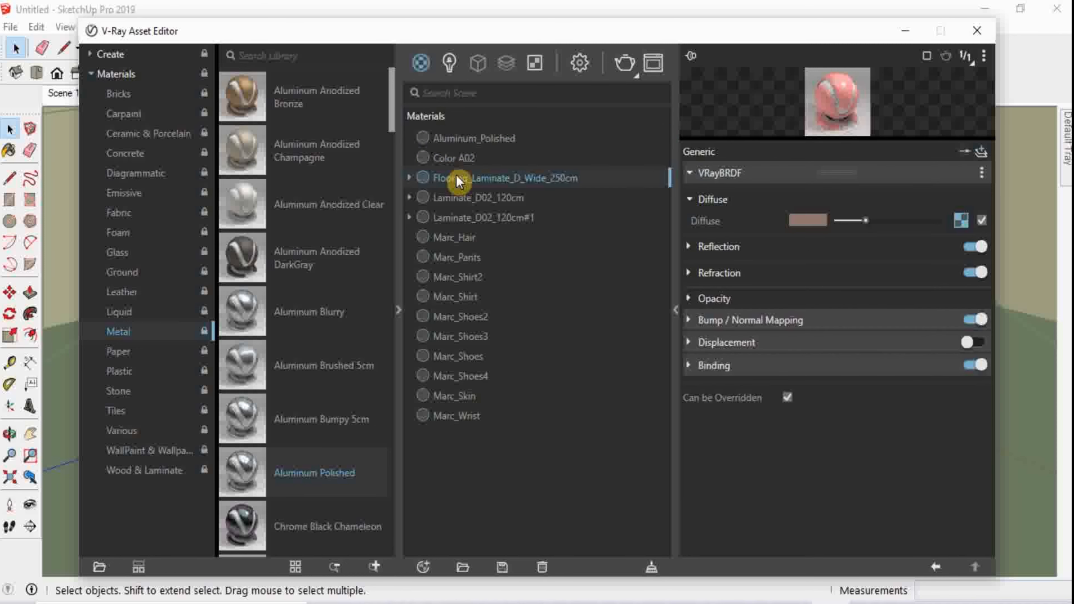
pyautogui.click(500, 203)
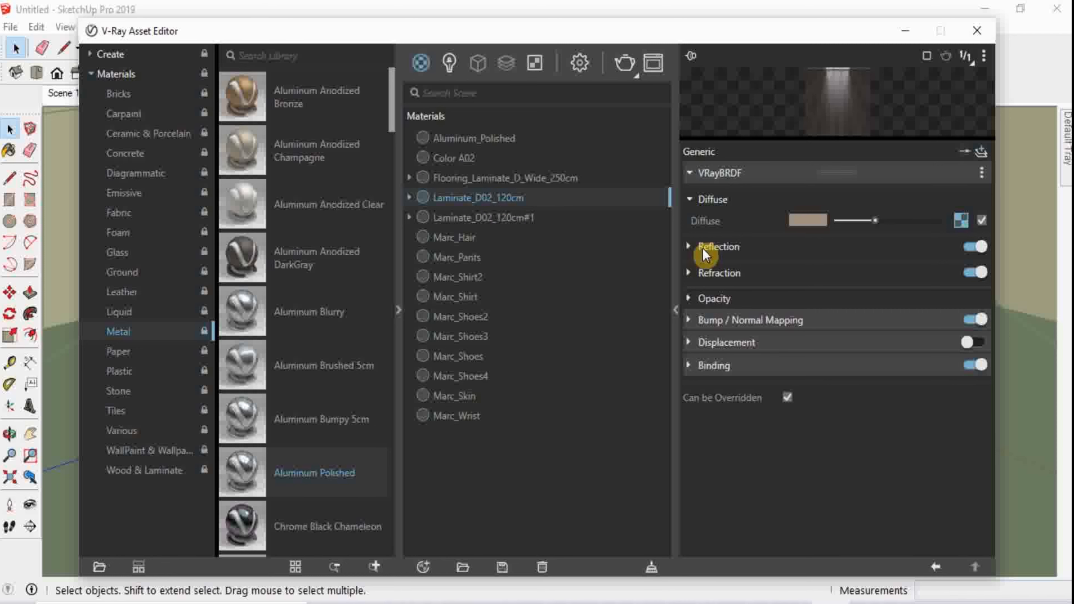
pyautogui.click(688, 246)
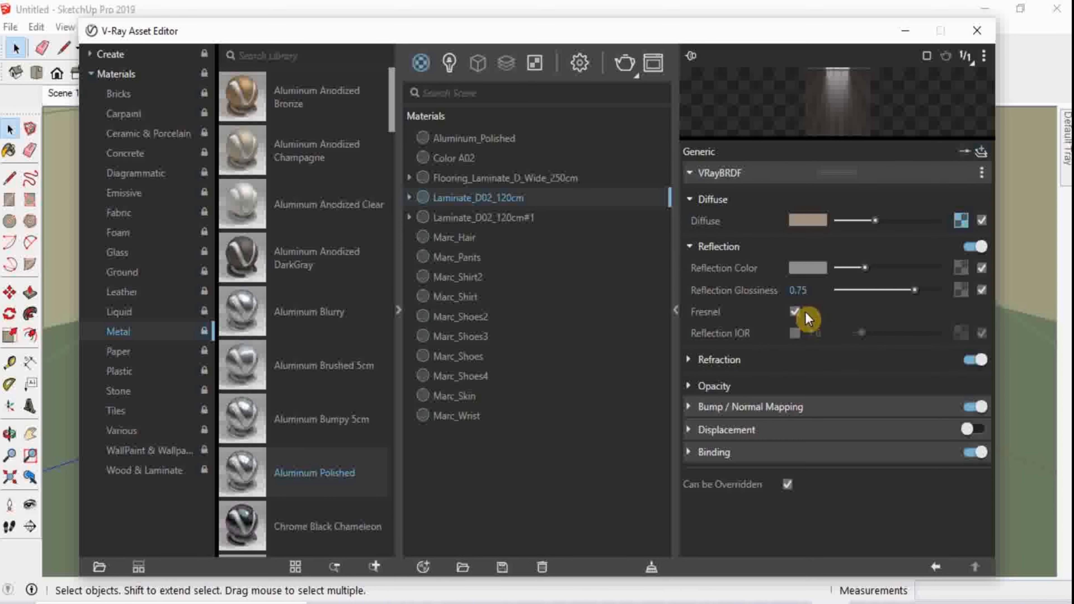
pyautogui.click(804, 269)
pyautogui.click(442, 249)
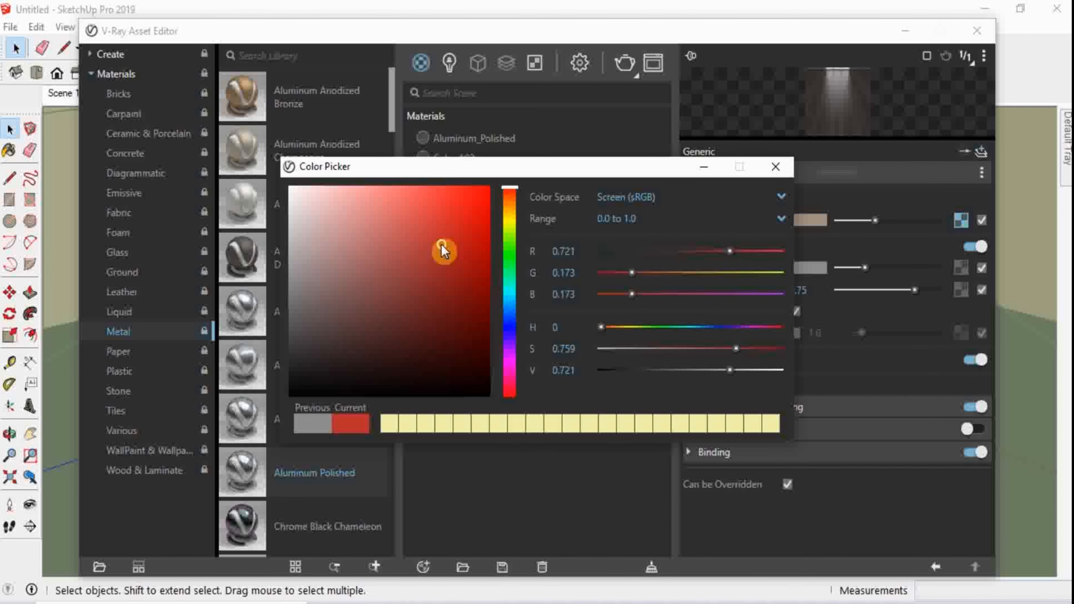
pyautogui.moveTo(442, 250); pyautogui.dragTo(189, 149)
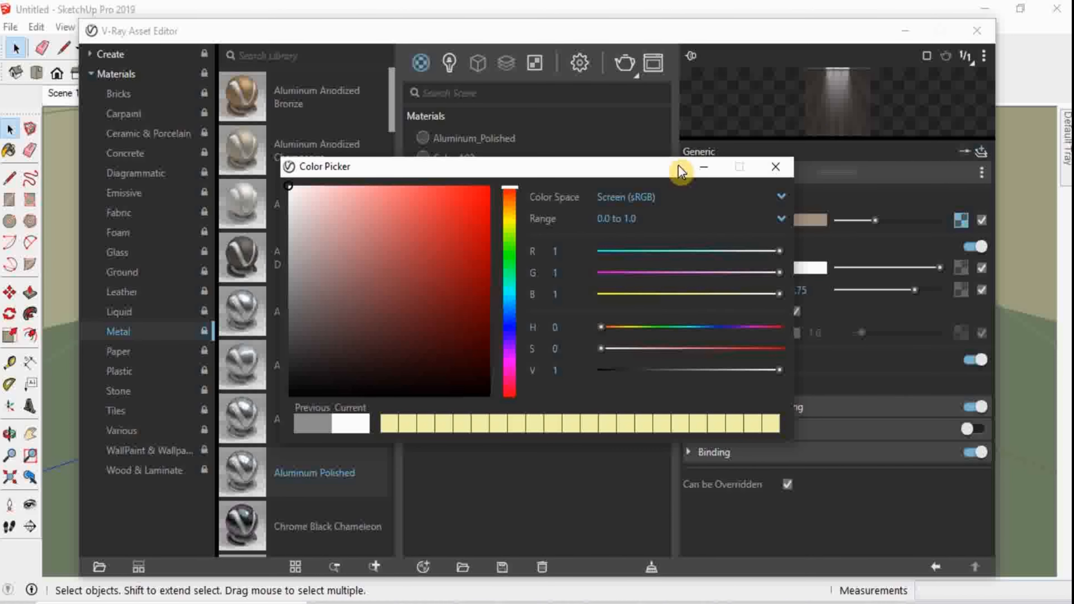
pyautogui.click(702, 166)
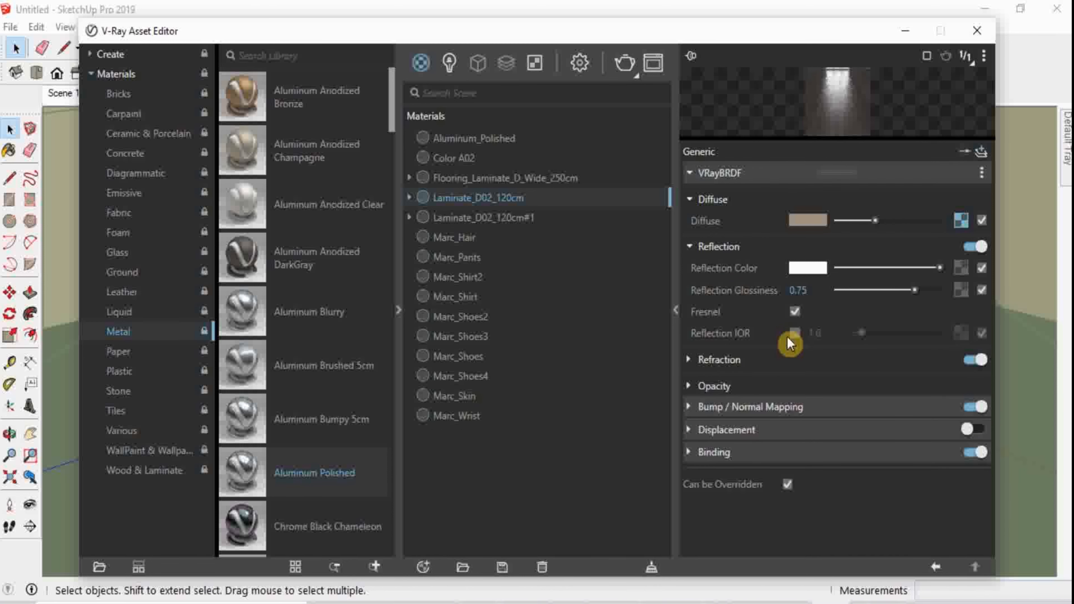
# Enable Reflection IOR for Laminate_D02_120cm and set it to 2
pyautogui.click(795, 333)
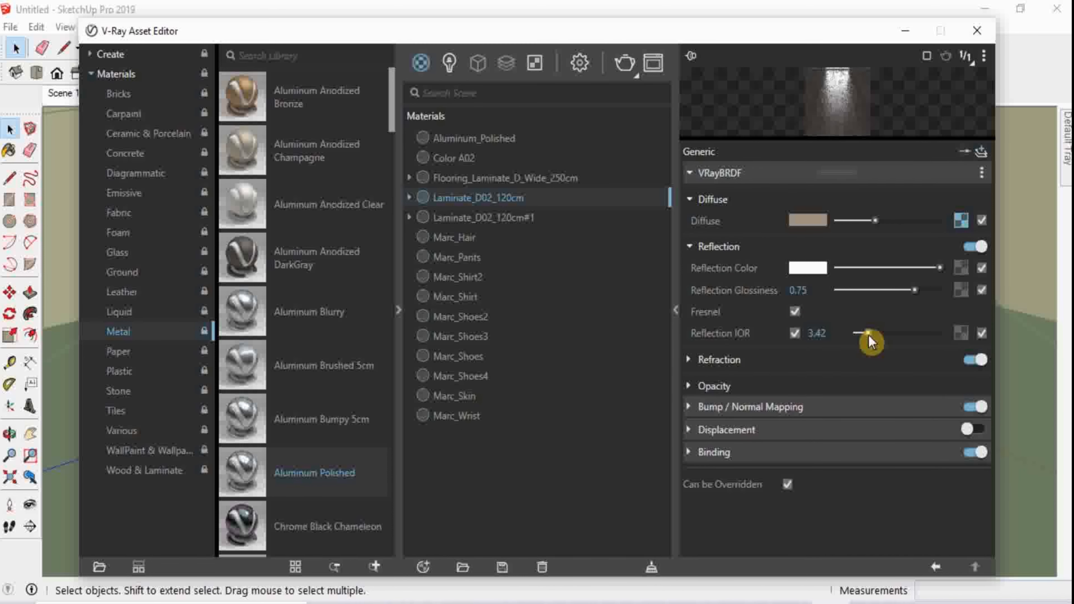
pyautogui.moveTo(869, 335); pyautogui.dragTo(857, 331)
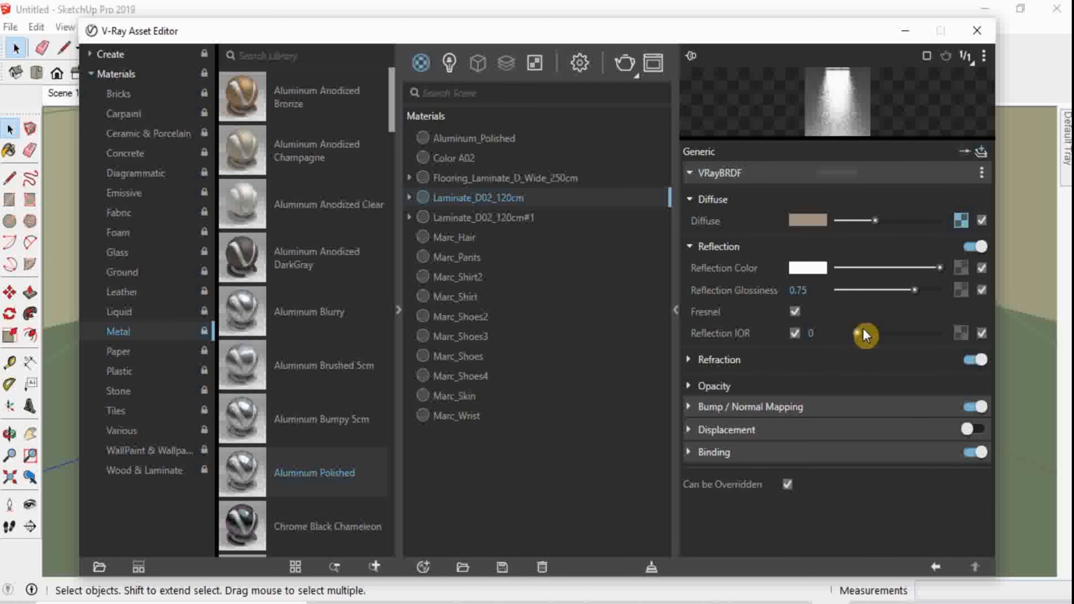
pyautogui.moveTo(861, 332); pyautogui.dragTo(864, 332)
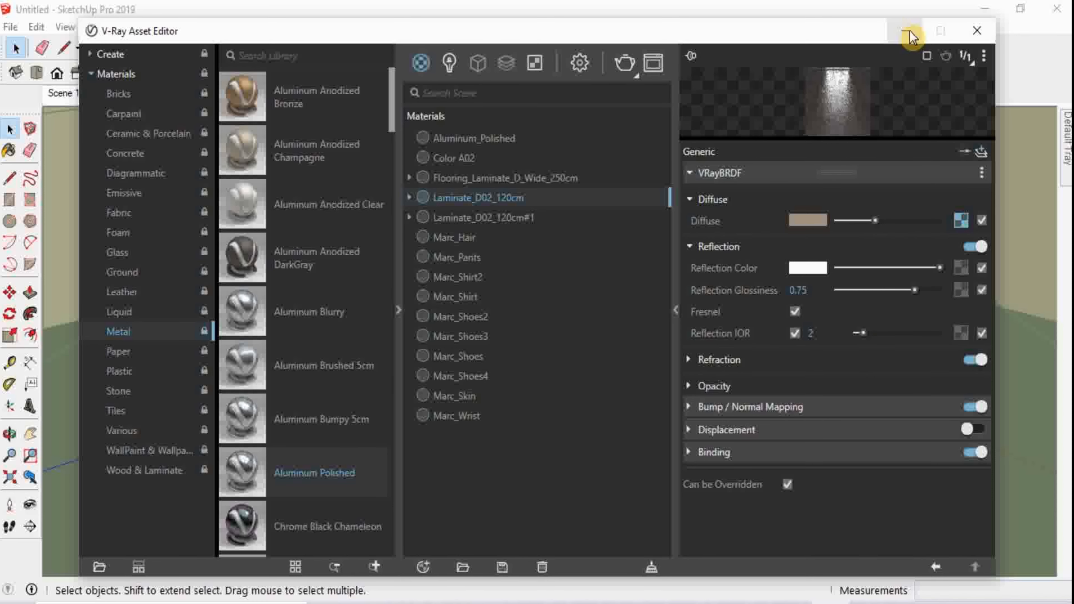
# Run a V-Ray test render of the table with the adjusted wall, laminate and handle materials
pyautogui.click(622, 68)
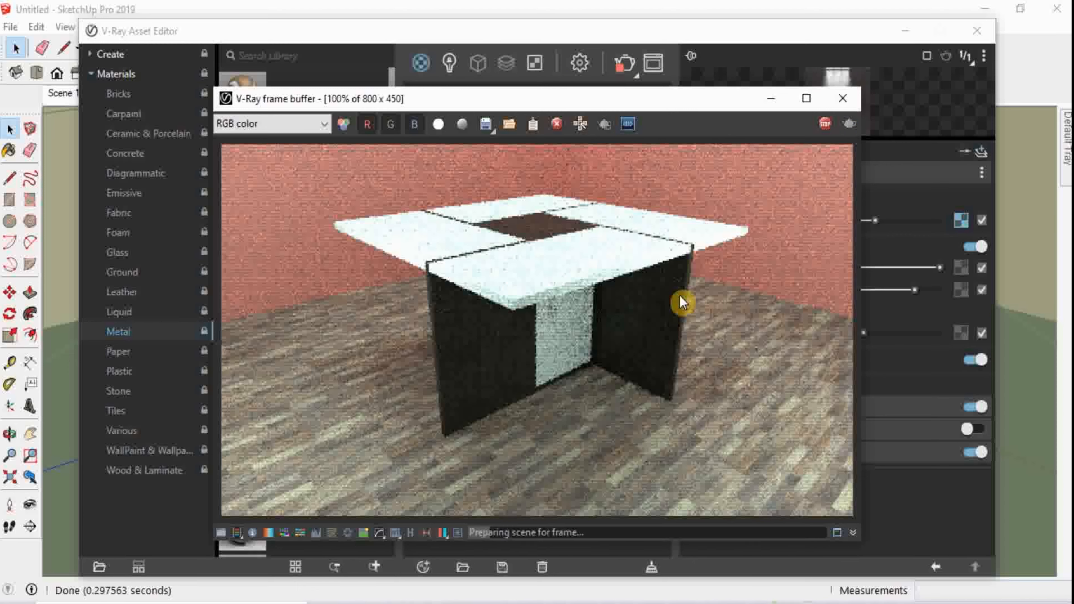